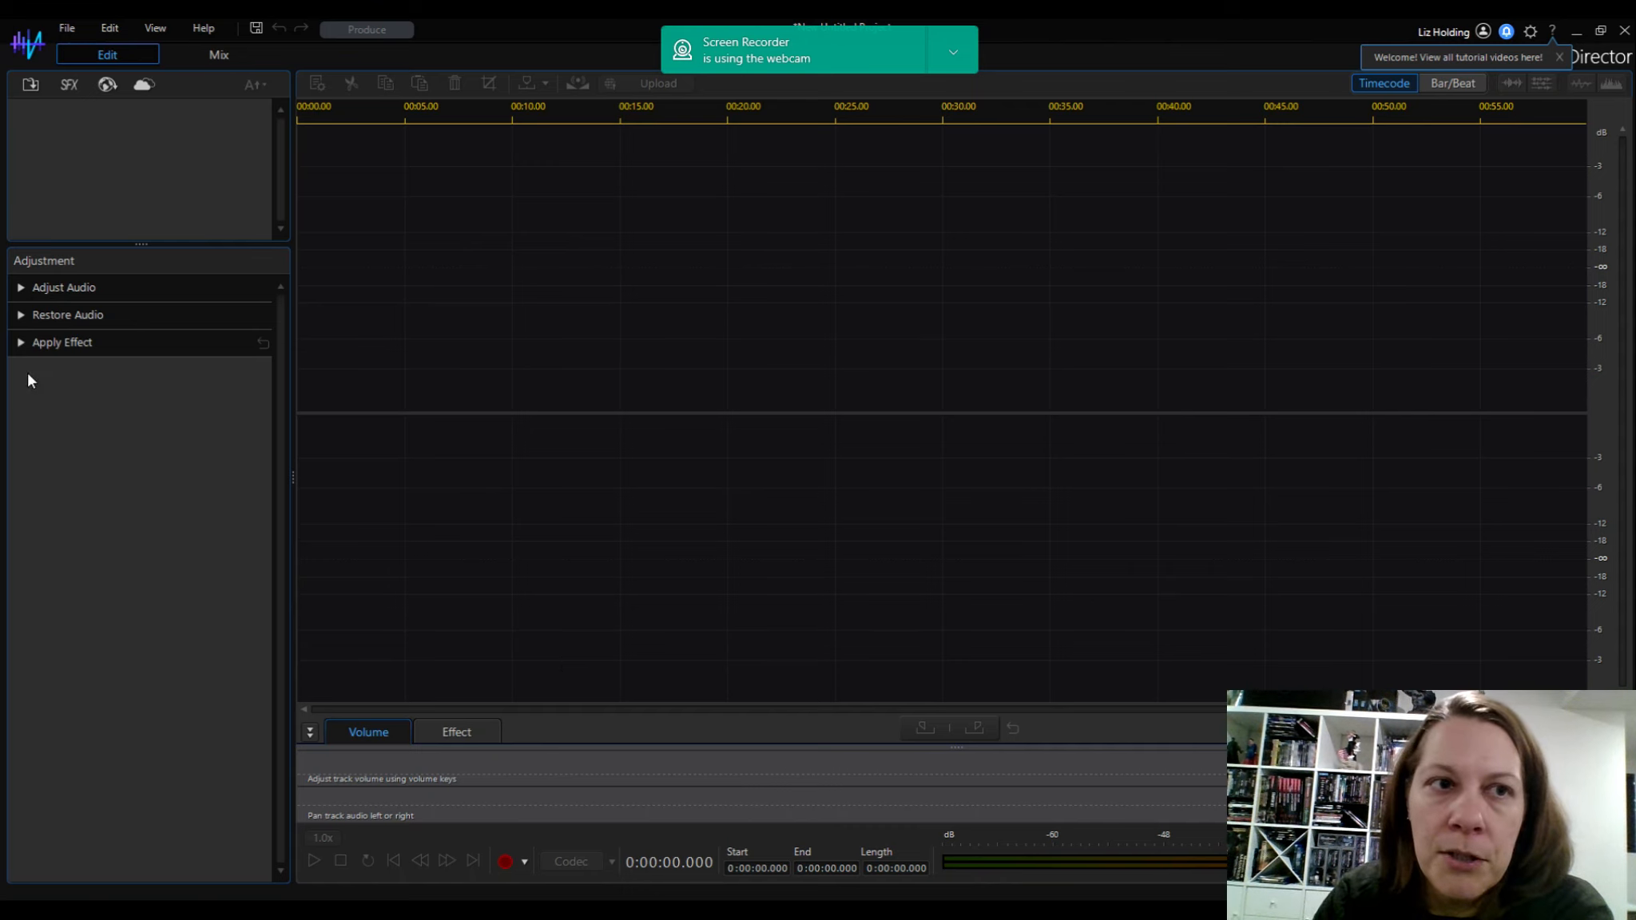
left_click(62, 30)
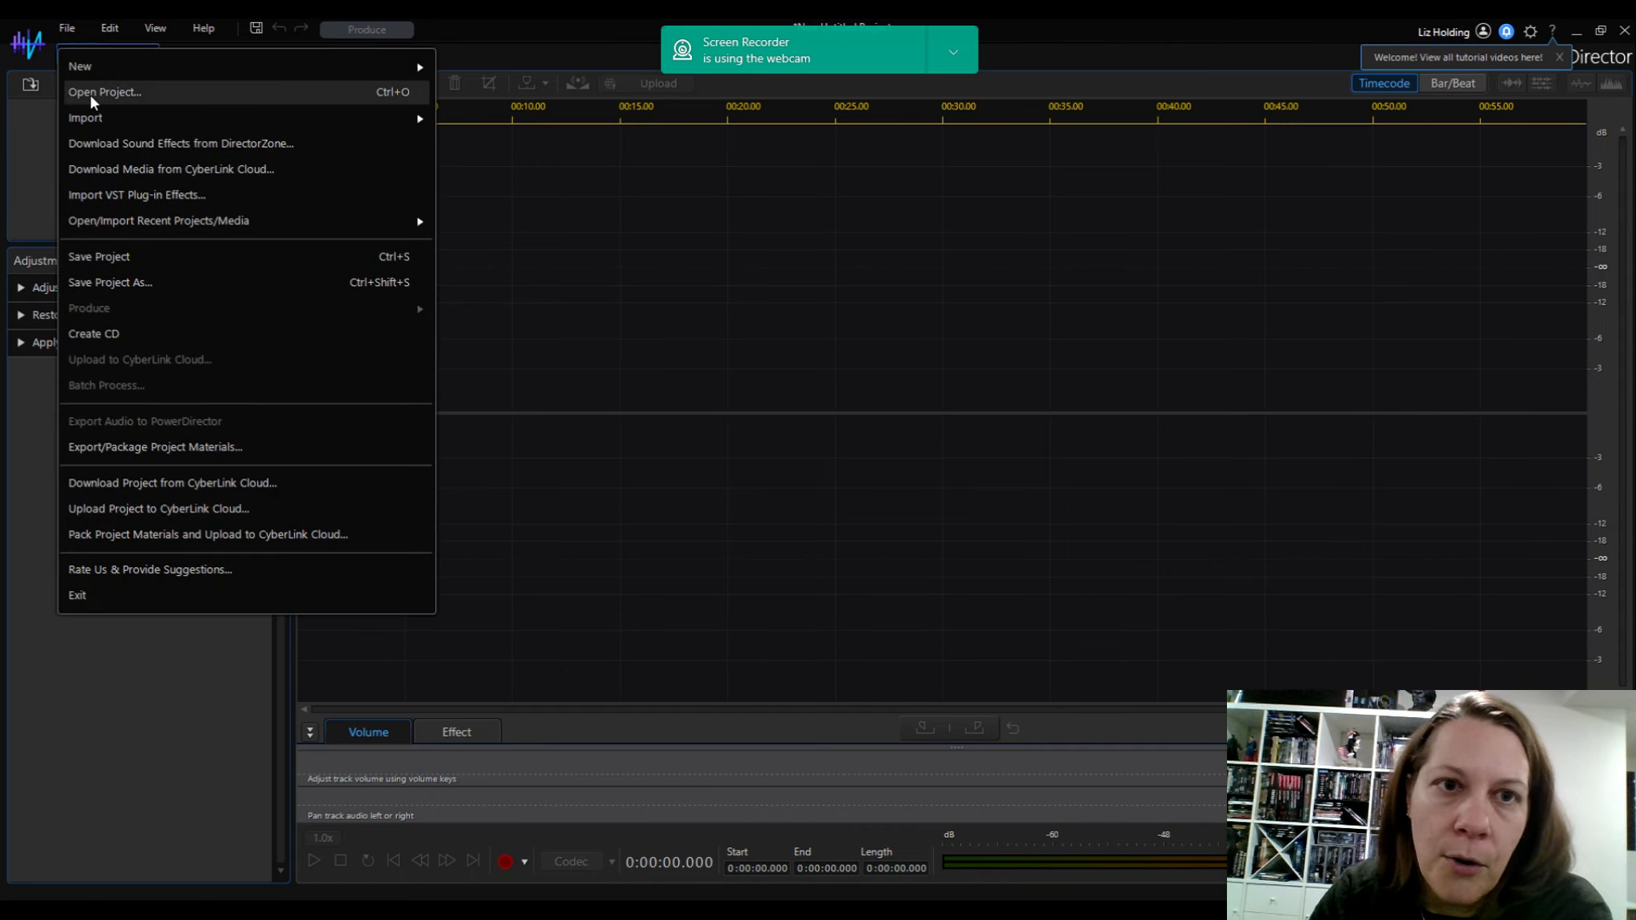
mouse_move(131, 70)
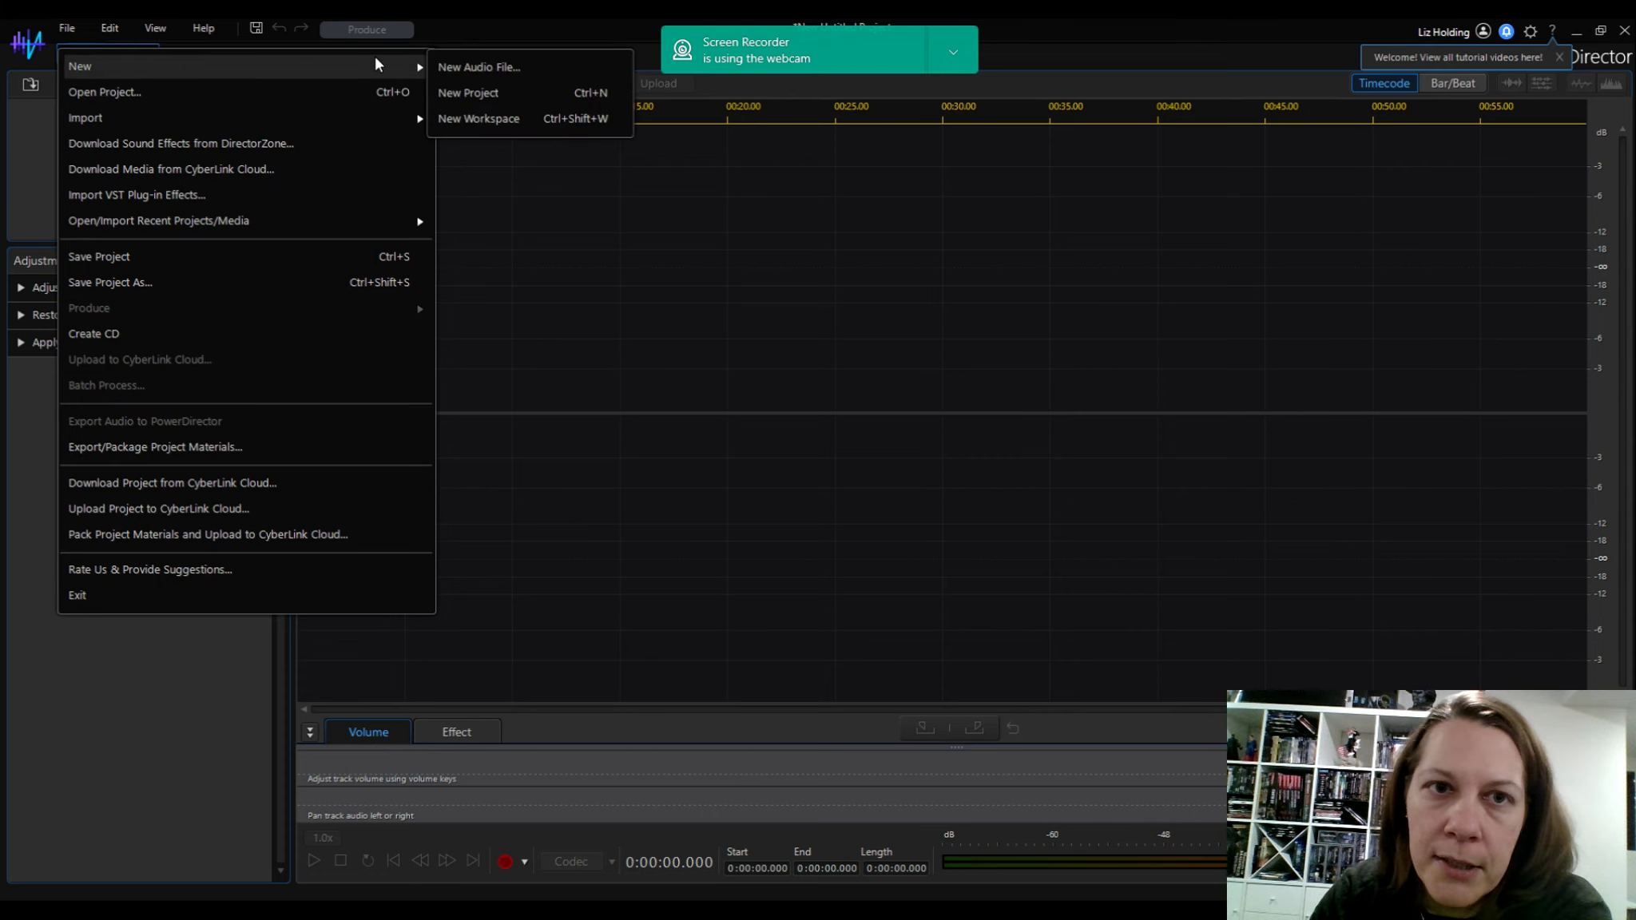
left_click(471, 93)
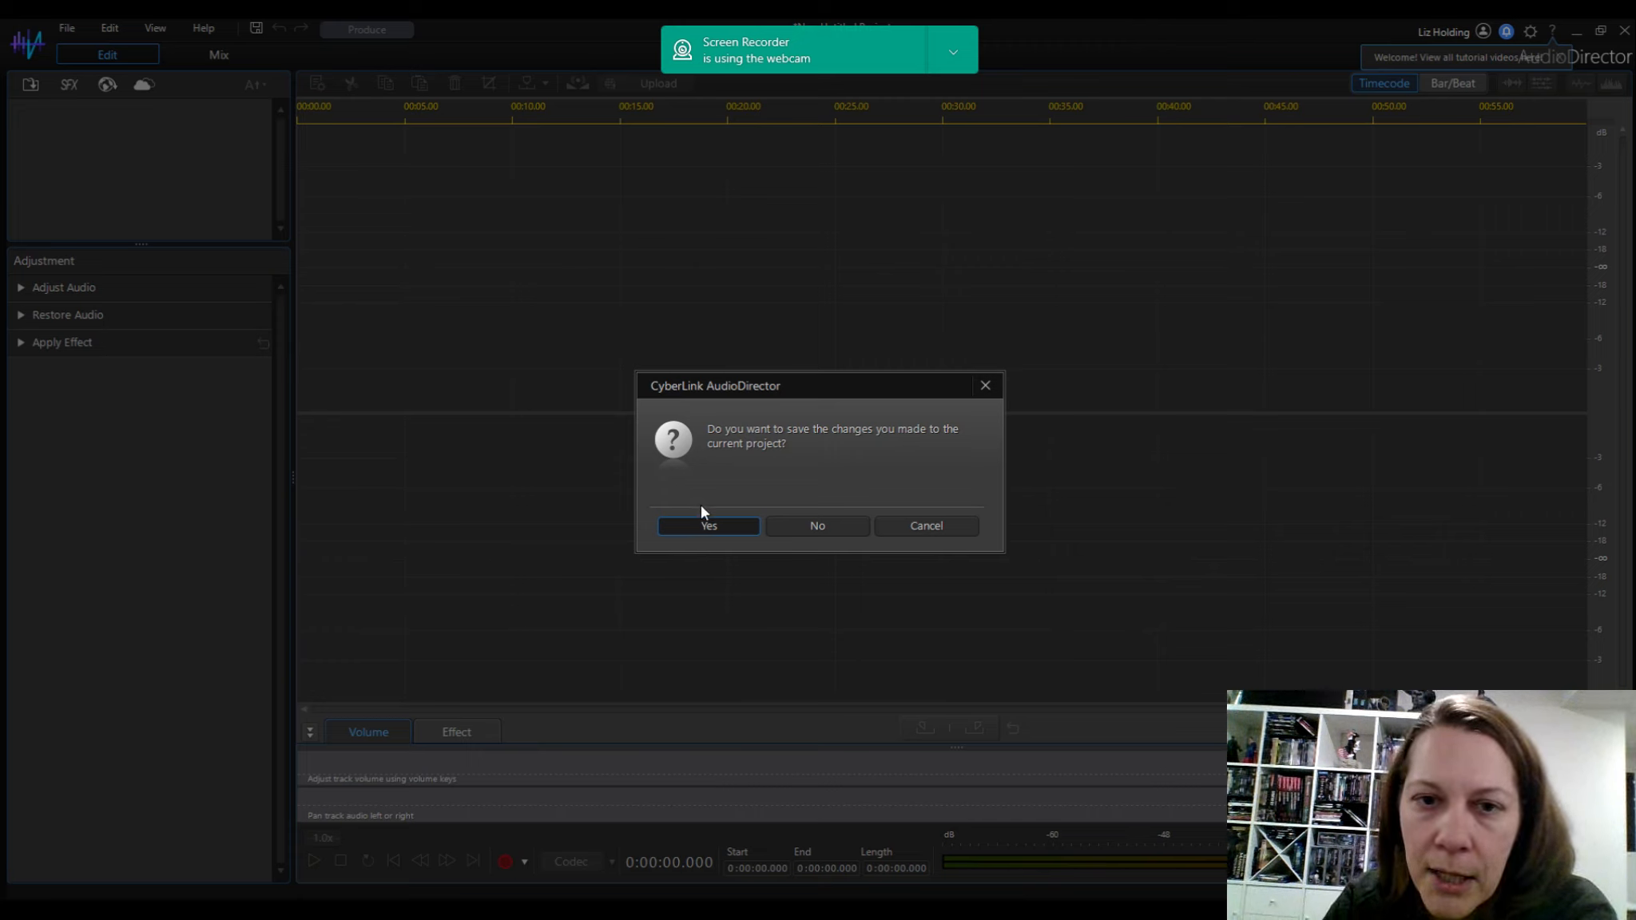
left_click(904, 523)
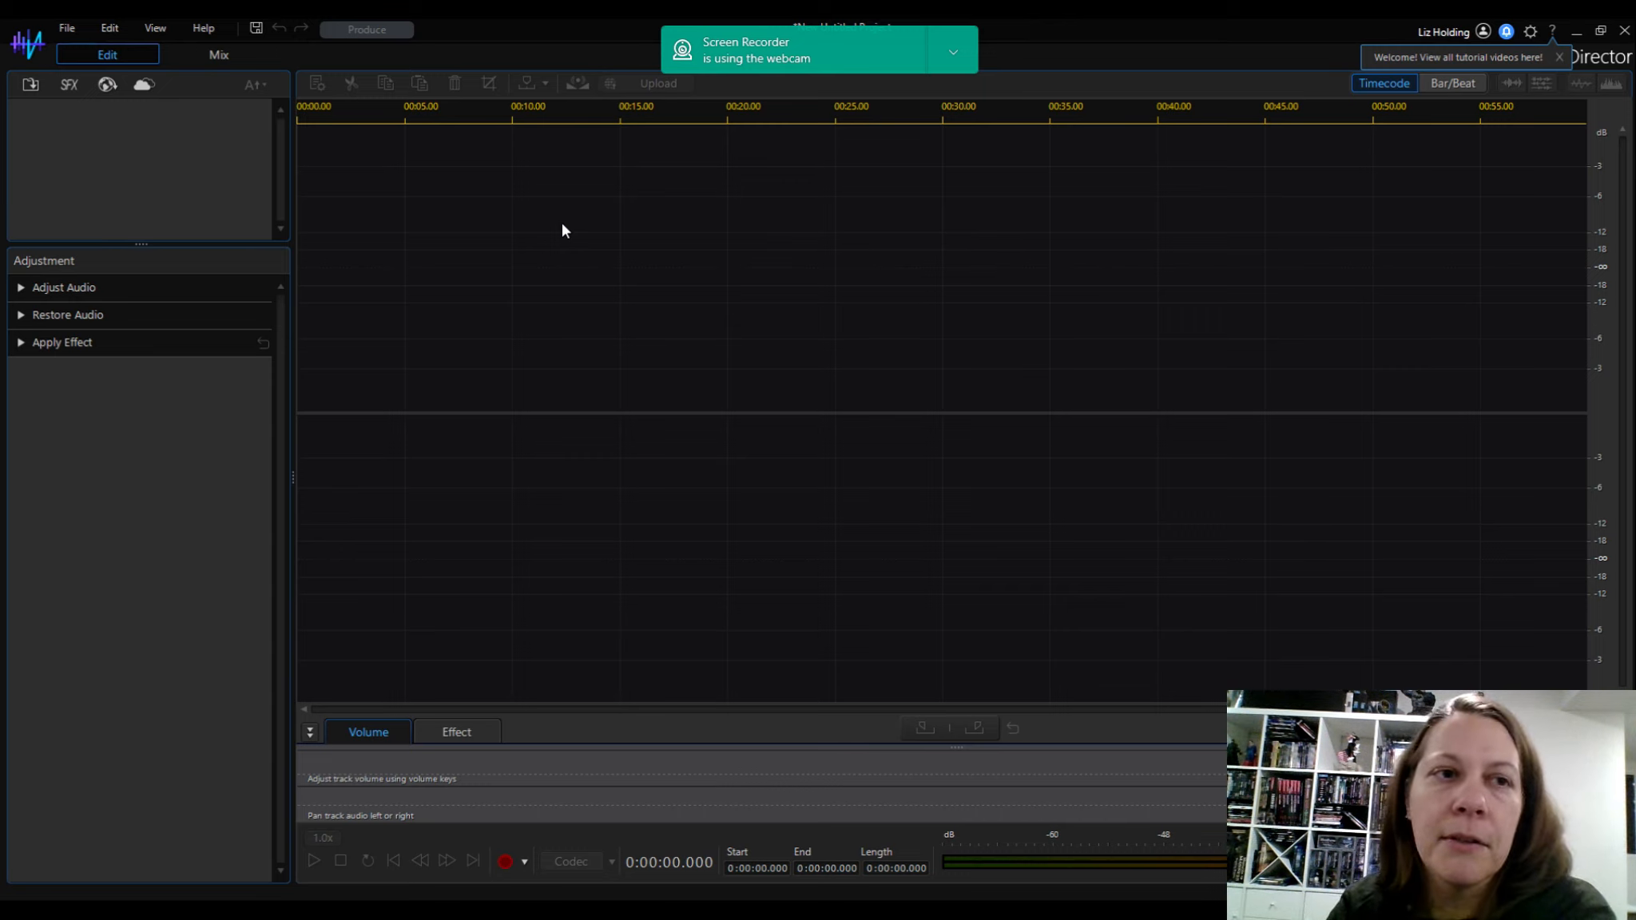
Create a new audio file with a 48000 Hz sample rate, 16-bit depth and stereo channels.
left_click(68, 30)
mouse_move(79, 71)
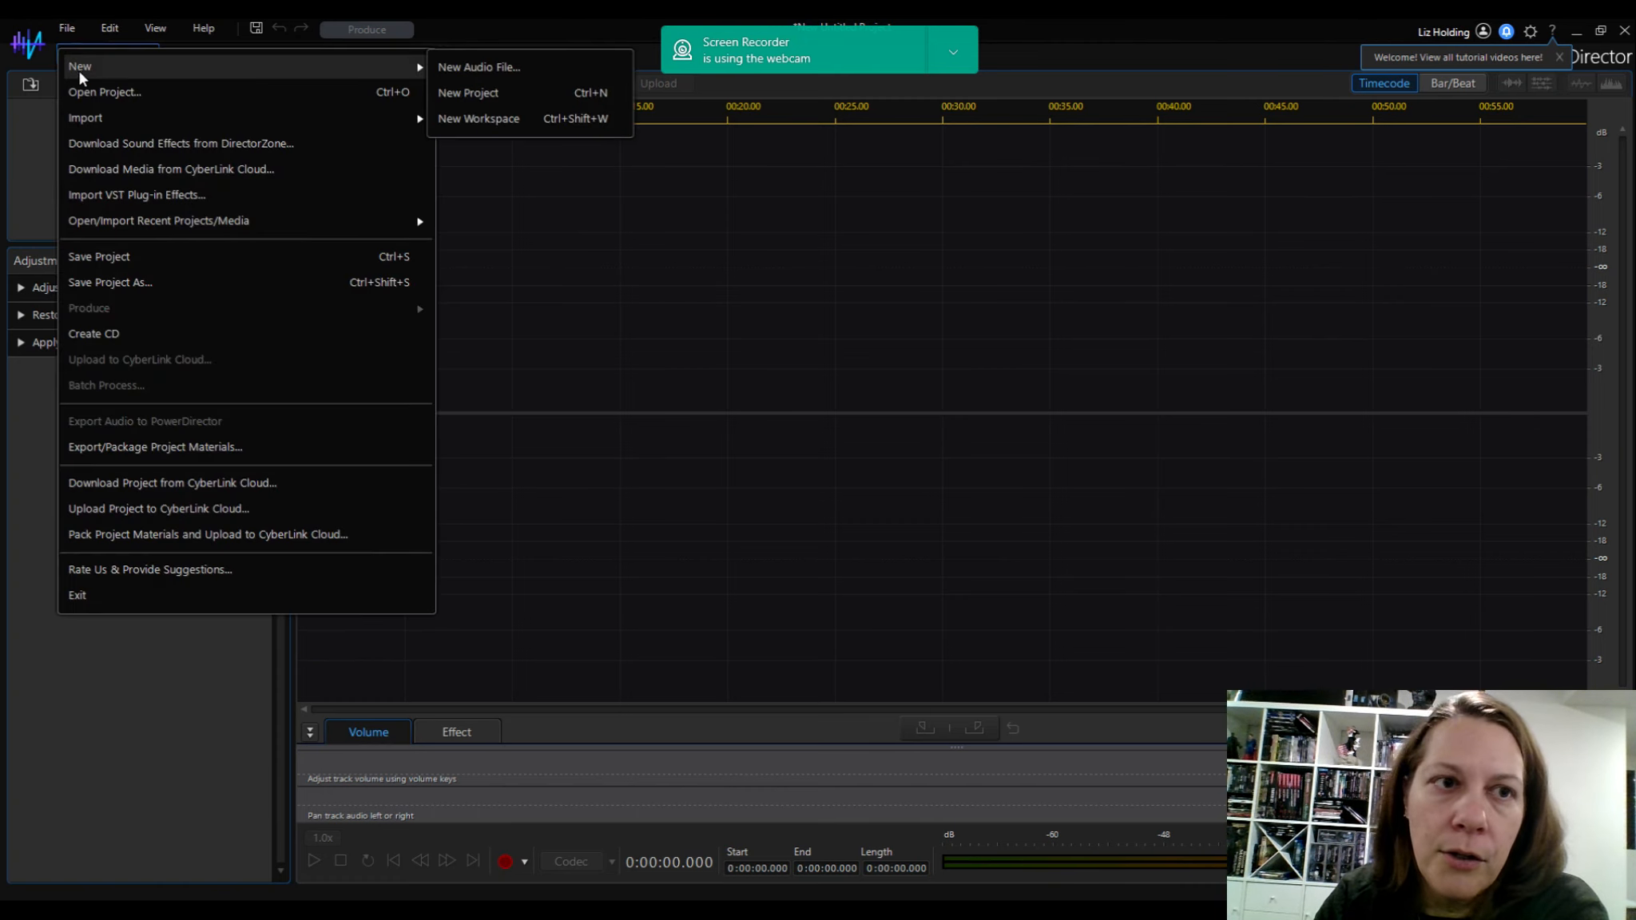
left_click(484, 70)
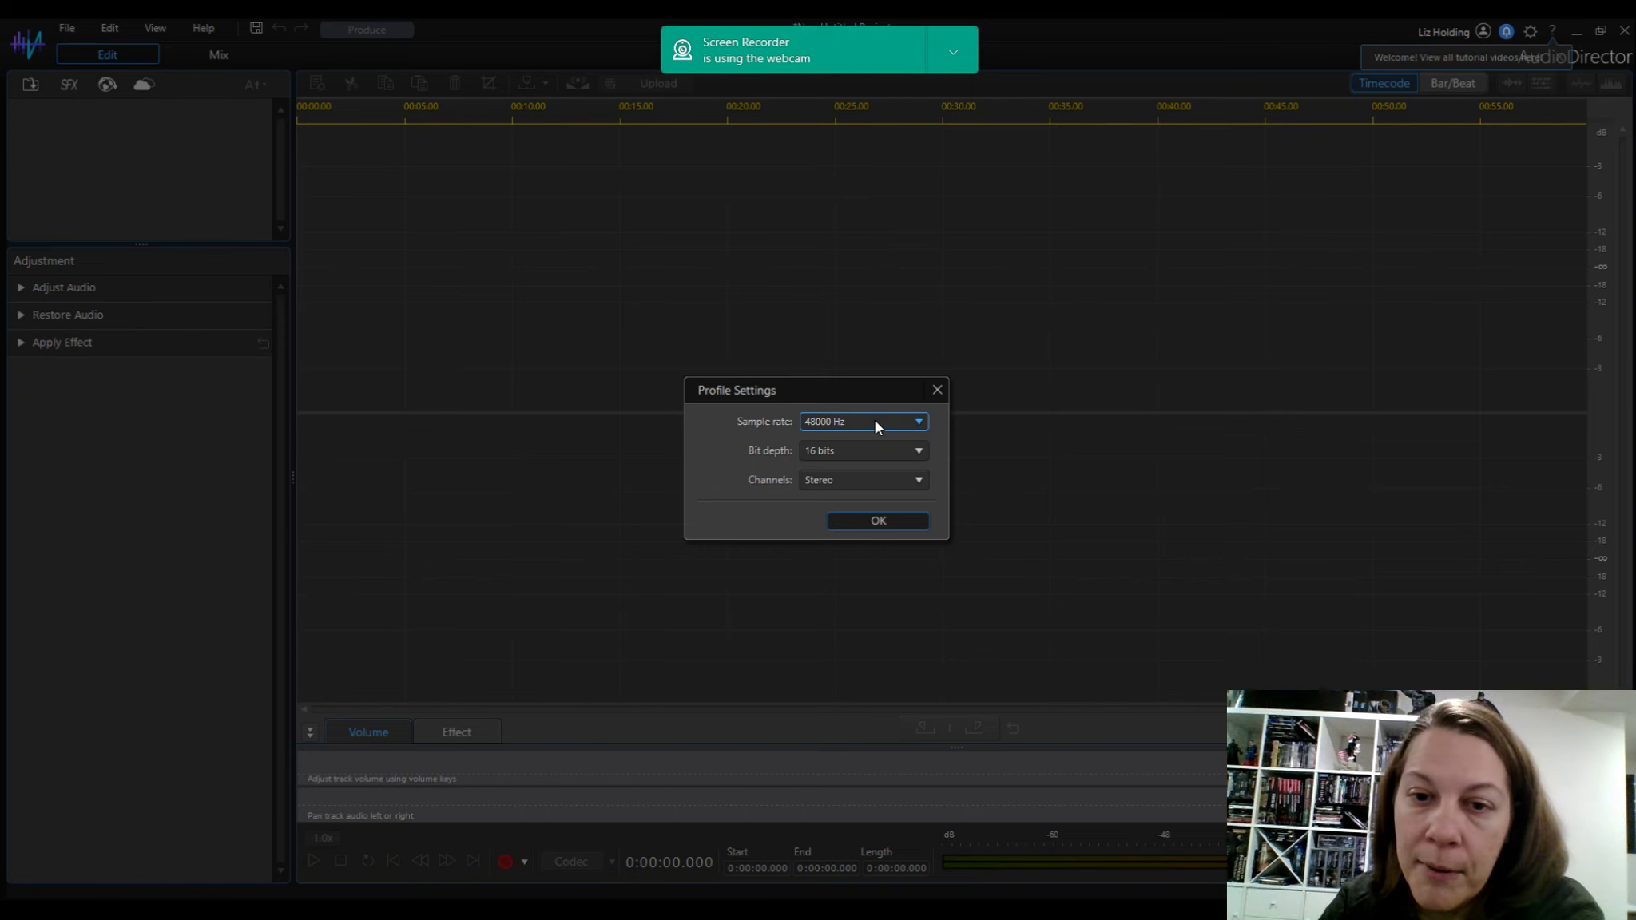
left_click(915, 521)
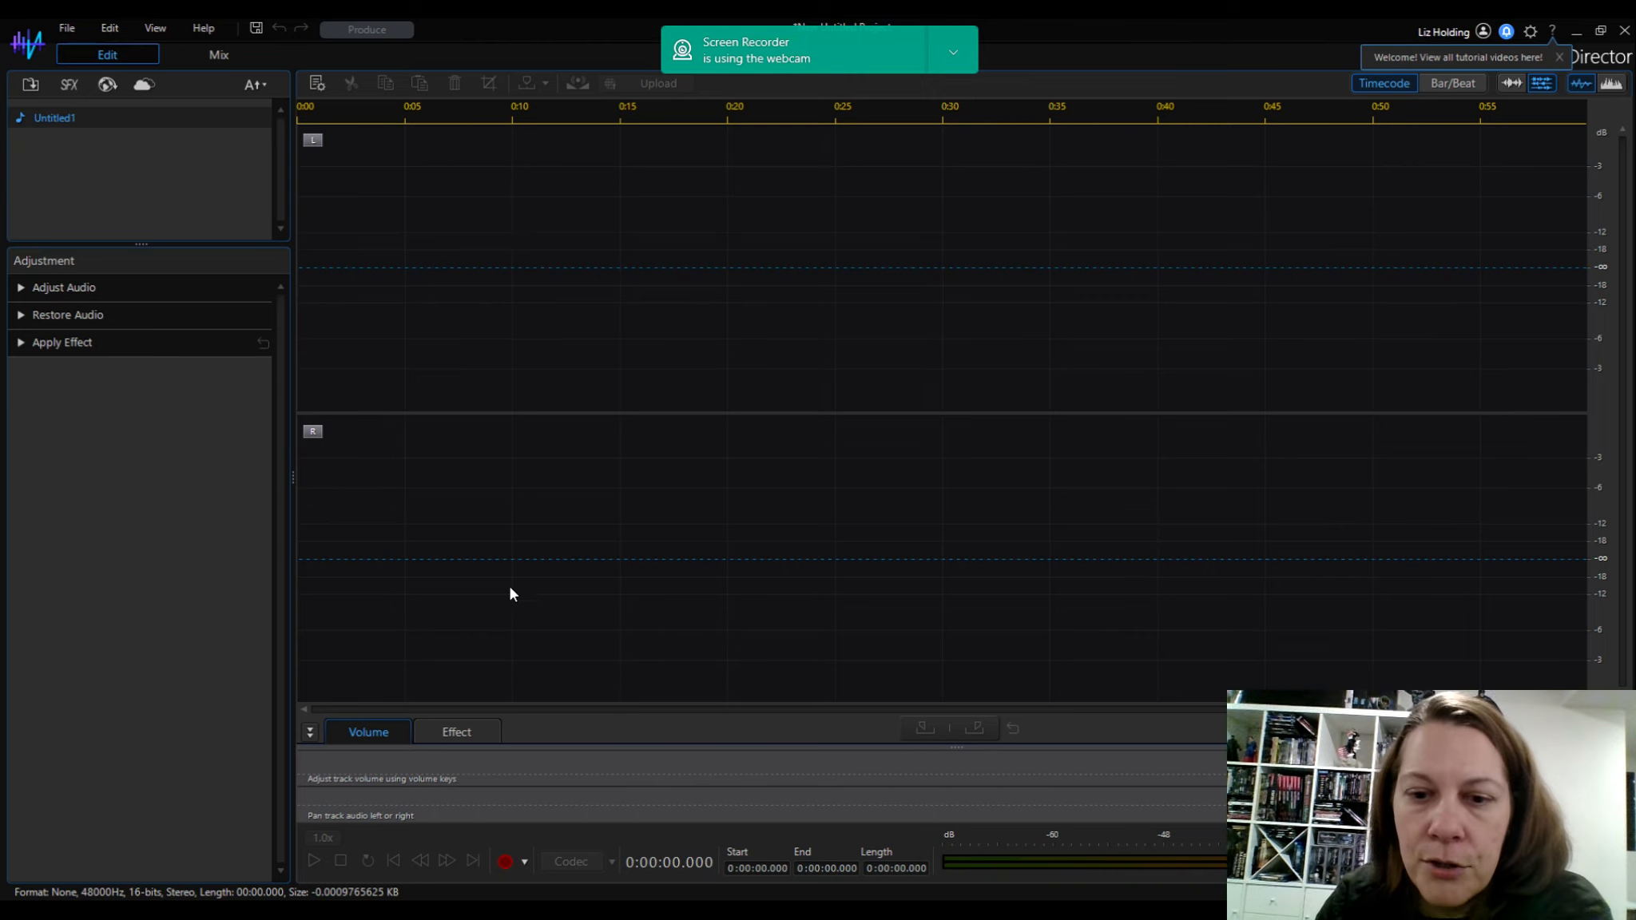
Configure audio recording to use the Yeti Stereo Microphone with Stereo channels and a 3-second countdown timer.
left_click(525, 863)
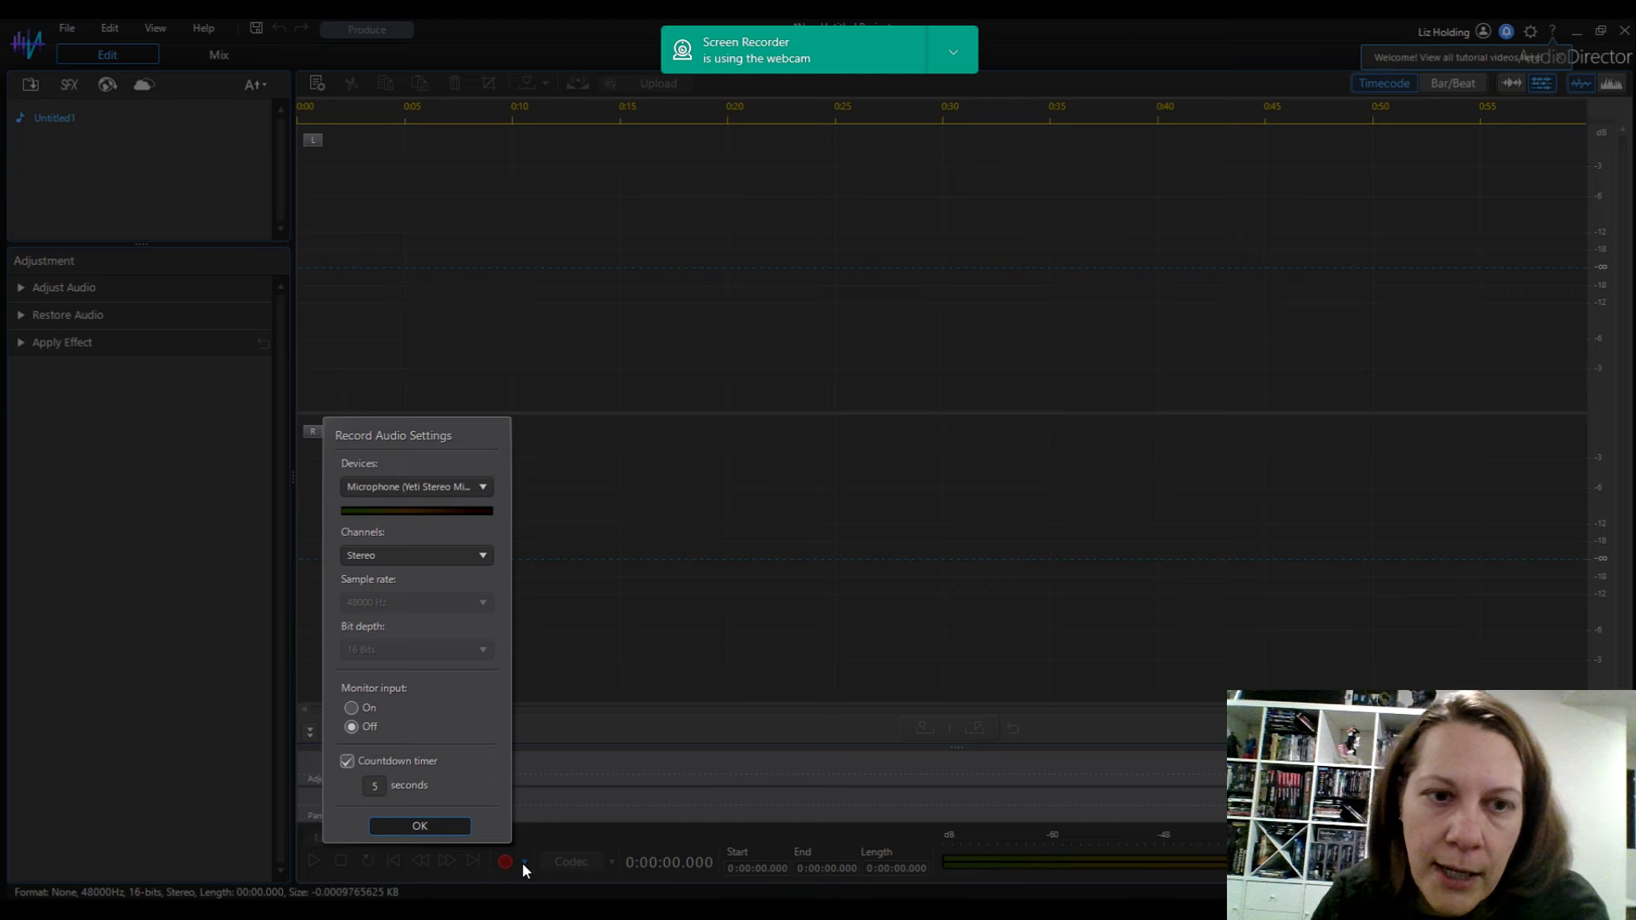
left_click(474, 489)
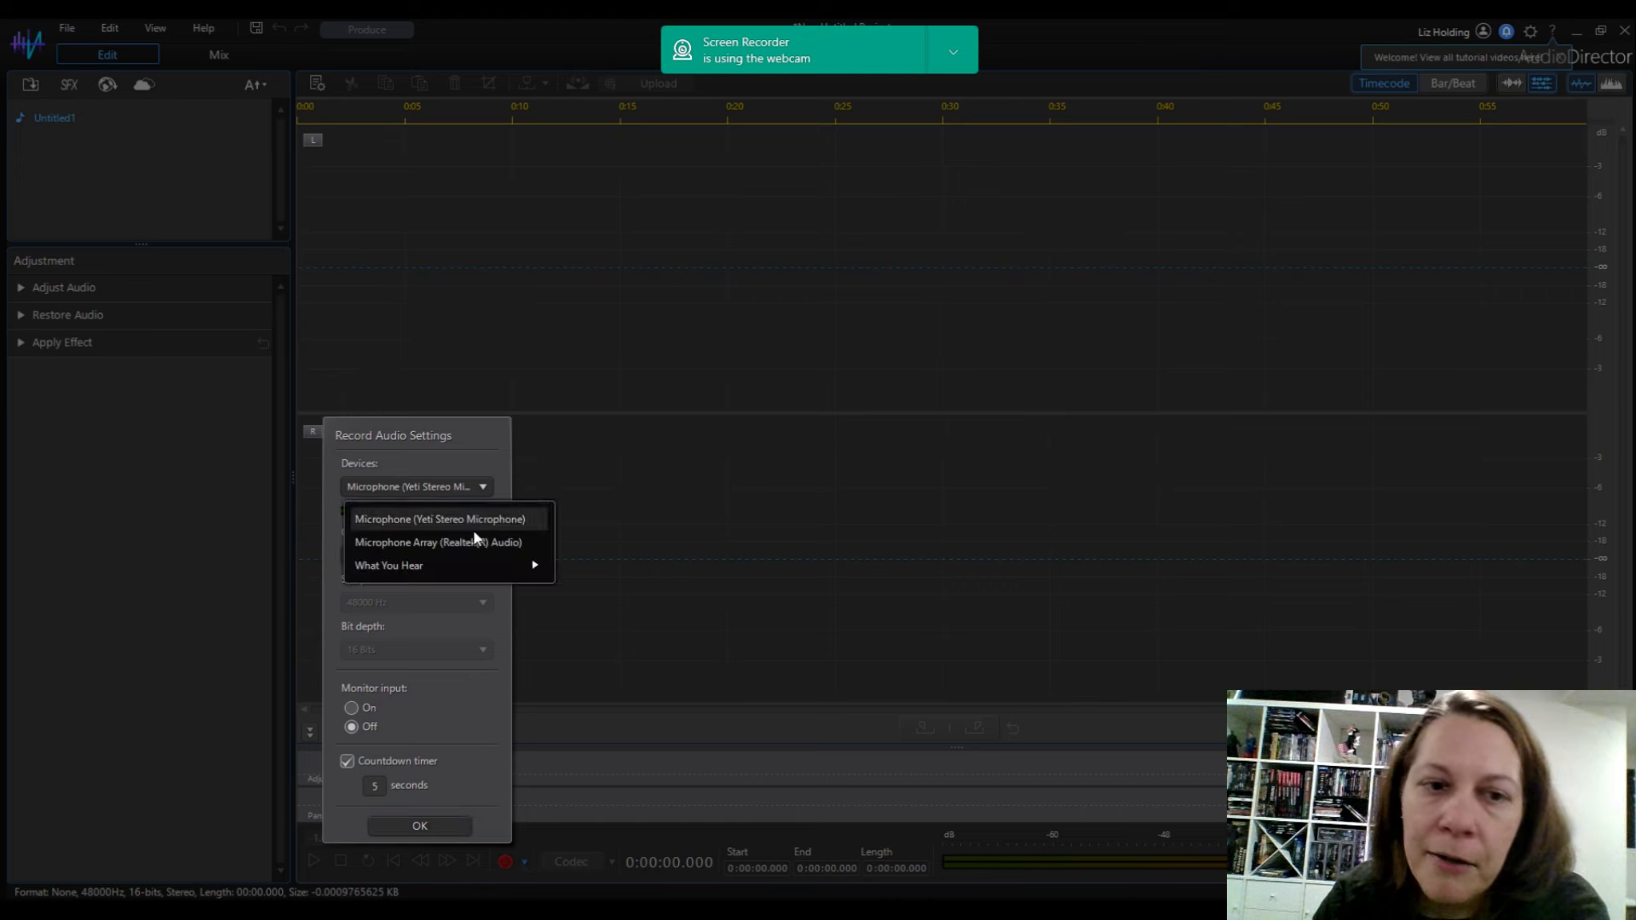
left_click(460, 521)
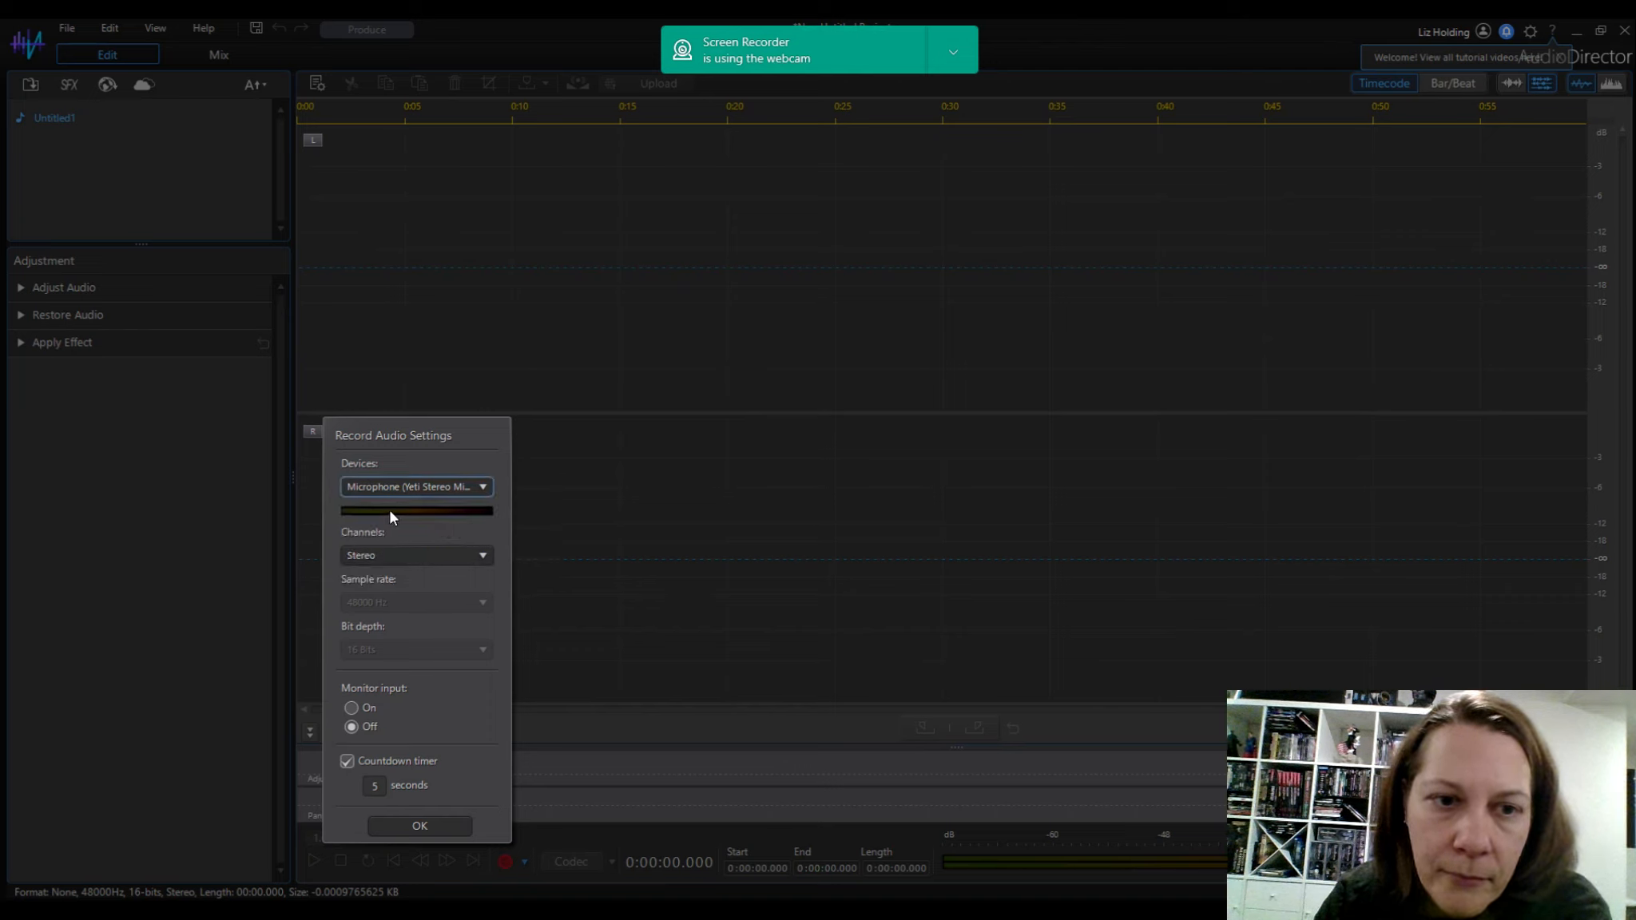
left_click(394, 558)
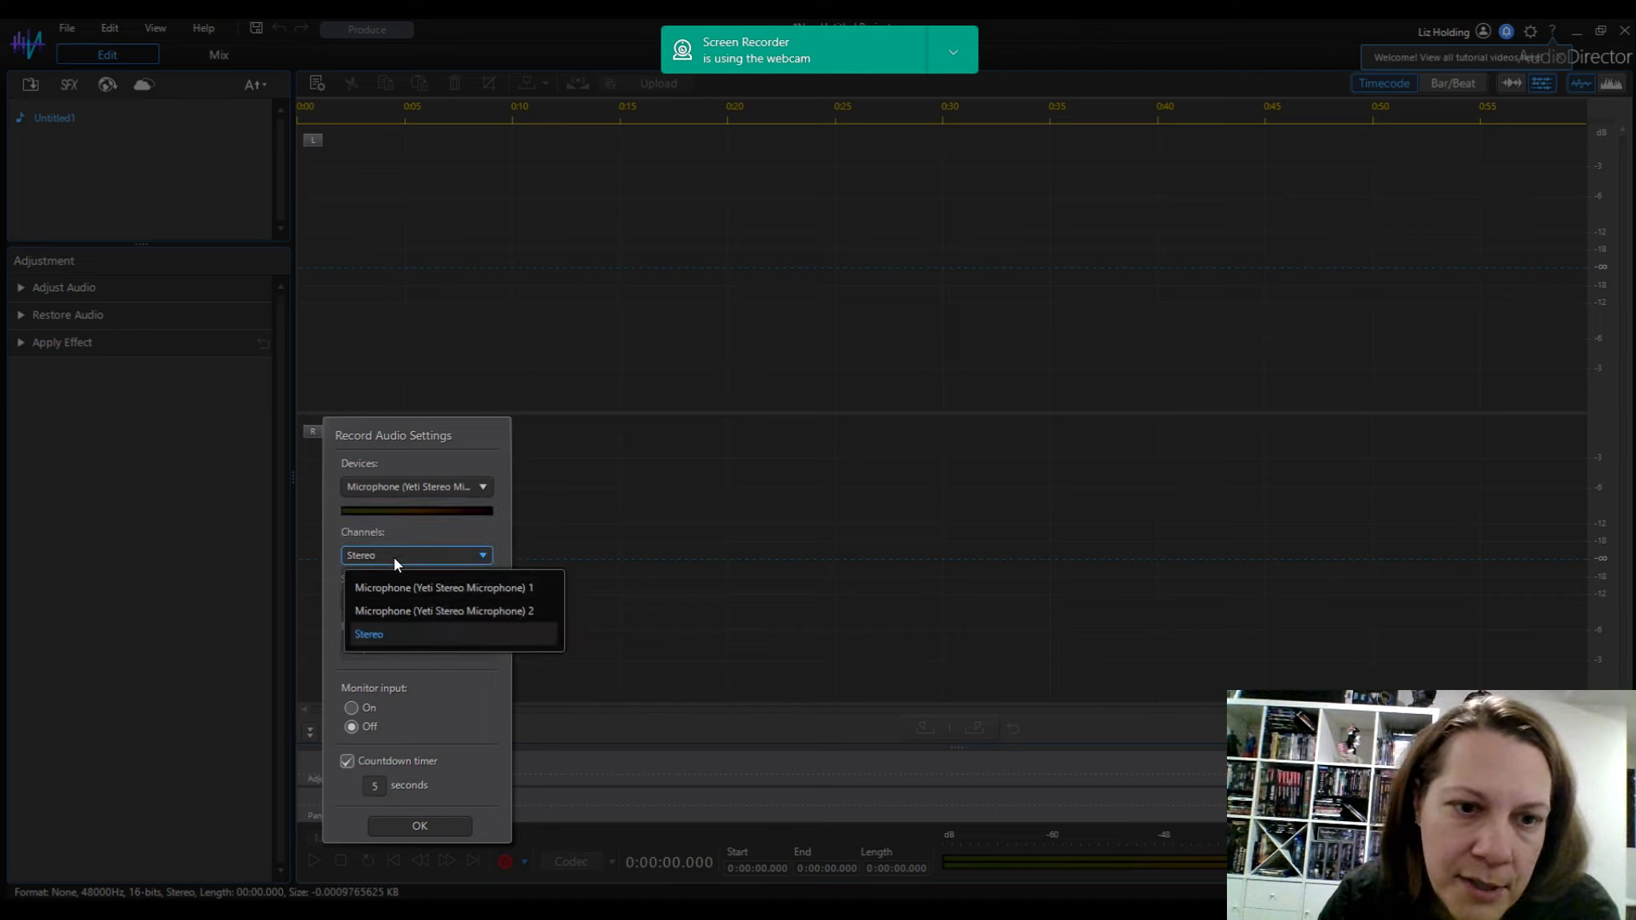
left_click(393, 557)
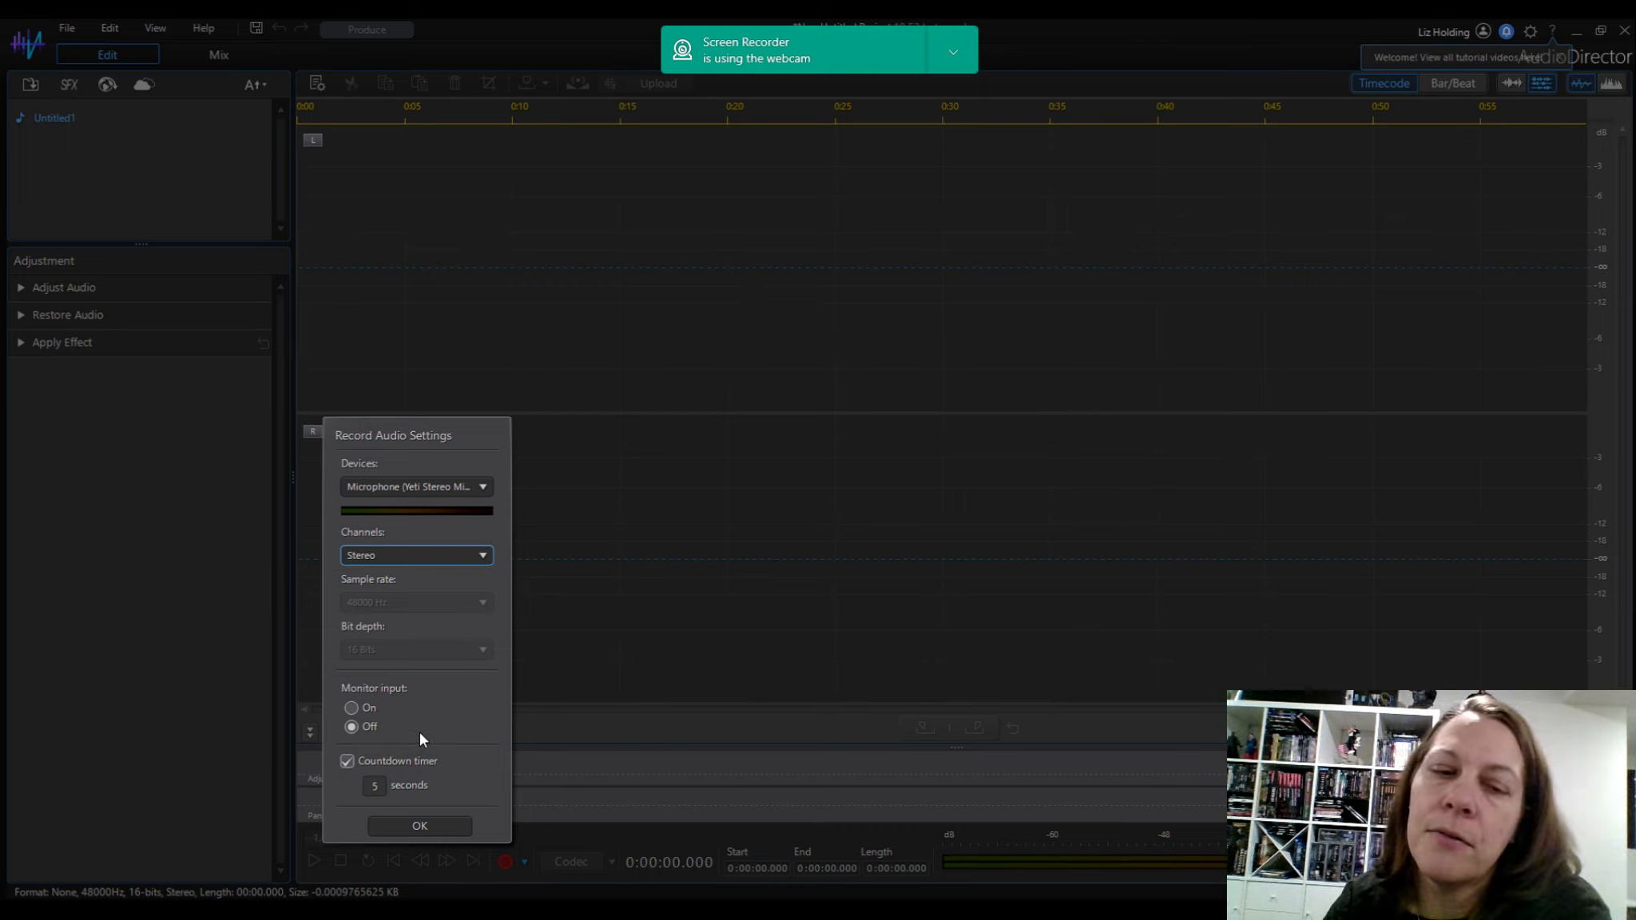
left_click(381, 782)
type("3")
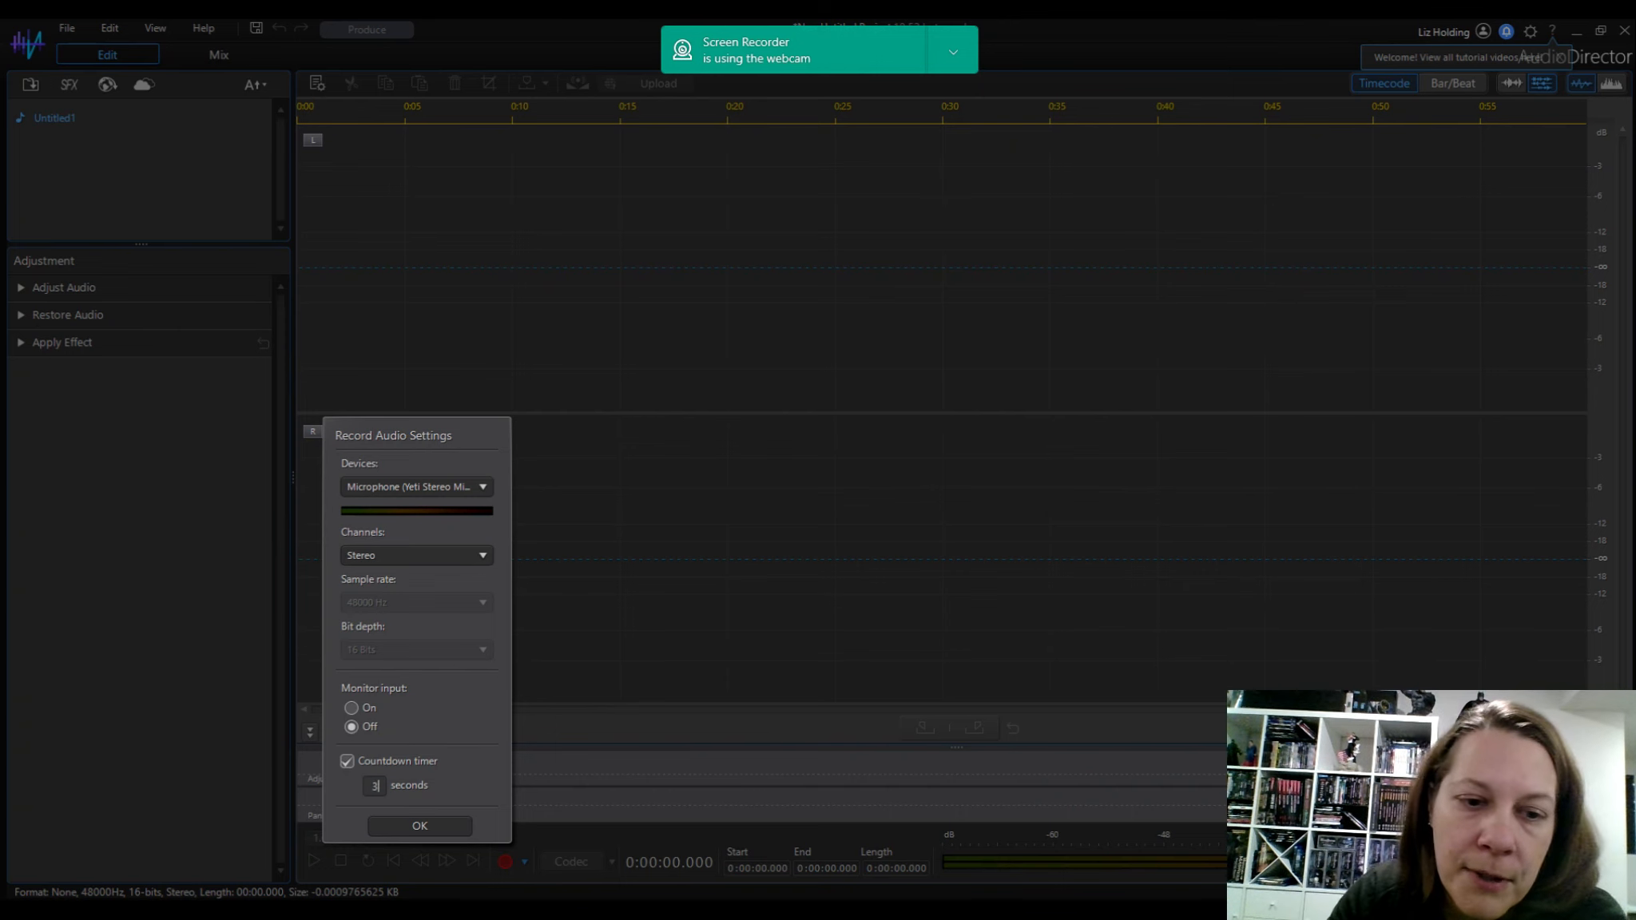
left_click(455, 823)
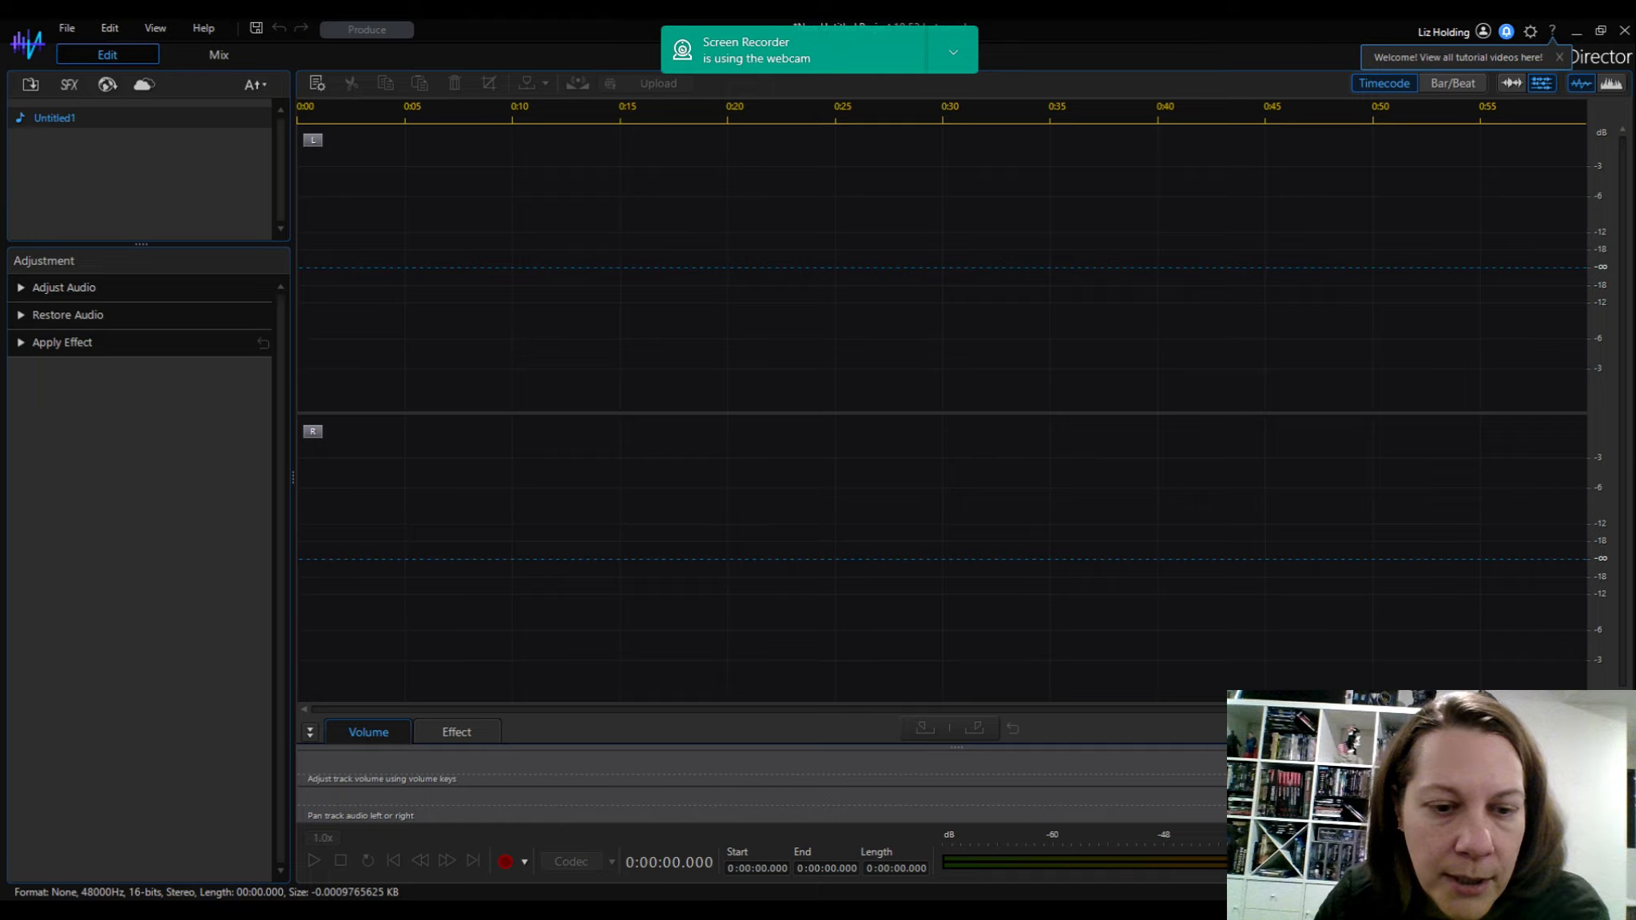
Record about 50 seconds of microphone audio into the new file and stop the recording.
mouse_move(508, 868)
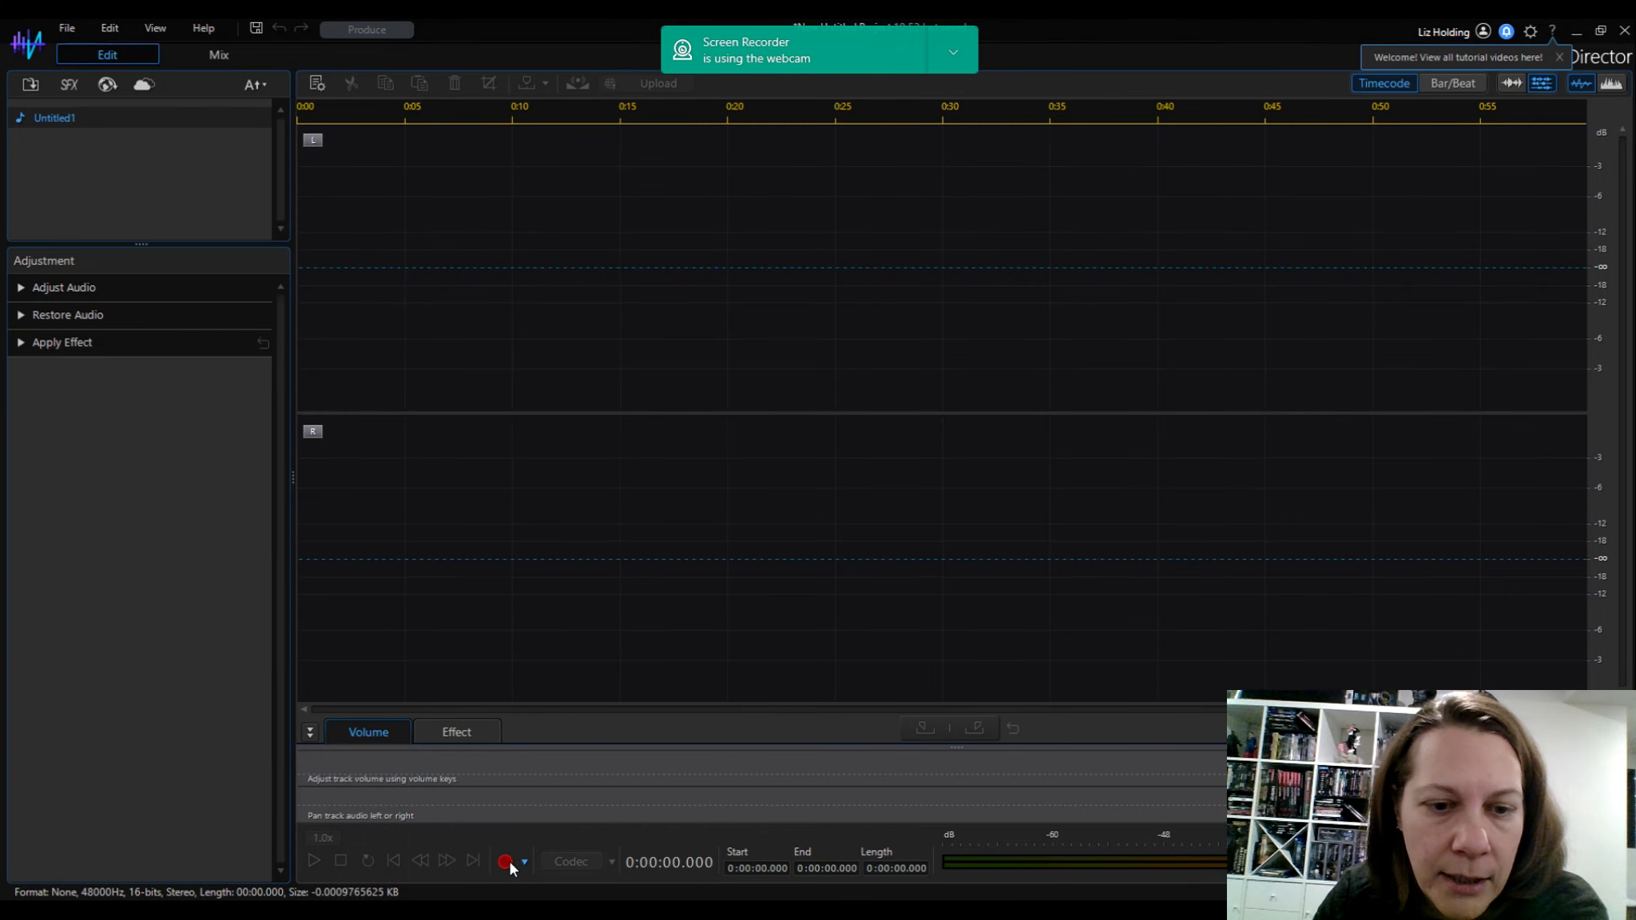
left_click(508, 862)
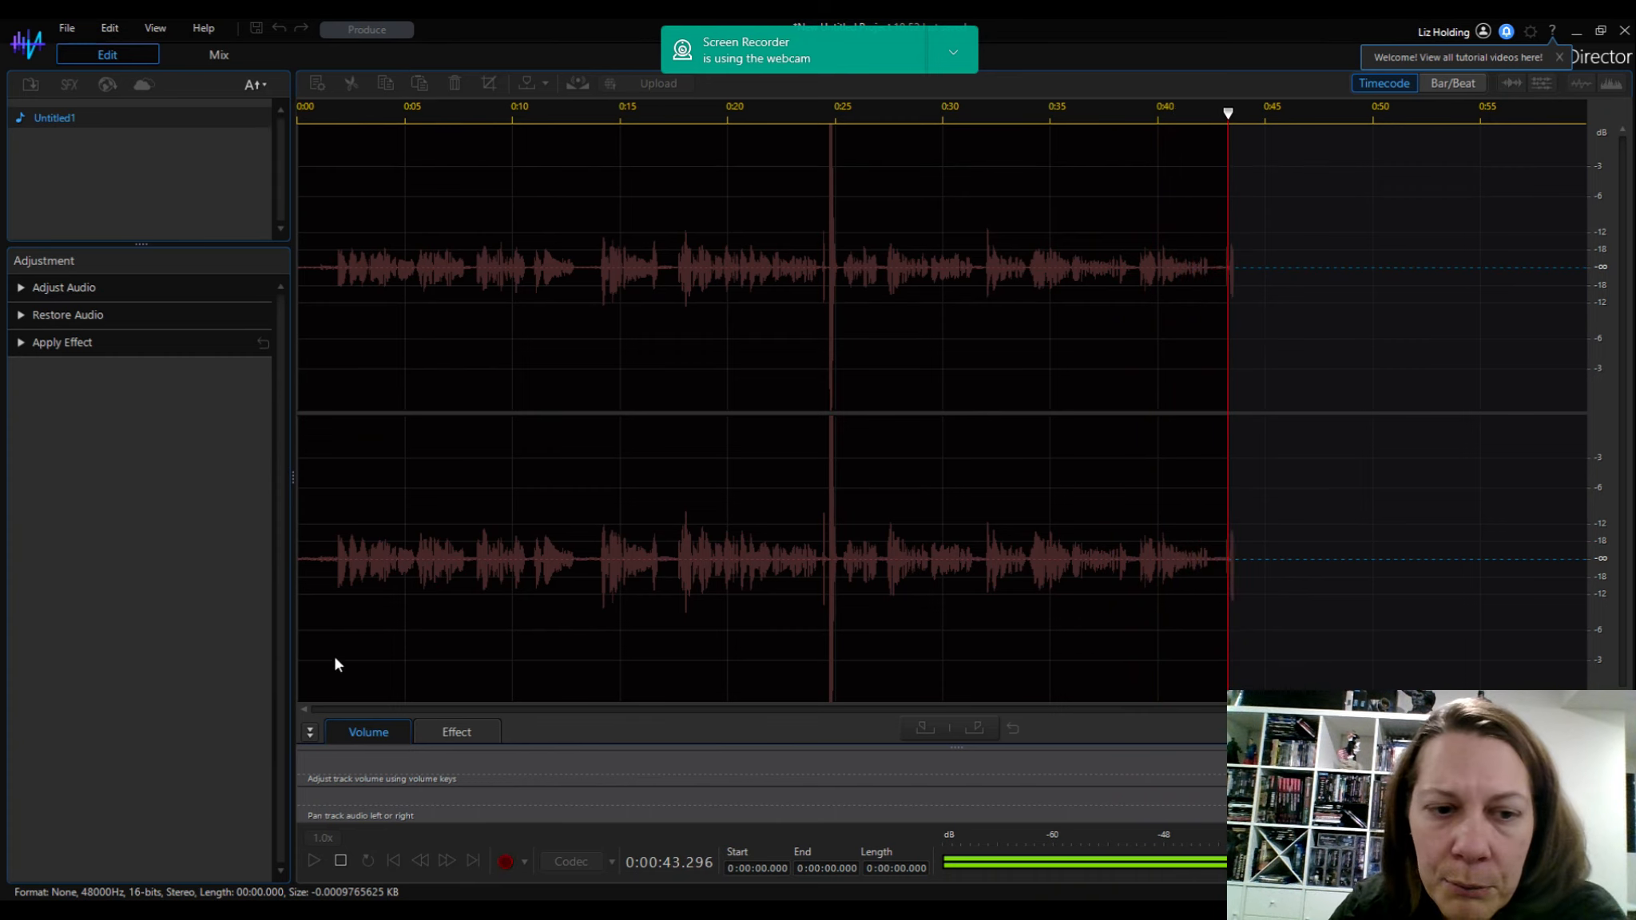
left_click(506, 858)
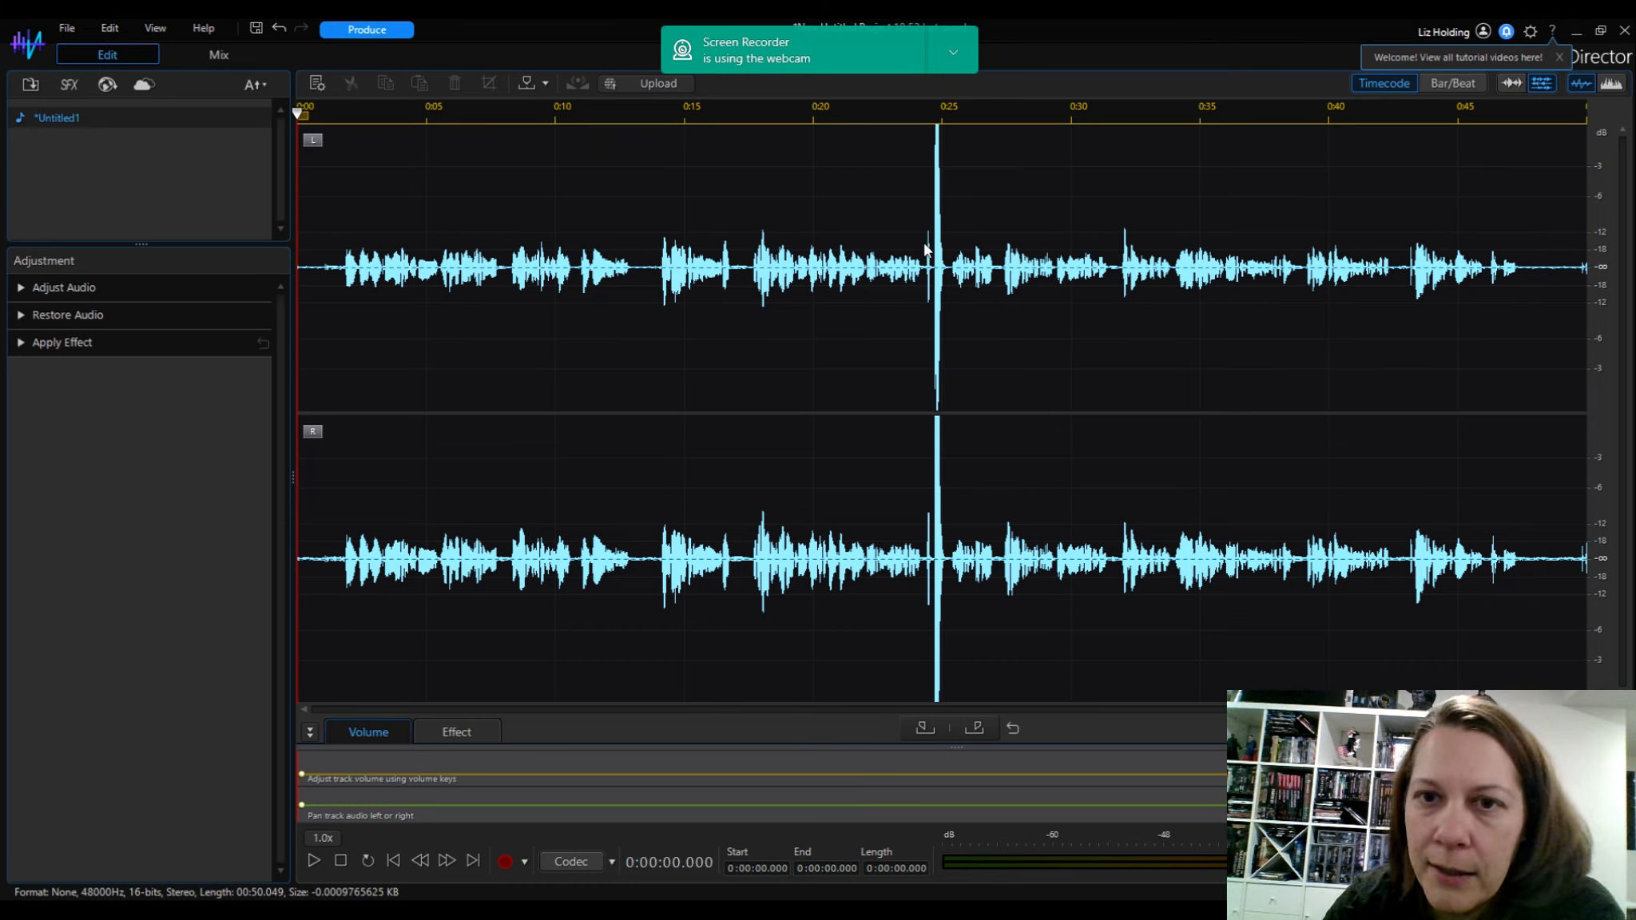
left_click_drag(925, 250, 950, 251)
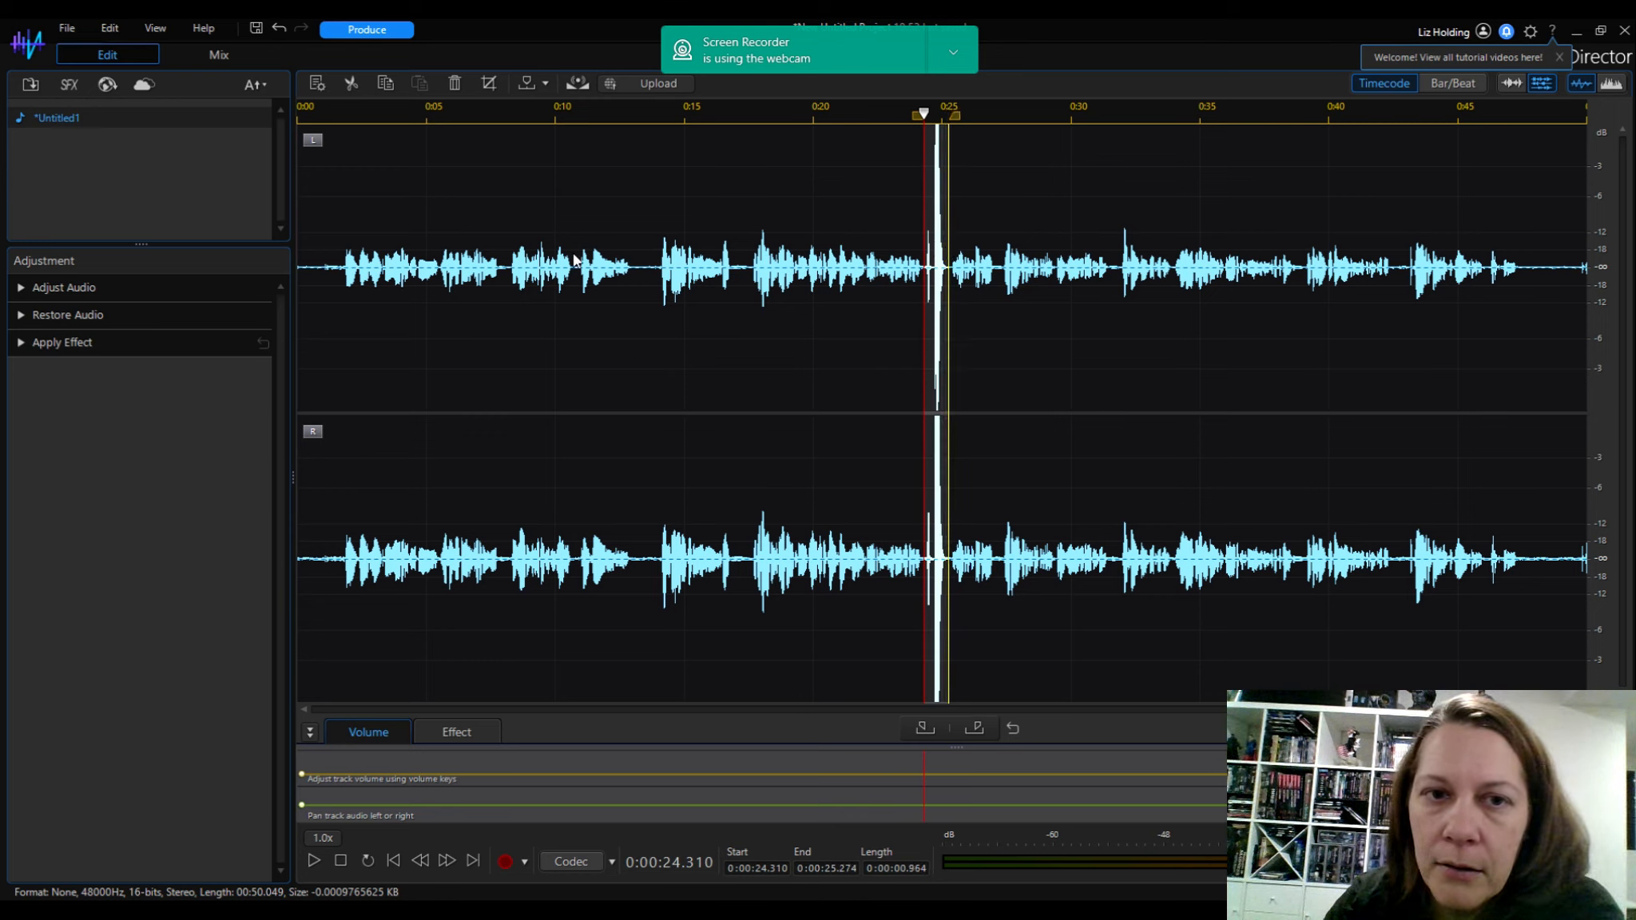
left_click(513, 196)
left_click(603, 213)
left_click(656, 208)
left_click(755, 233)
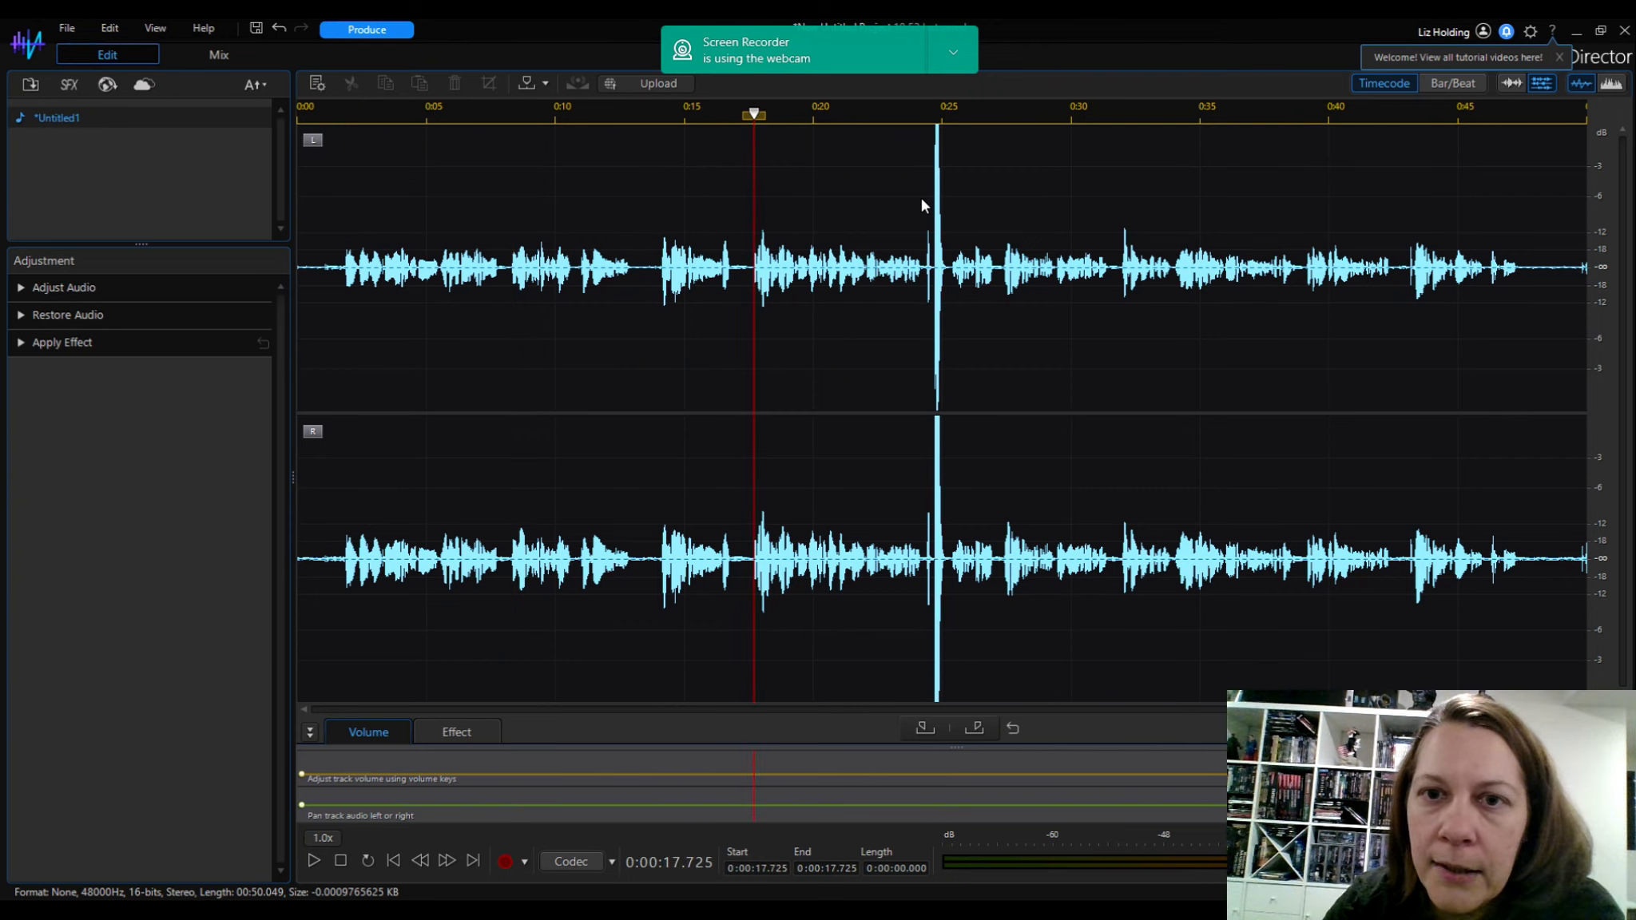
Remove the loud noise spike between about 24.2 and 25.3 seconds from the recording.
left_click_drag(922, 199, 948, 204)
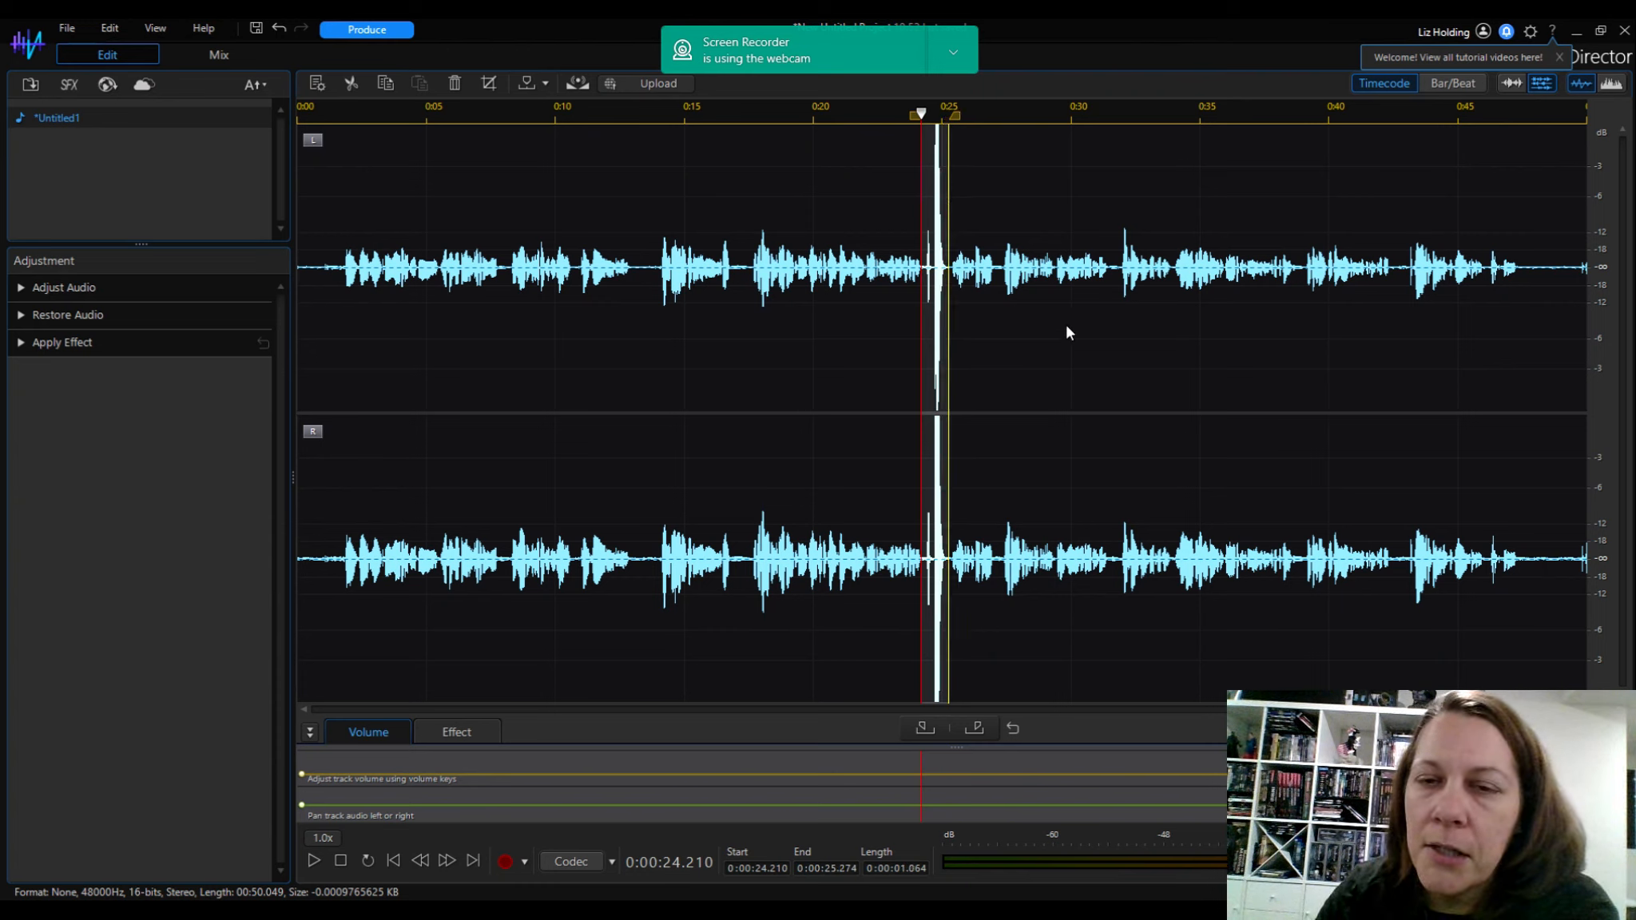
right_click(944, 292)
left_click(1006, 487)
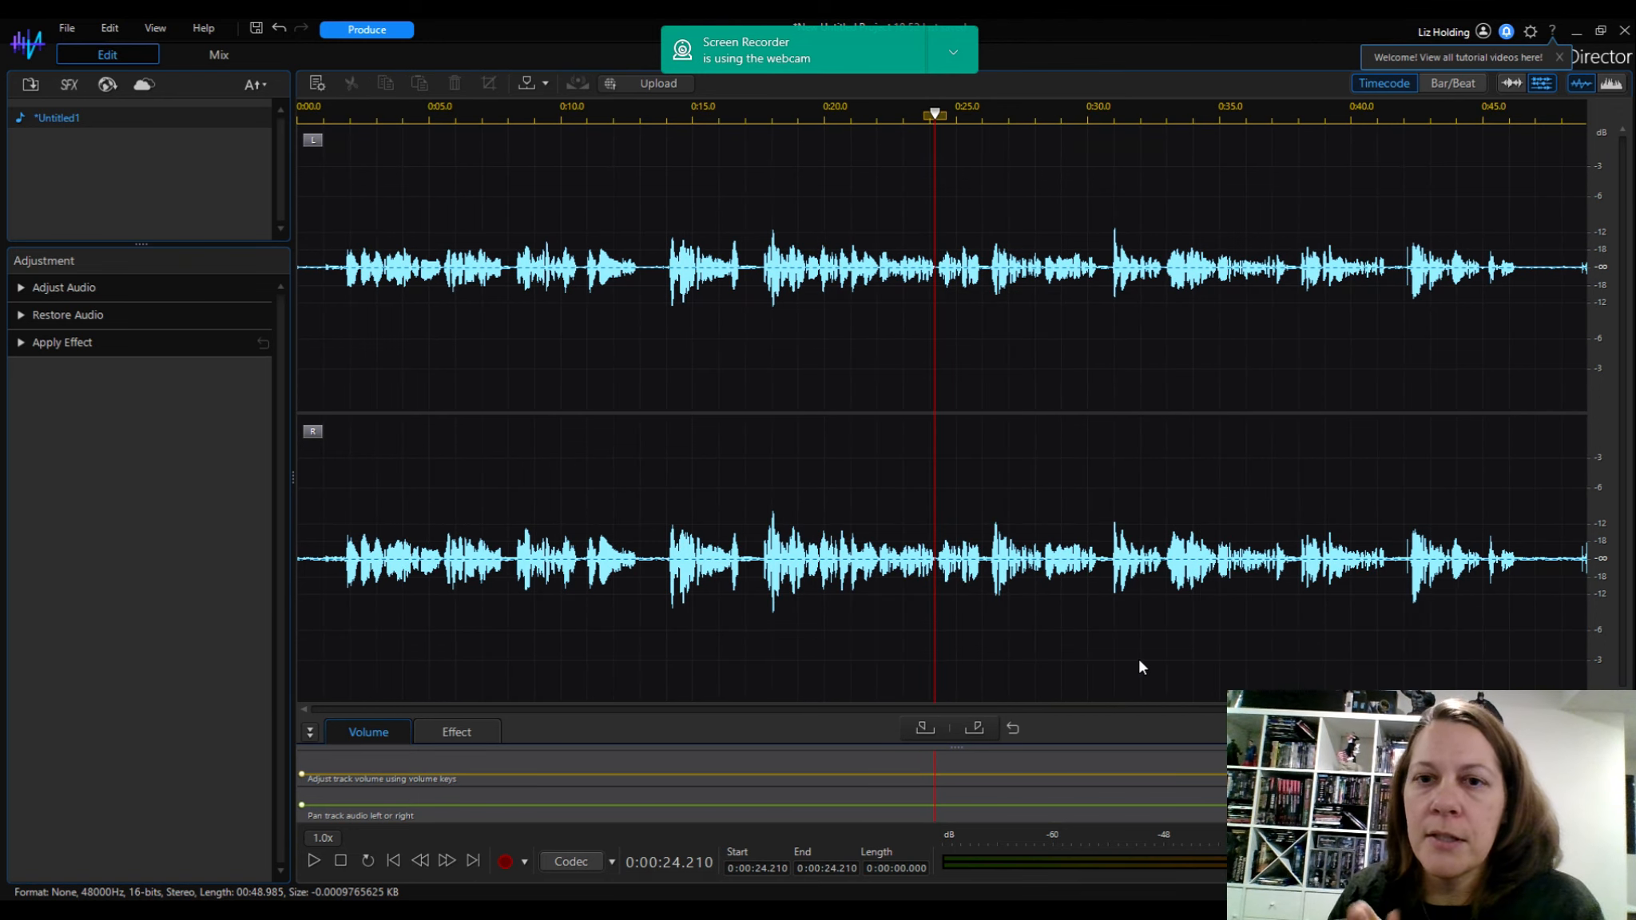
Play back the audio from about 23.8 seconds, across the cut, and stop shortly after it.
left_click(924, 257)
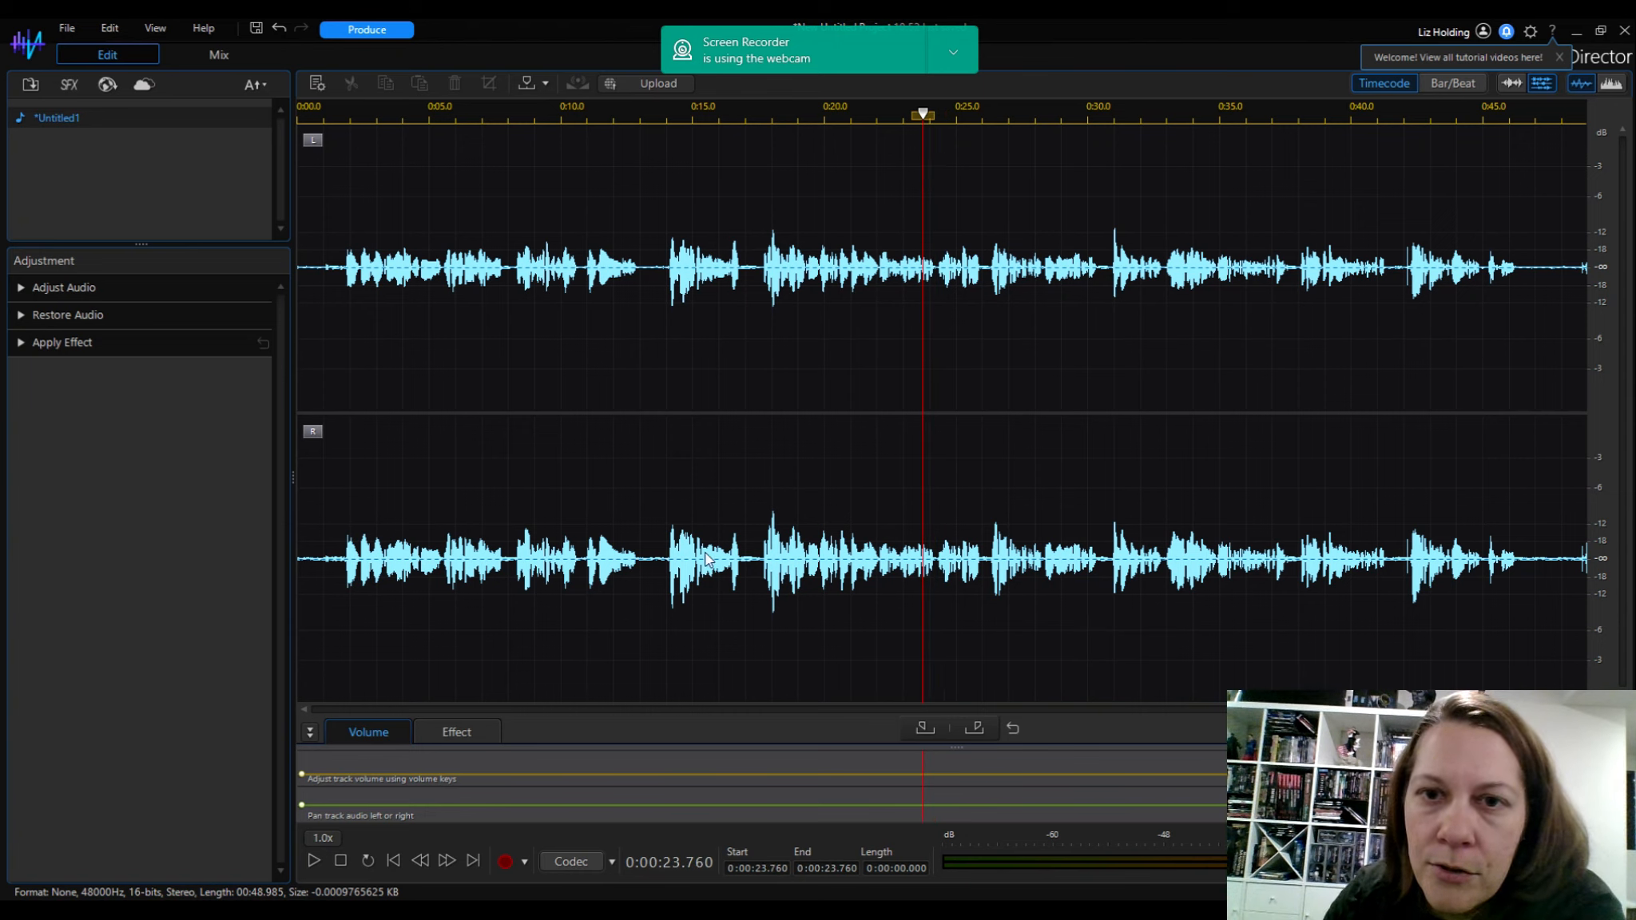
left_click(313, 861)
left_click(313, 861)
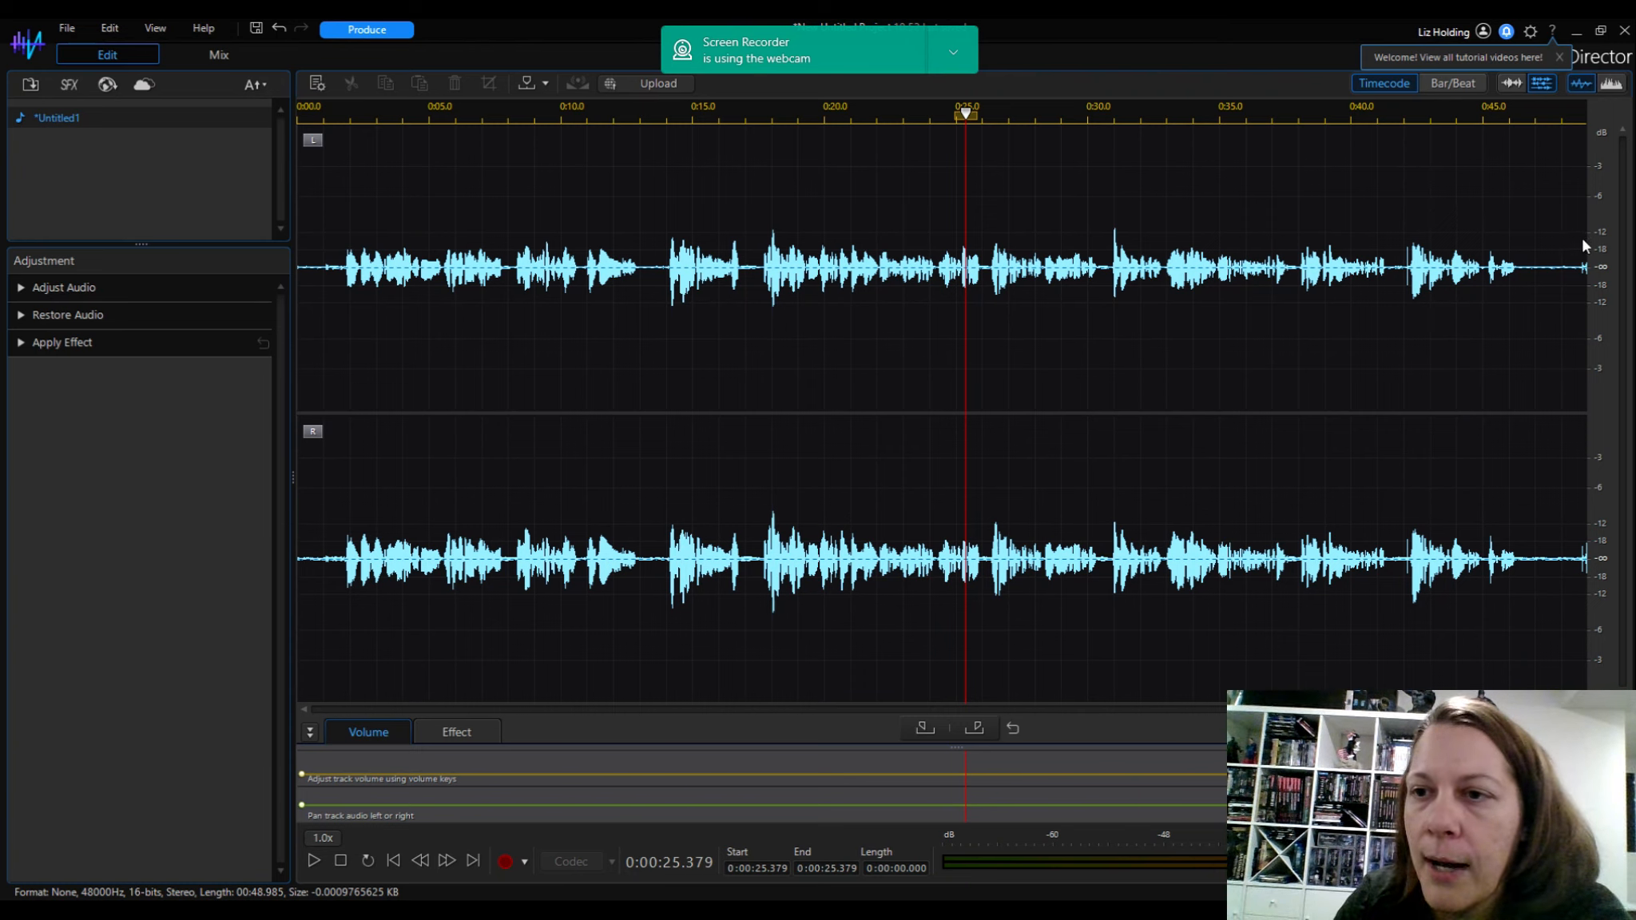
Remove the last 0.3 seconds or so of the recording, from about 48.7 seconds to the end.
left_click_drag(1581, 254, 1589, 252)
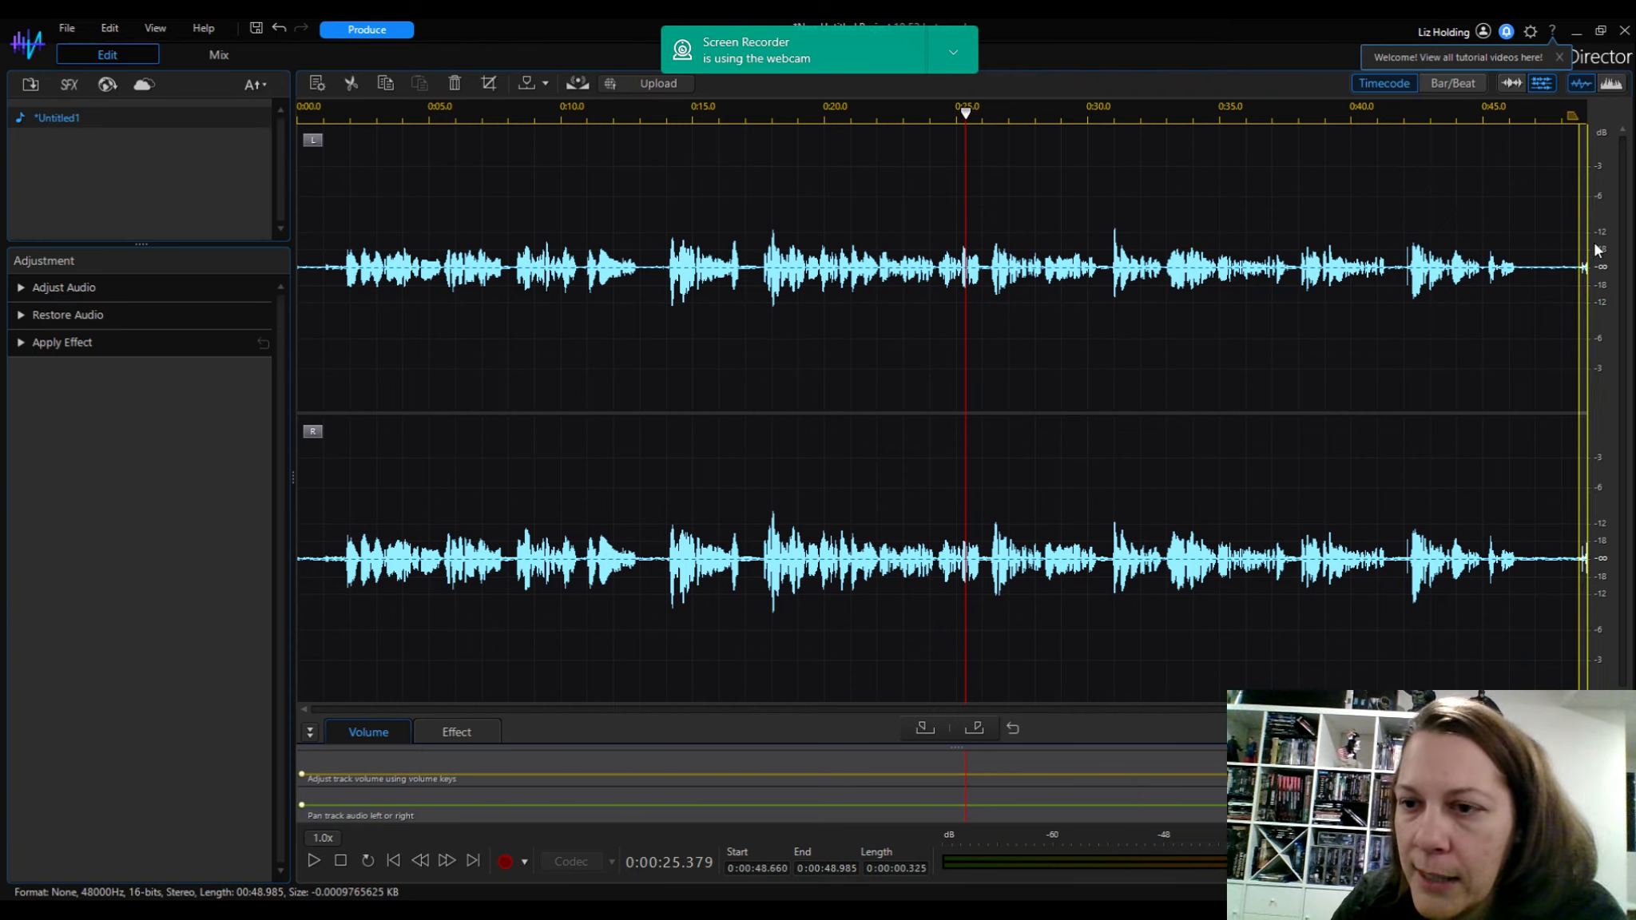
right_click(1589, 255)
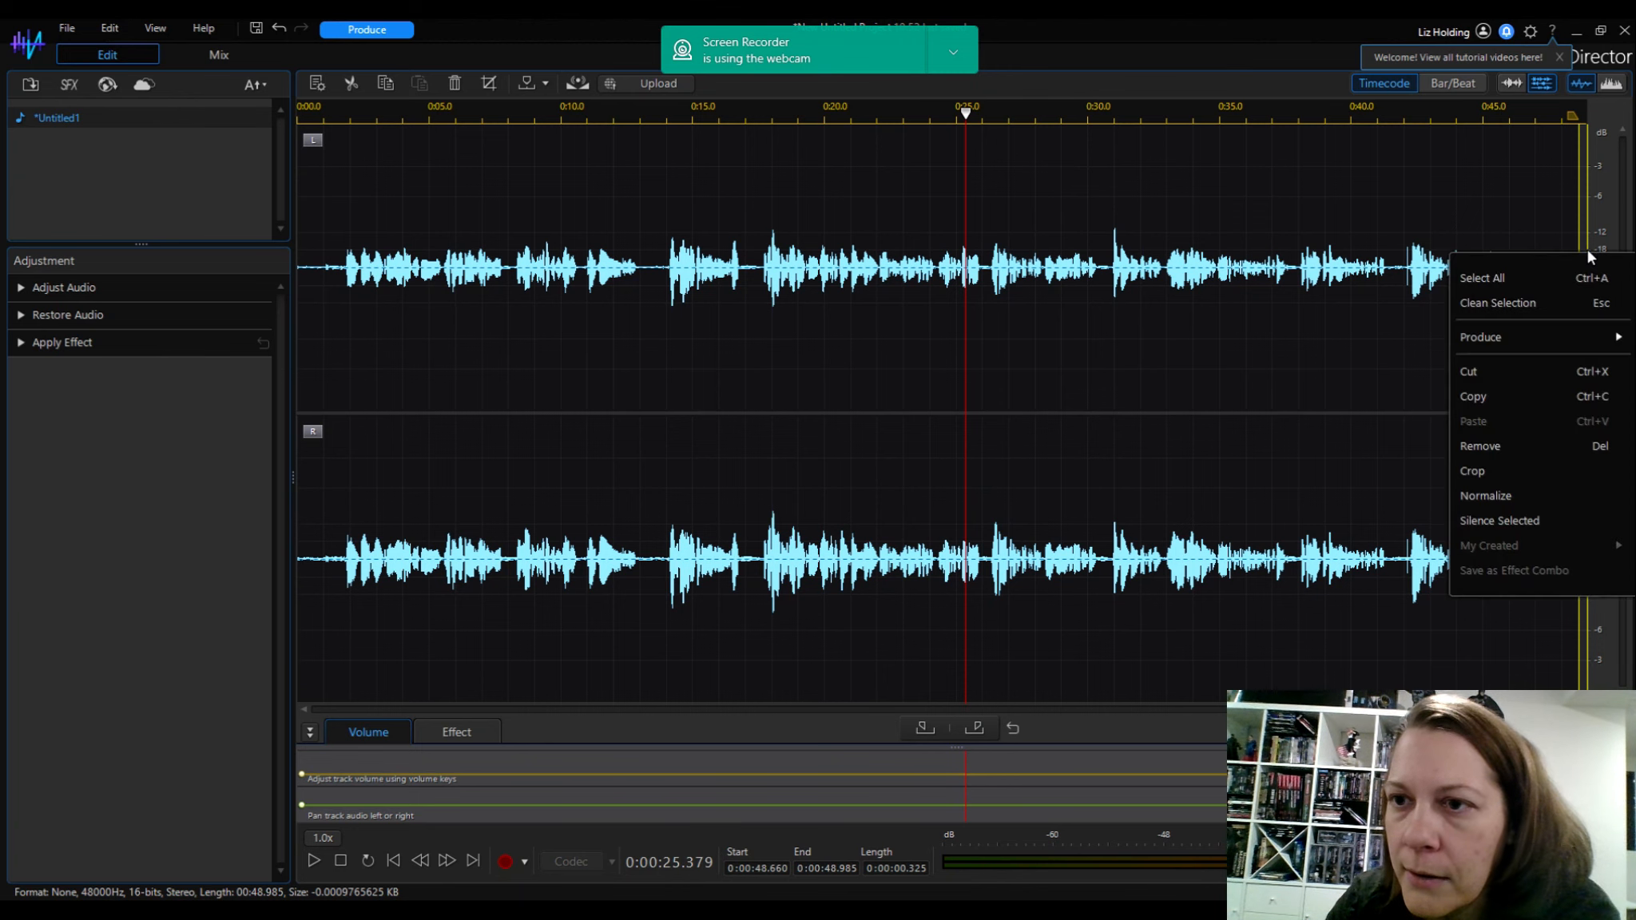
left_click(1537, 445)
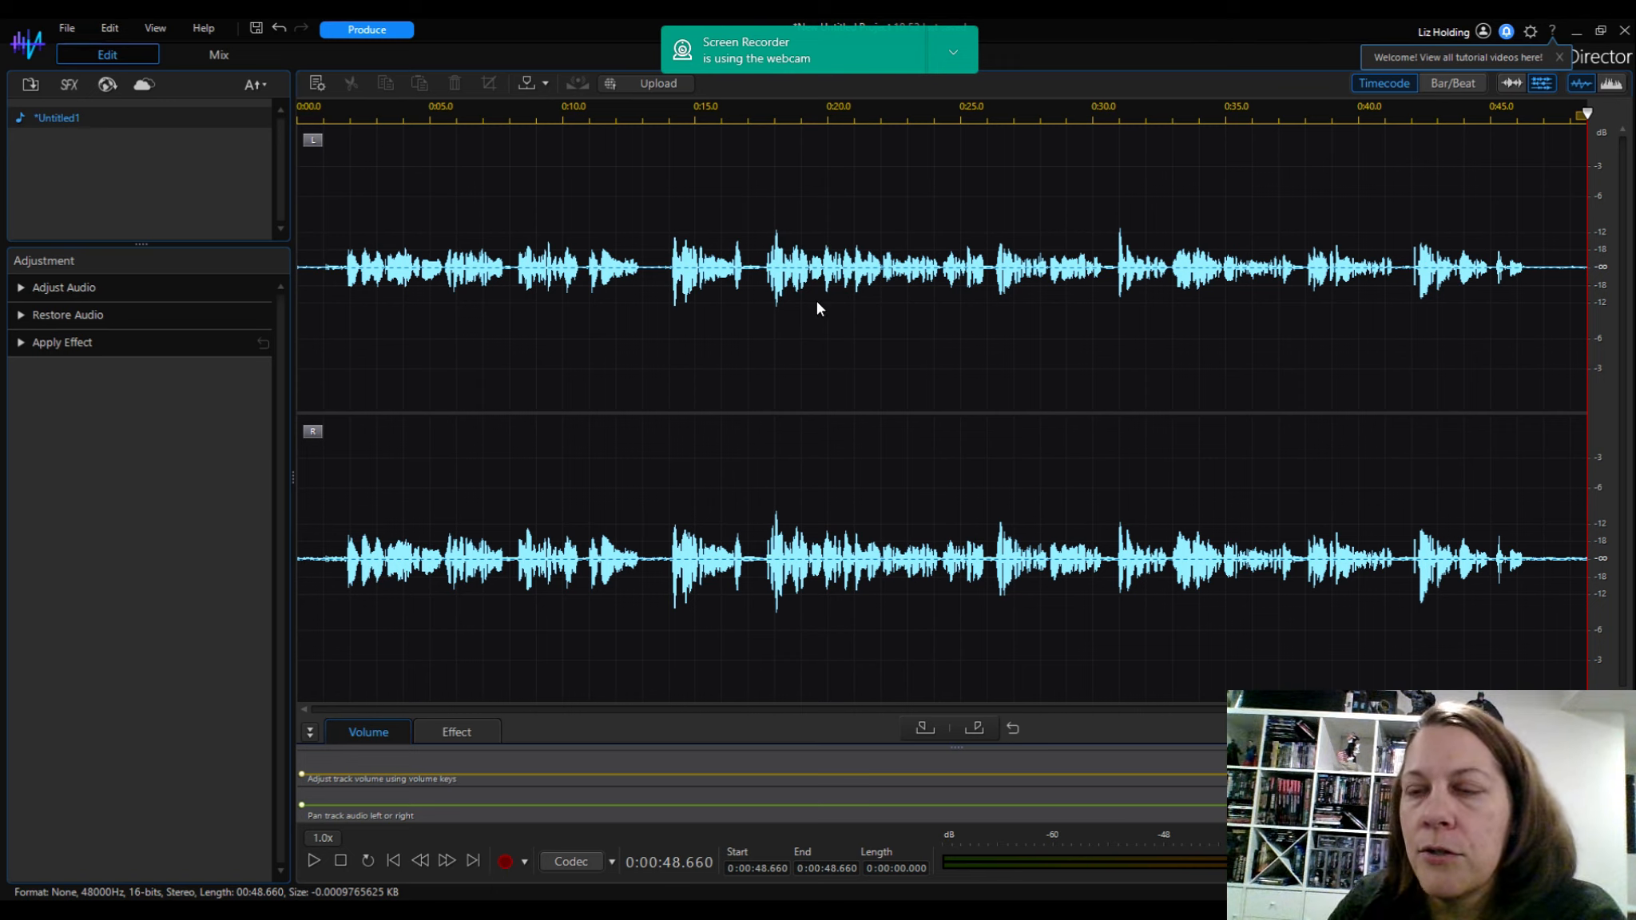
left_click_drag(1536, 226, 1621, 363)
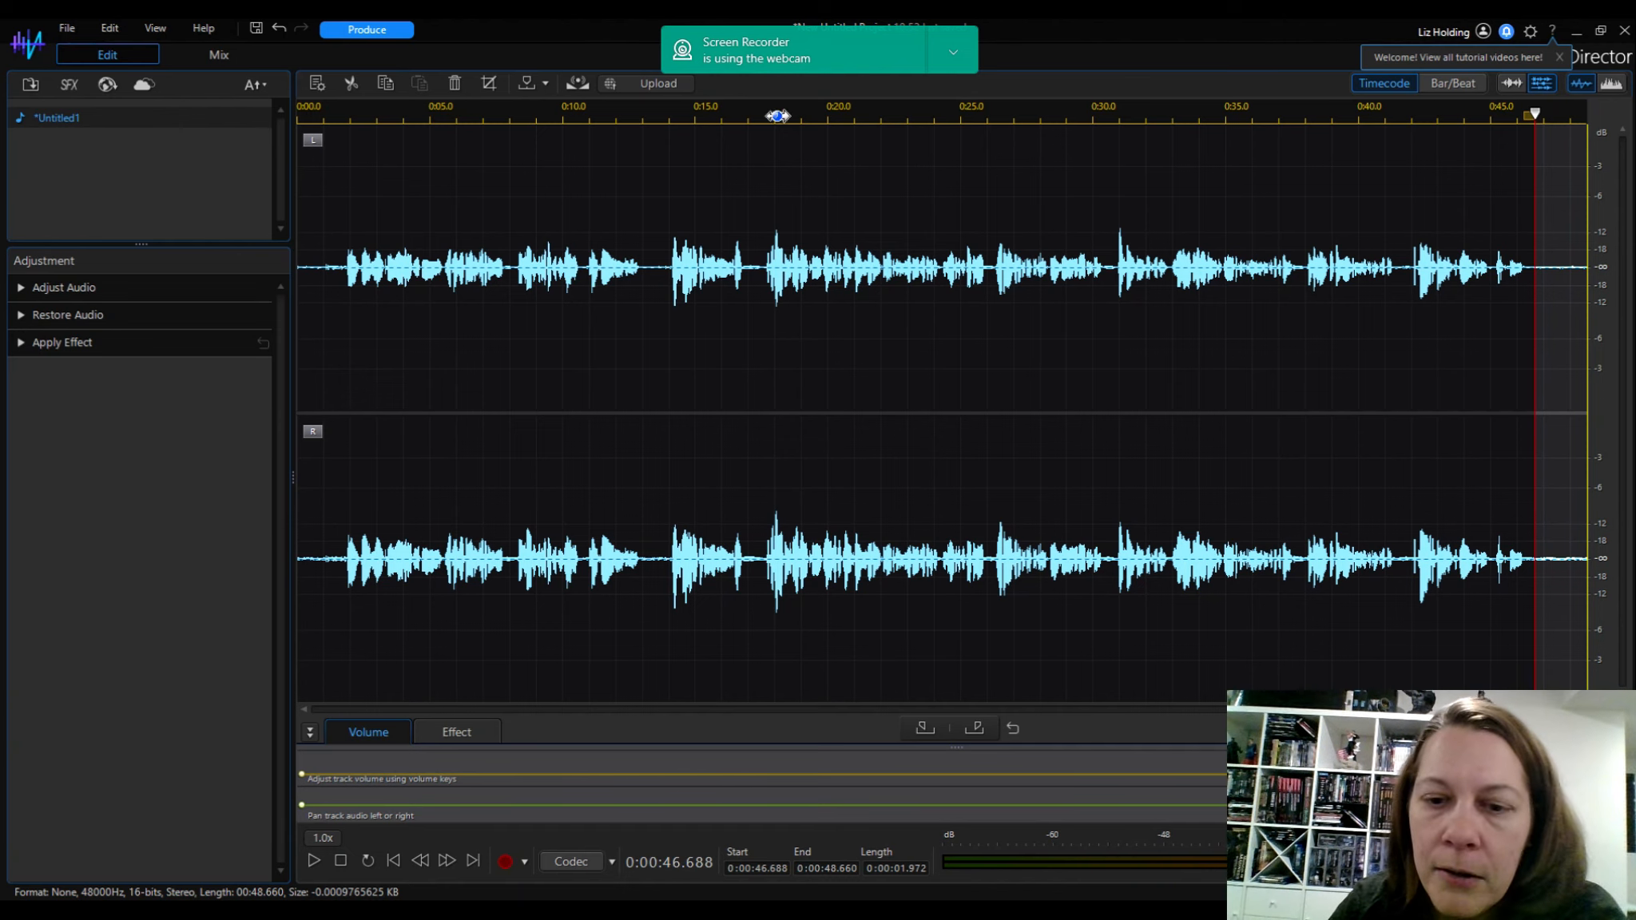
left_click_drag(332, 187, 296, 238)
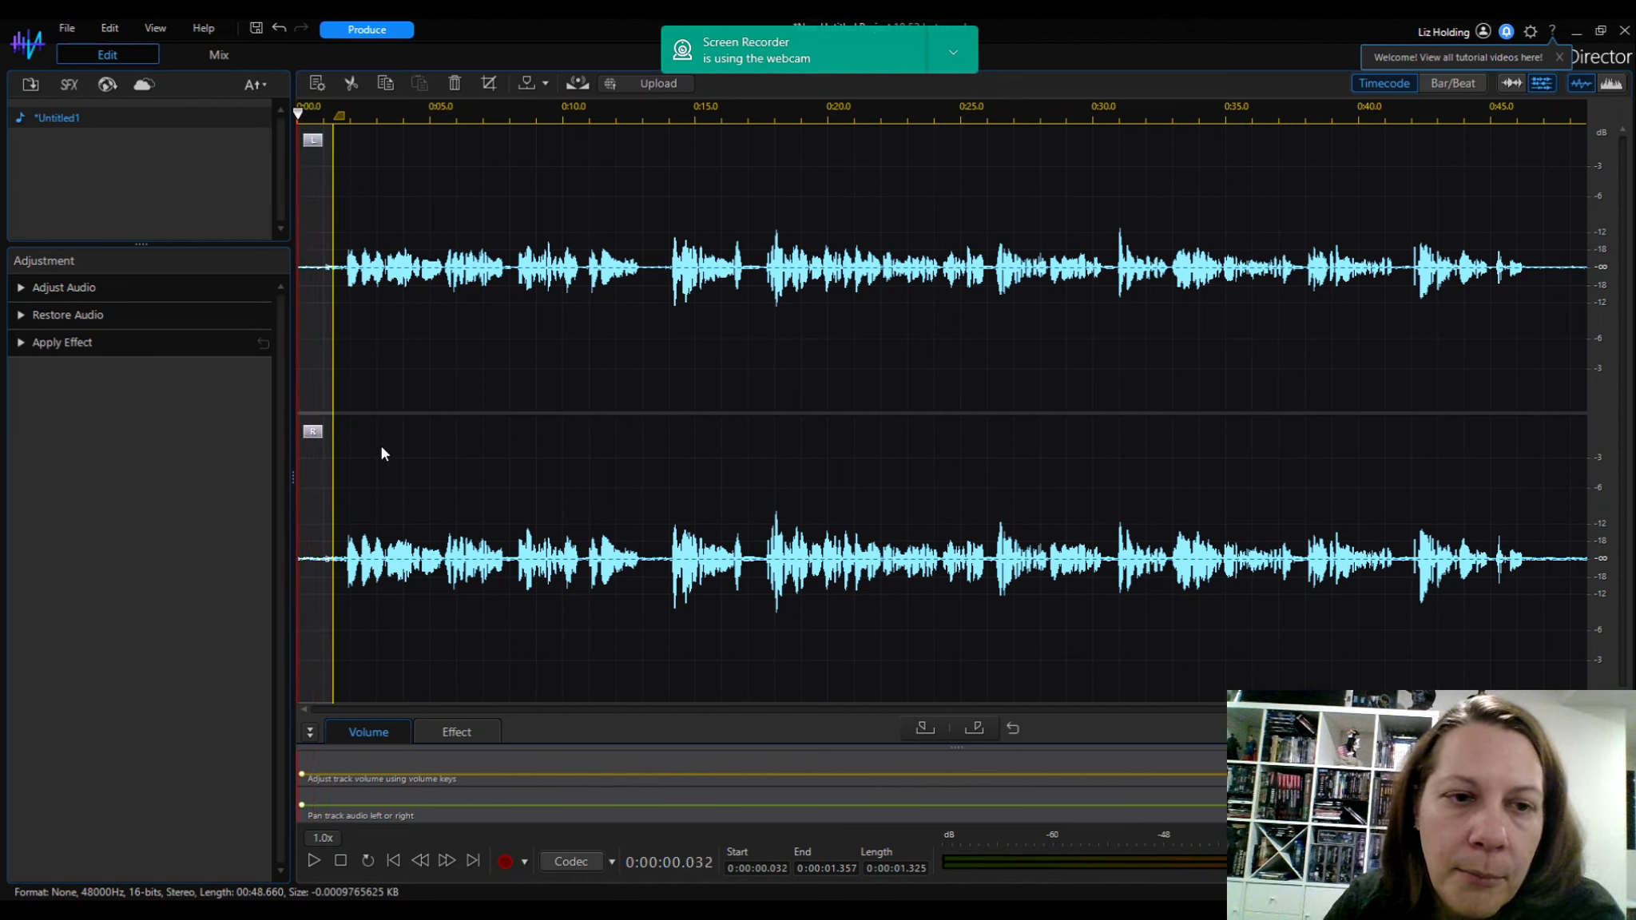
left_click_drag(315, 232, 312, 232)
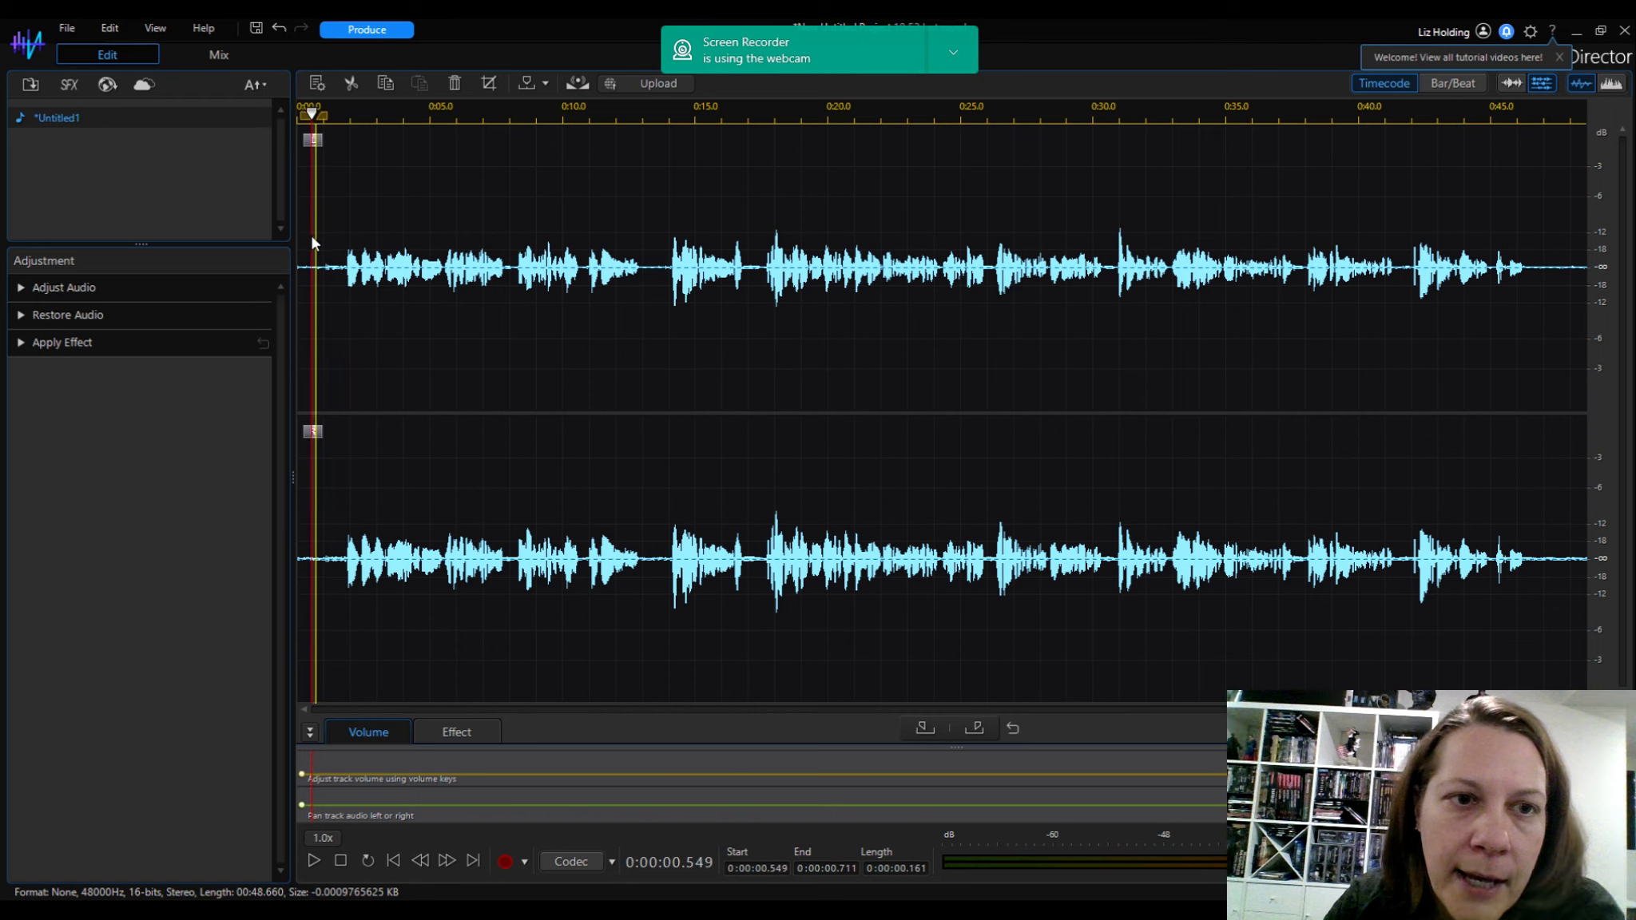
left_click(326, 243)
Remove the section from about 0.97 to 1.71 seconds, just before the first spoken words.
left_click_drag(323, 243, 342, 245)
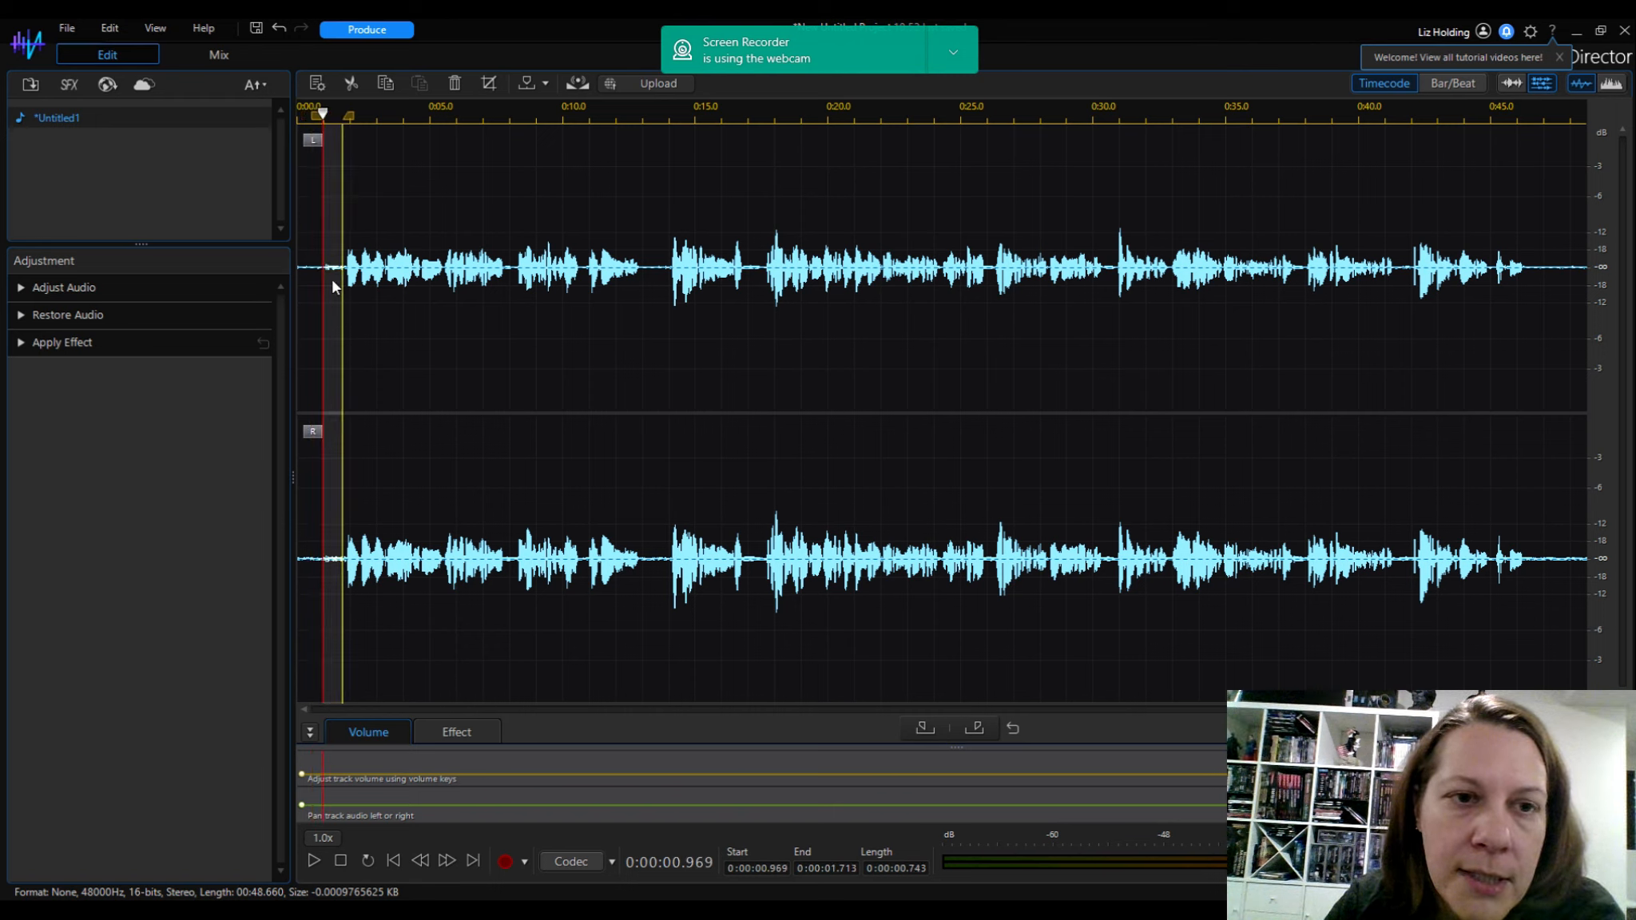
right_click(332, 270)
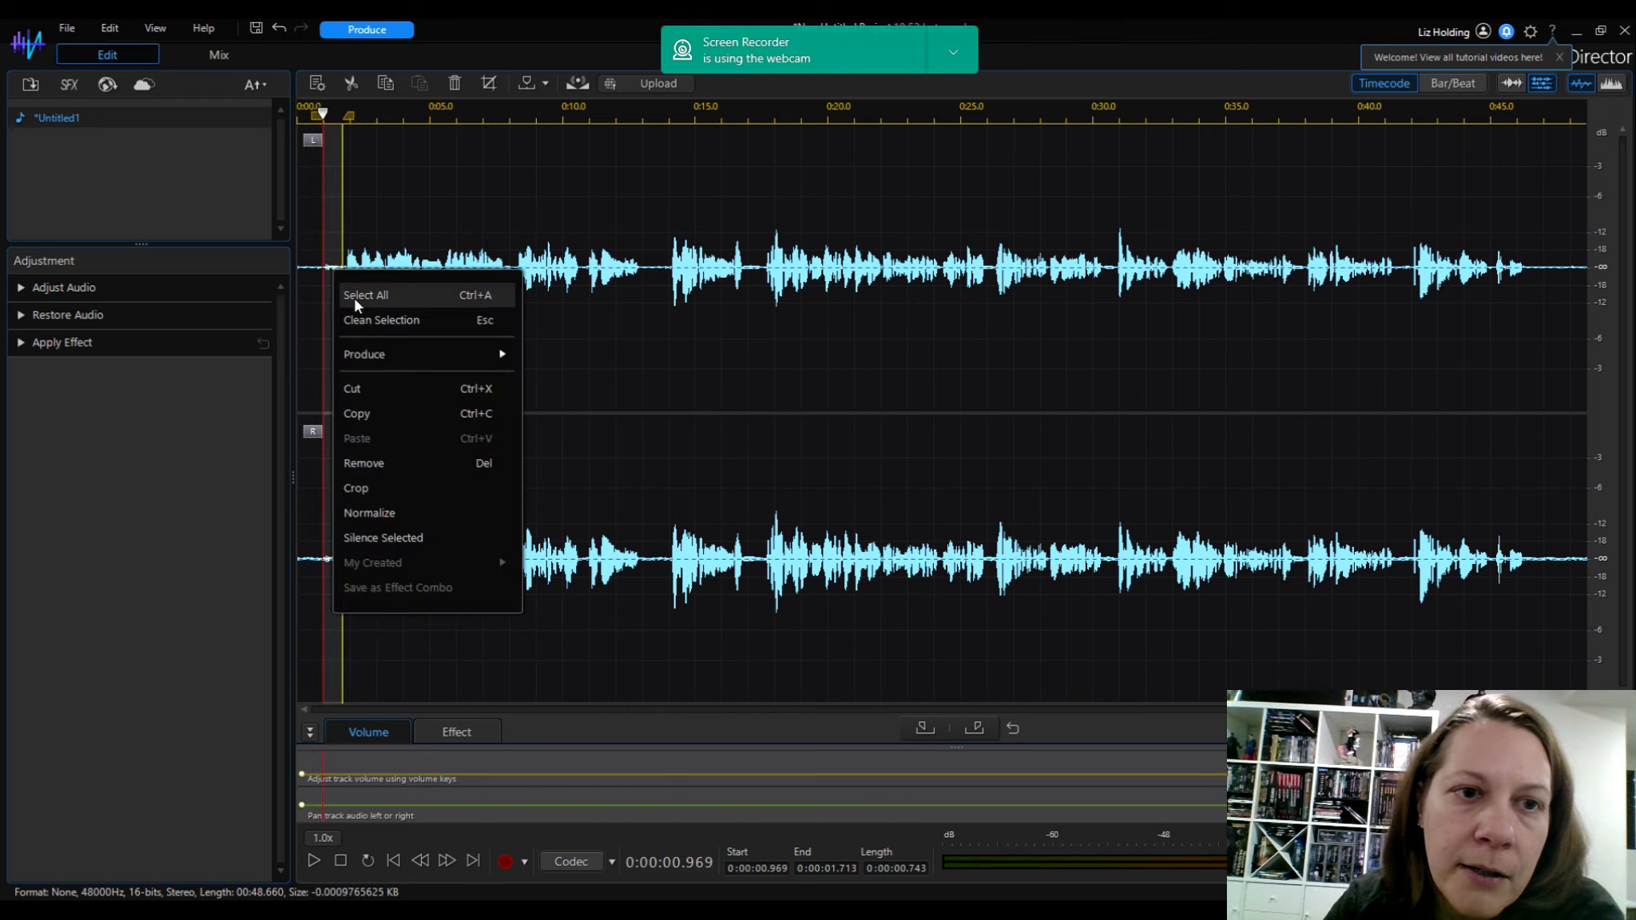
left_click(374, 461)
Copy the silent pause between about 12.29 and 13.21 seconds of the recording.
left_click_drag(323, 270, 294, 274)
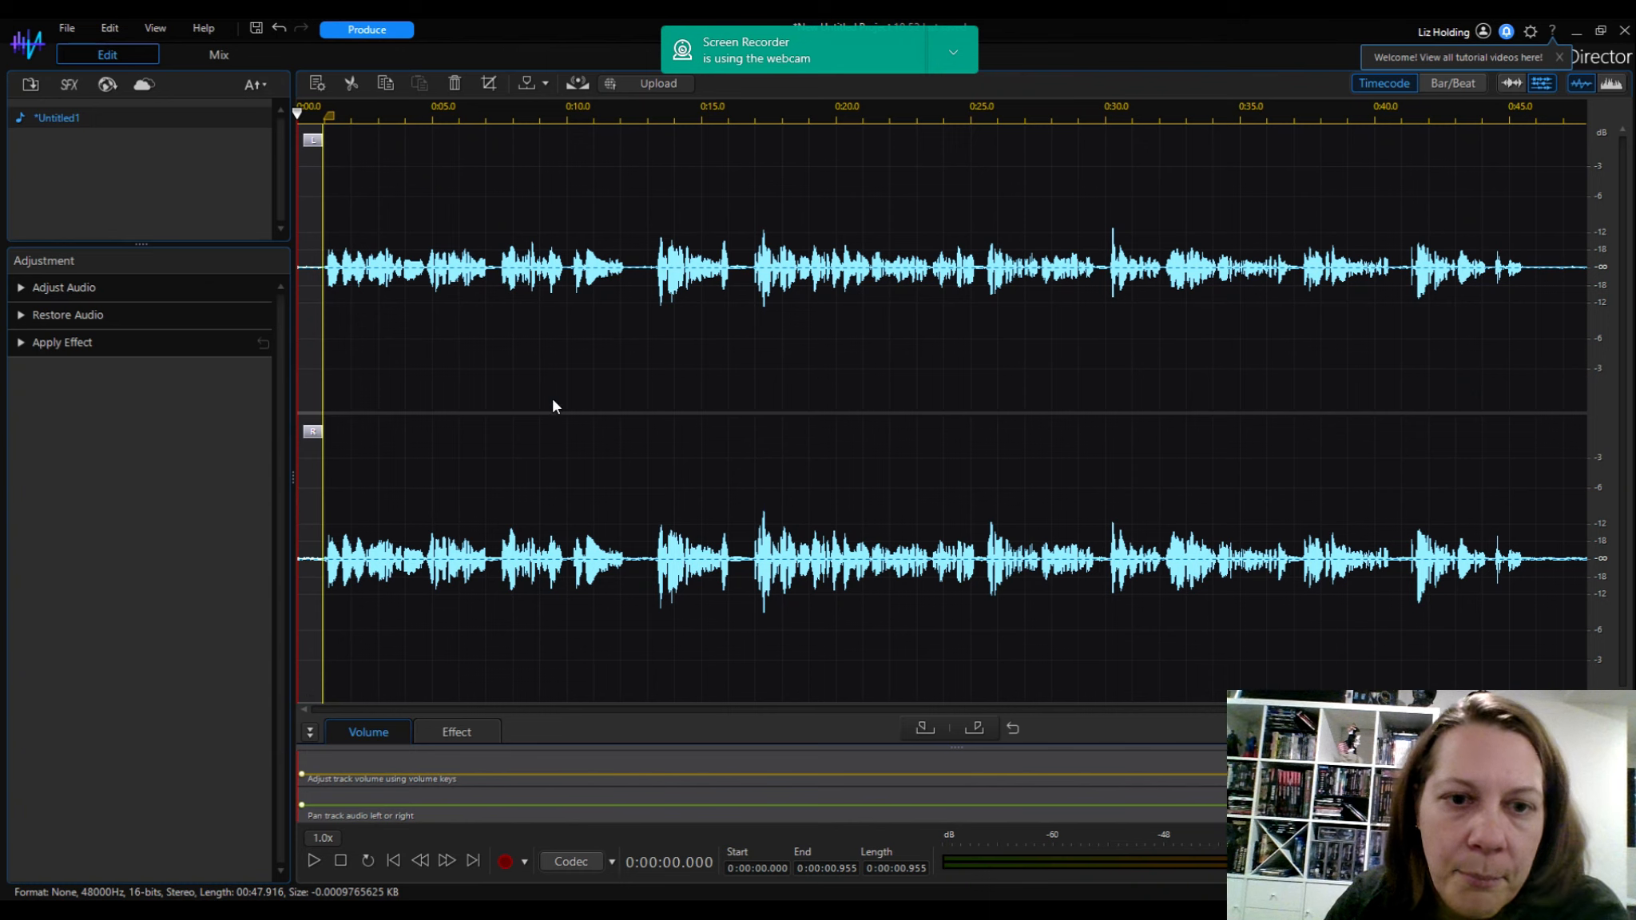
left_click(621, 259)
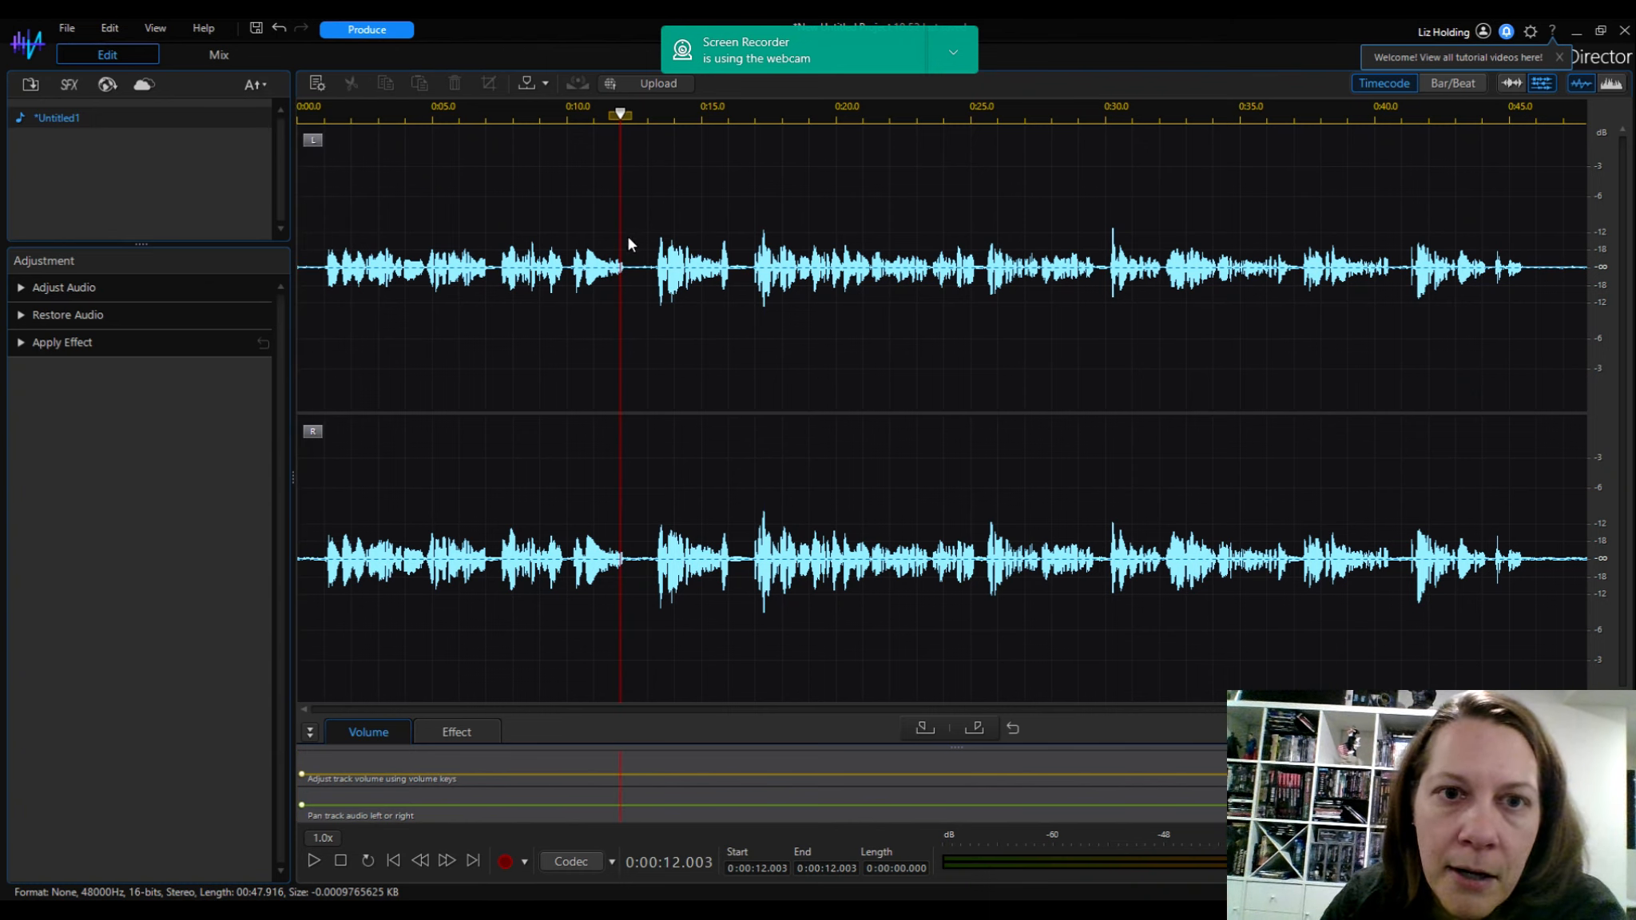
left_click_drag(628, 243, 655, 240)
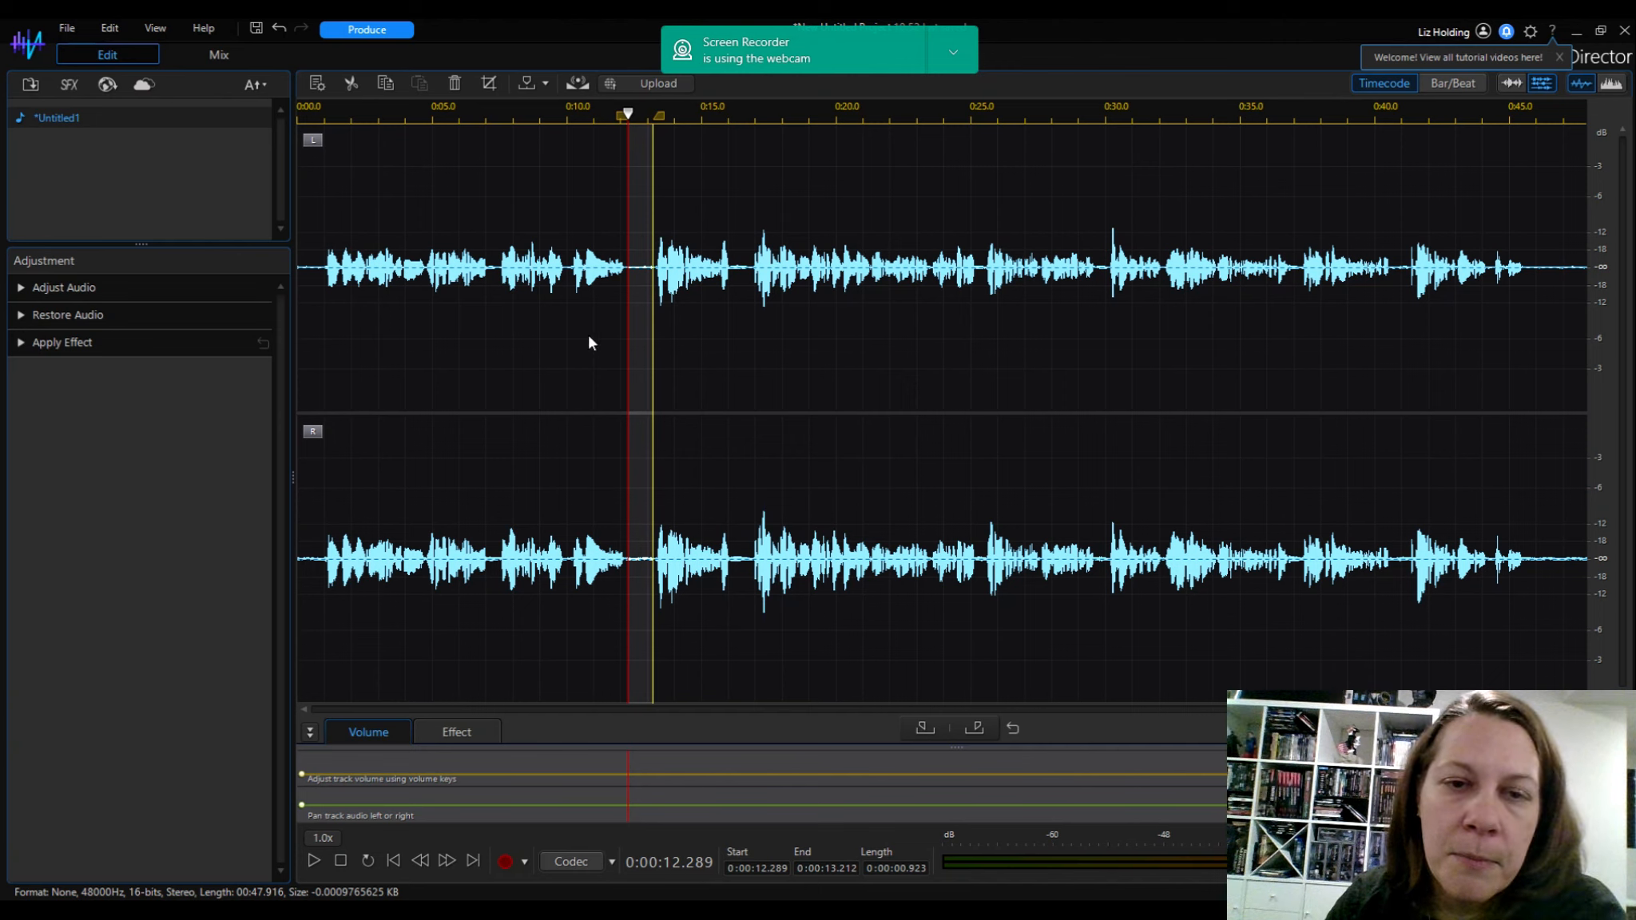
right_click(637, 225)
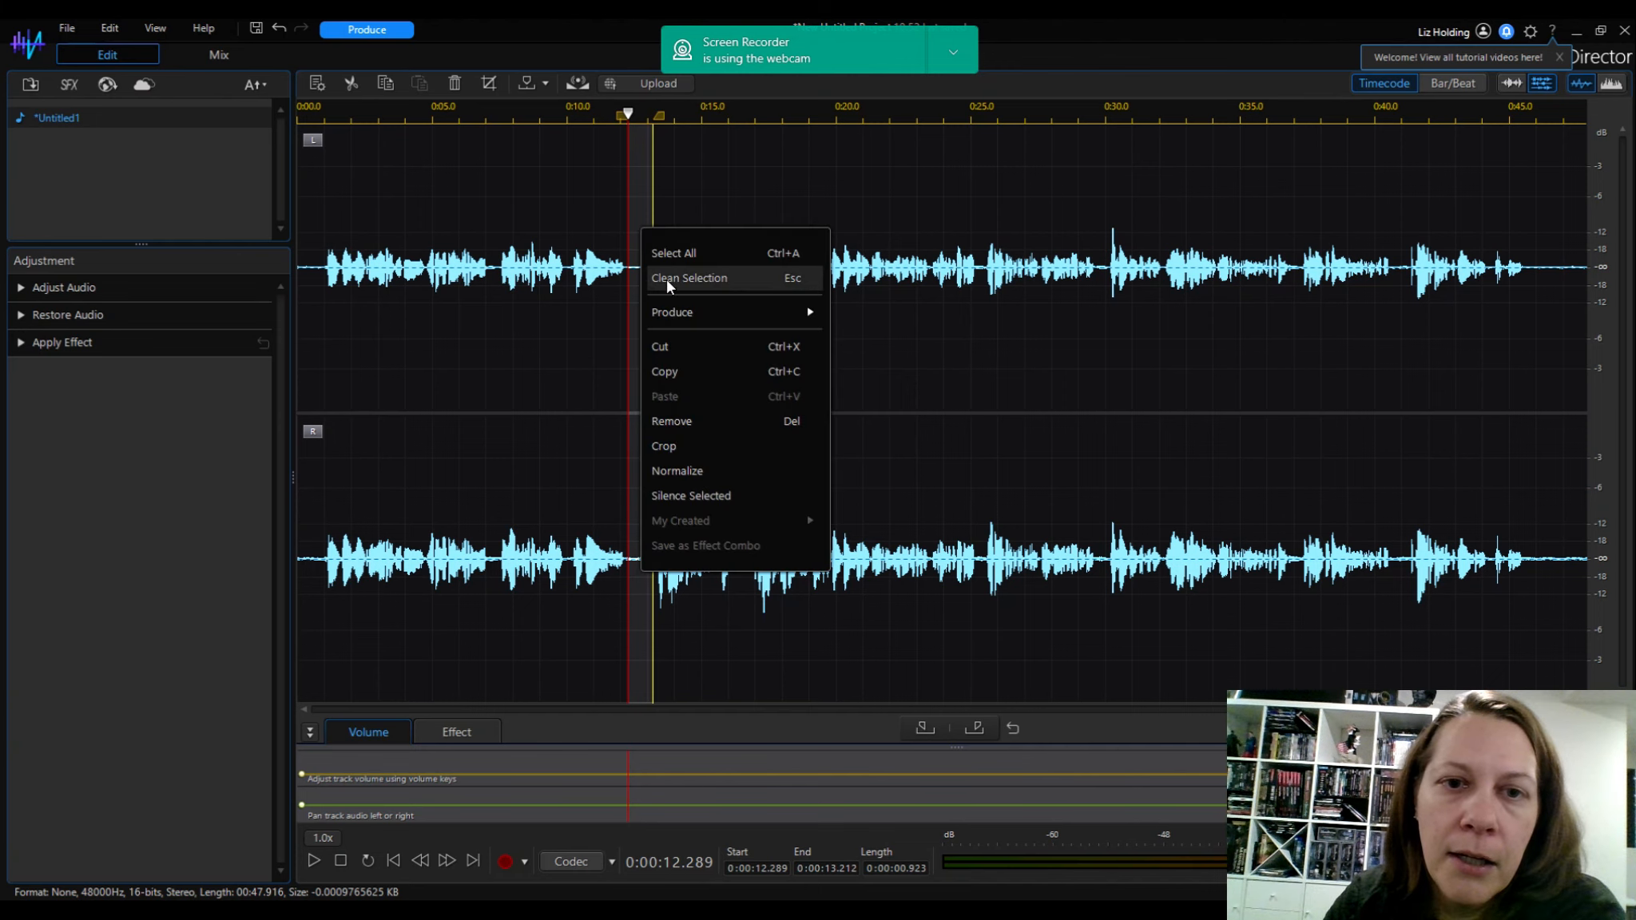
left_click(679, 372)
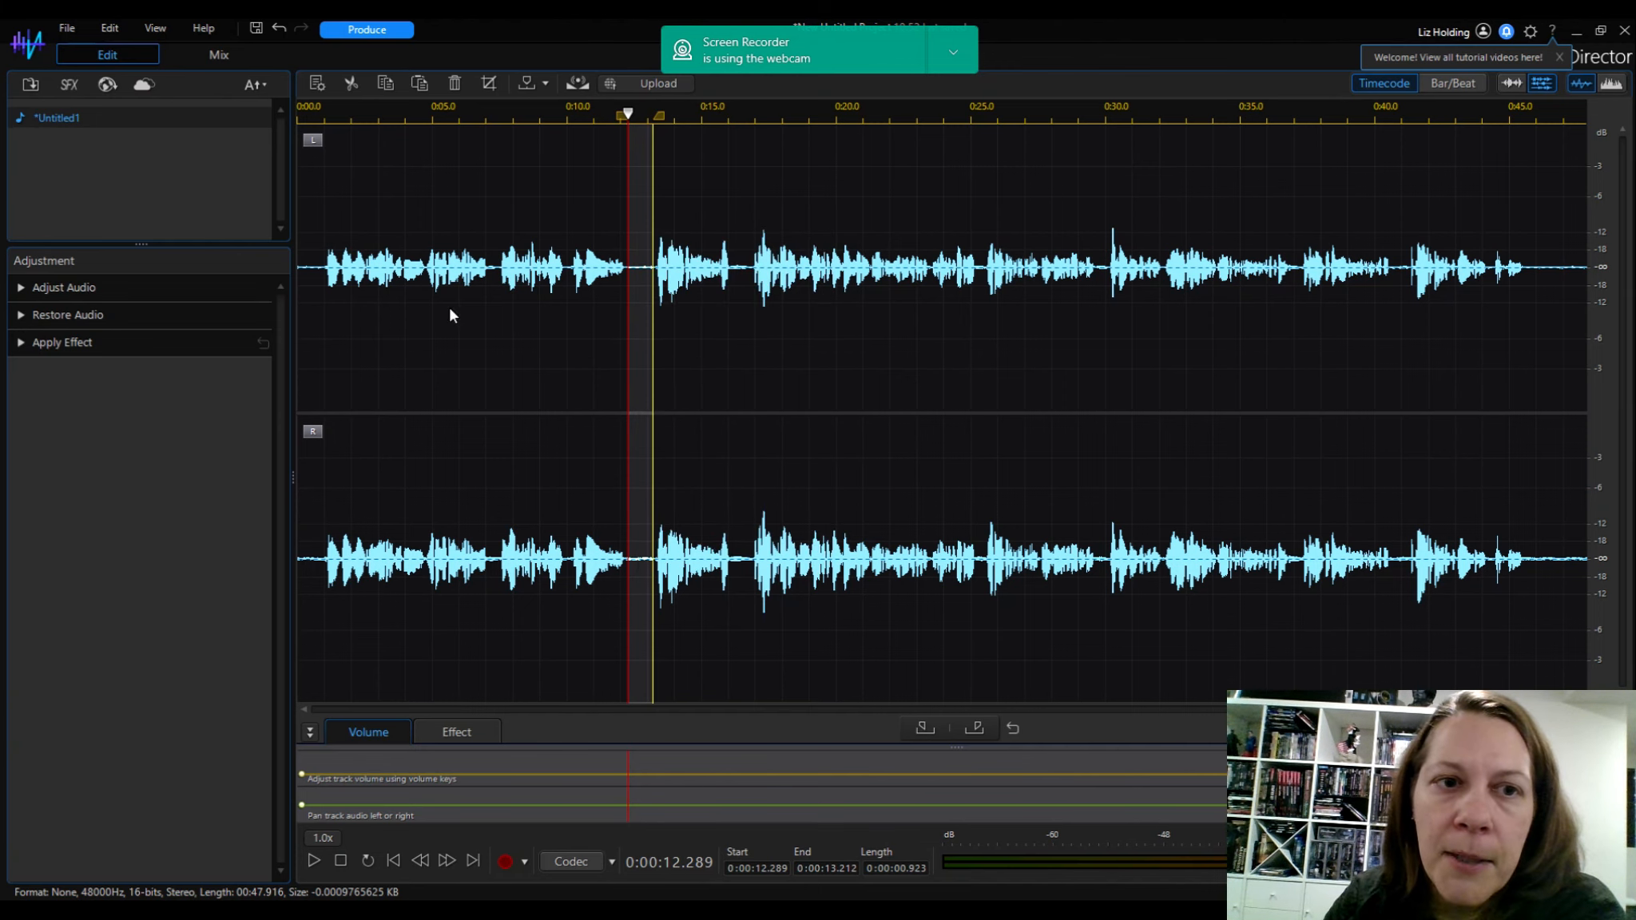
Try pasting the copied silence before the first spoken words, at about 0.29 seconds, and undo the paste.
left_click(306, 235)
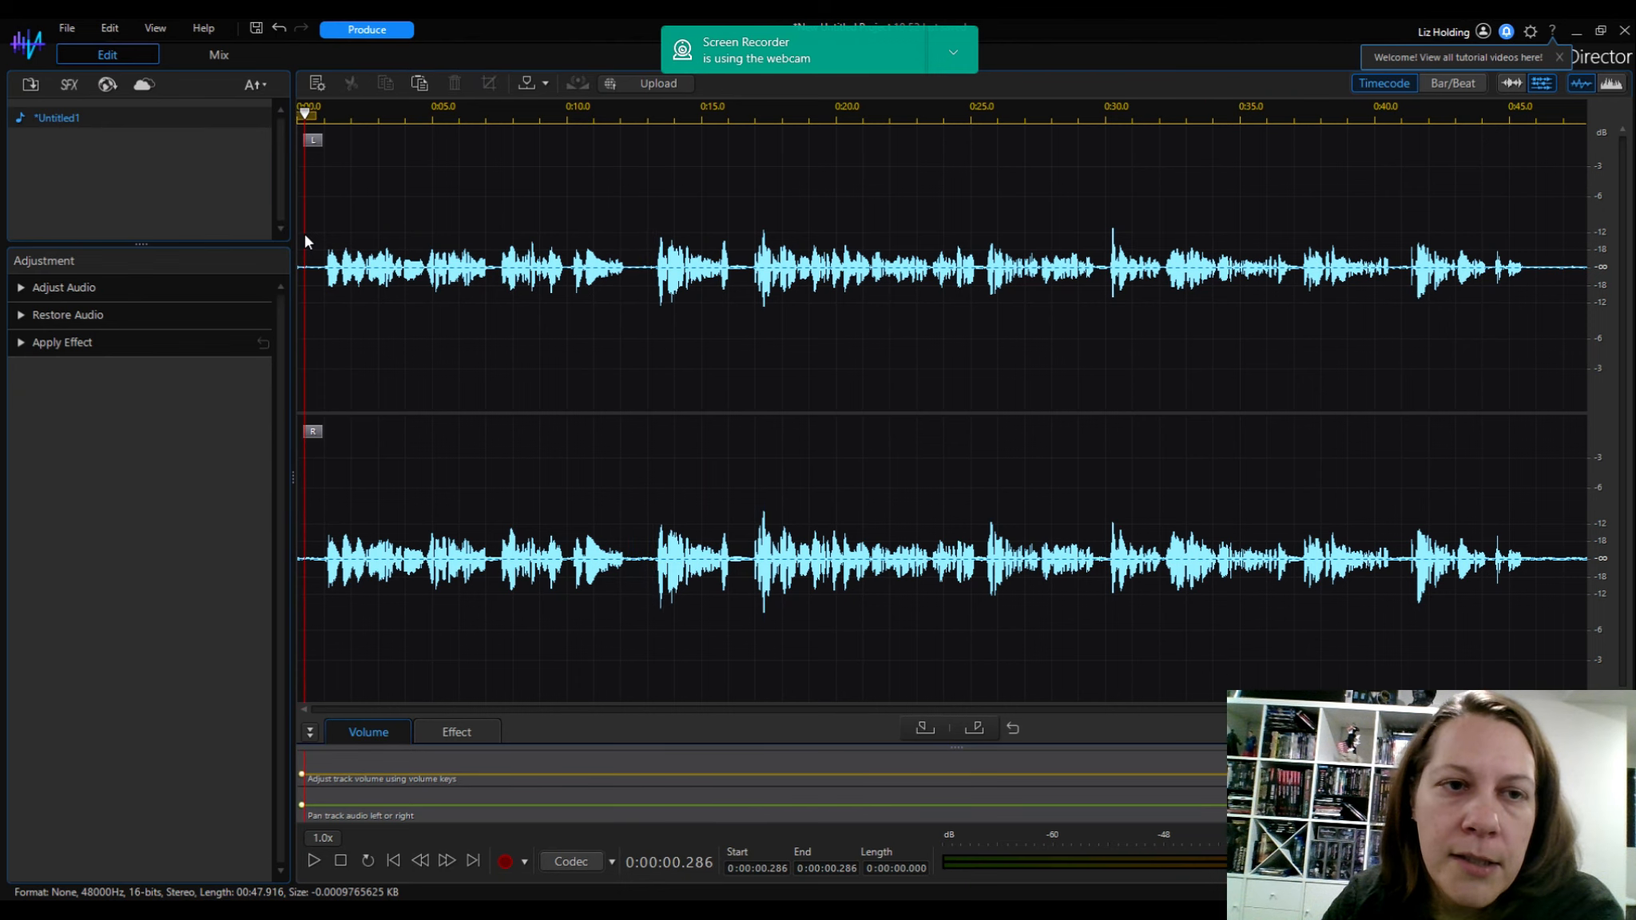
right_click(304, 232)
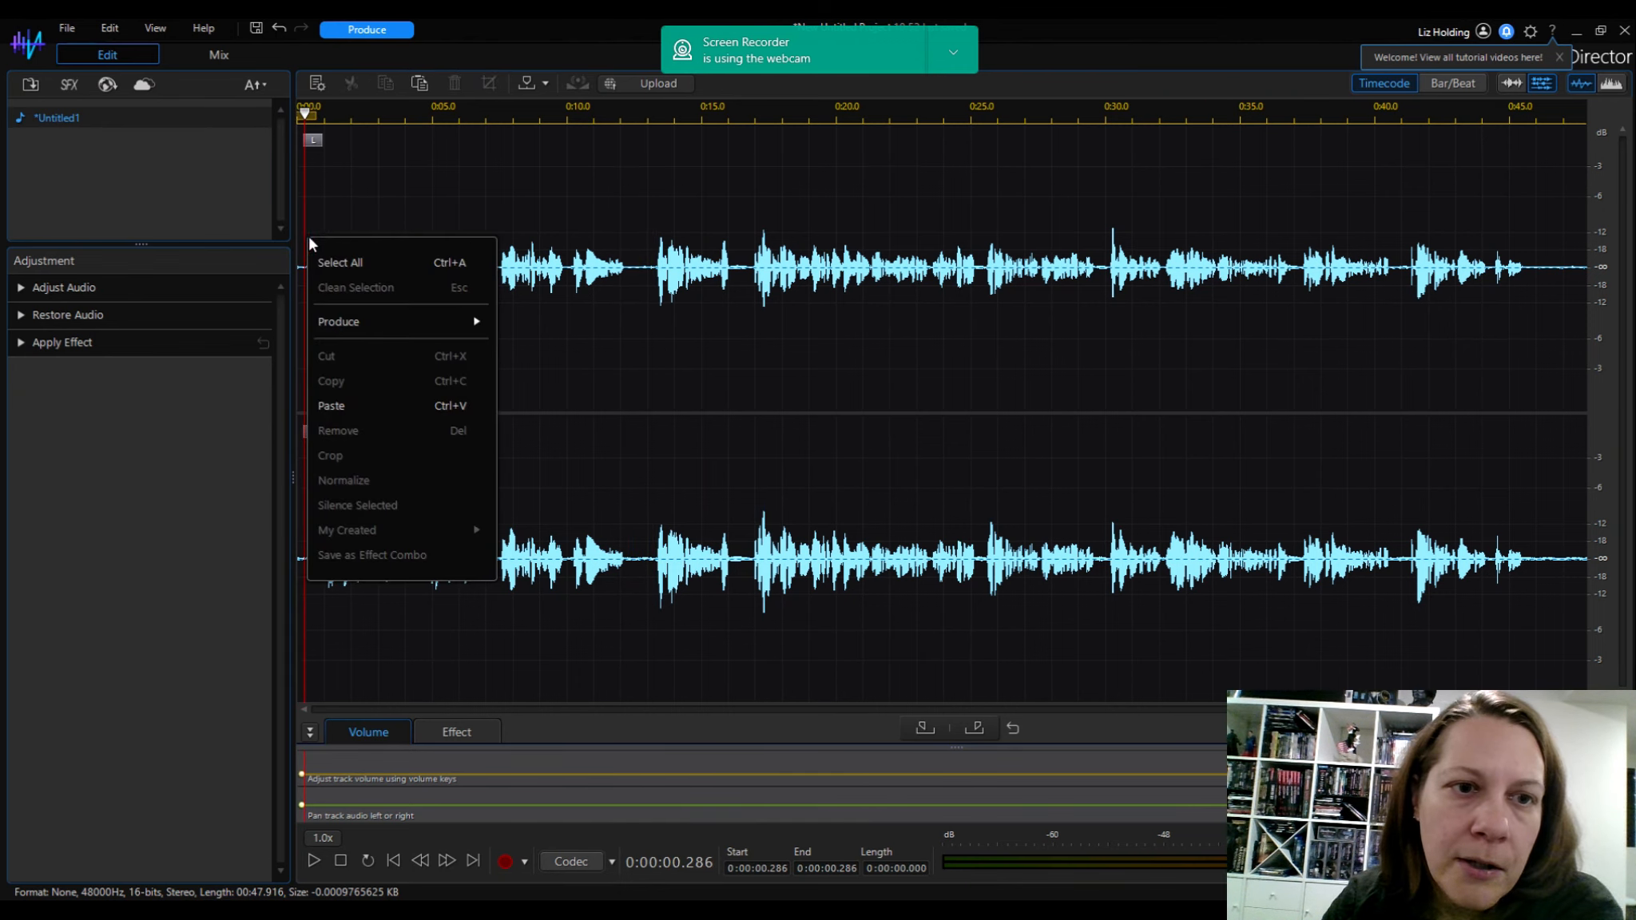
left_click(334, 406)
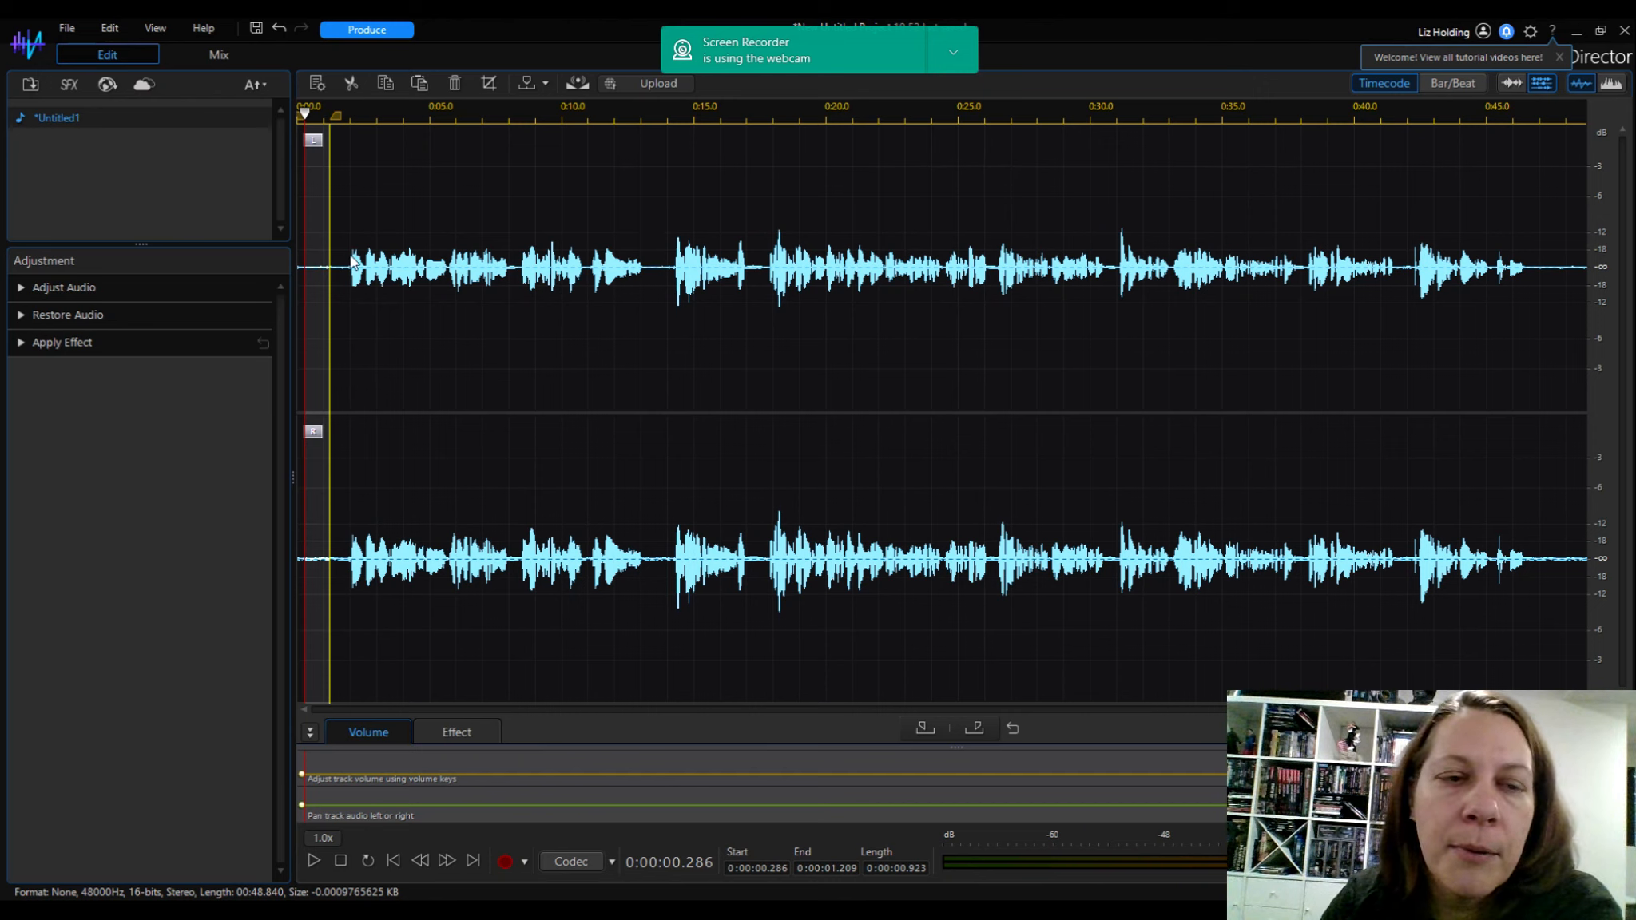
left_click(513, 405)
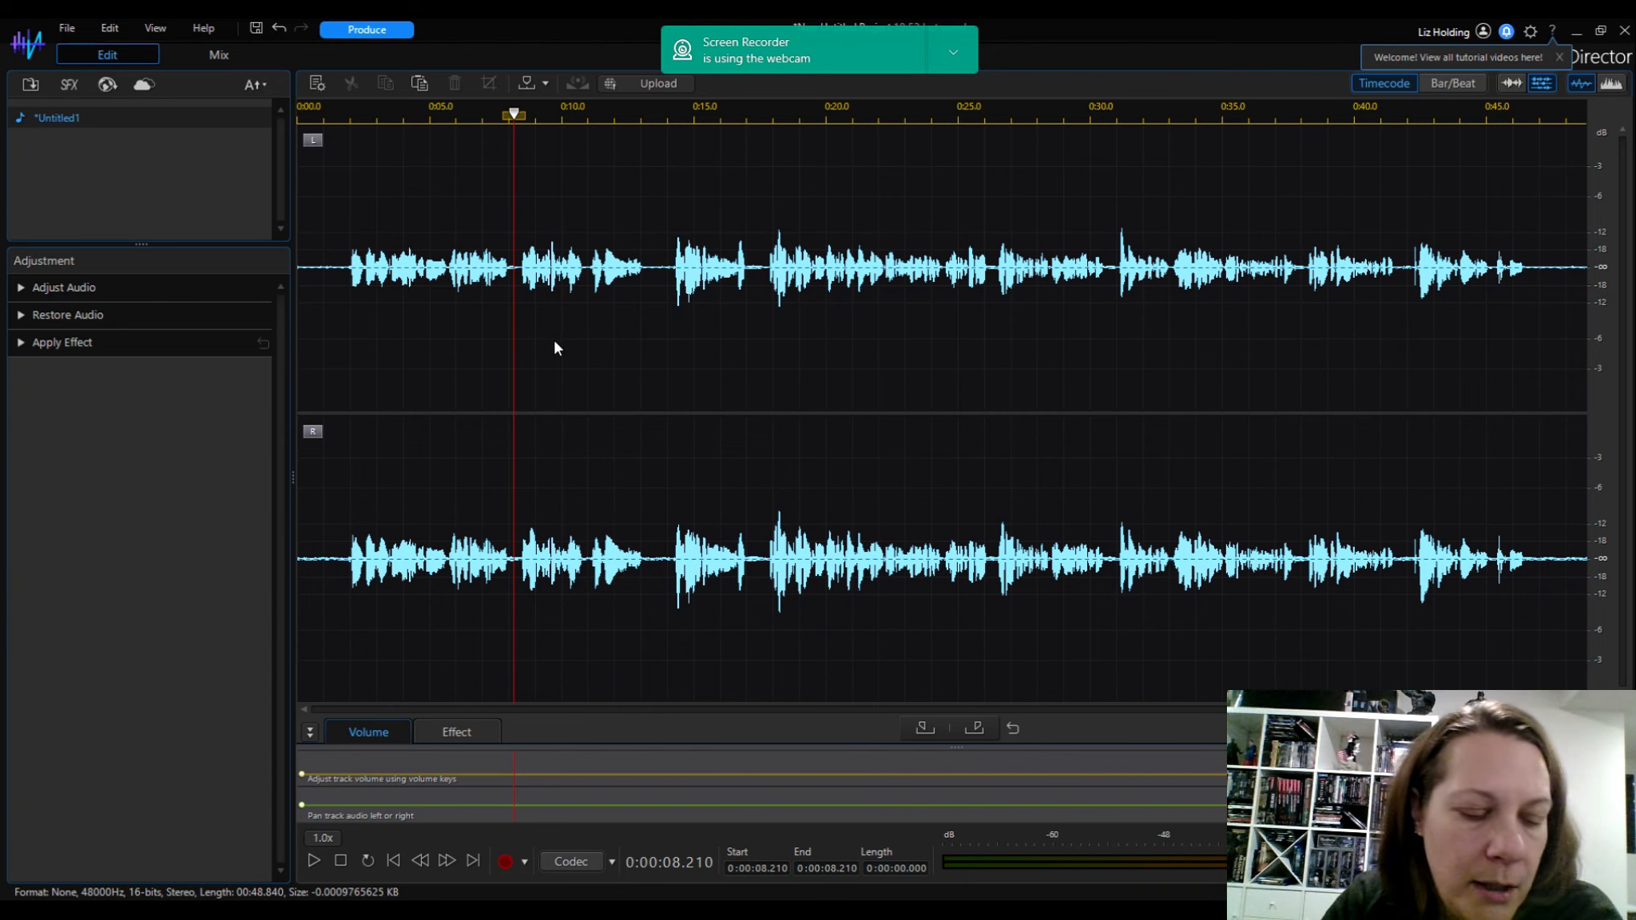
key("ctrl+z")
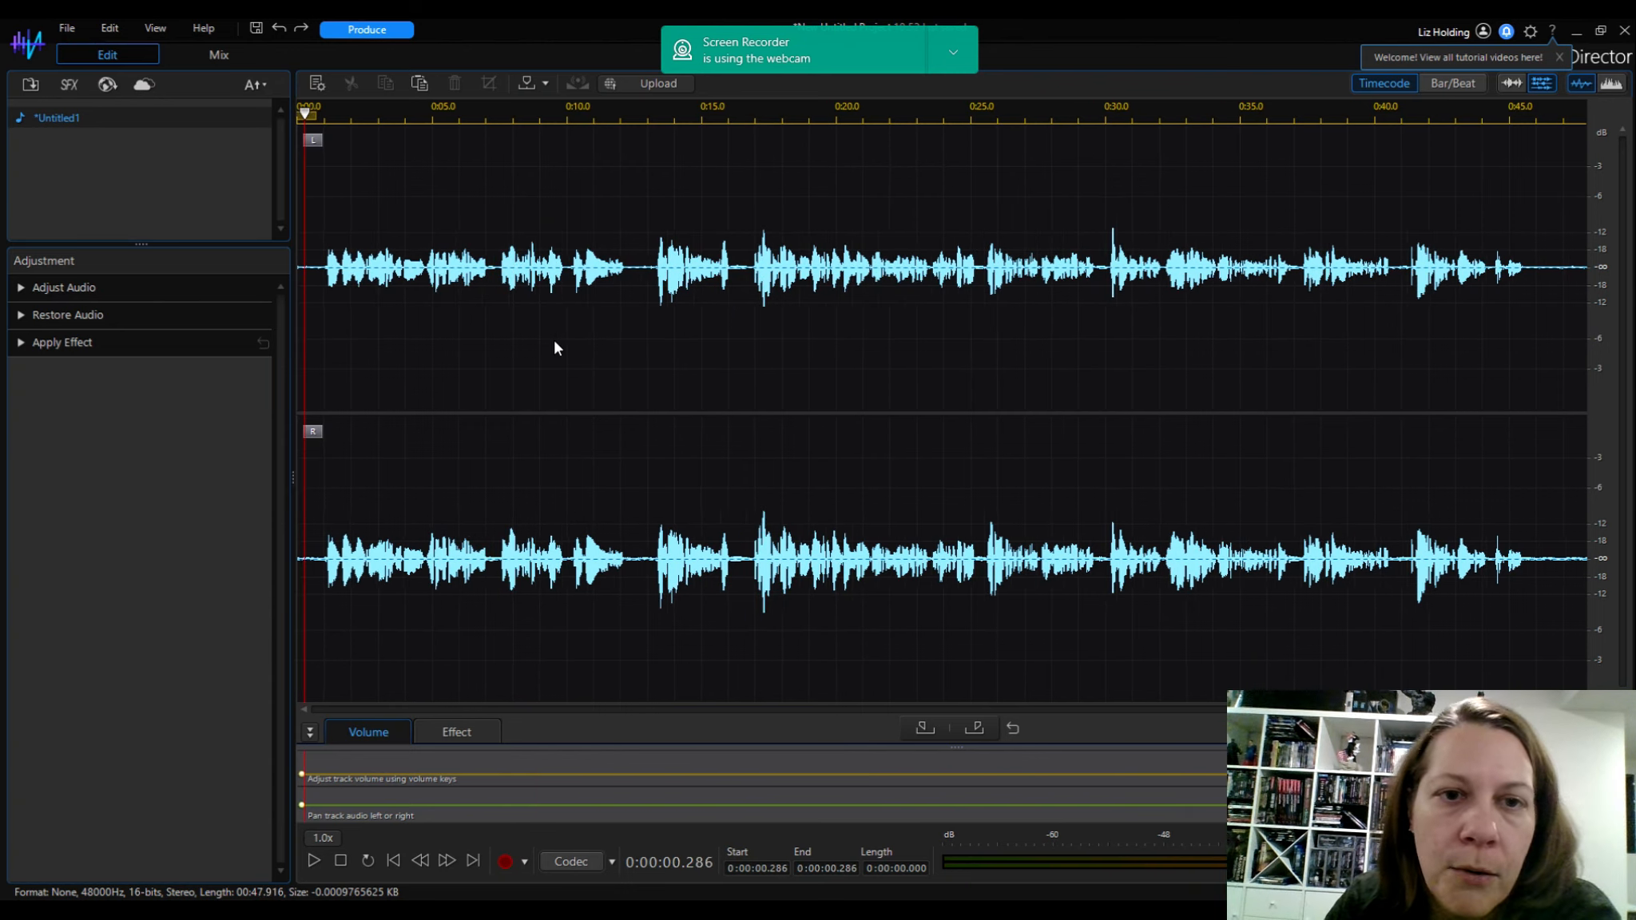
Try Dynamic Range Control with an output gain of 11.8 dB on the pause between about 12.45 and 13.18 seconds, and cancel it.
left_click(666, 320)
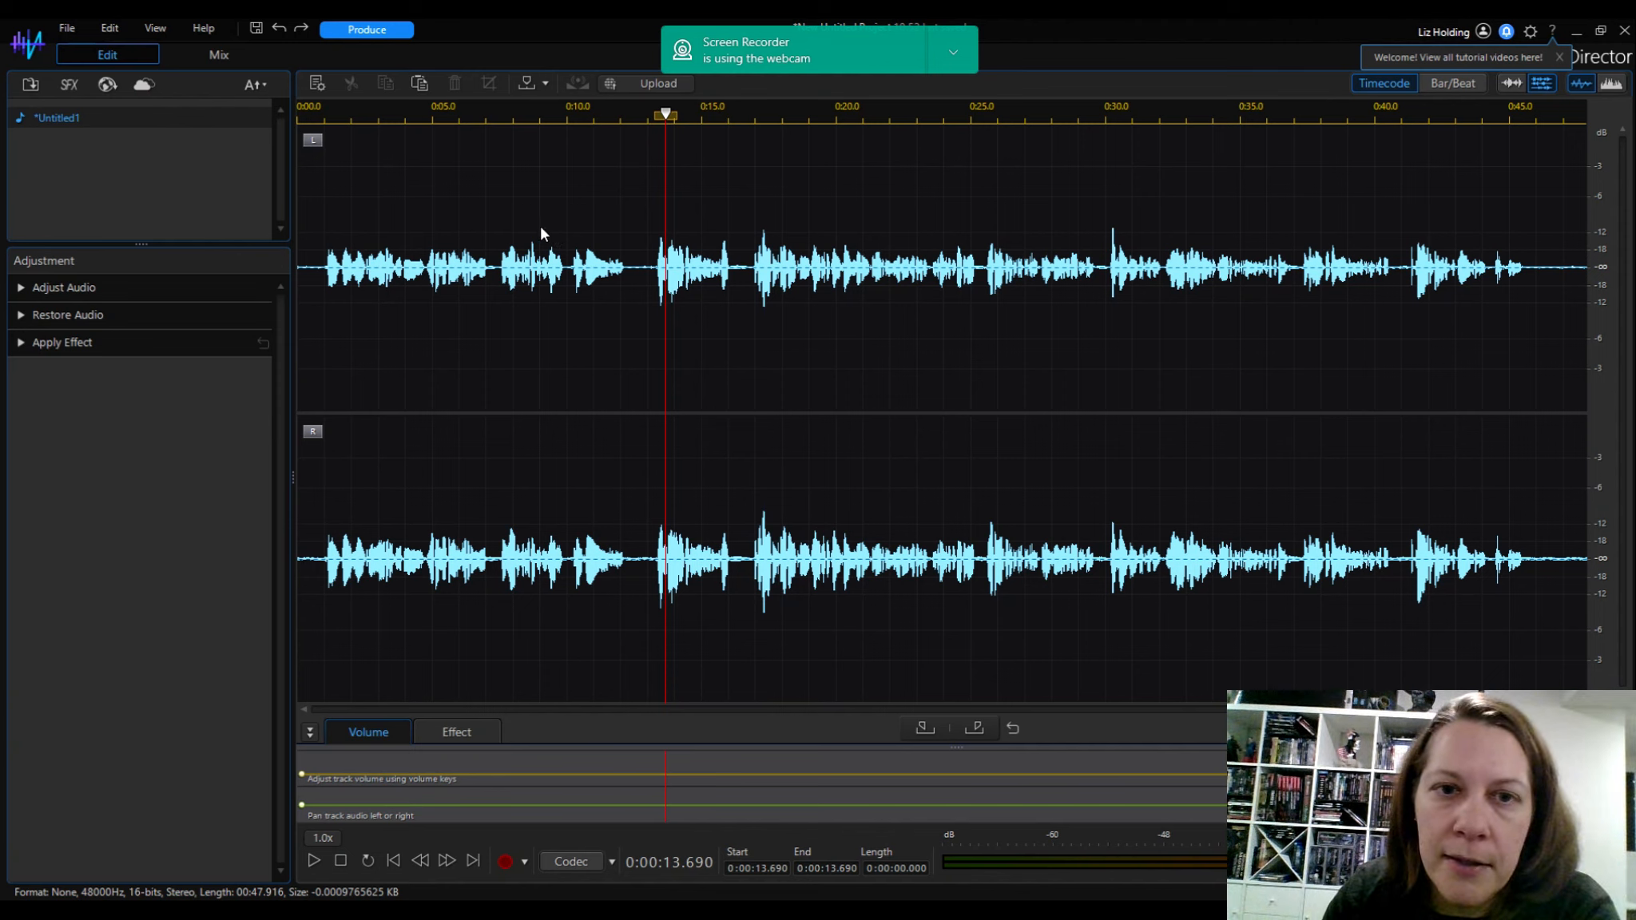
left_click_drag(633, 236, 652, 240)
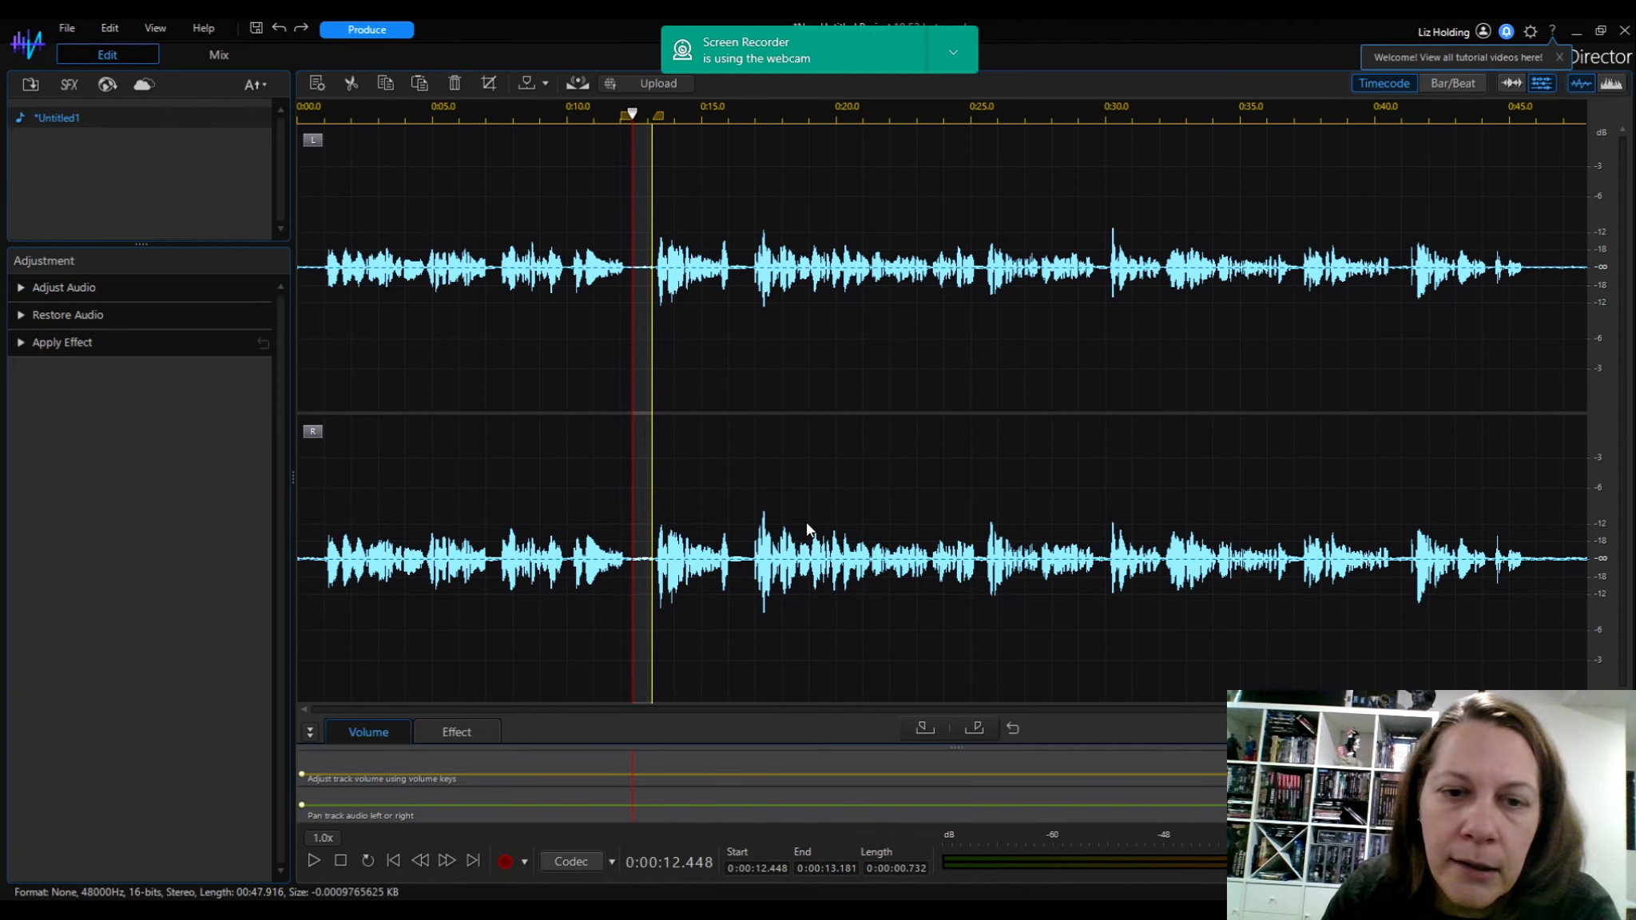
left_click(22, 344)
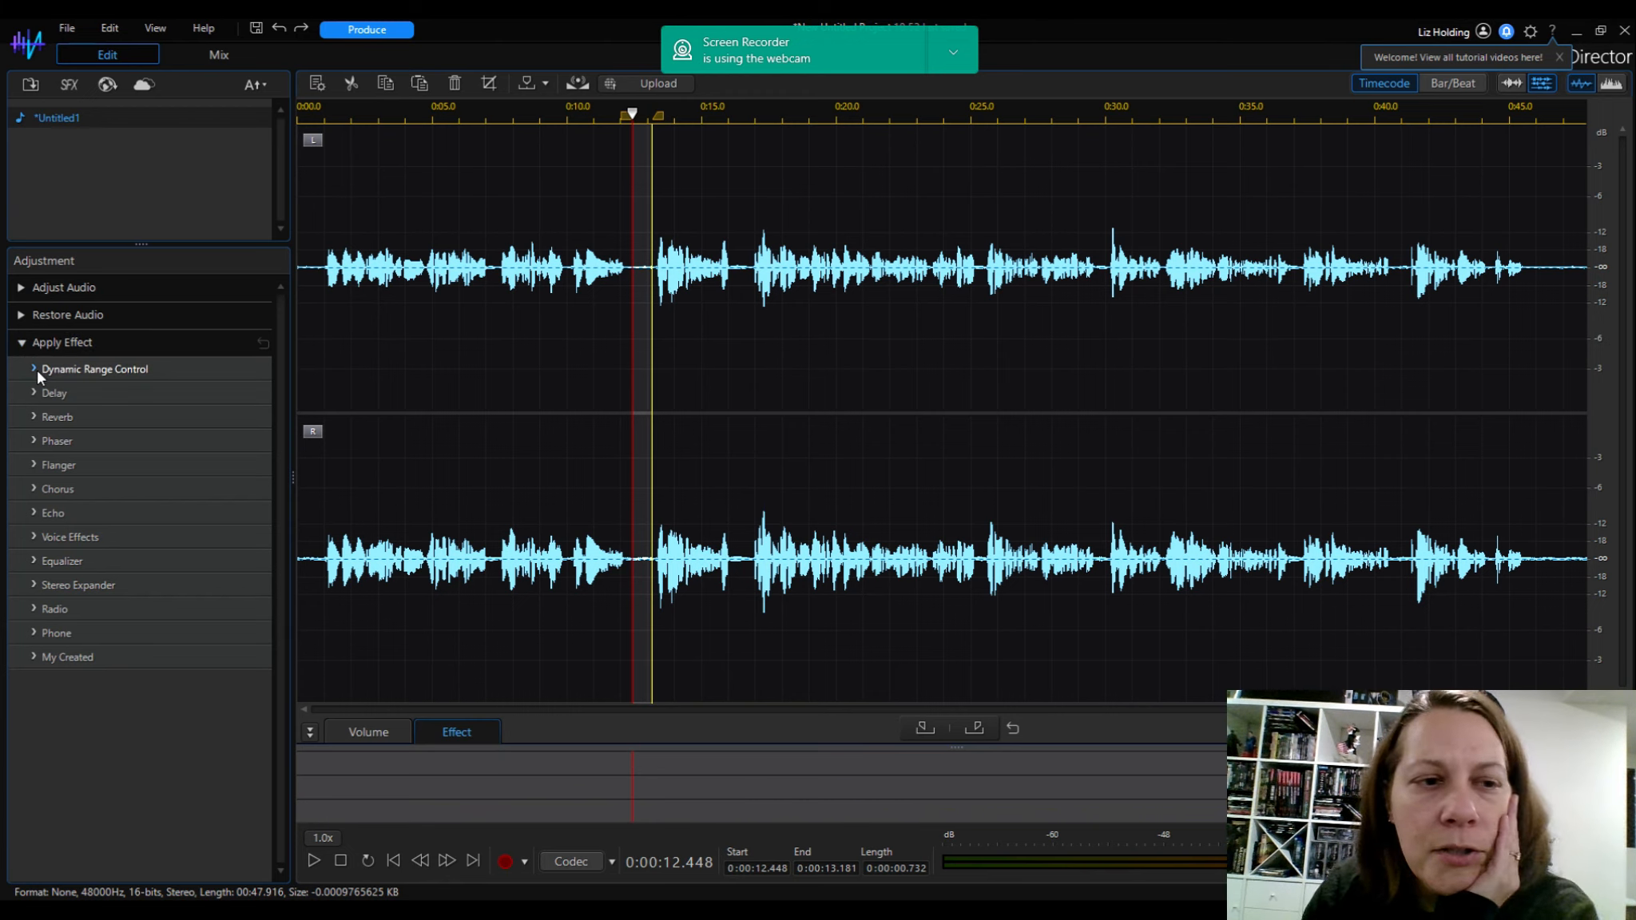
left_click(36, 367)
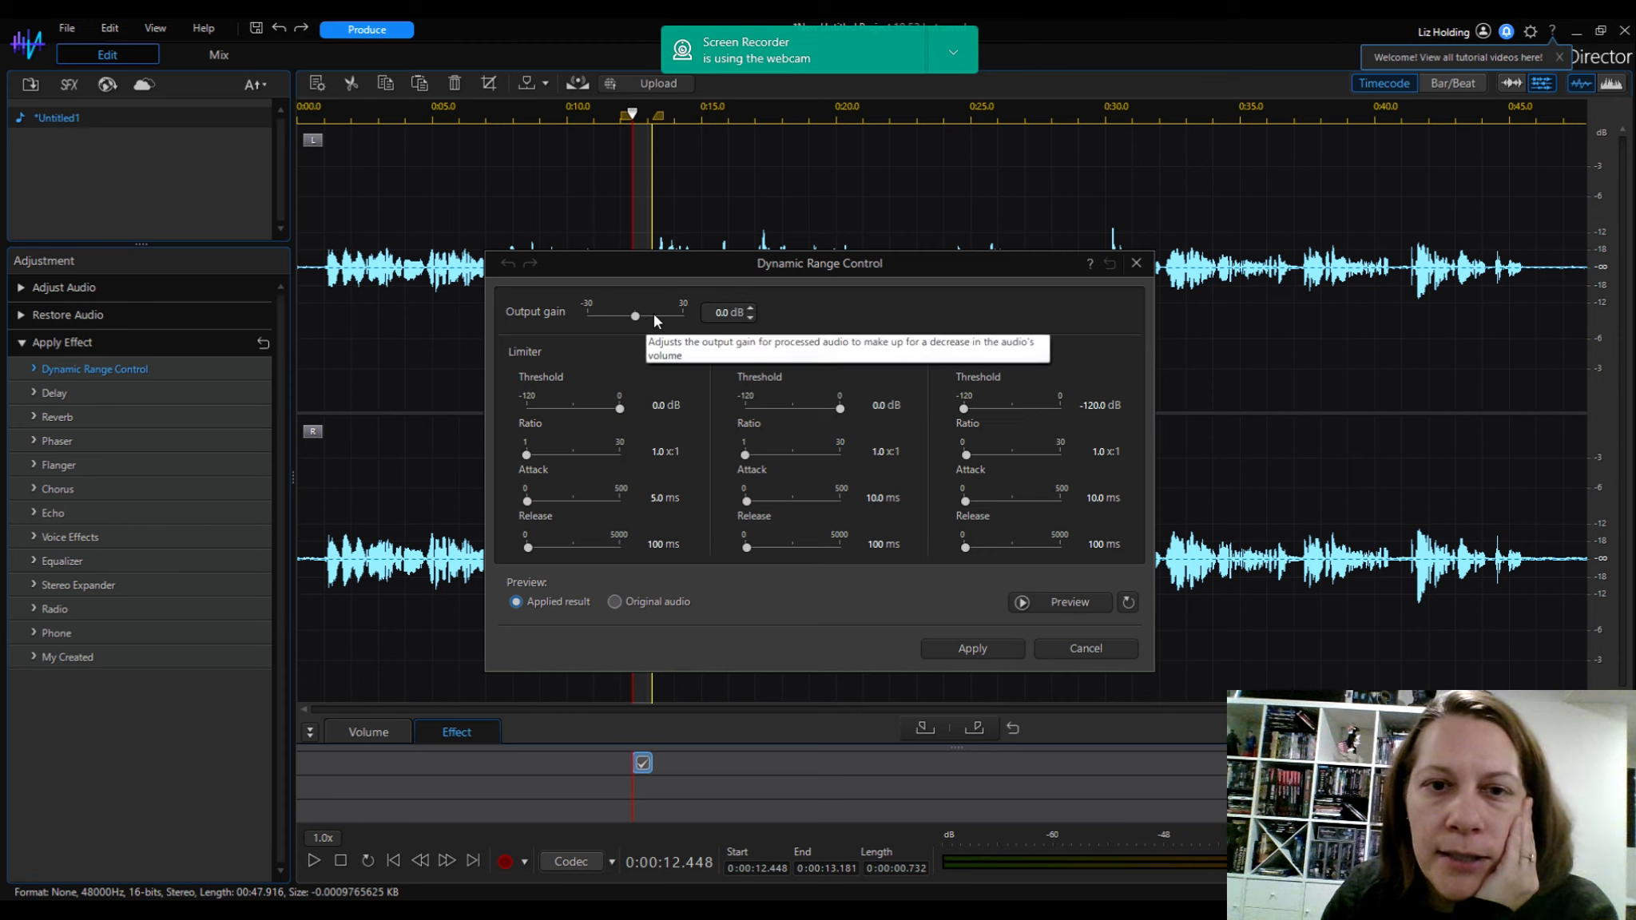
left_click_drag(637, 316, 652, 317)
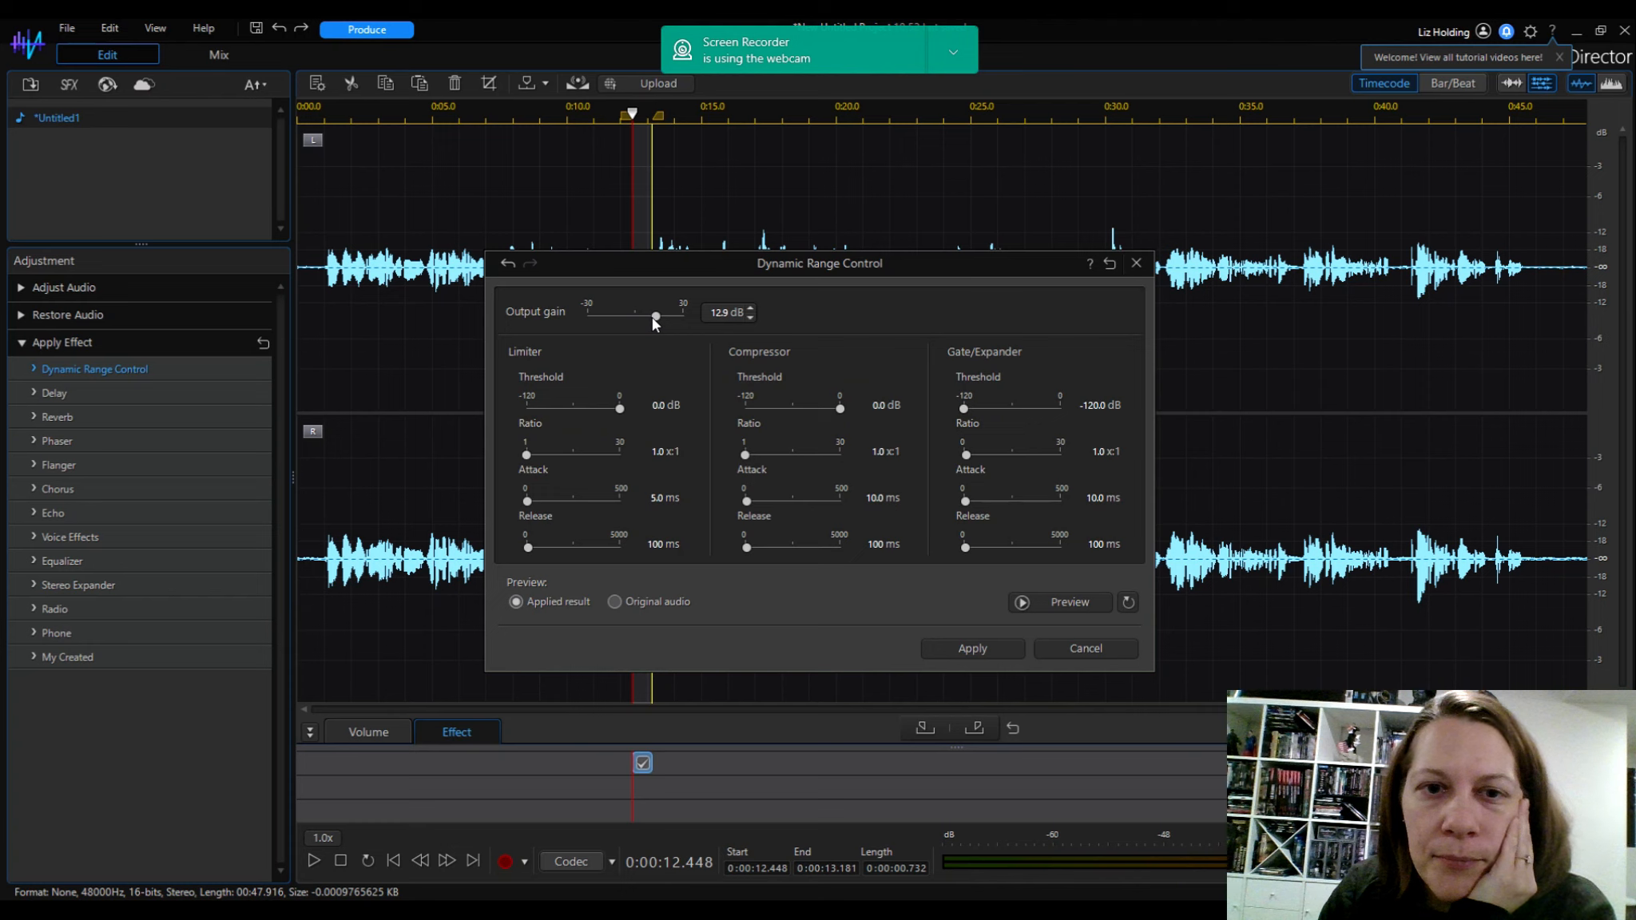
left_click(655, 318)
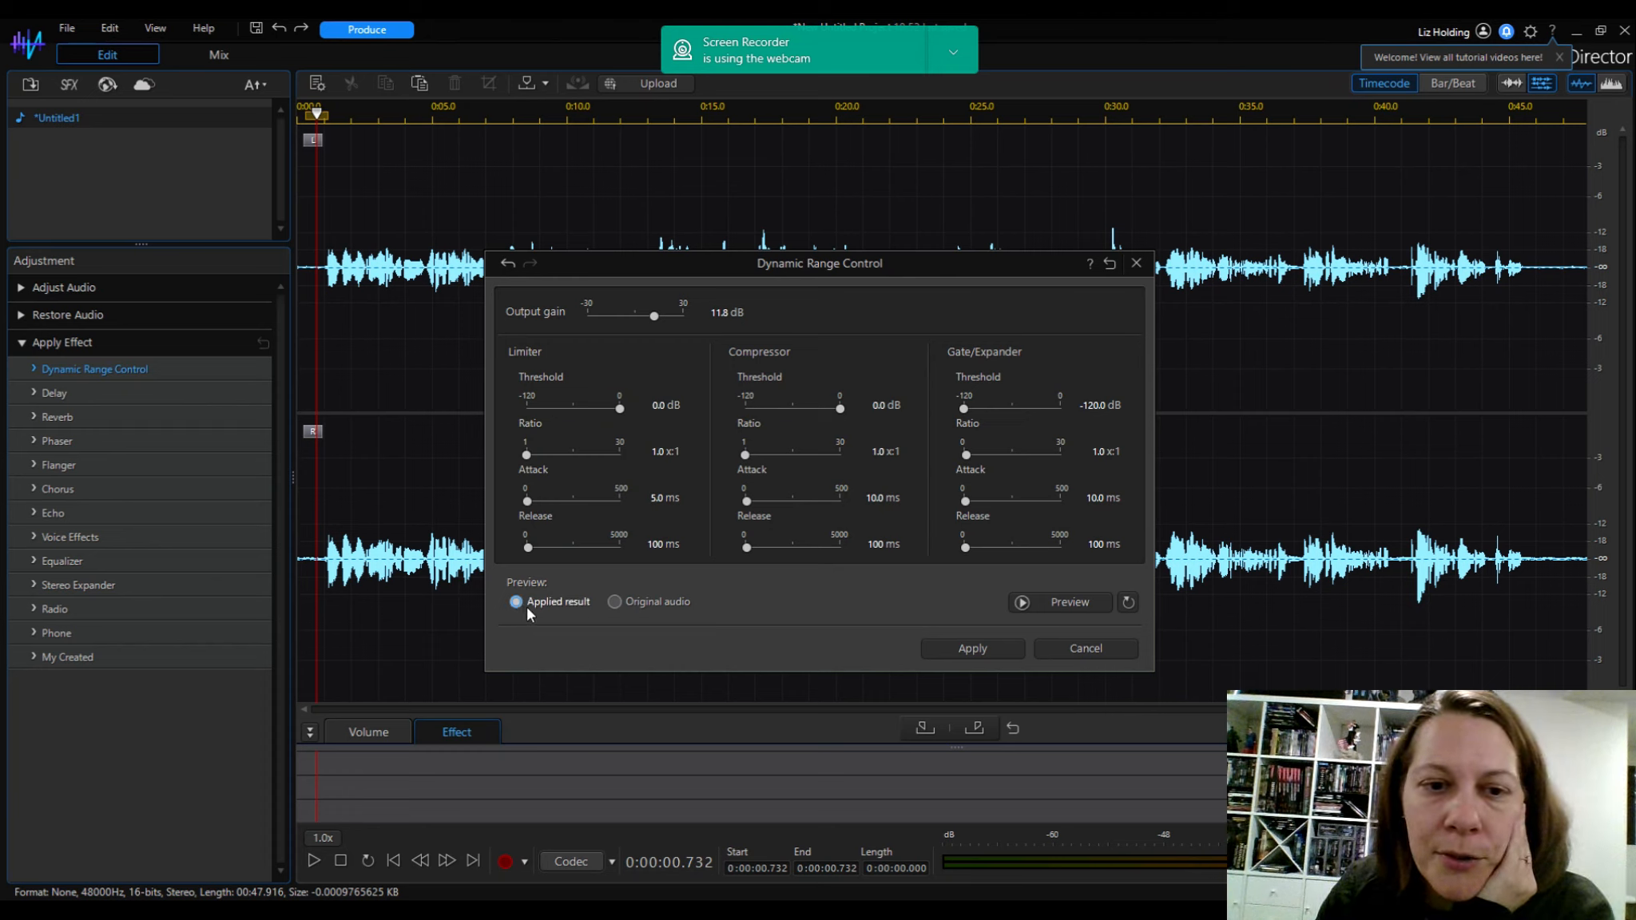
left_click(1018, 605)
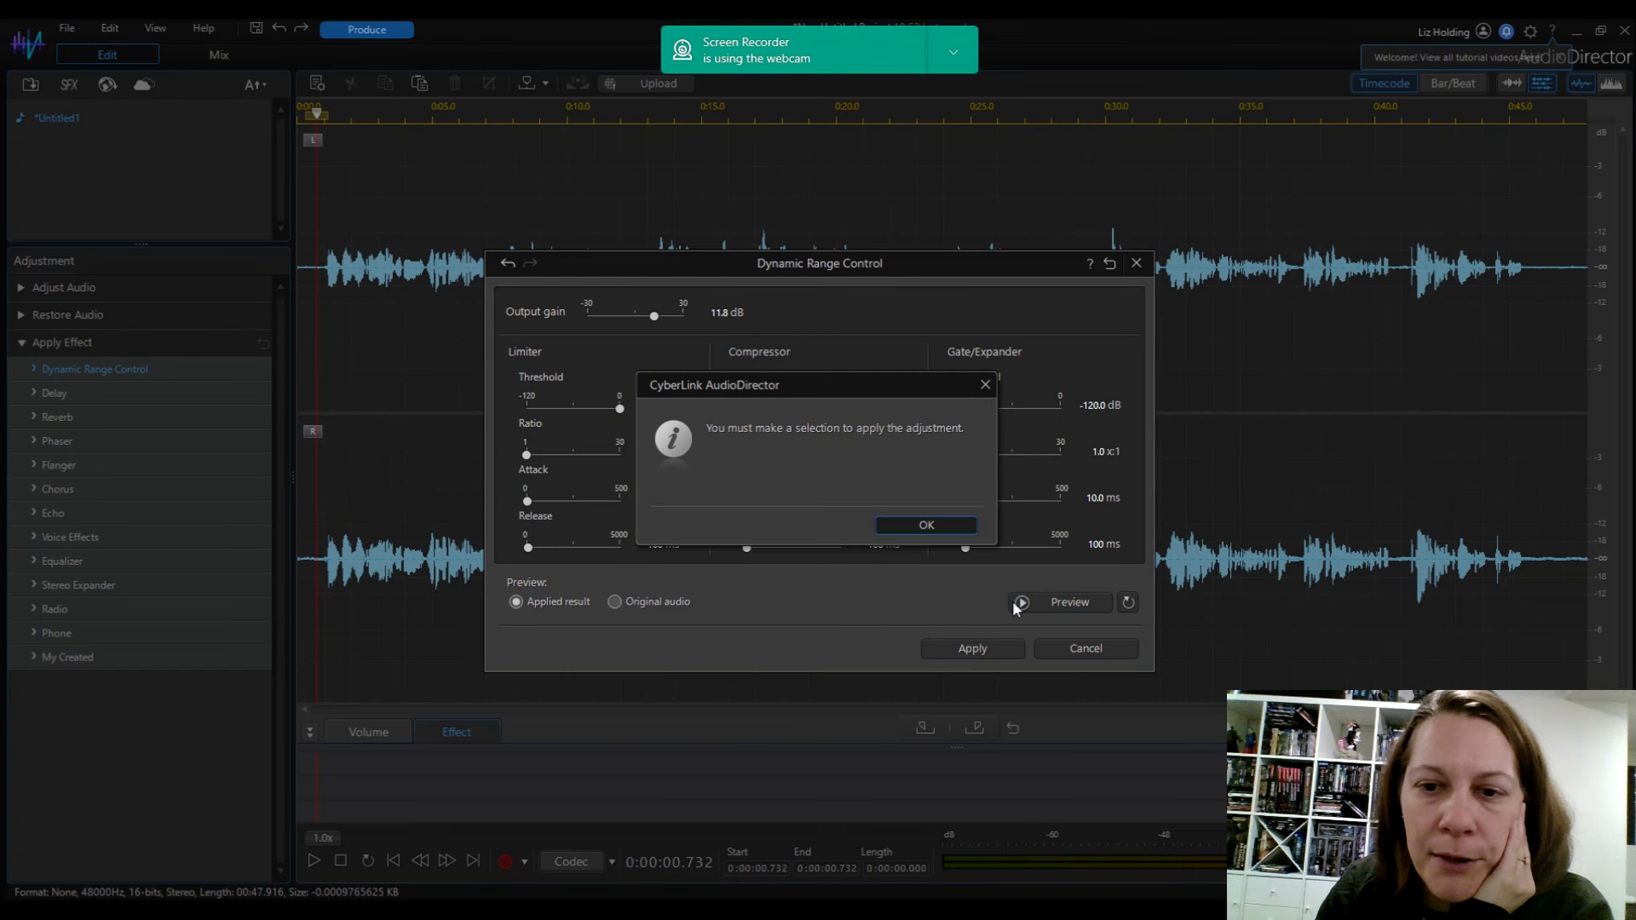
left_click(918, 531)
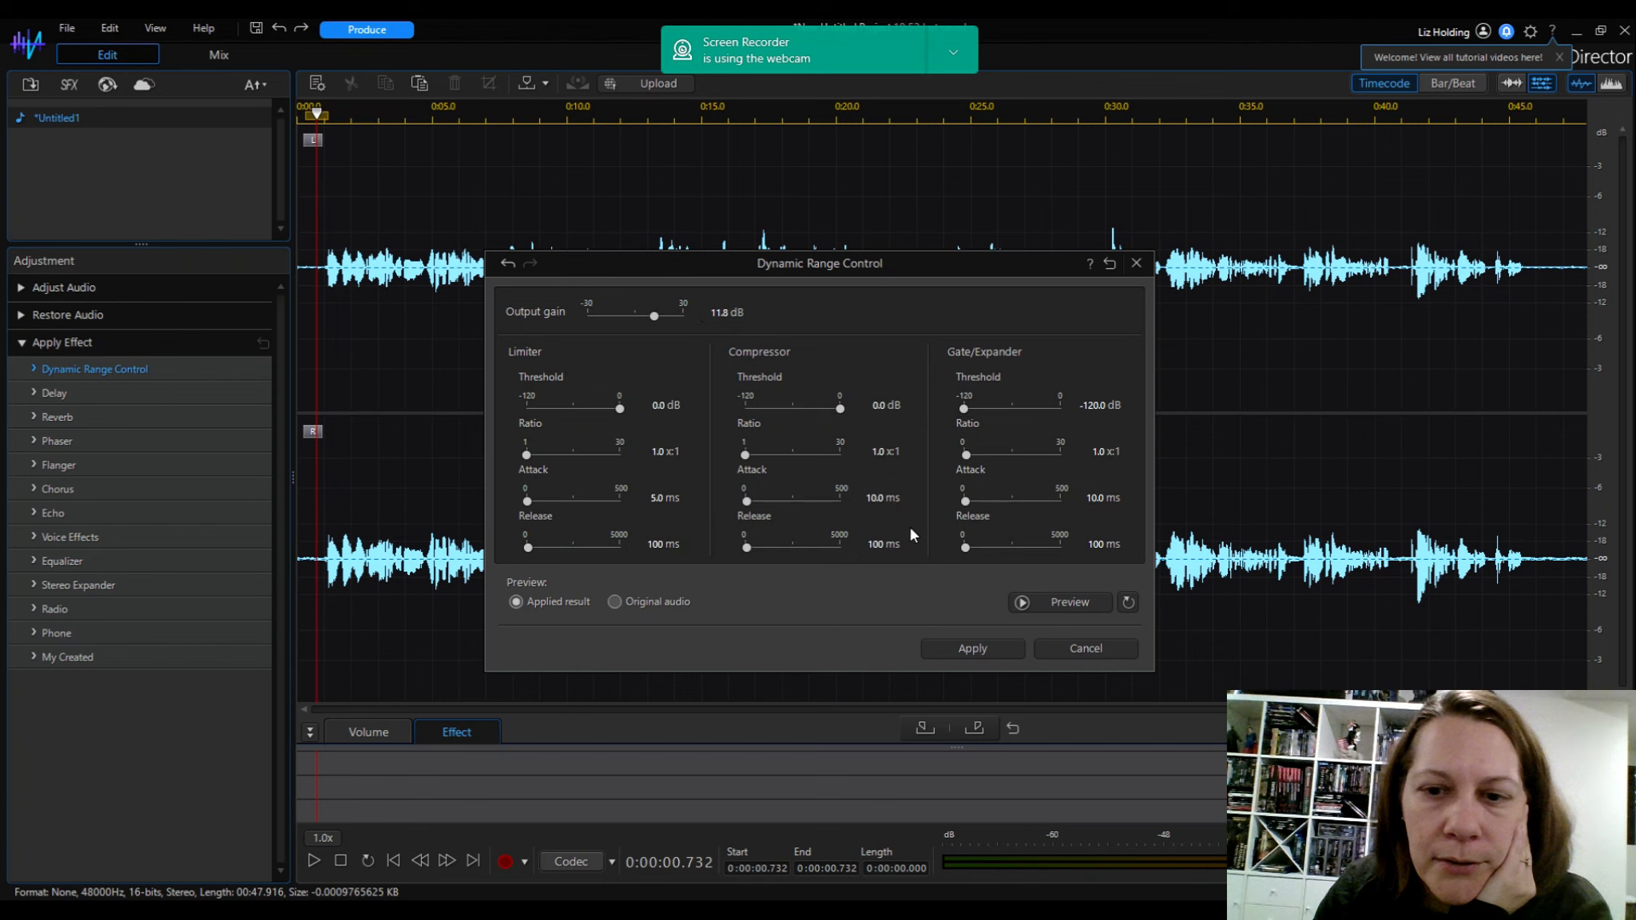
left_click(1090, 644)
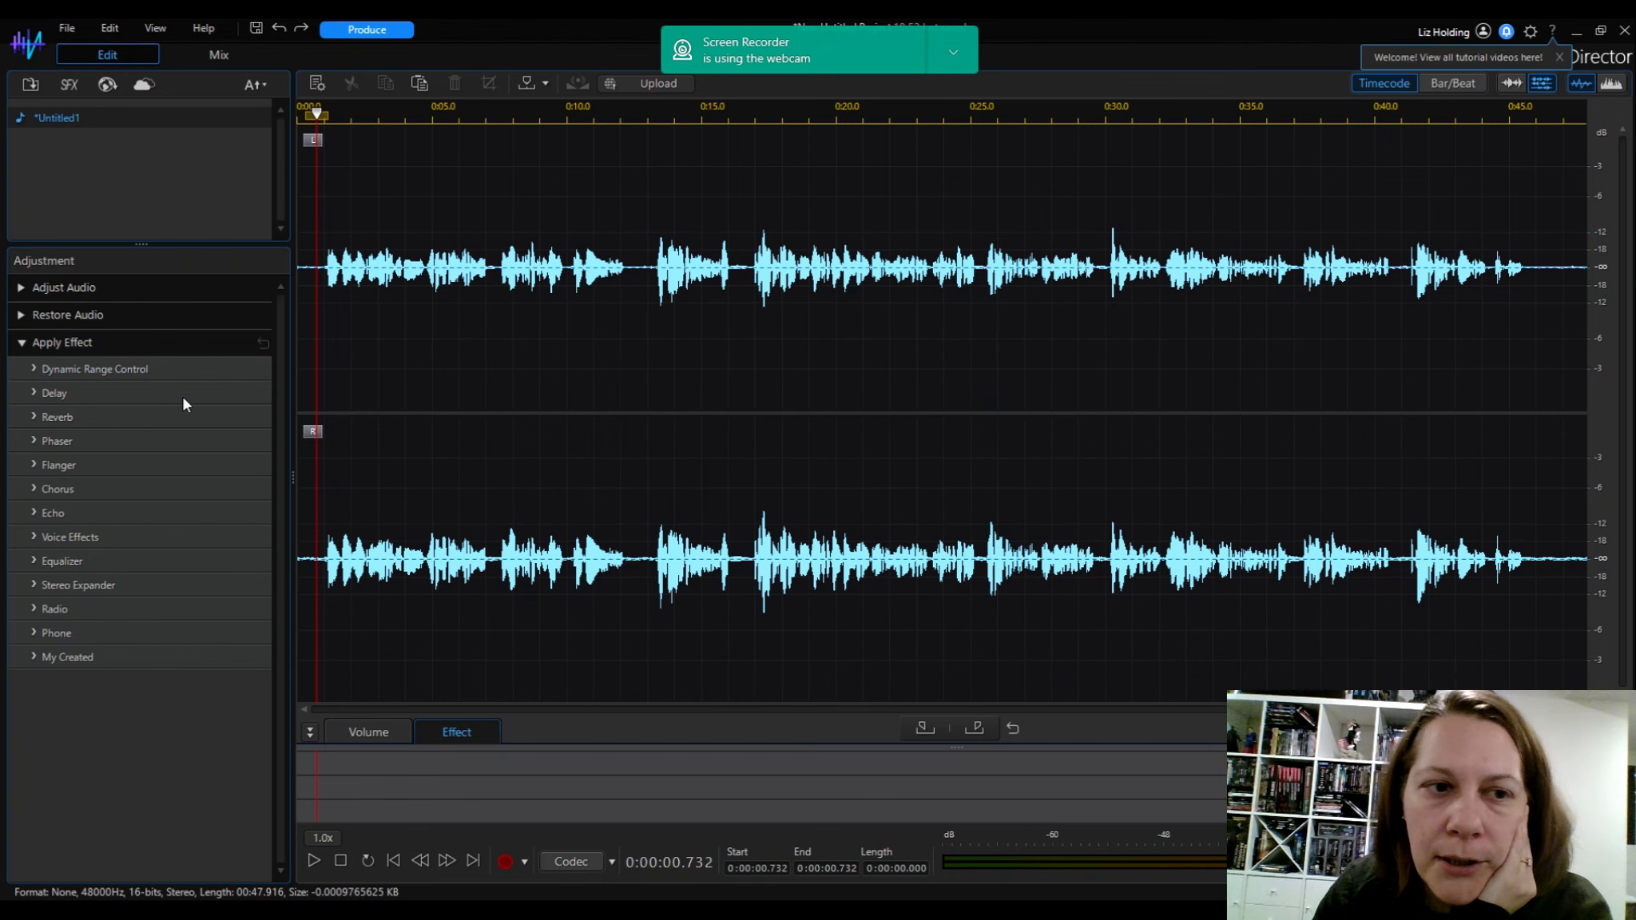
Apply Dynamic Range Control to the whole recording with an output gain of 7.2 dB, previewing the opening seconds first.
left_click(126, 365)
left_click_drag(635, 316, 658, 315)
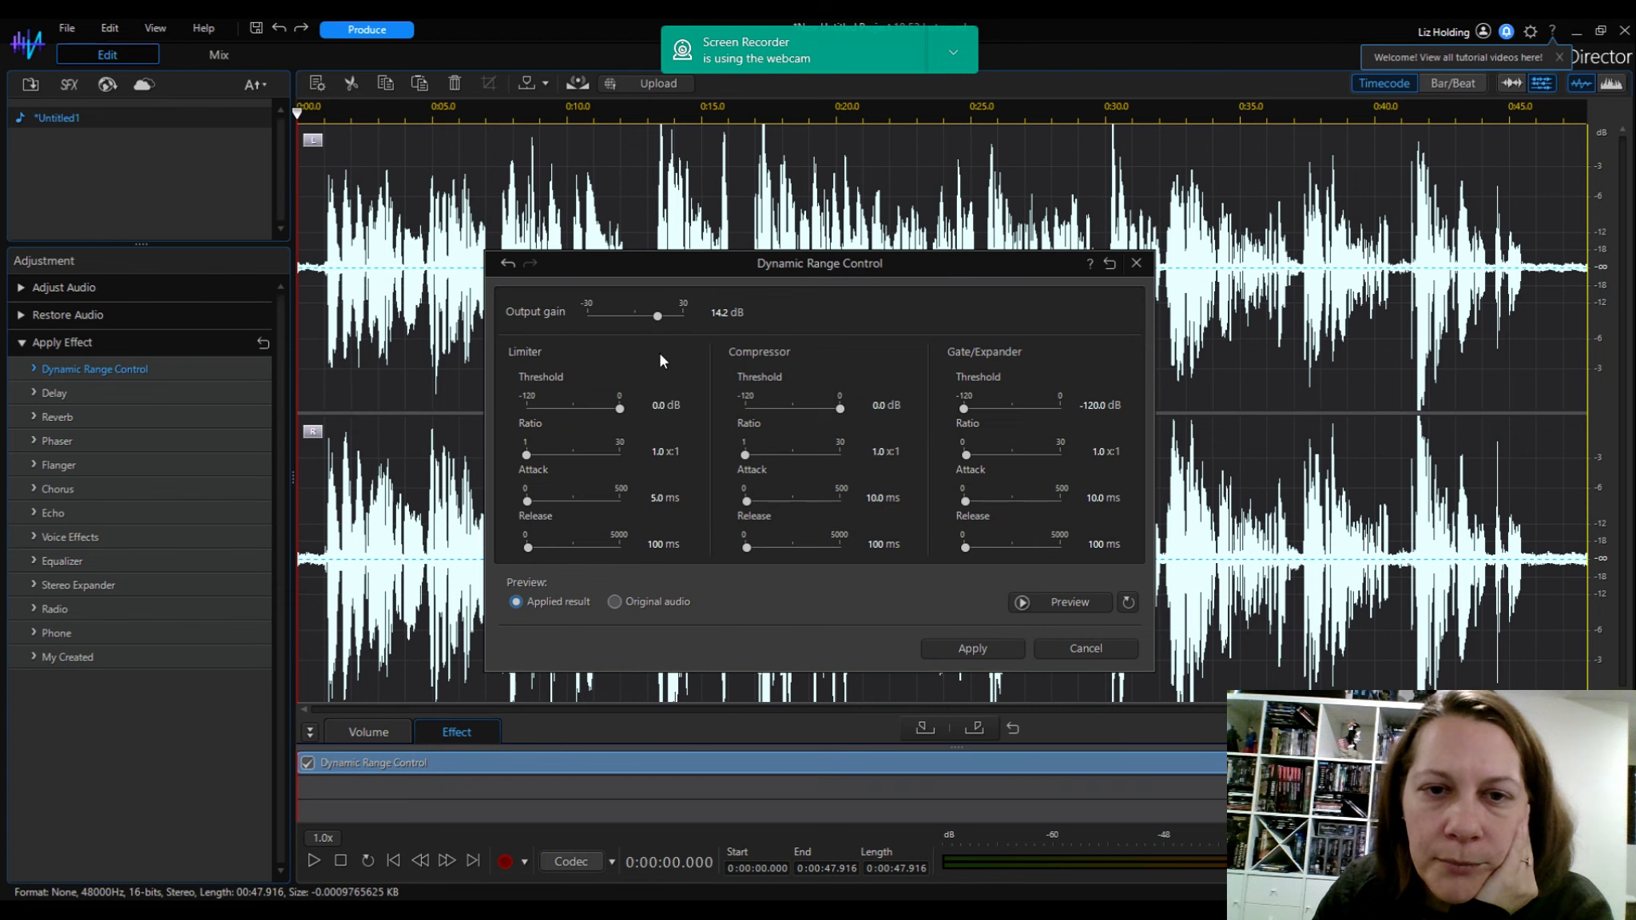
left_click_drag(656, 316, 647, 321)
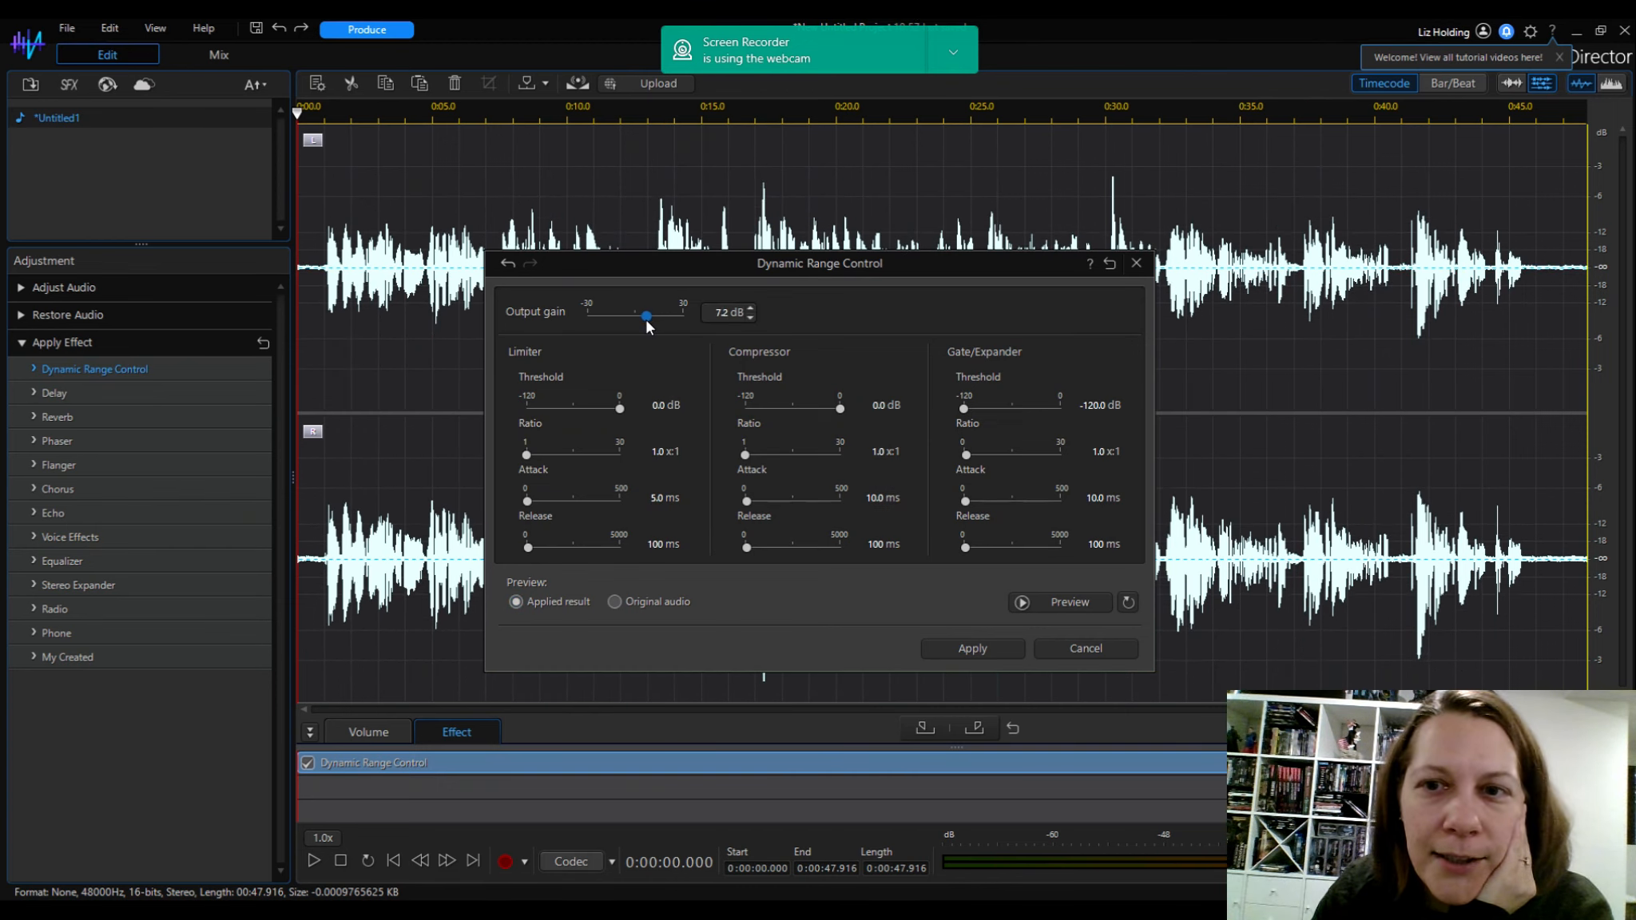
left_click(1025, 604)
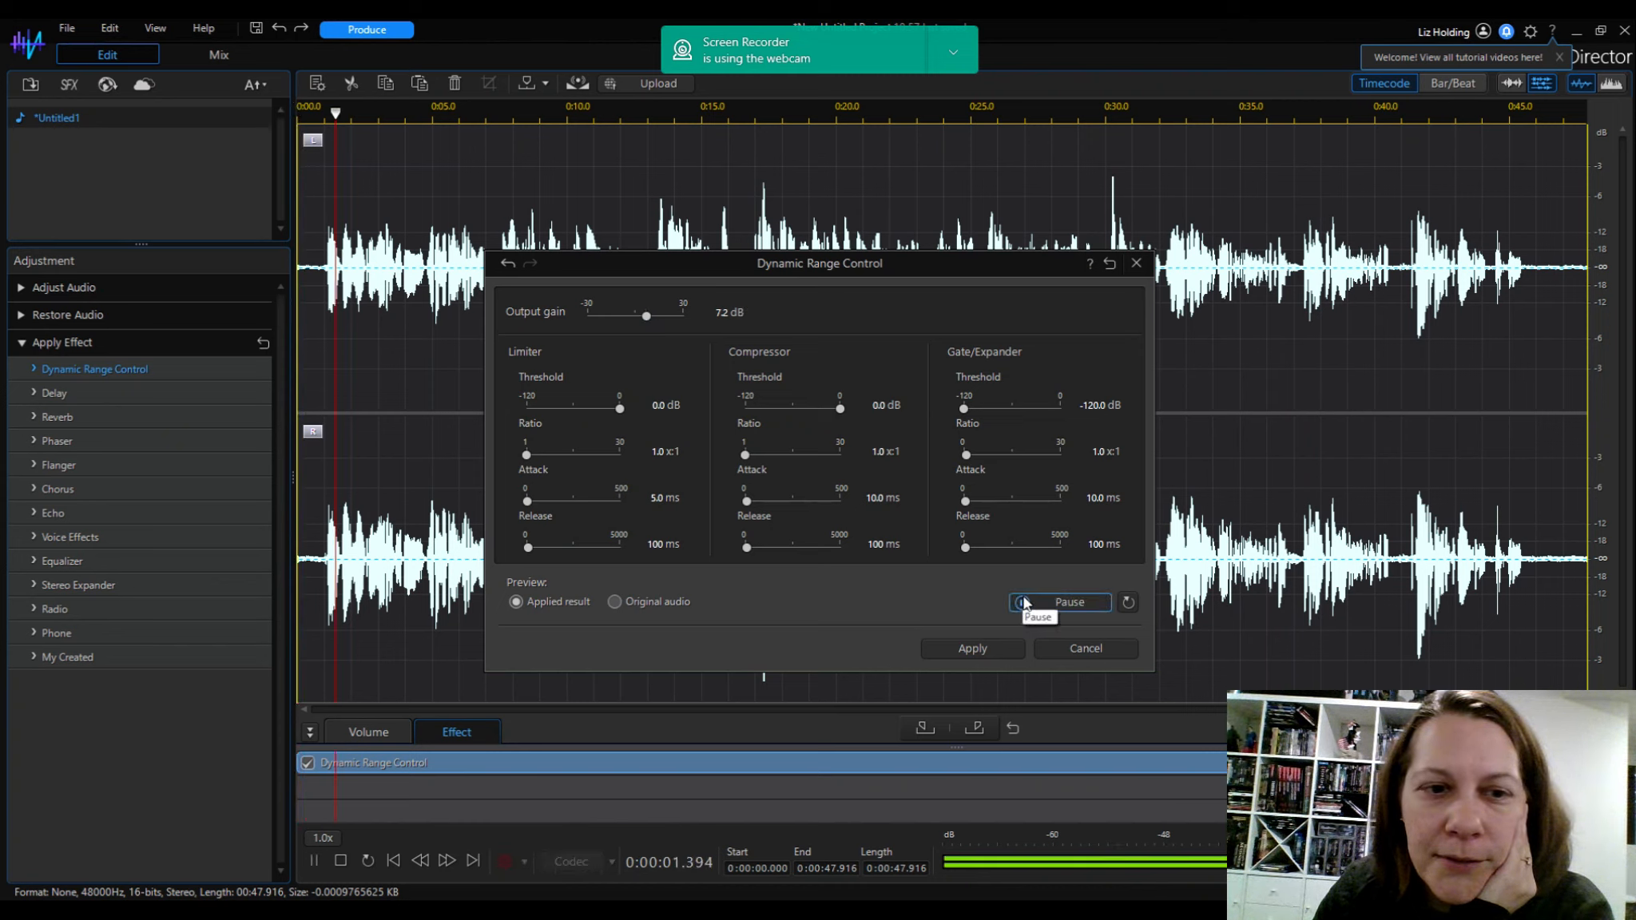
left_click(1024, 603)
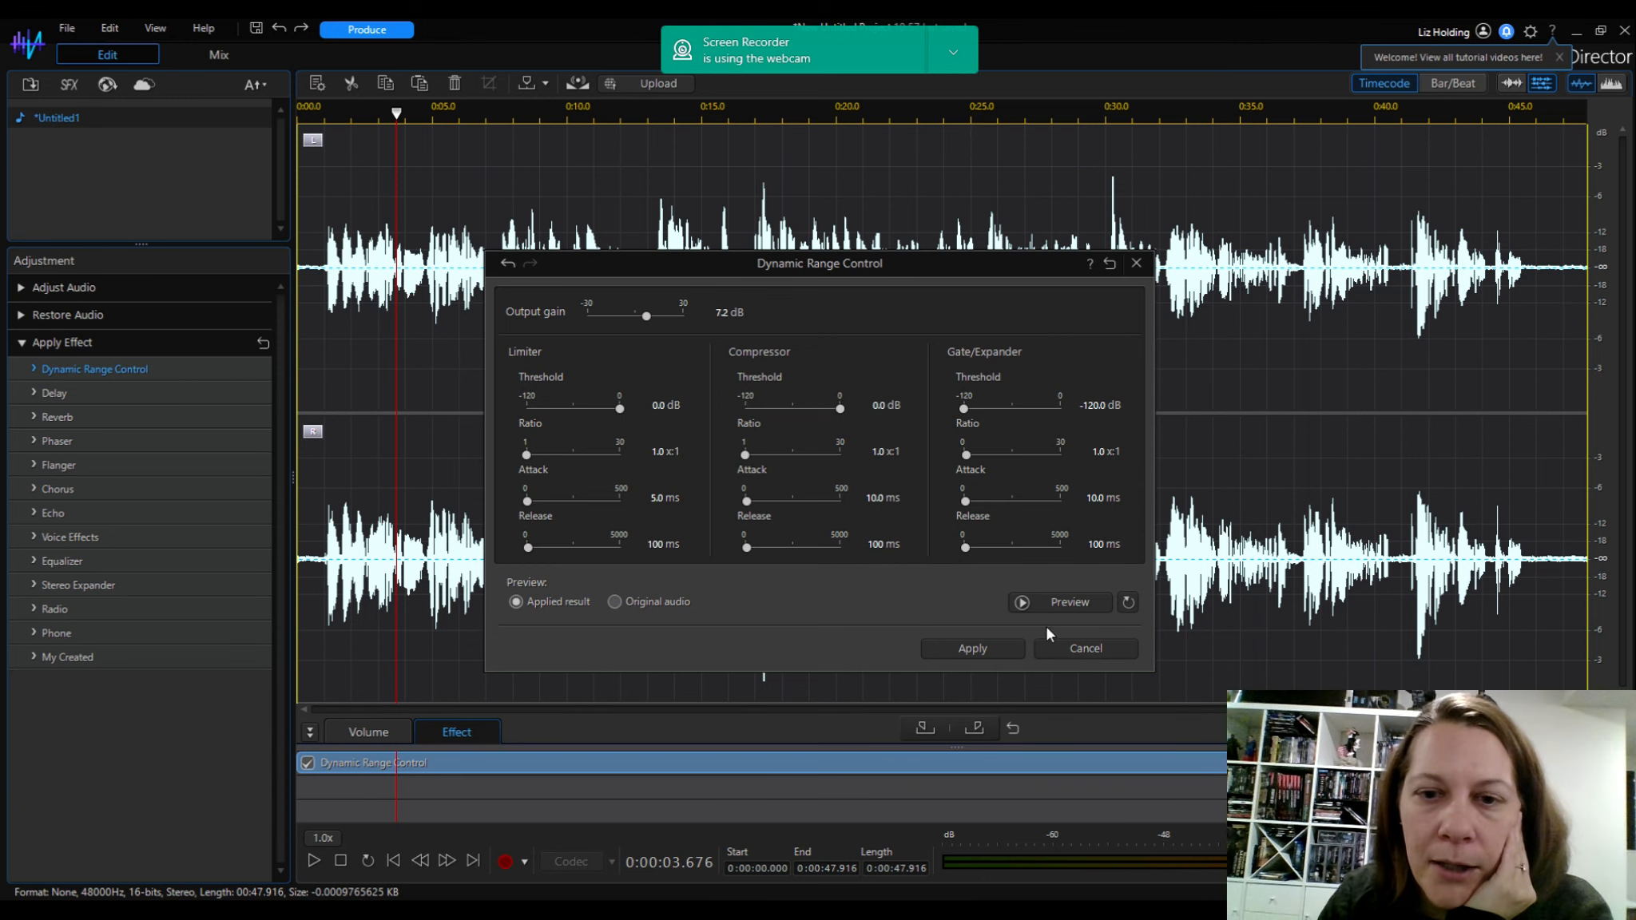
left_click(967, 645)
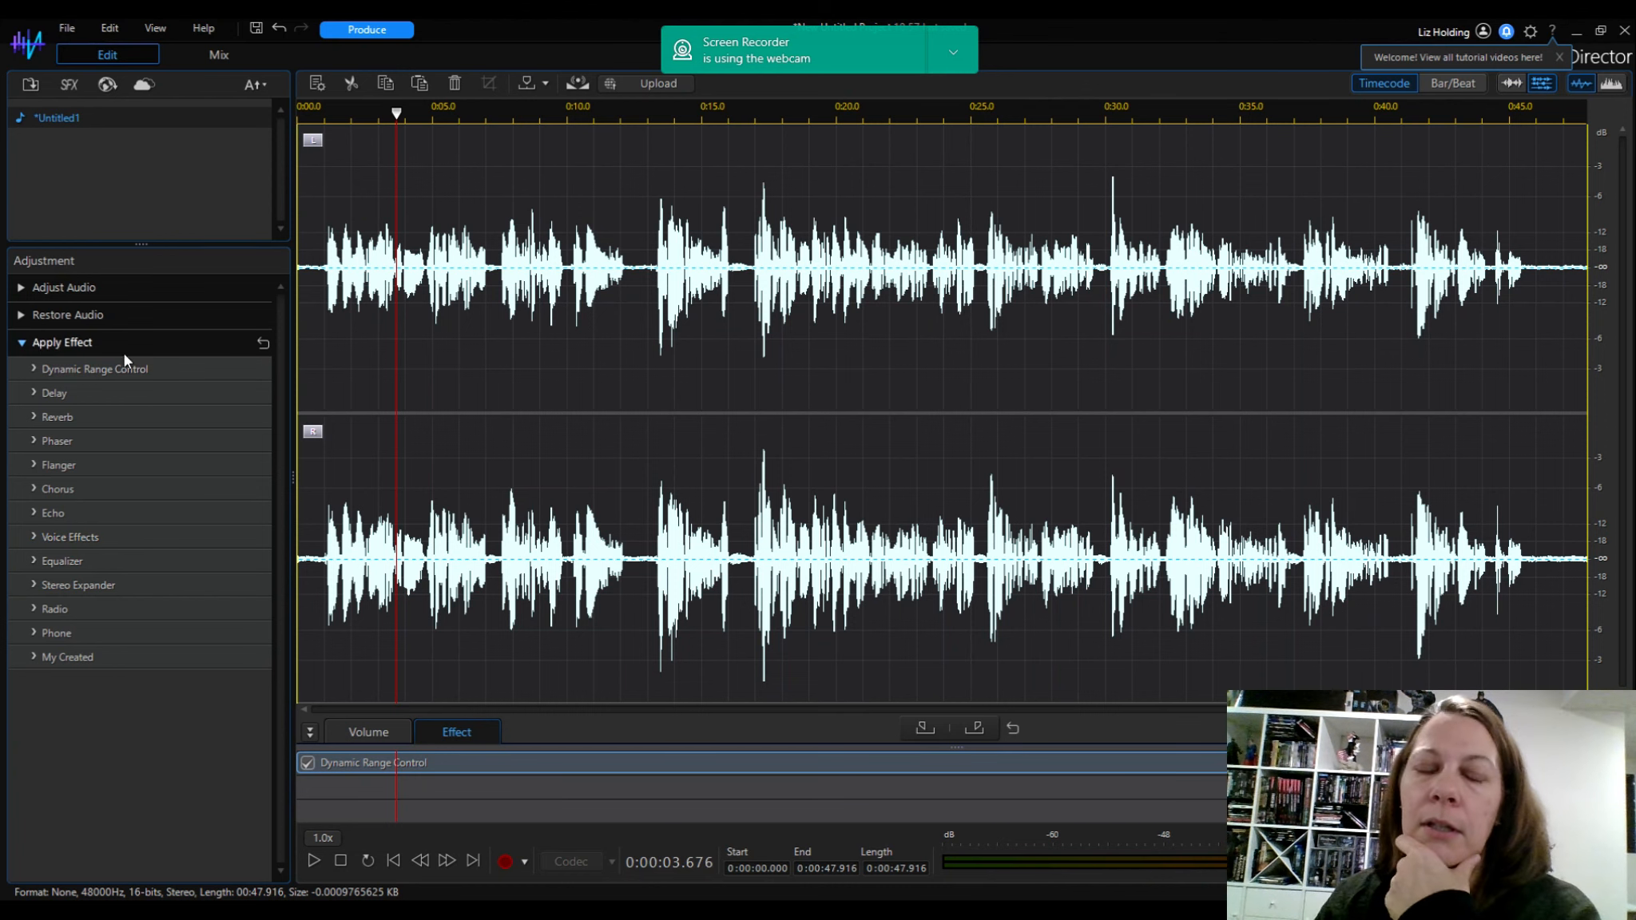
Switch from the effects to the audio restoration tools, committing the changes made to the library working file.
left_click(21, 340)
left_click(22, 315)
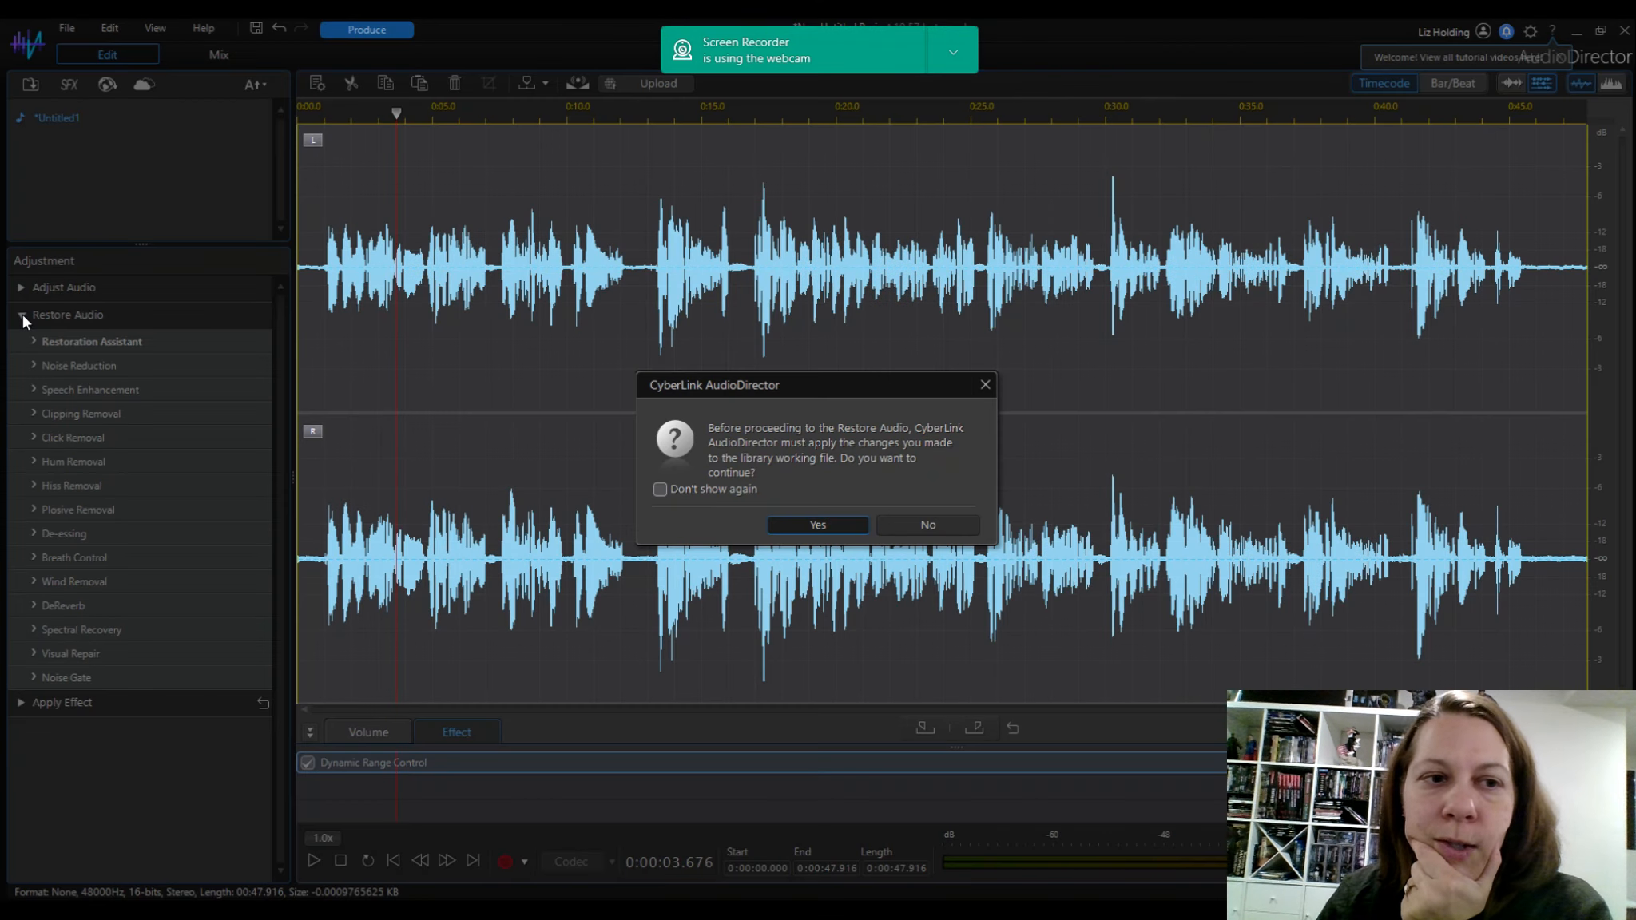
left_click(816, 524)
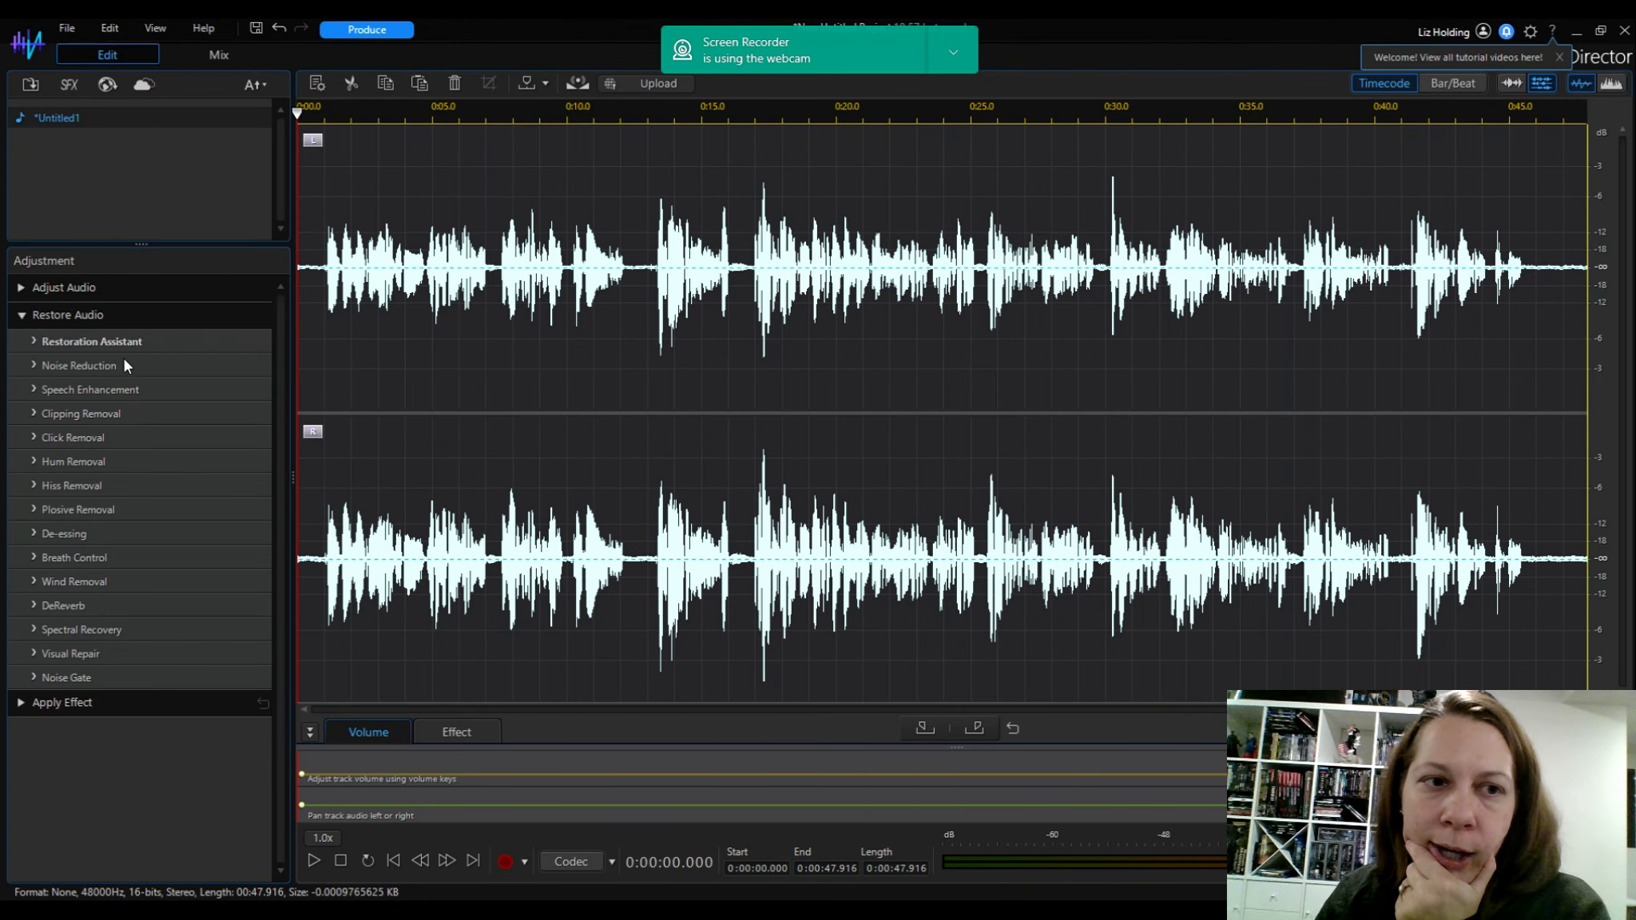
Start Noise Reduction on the whole recording and set the noise reduction level to 26 %.
left_click(115, 366)
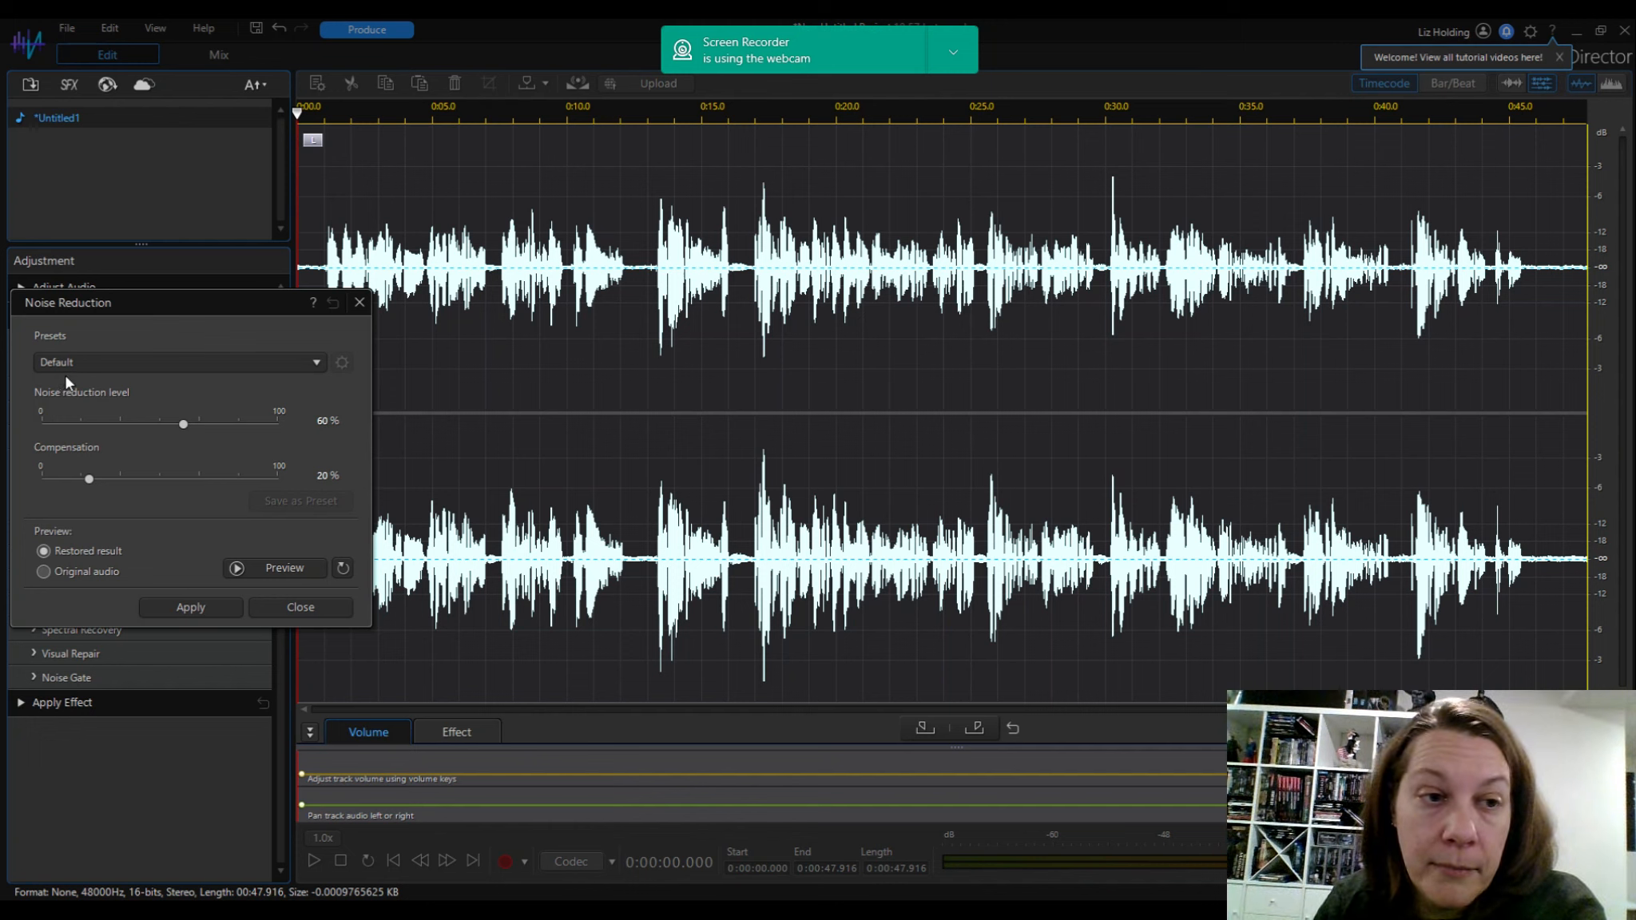
left_click(175, 364)
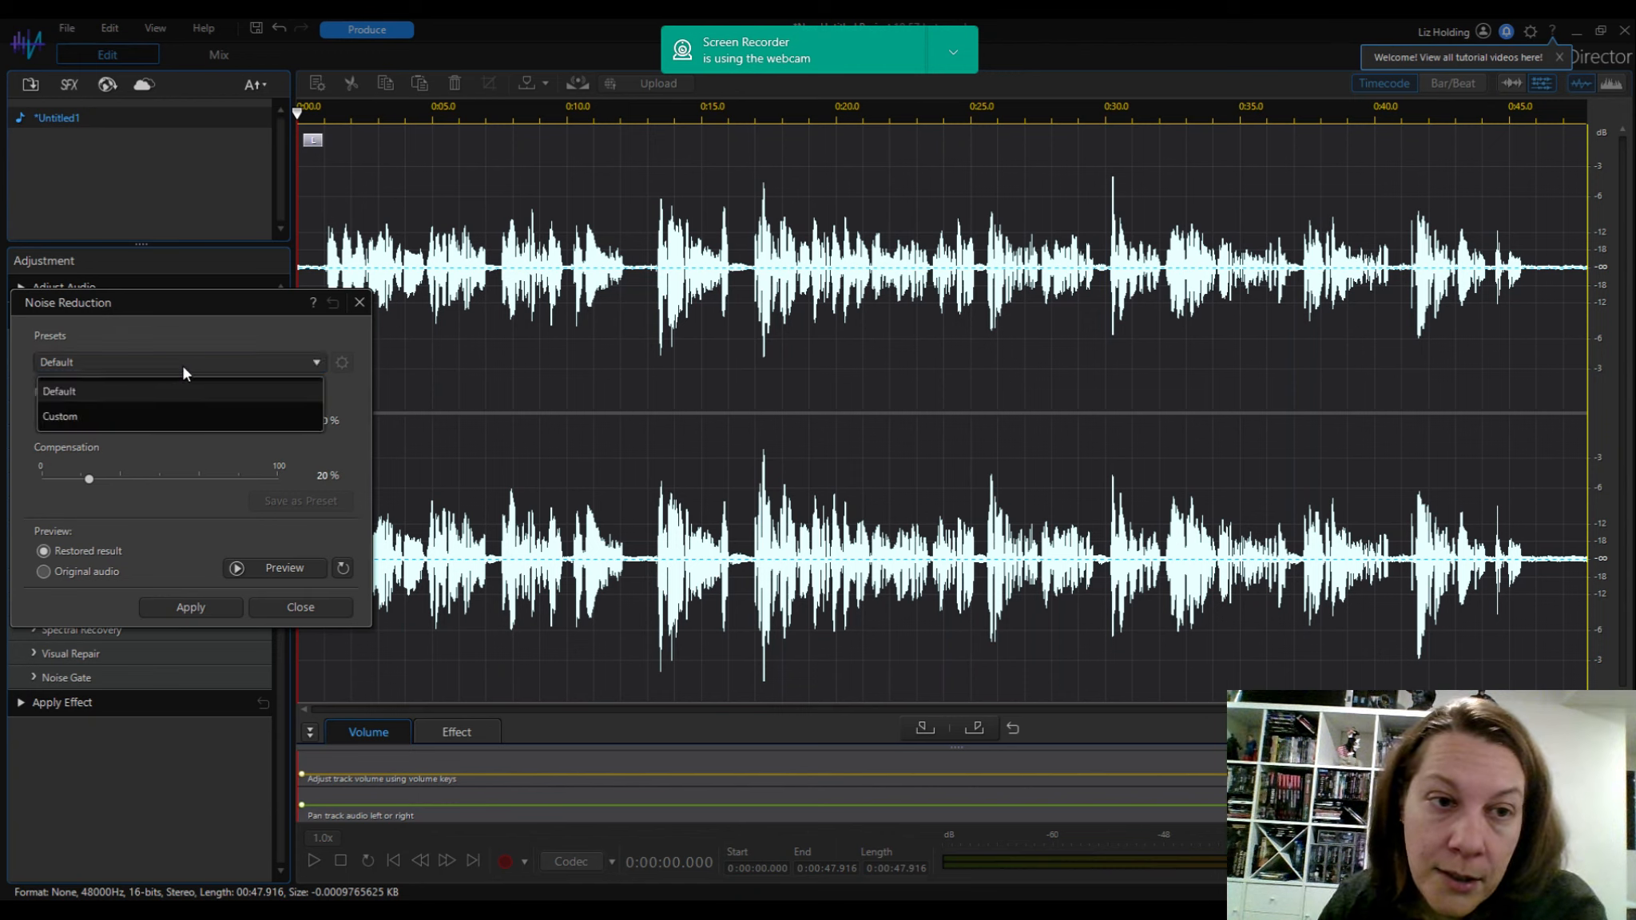
left_click(181, 365)
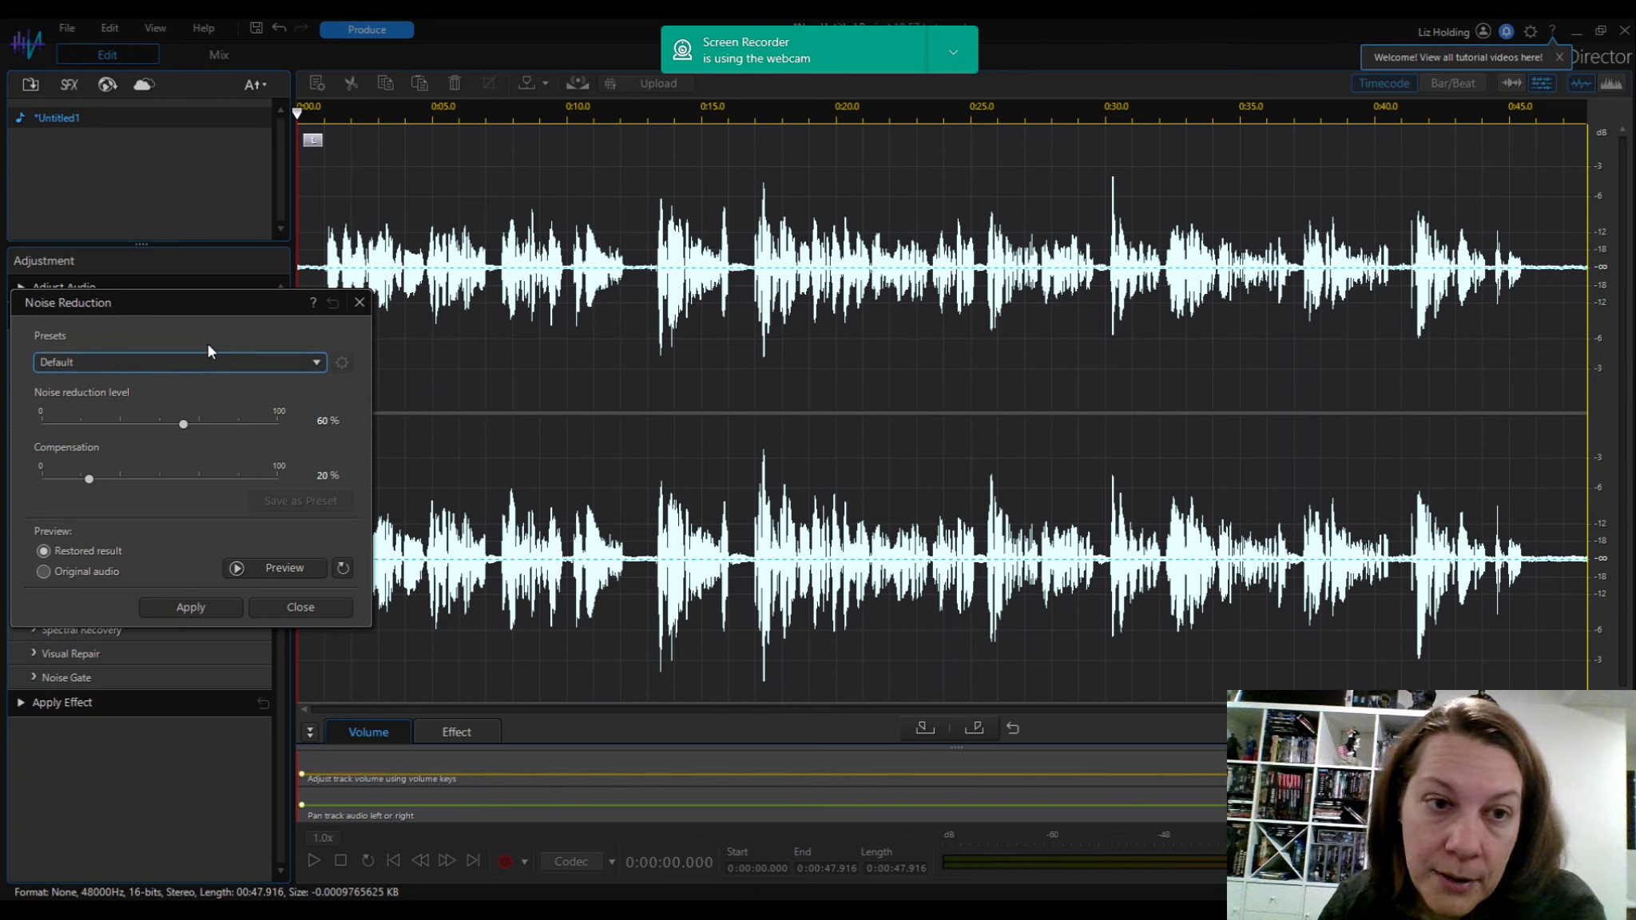
left_click(103, 422)
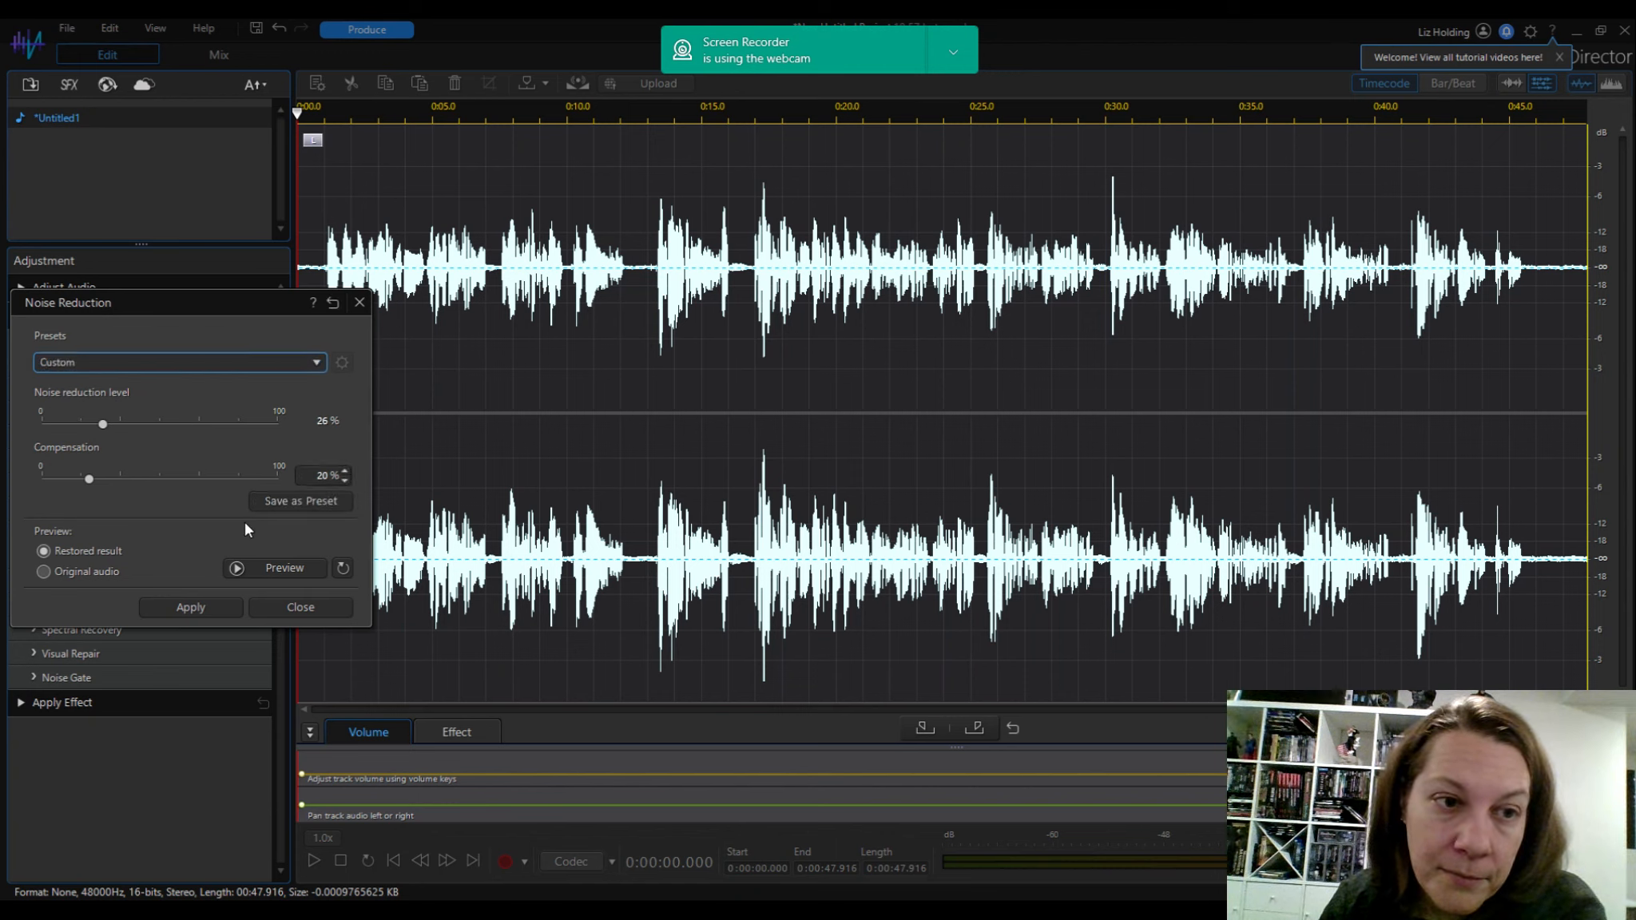
Preview the restored result and the original audio in turn to compare them, and switch the preview back to the restored result.
left_click(235, 568)
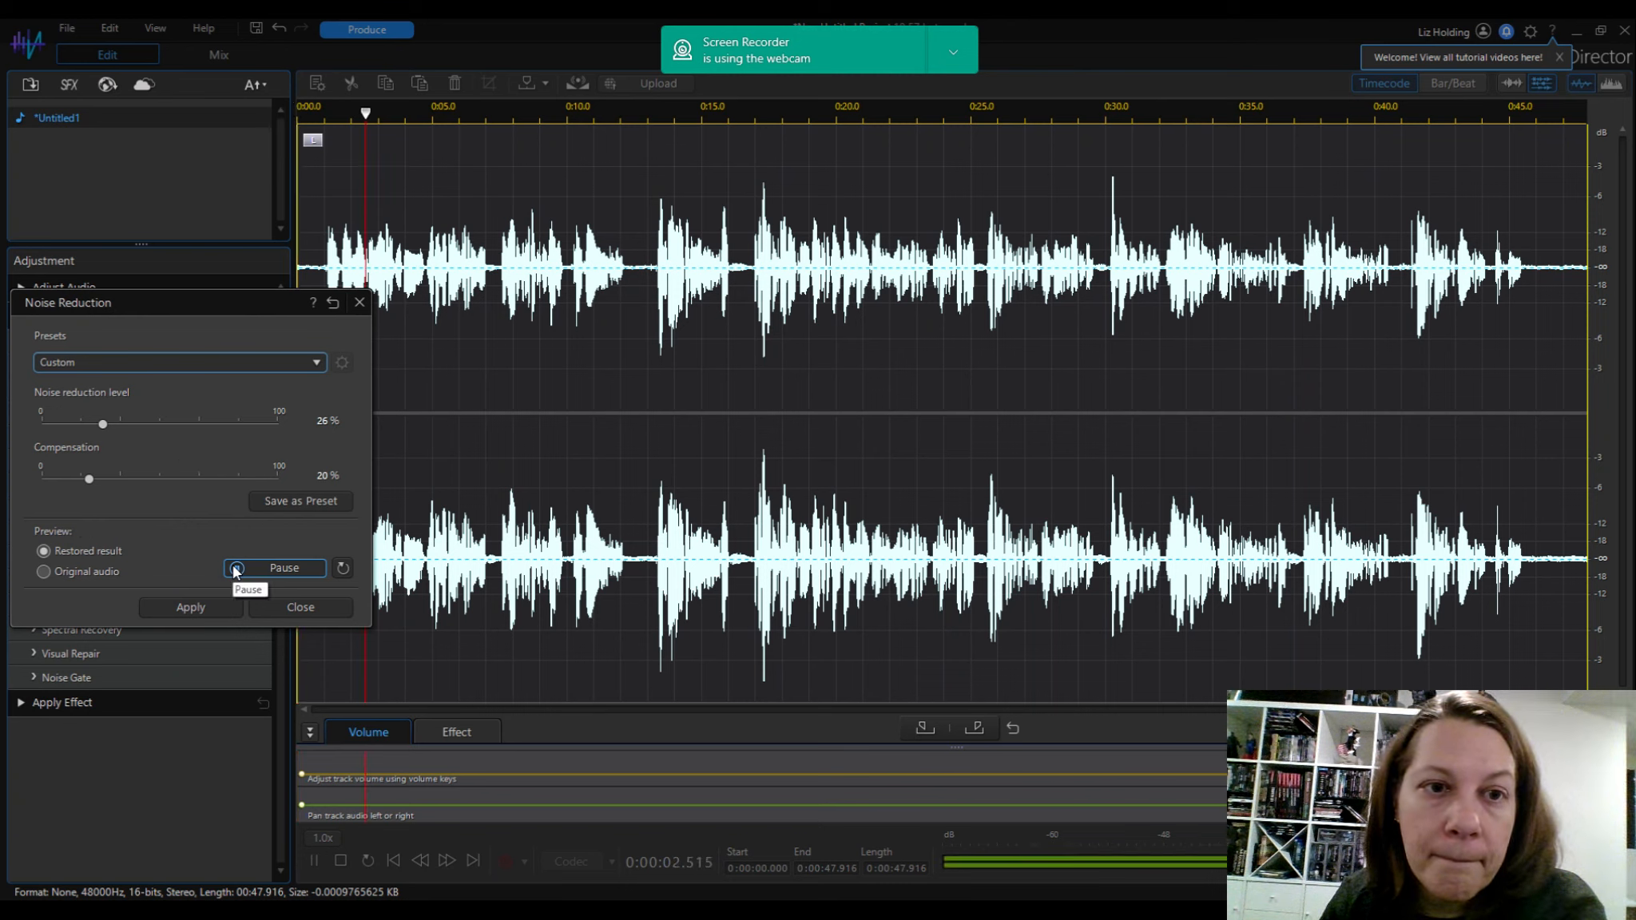
left_click(235, 568)
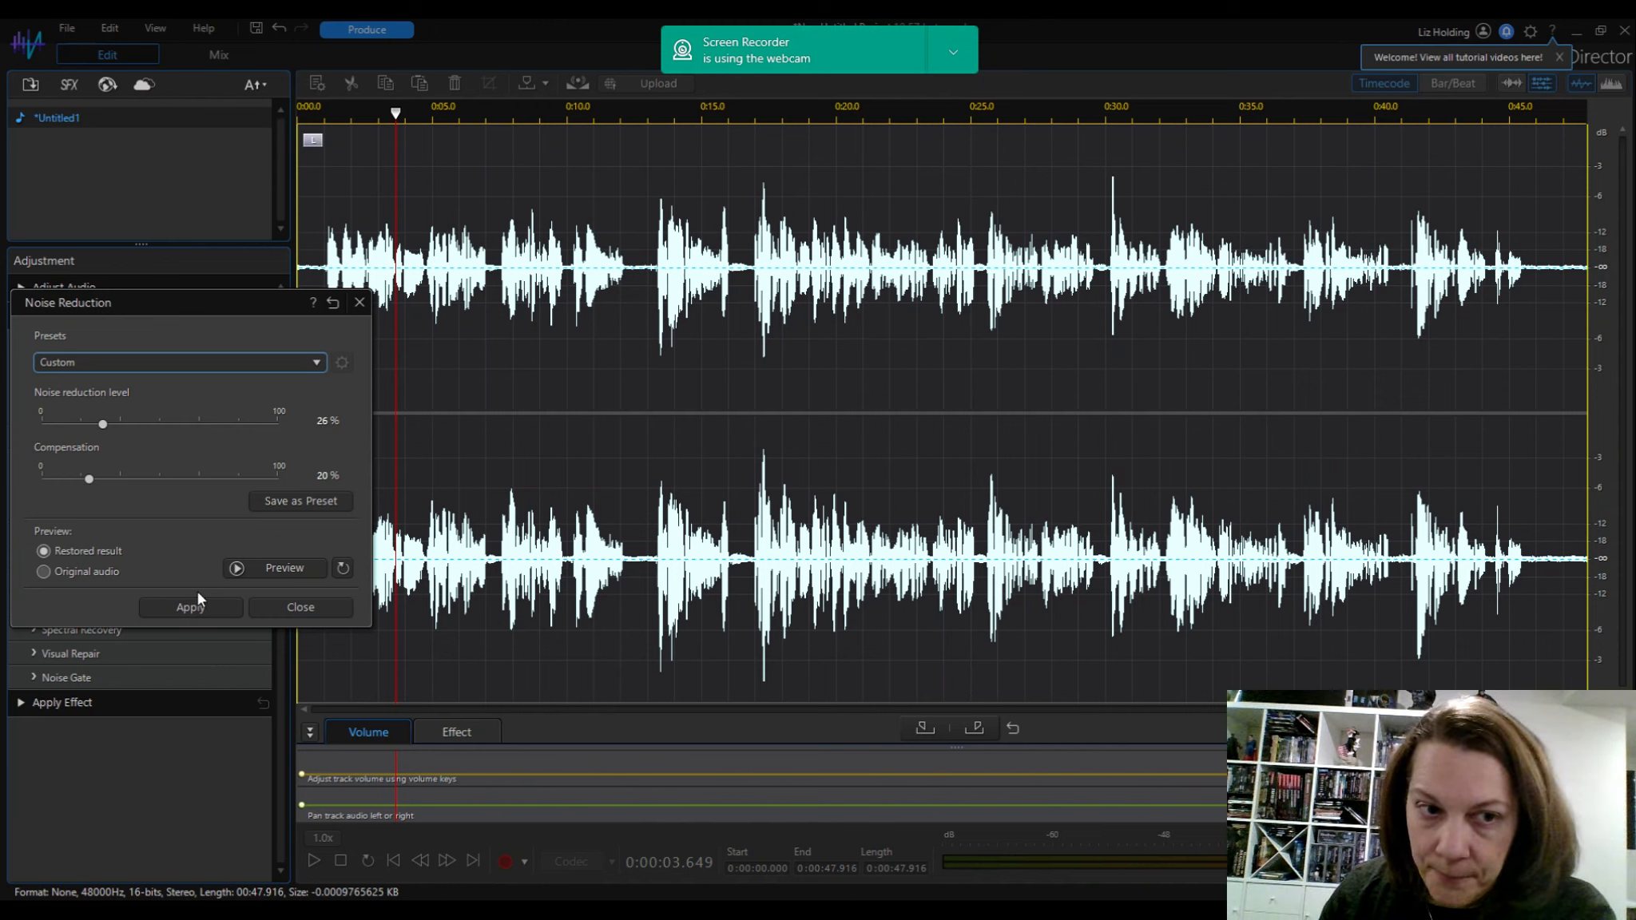
left_click(88, 572)
left_click(236, 568)
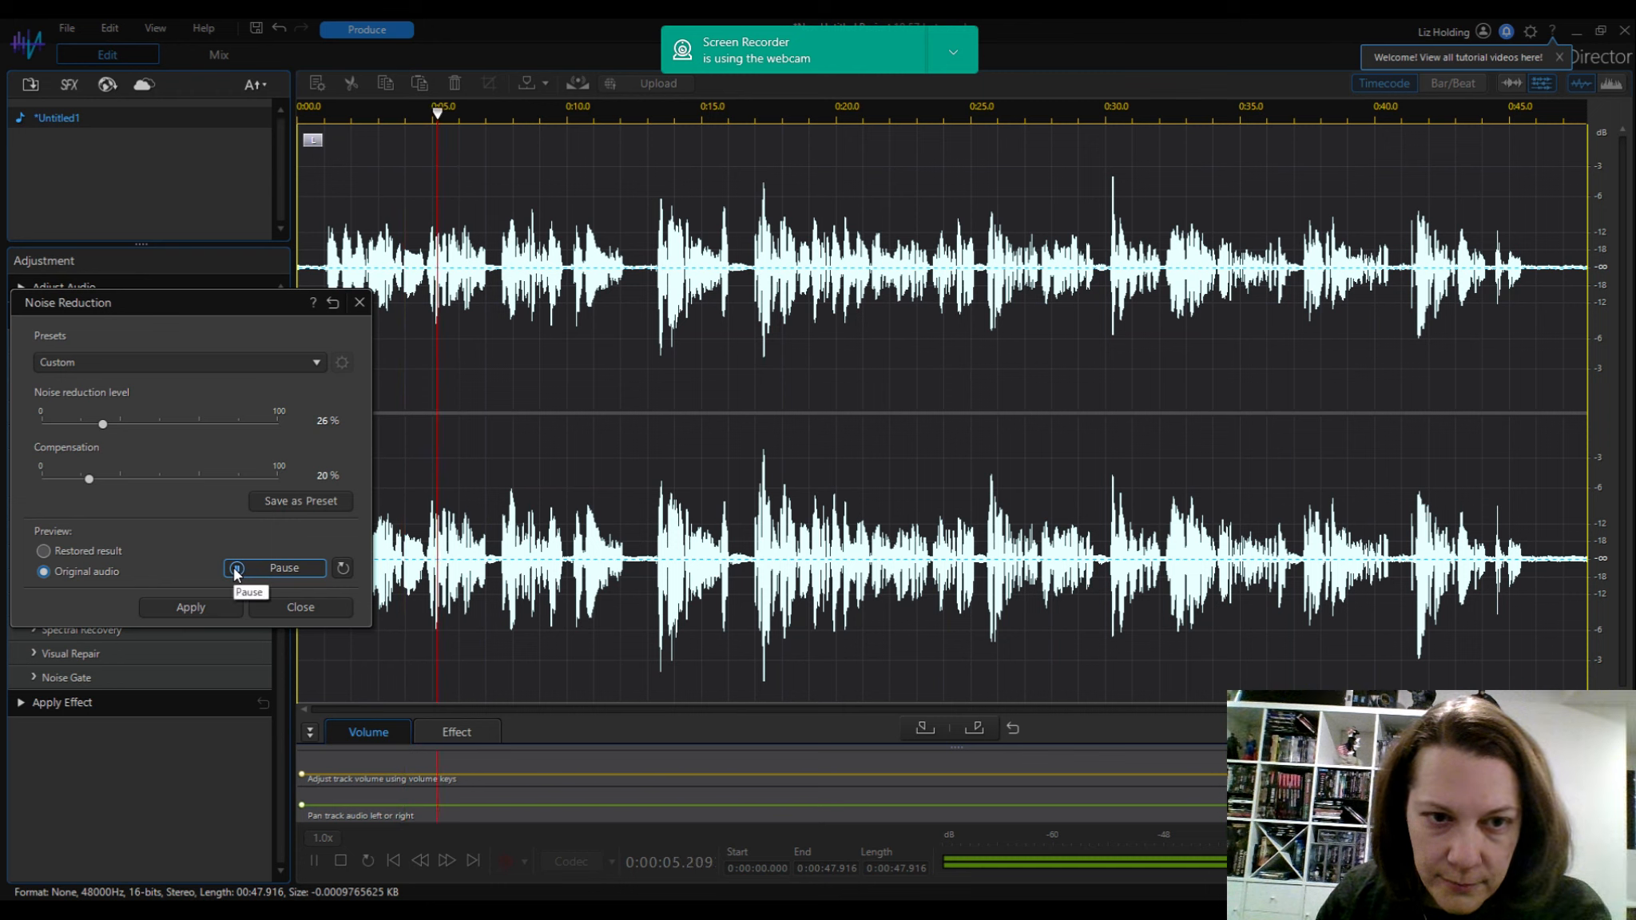
left_click(237, 568)
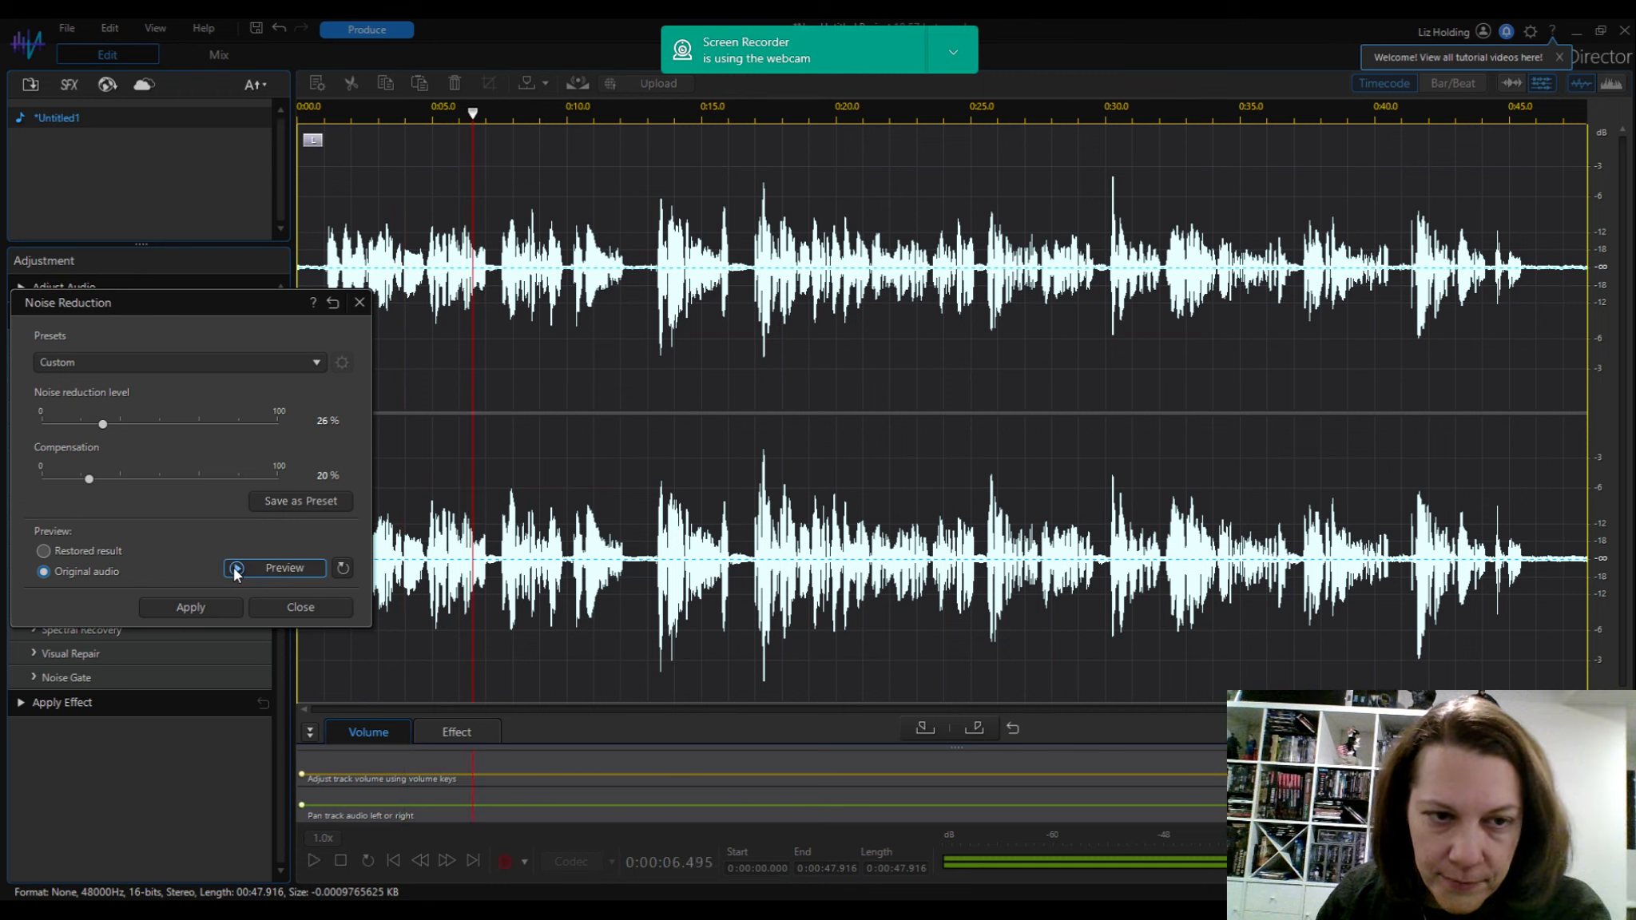
left_click(104, 551)
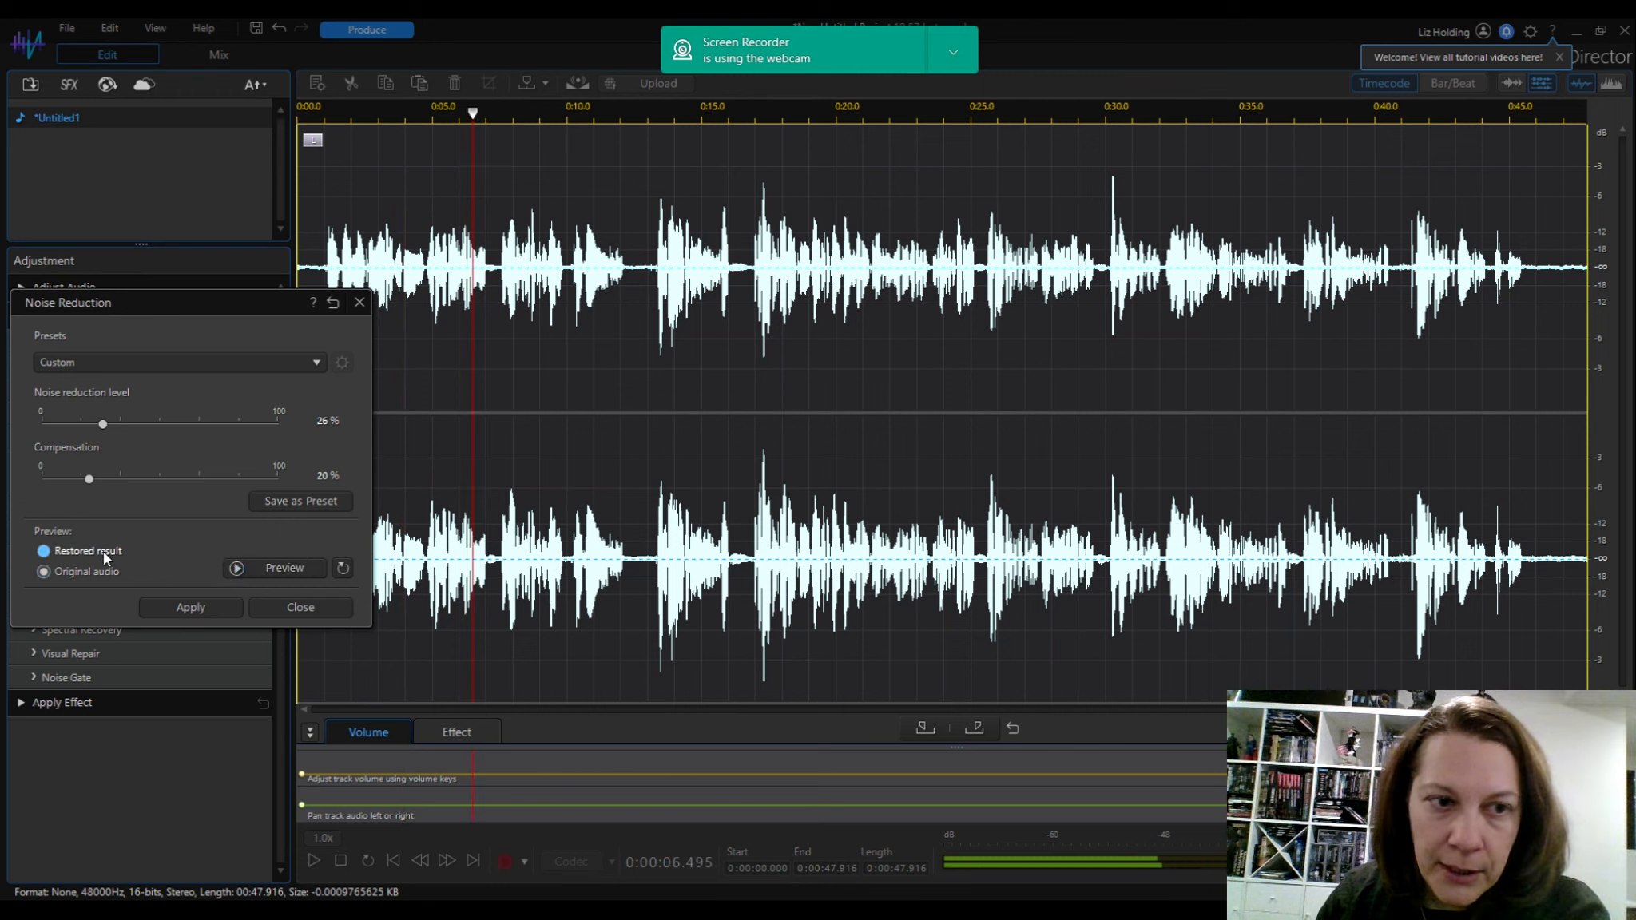
Preview a few seconds of the restored result and apply the noise reduction to the whole recording.
left_click(236, 568)
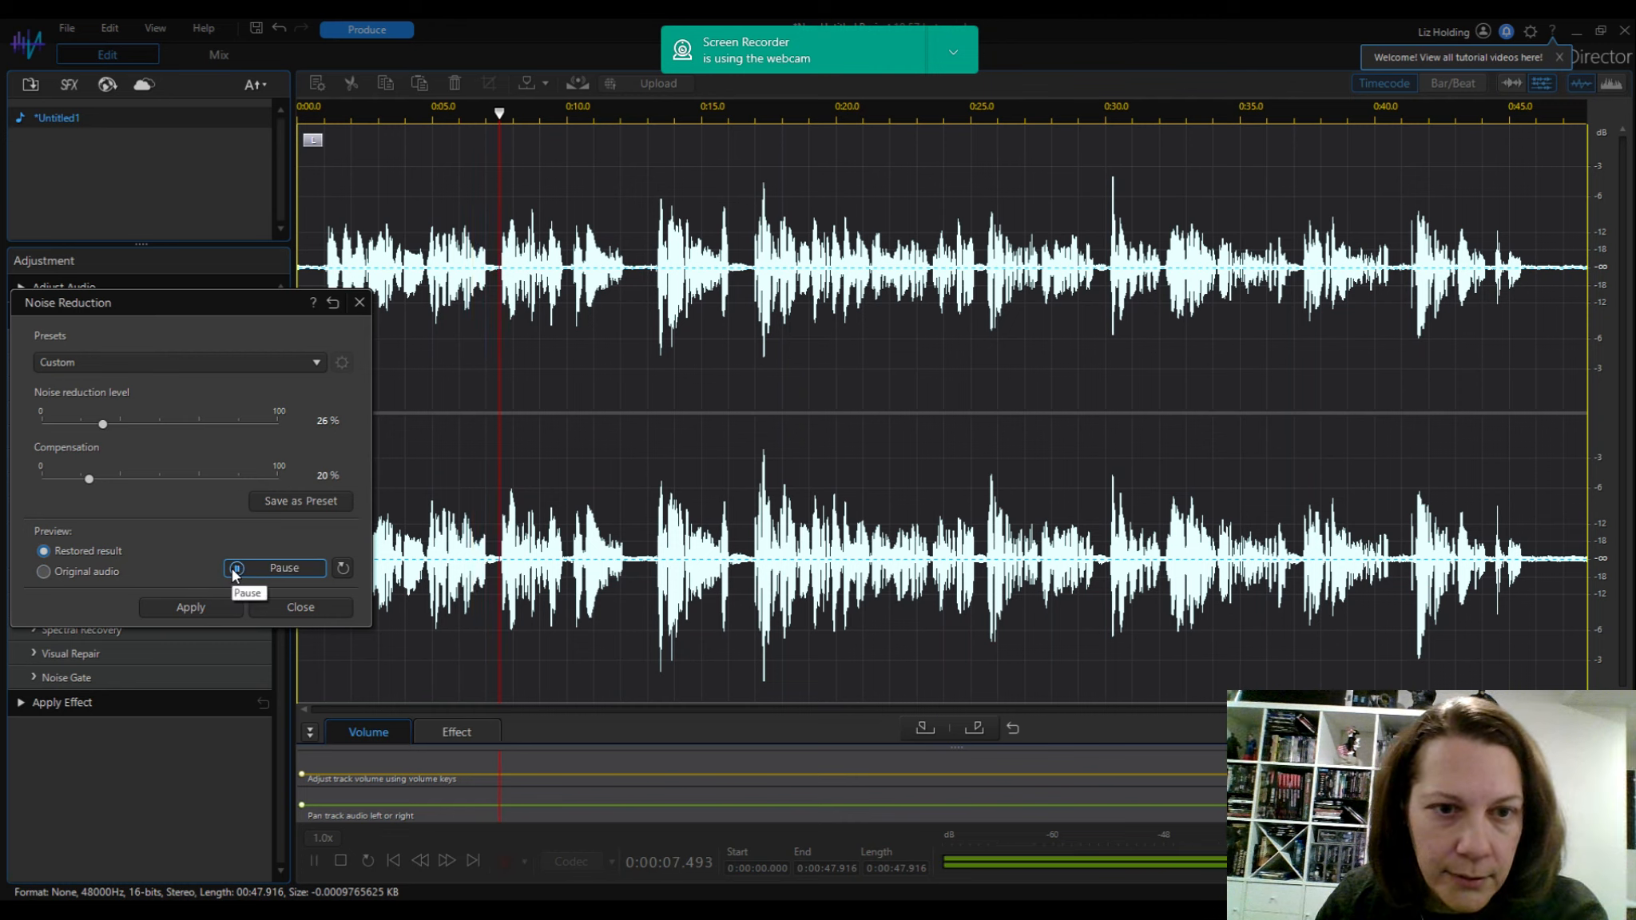
left_click(237, 568)
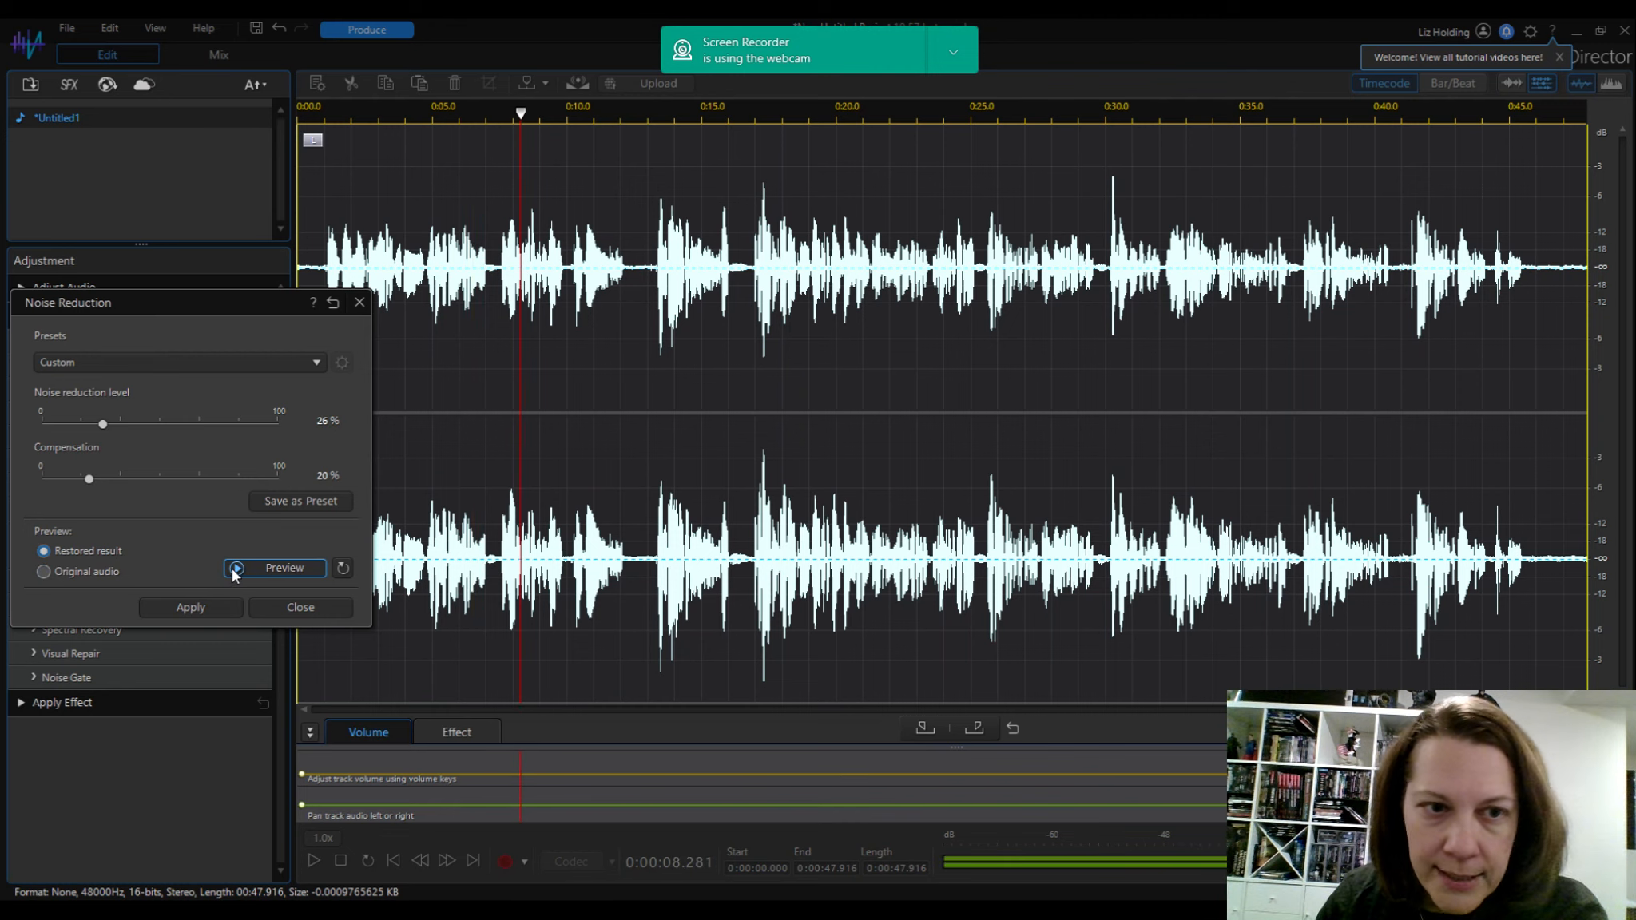
left_click(190, 606)
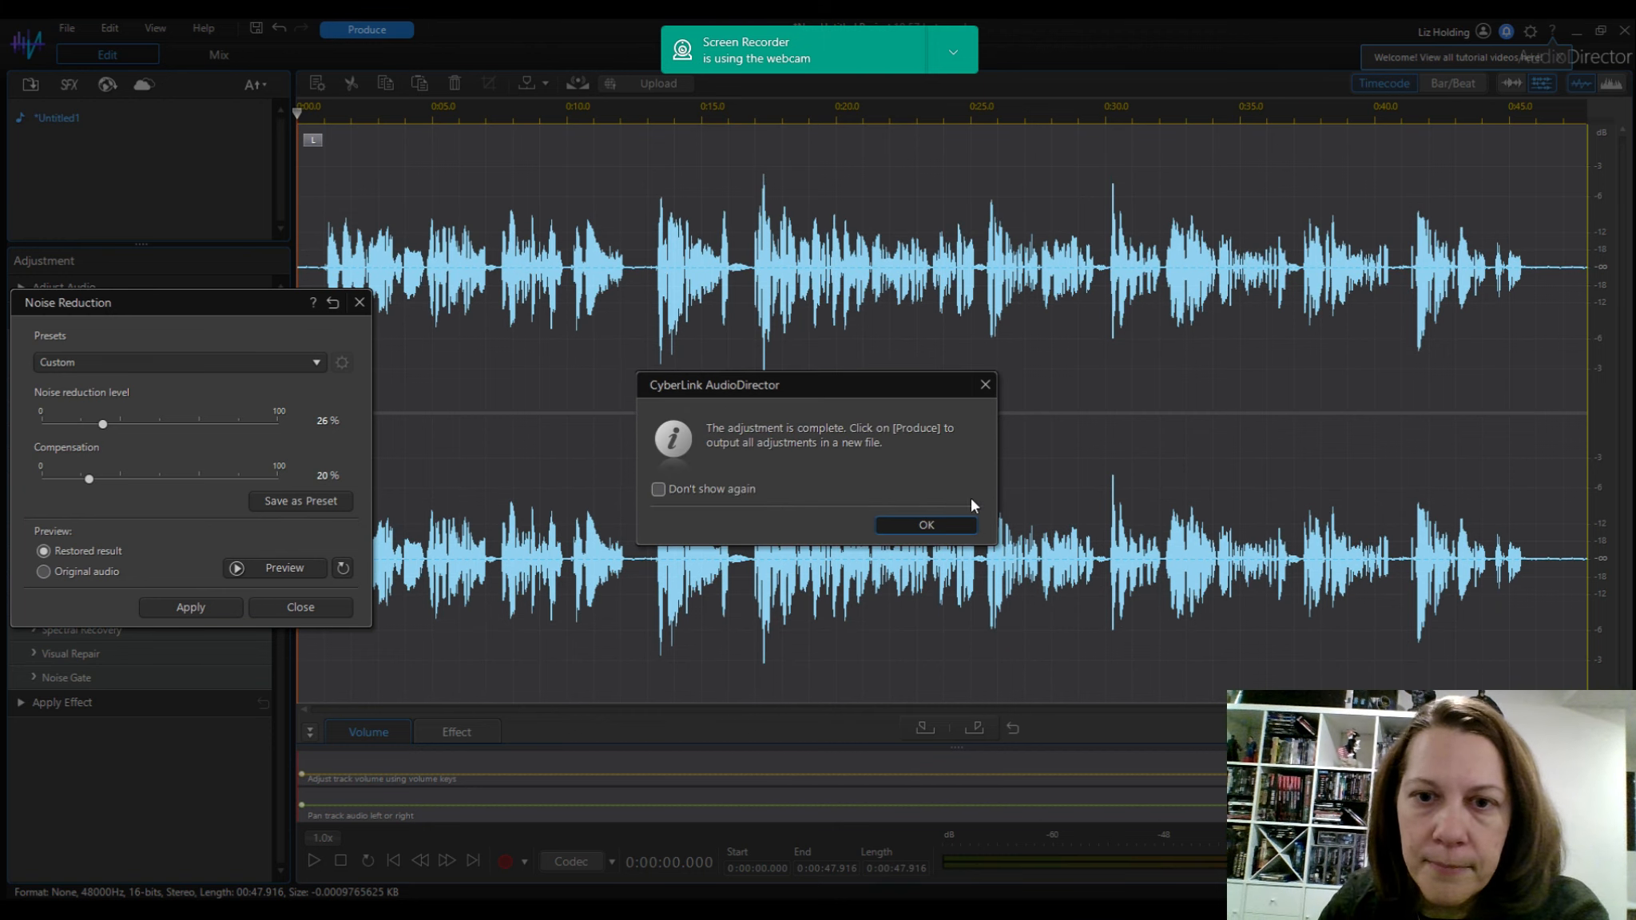
left_click(919, 524)
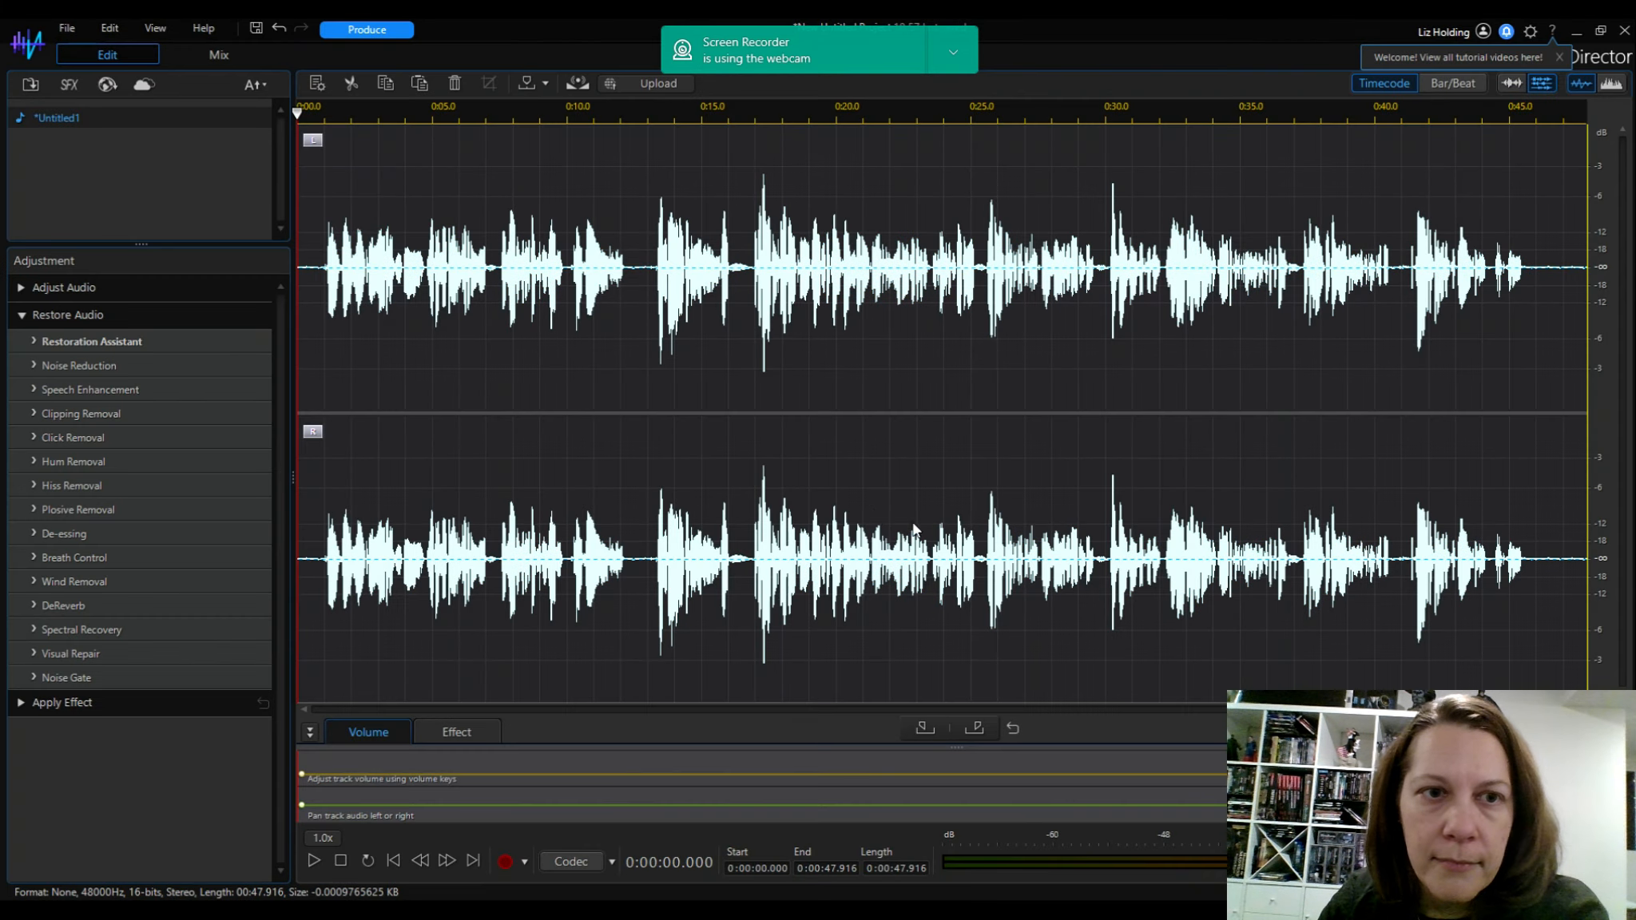
Check the quiet stretches for remaining noise by marking the pause near 12 seconds, the lead-in and the tail of the recording.
left_click(628, 258)
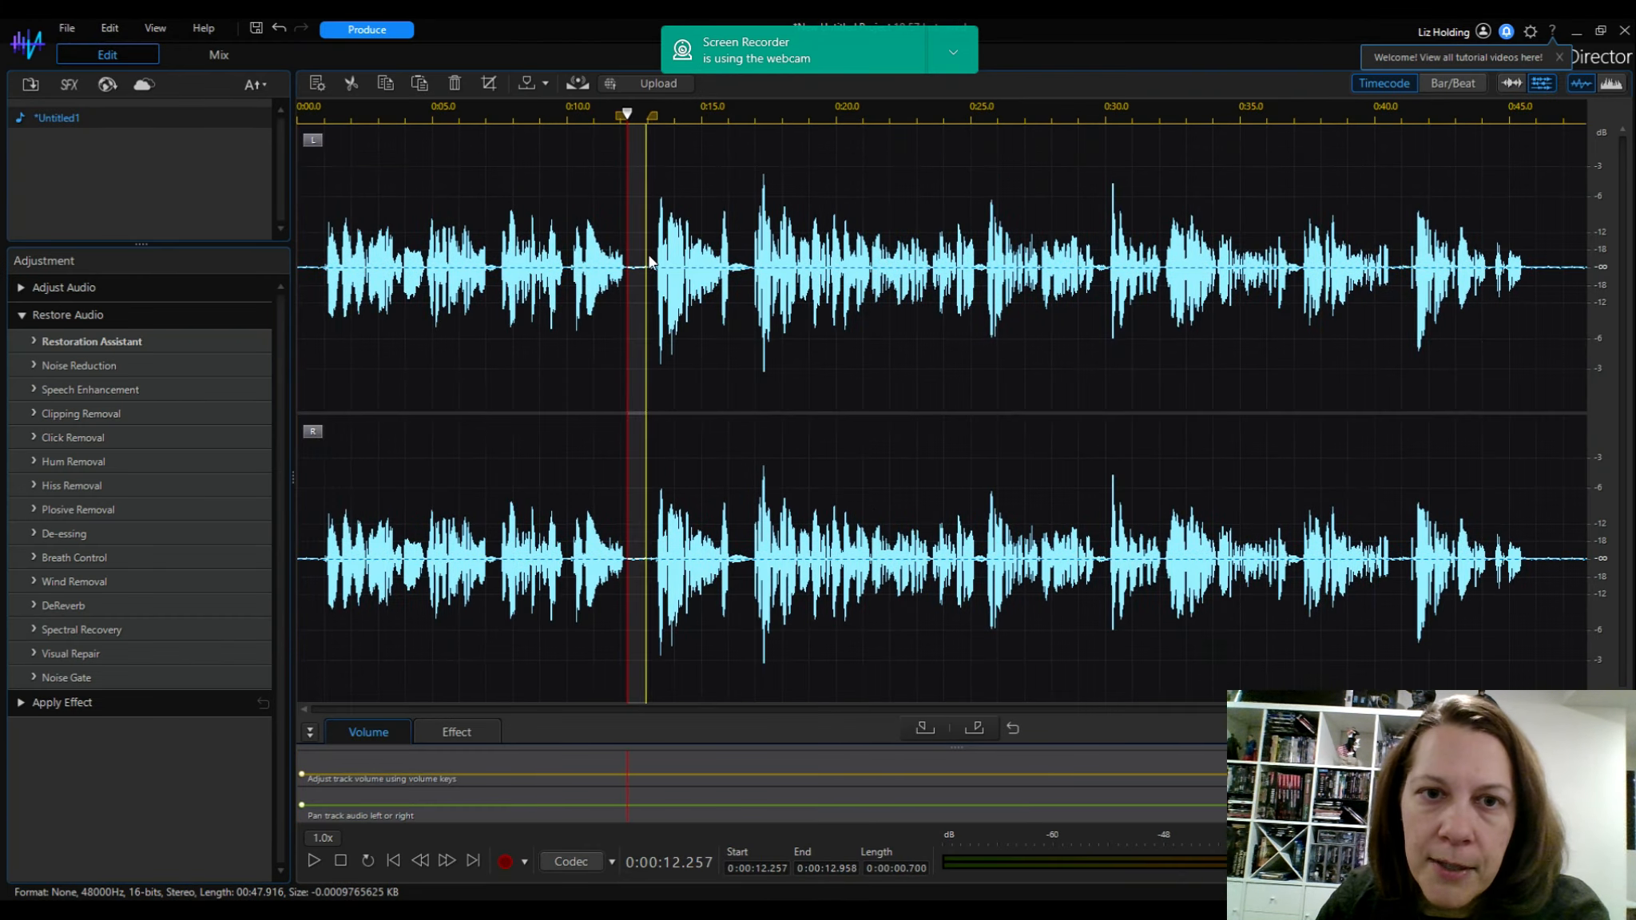
left_click(324, 258)
left_click_drag(323, 258, 296, 262)
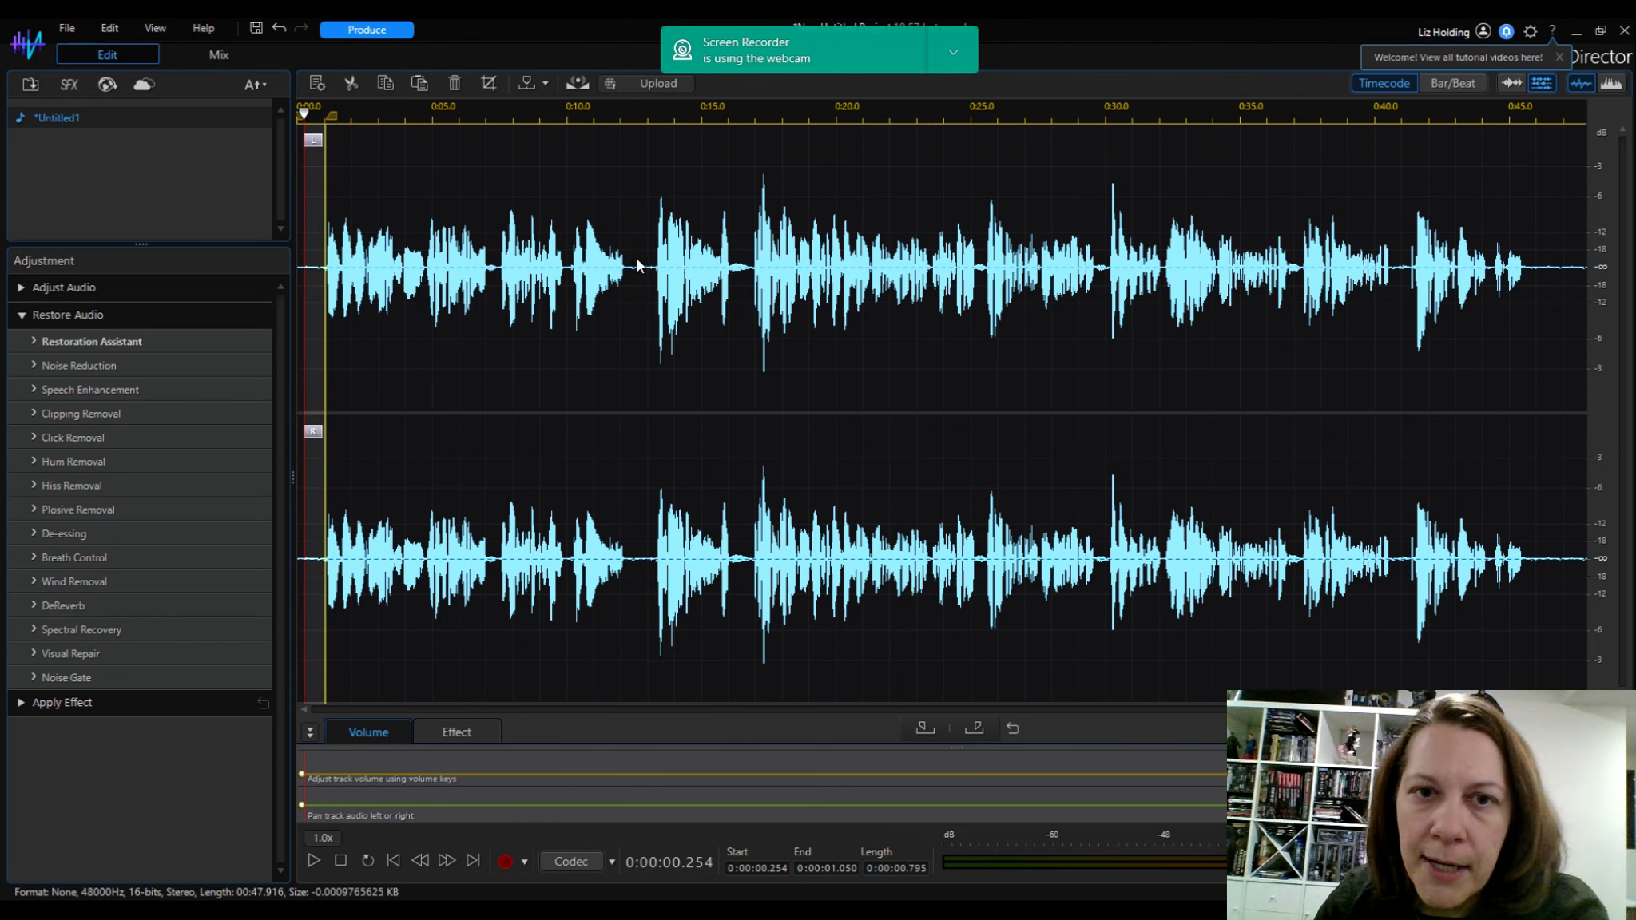
left_click_drag(1538, 243, 1582, 243)
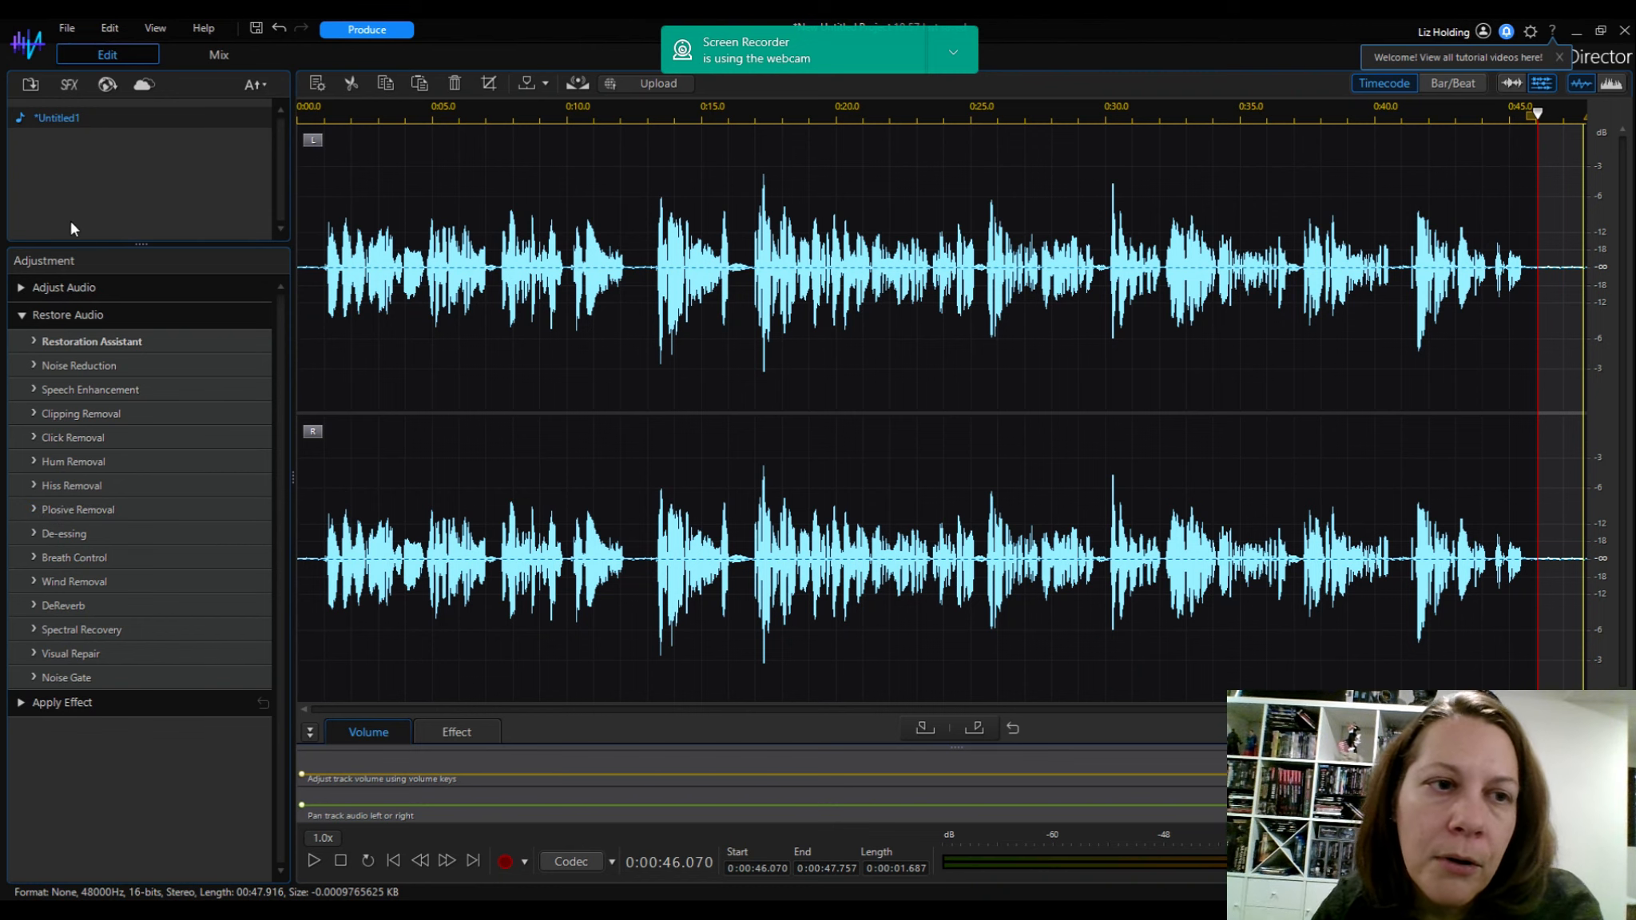
Switch from the restoration tools to the audio adjustments, open Voice Changer, and place the playhead near the start of the recording.
left_click(24, 315)
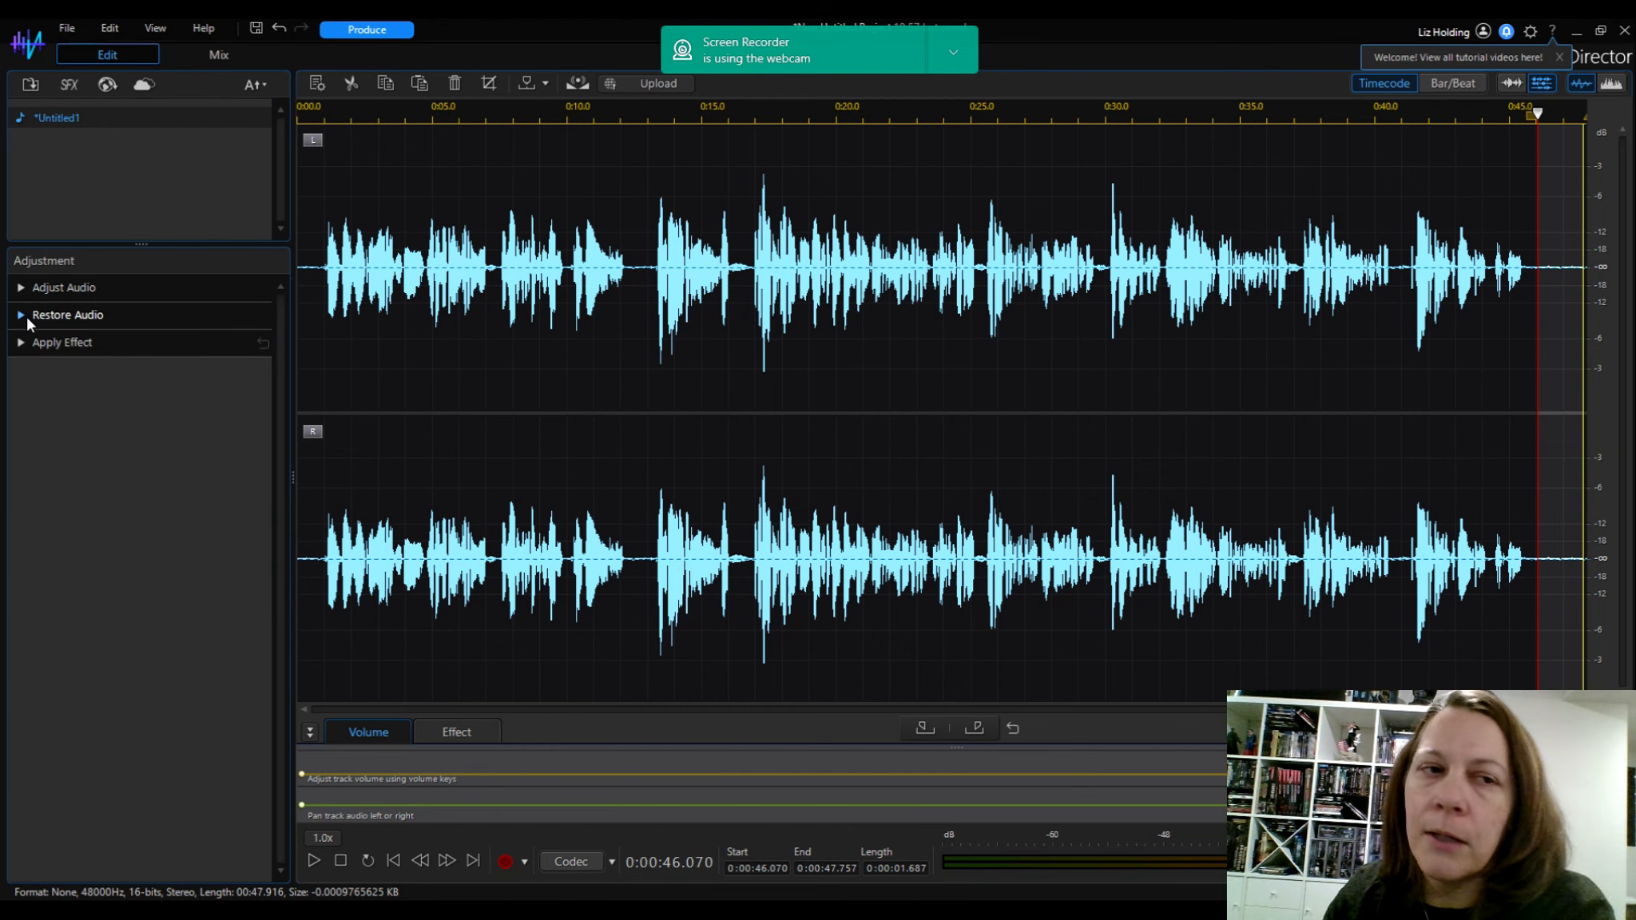
left_click(20, 289)
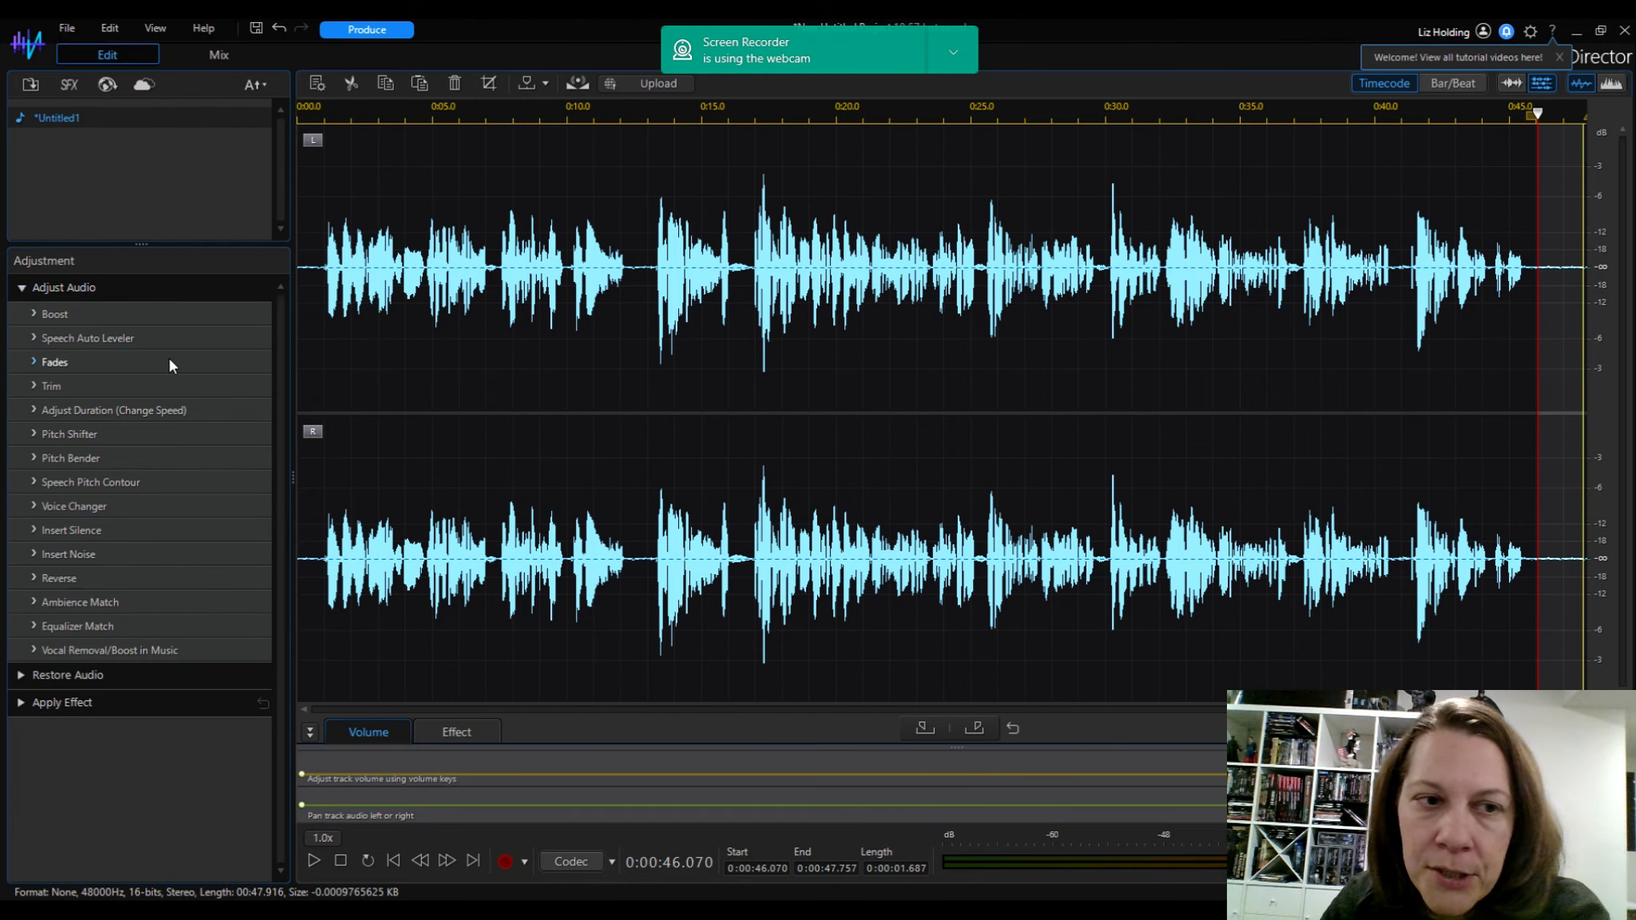
left_click(49, 505)
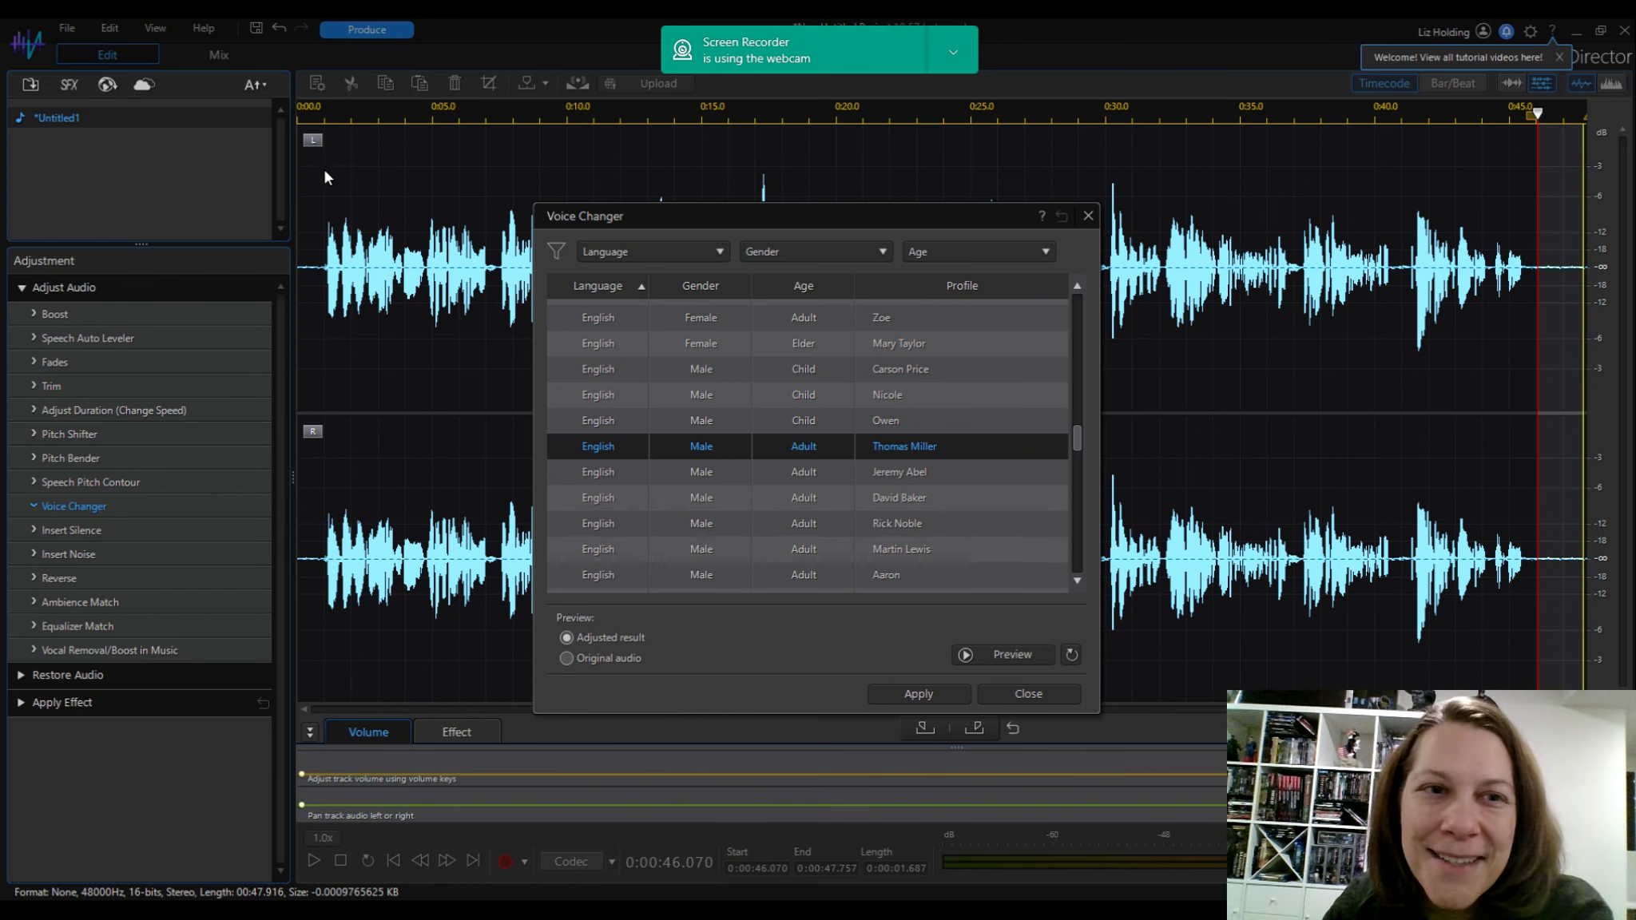
left_click(314, 192)
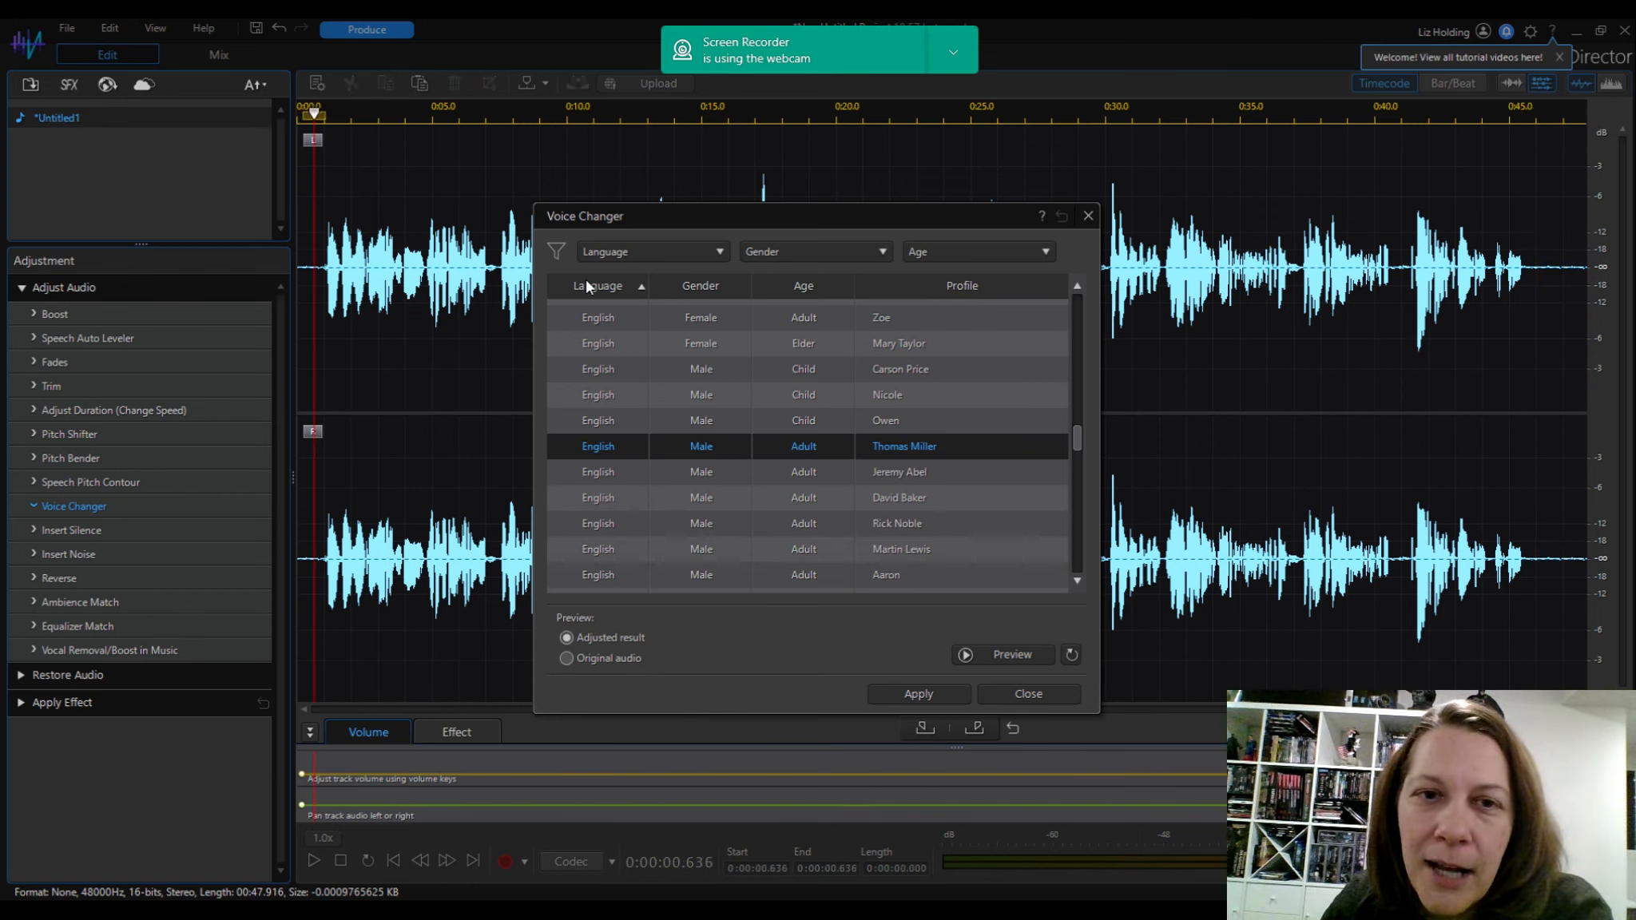
Look through the language, gender and age filter options for the voice profiles.
left_click(718, 254)
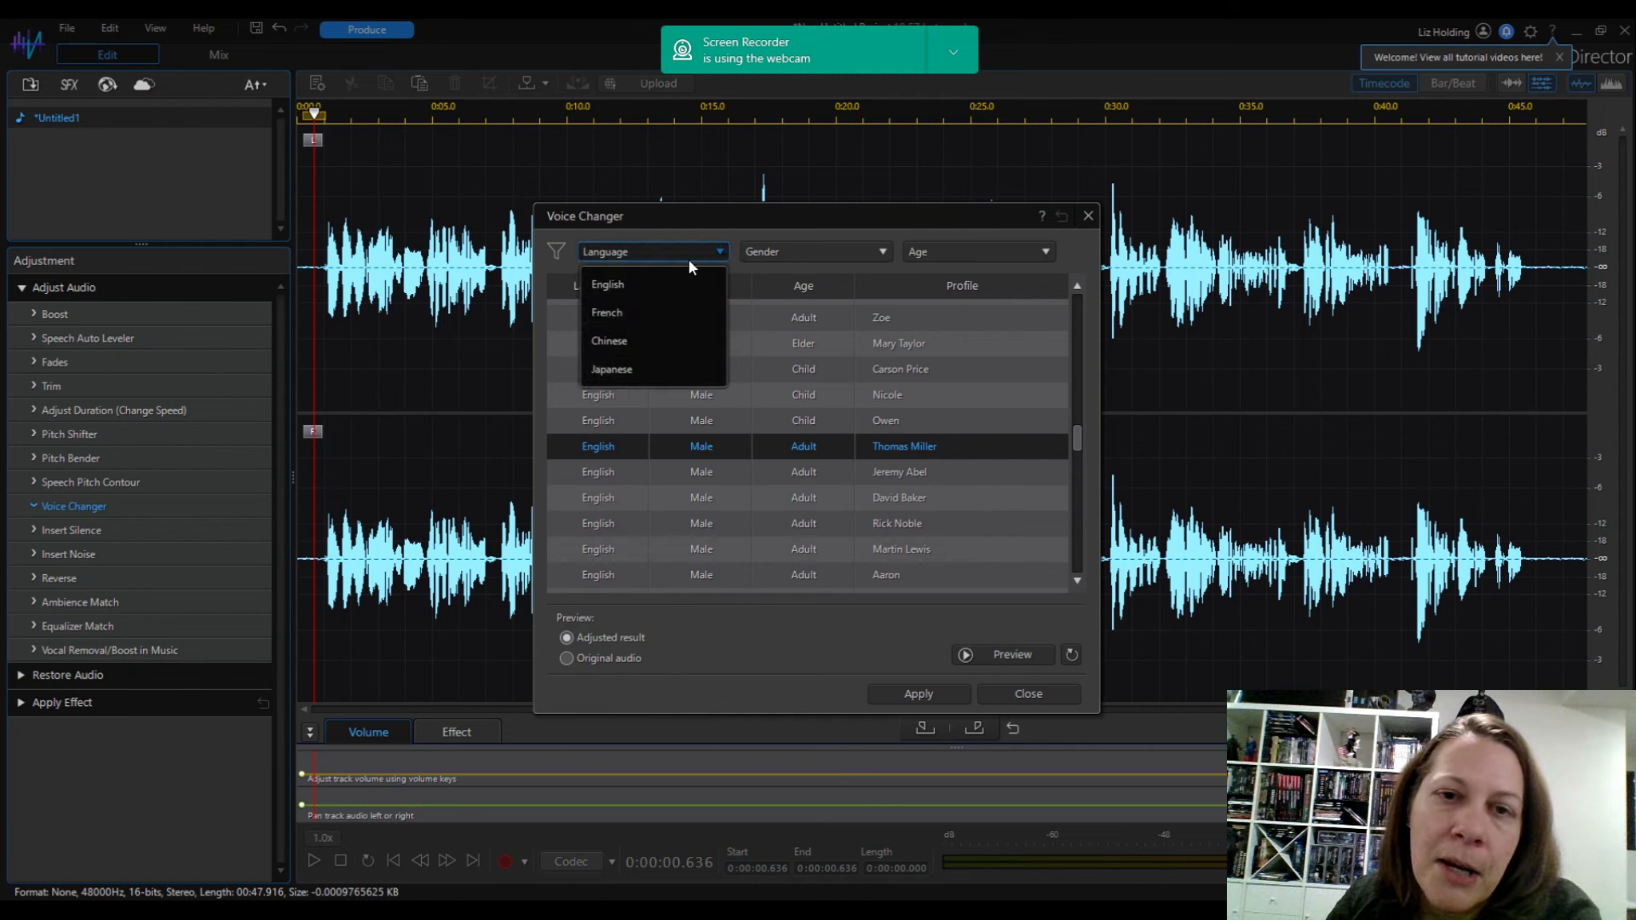
left_click(693, 253)
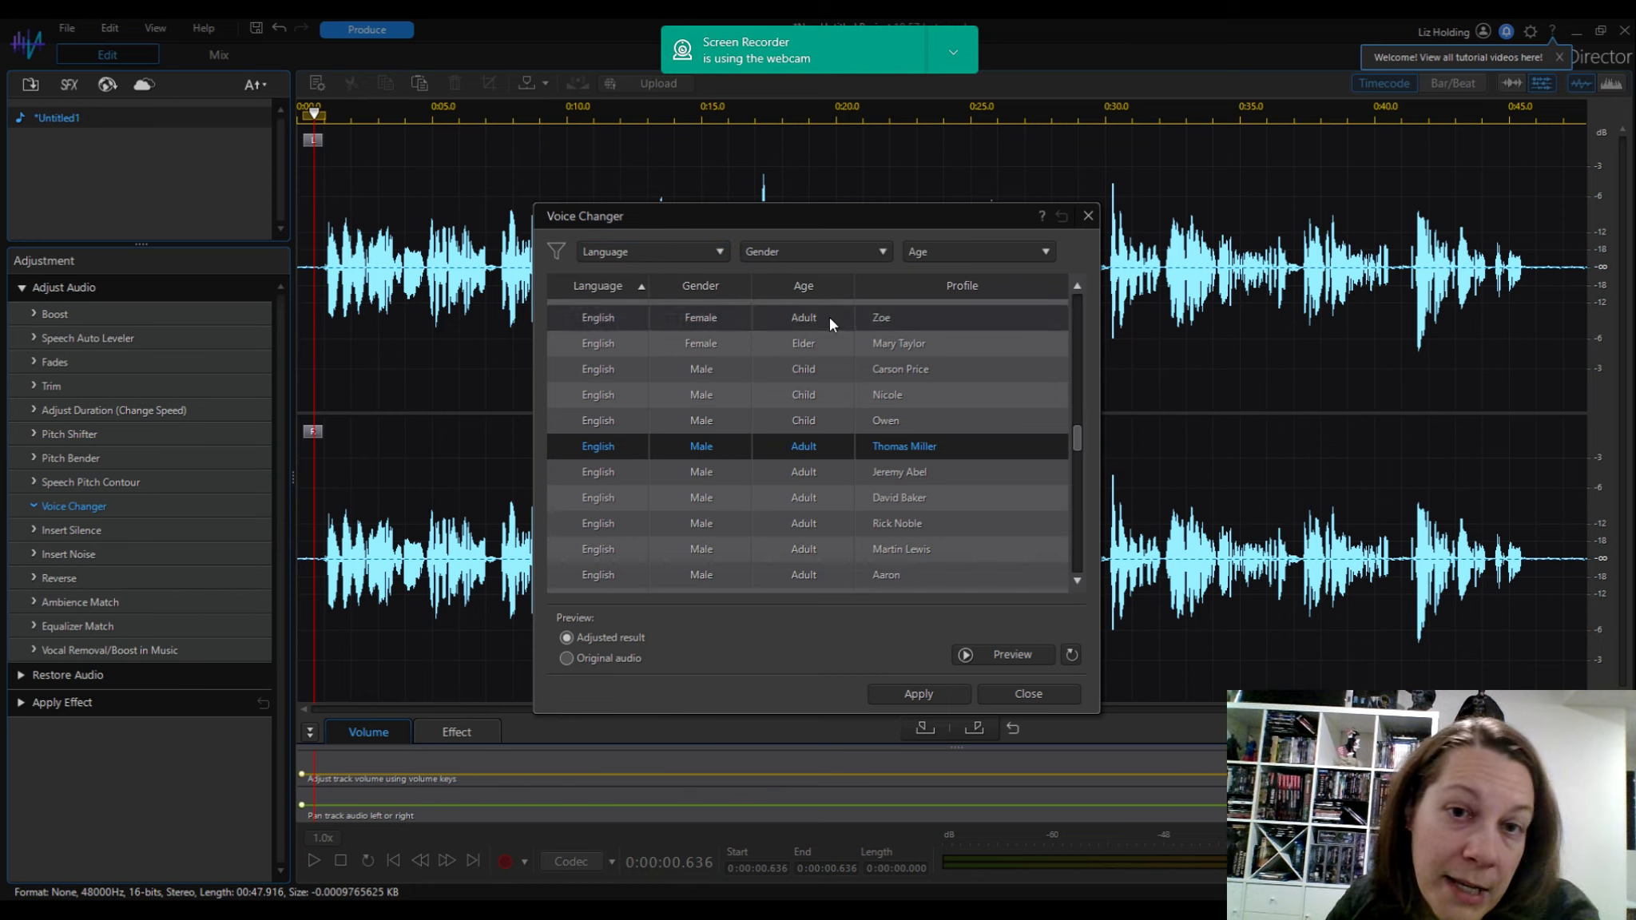
left_click(871, 258)
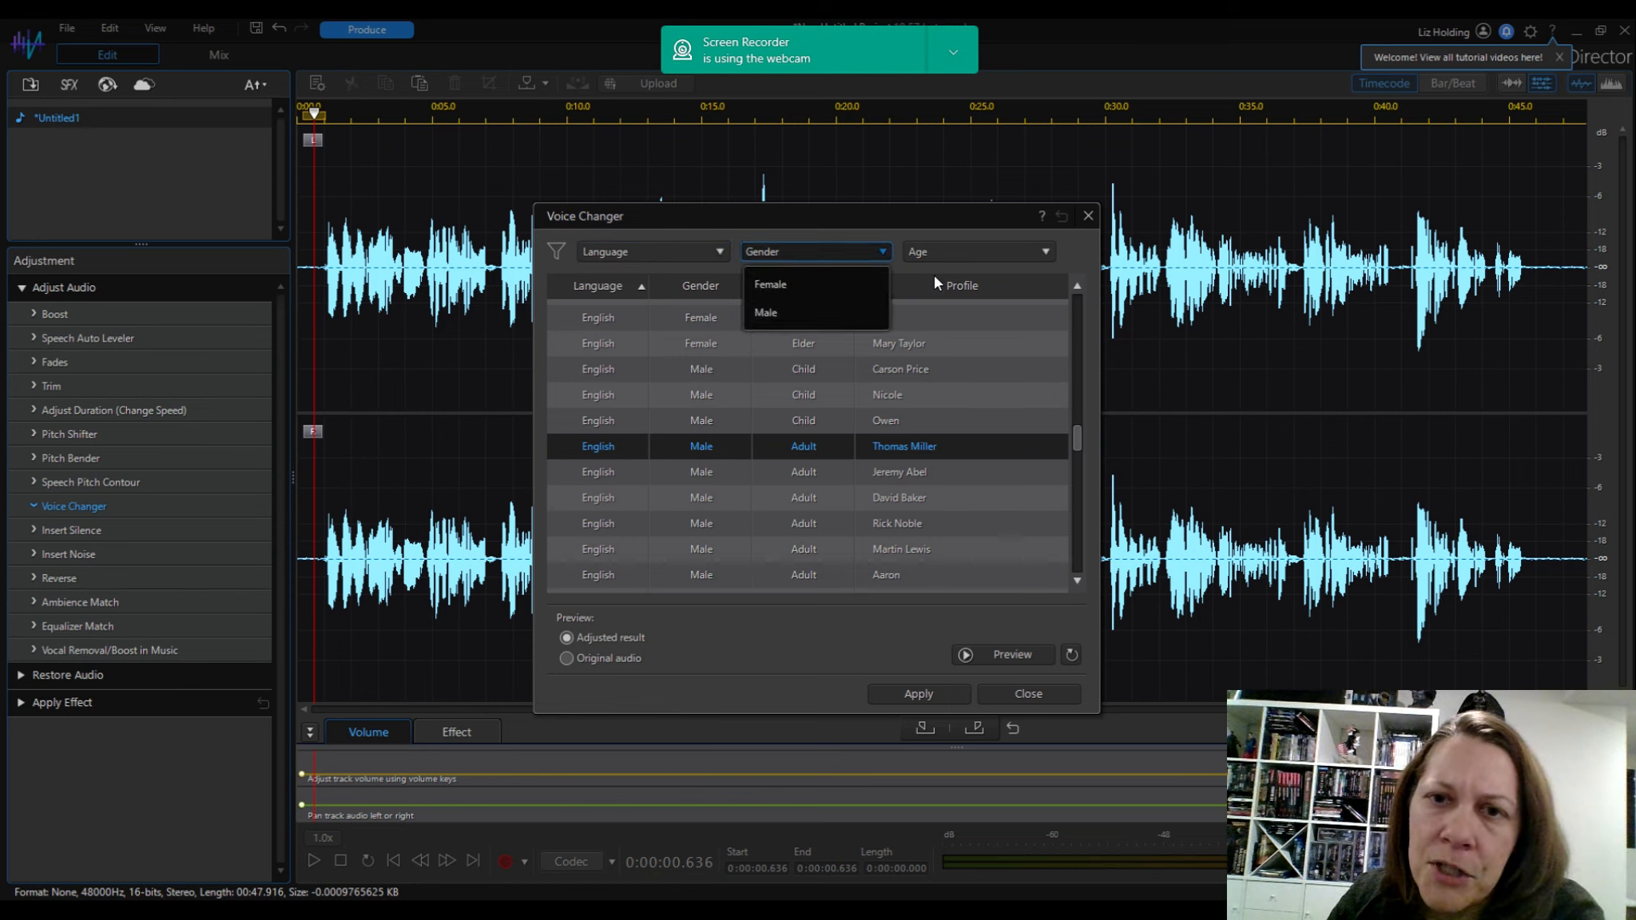
left_click(994, 254)
left_click(1047, 264)
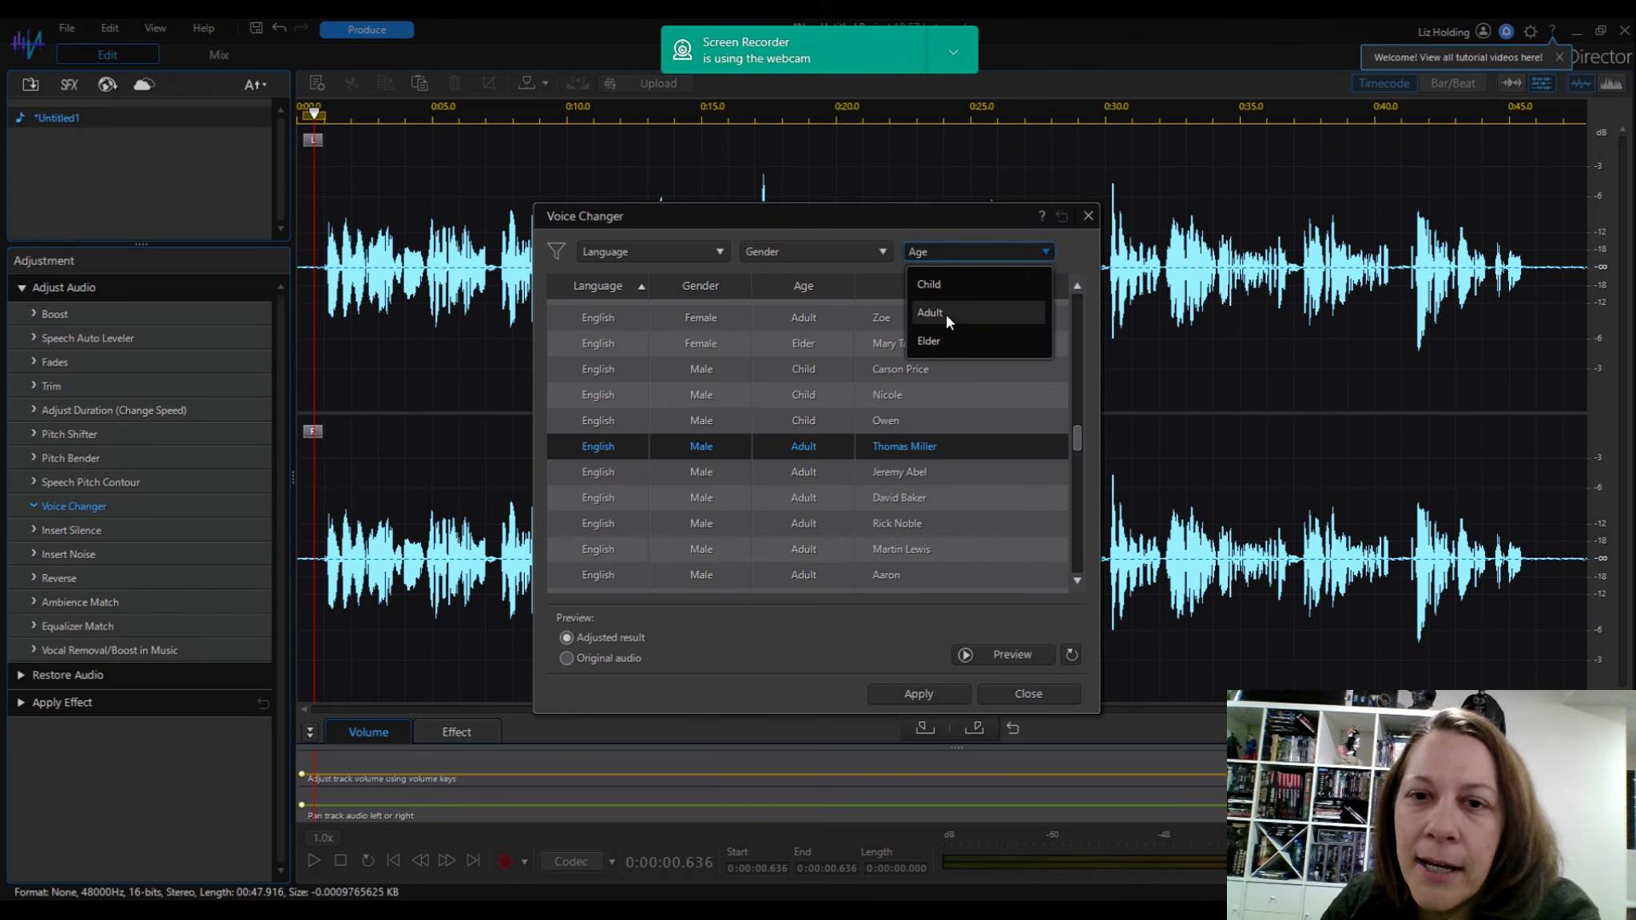
left_click(695, 251)
left_click(705, 252)
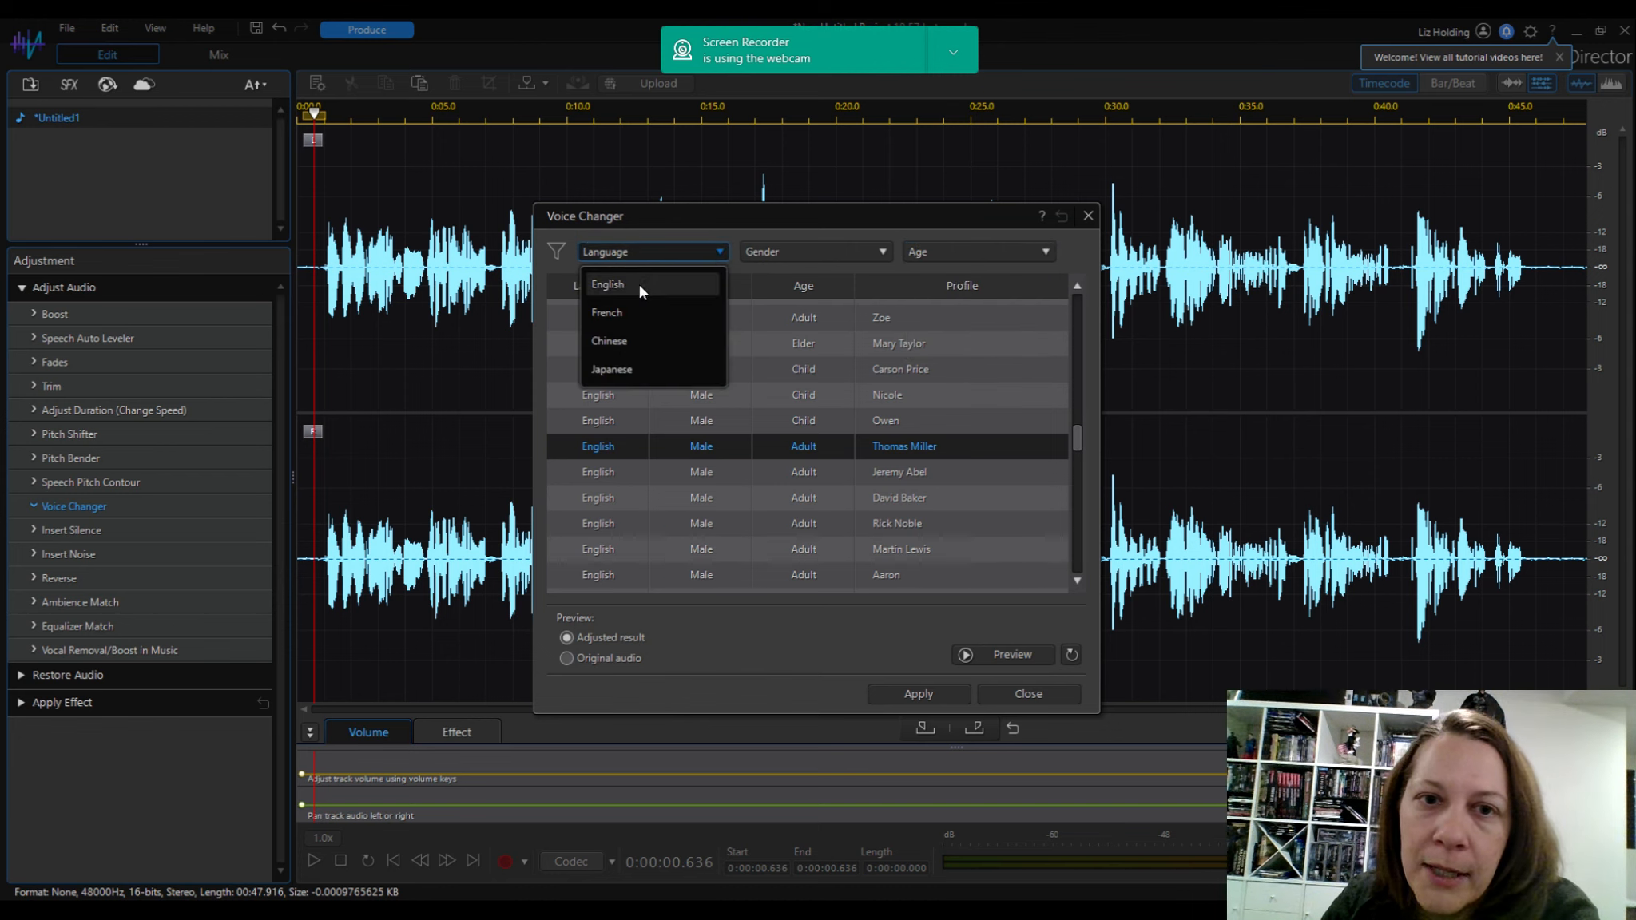
Filter the voice profiles to English, choose the Fay profile, try to preview it from near the start, and close Voice Changer.
left_click(642, 287)
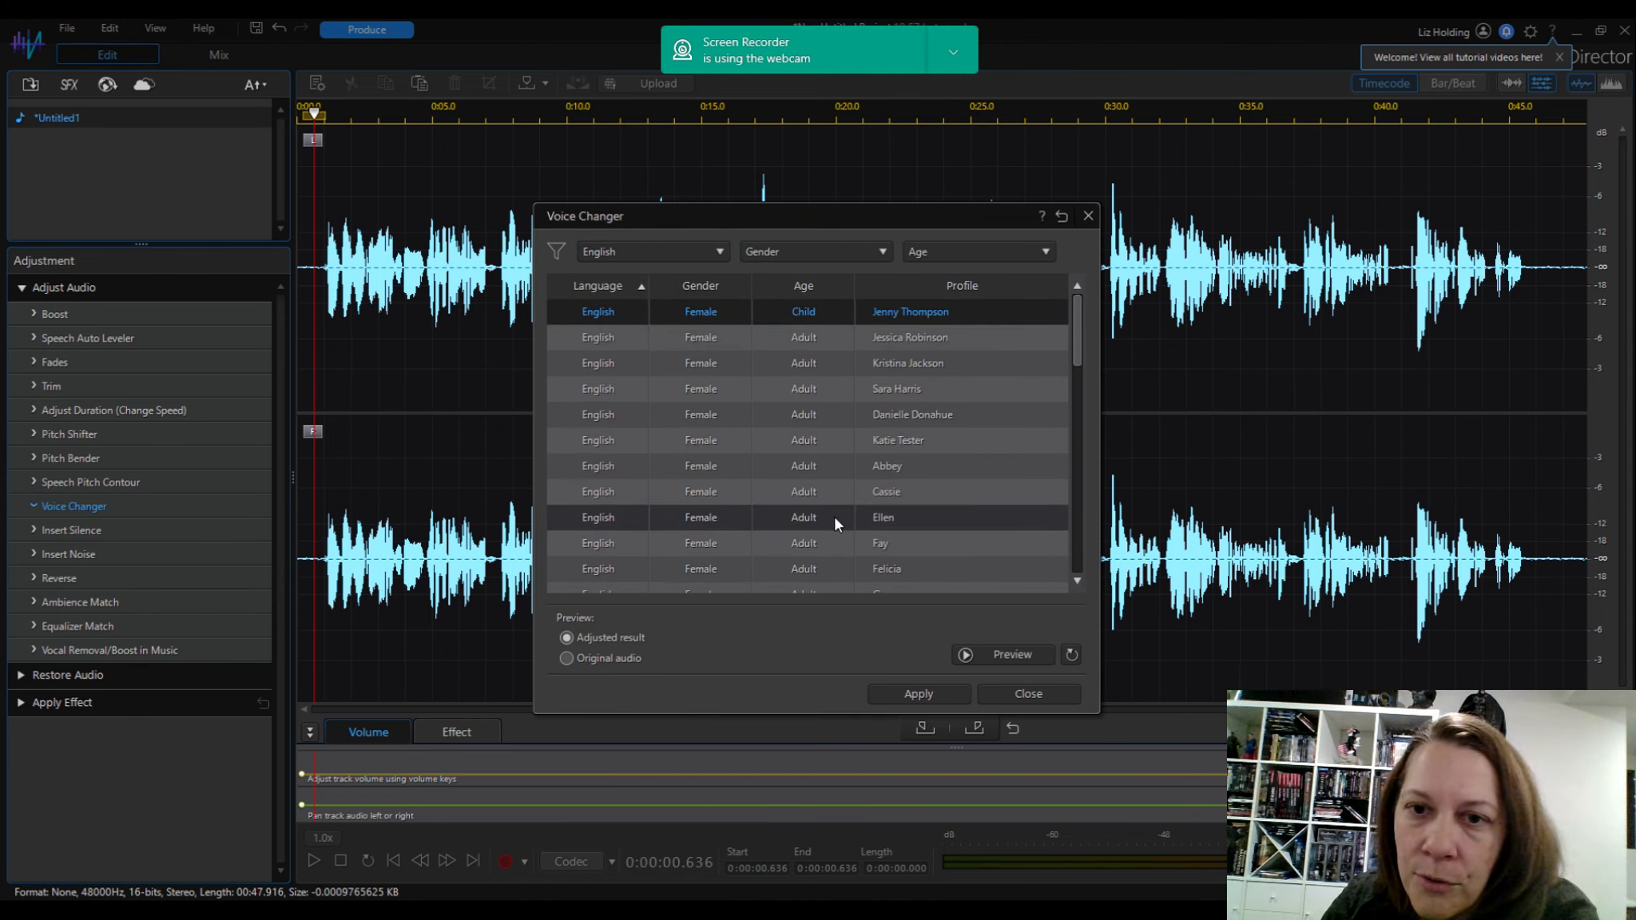
scroll(833, 516, "down", 1)
left_click(859, 465)
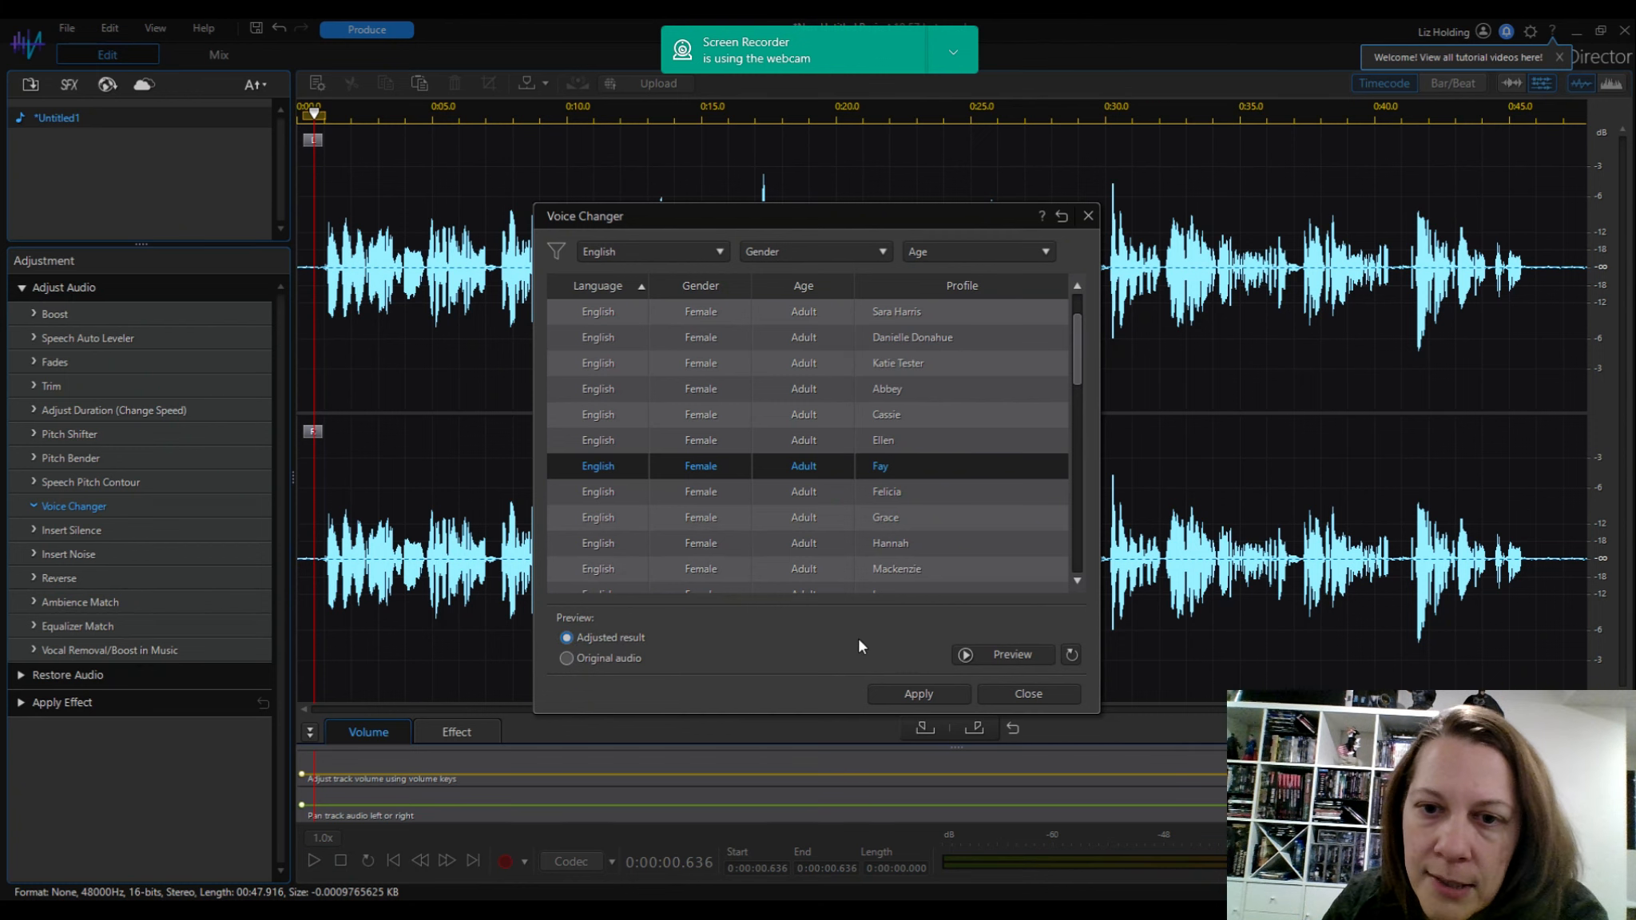
left_click(967, 655)
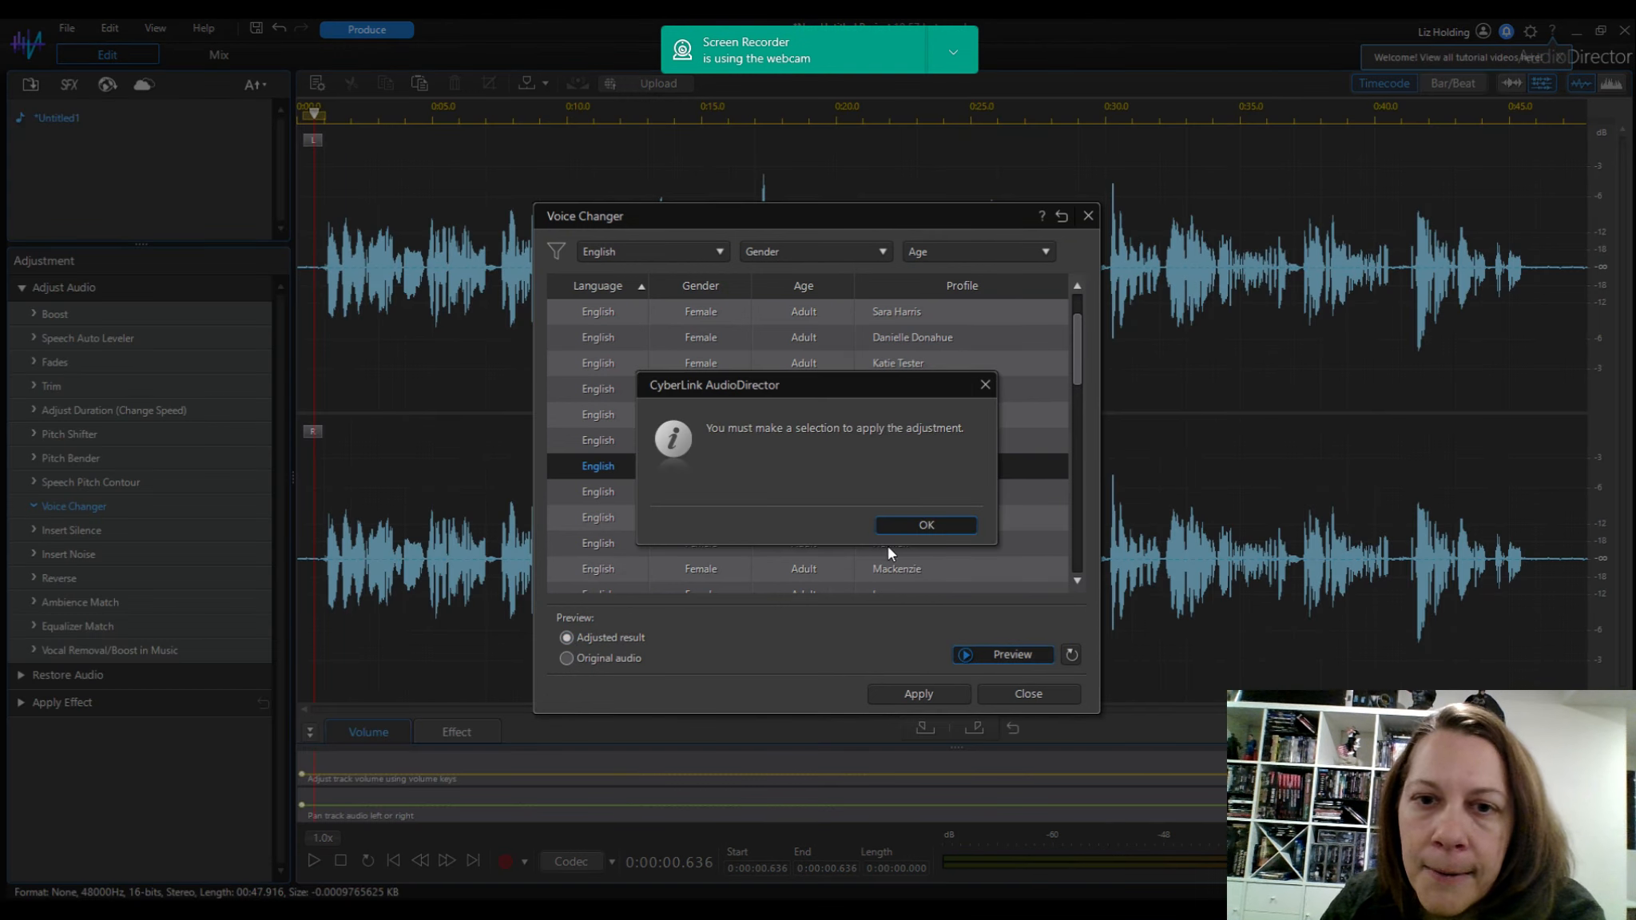
left_click(901, 524)
left_click(334, 171)
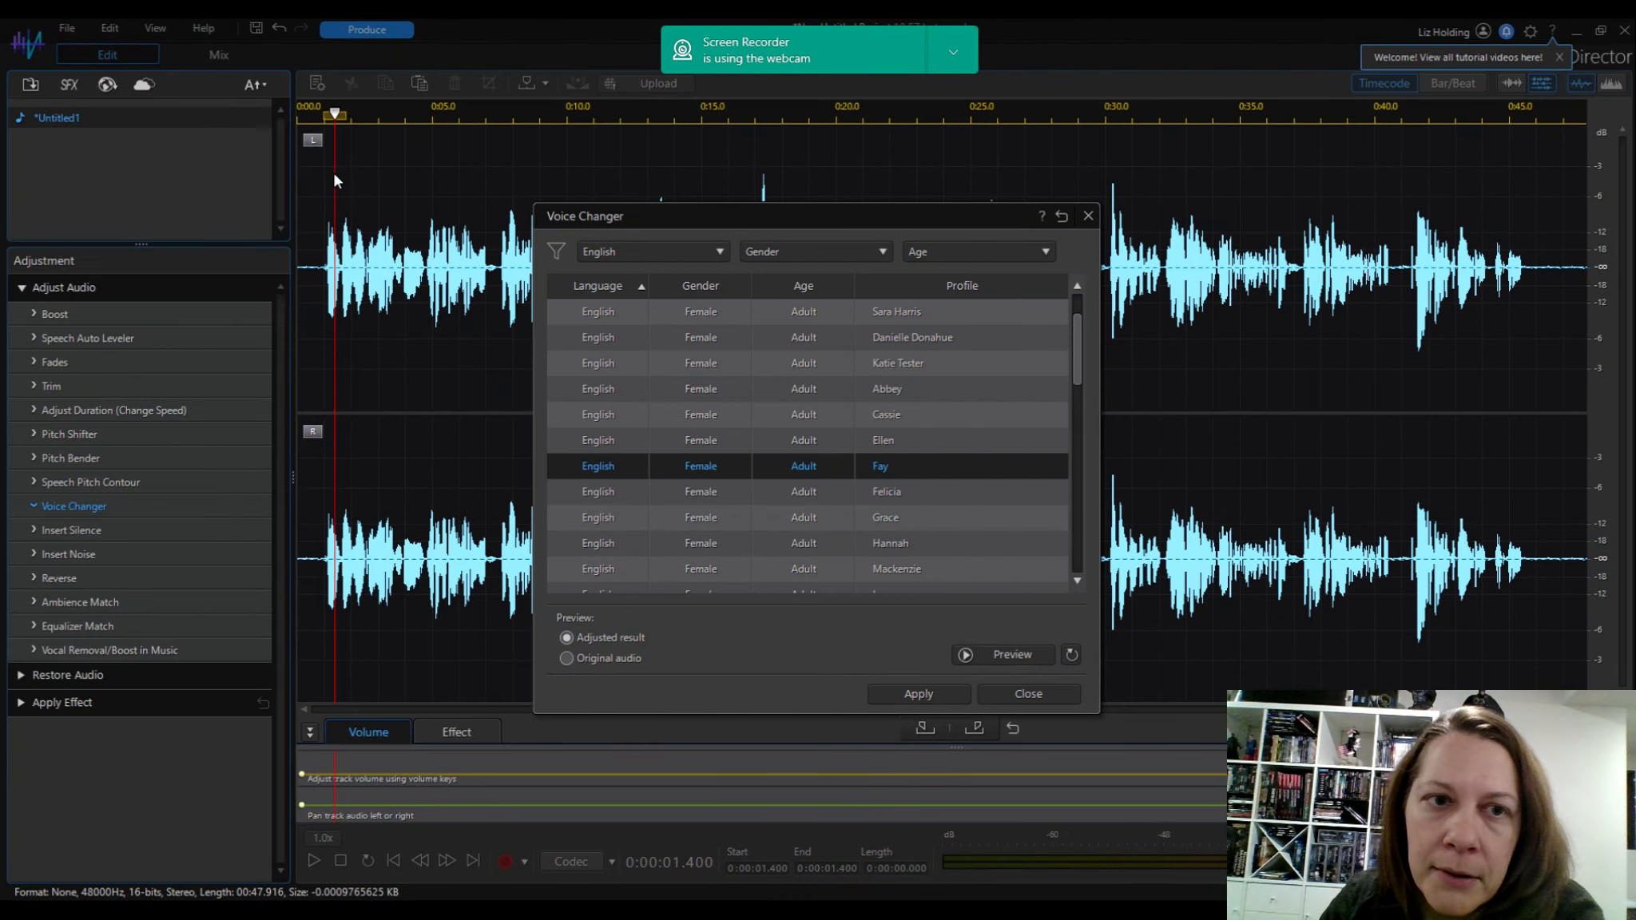
left_click(311, 175)
left_click(964, 654)
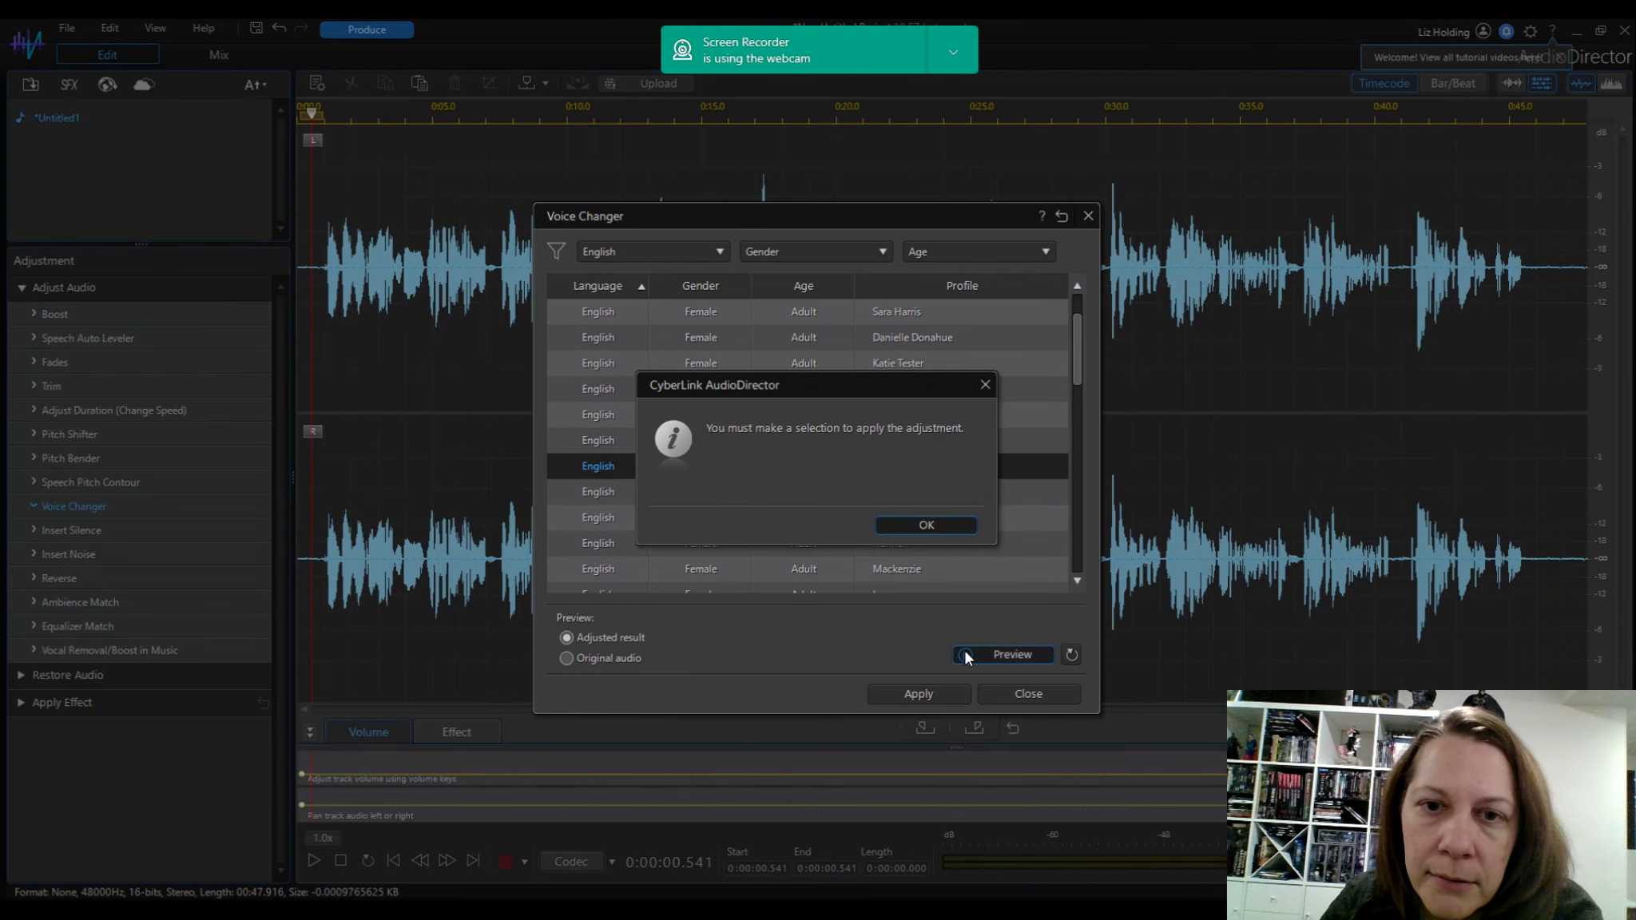
left_click(920, 529)
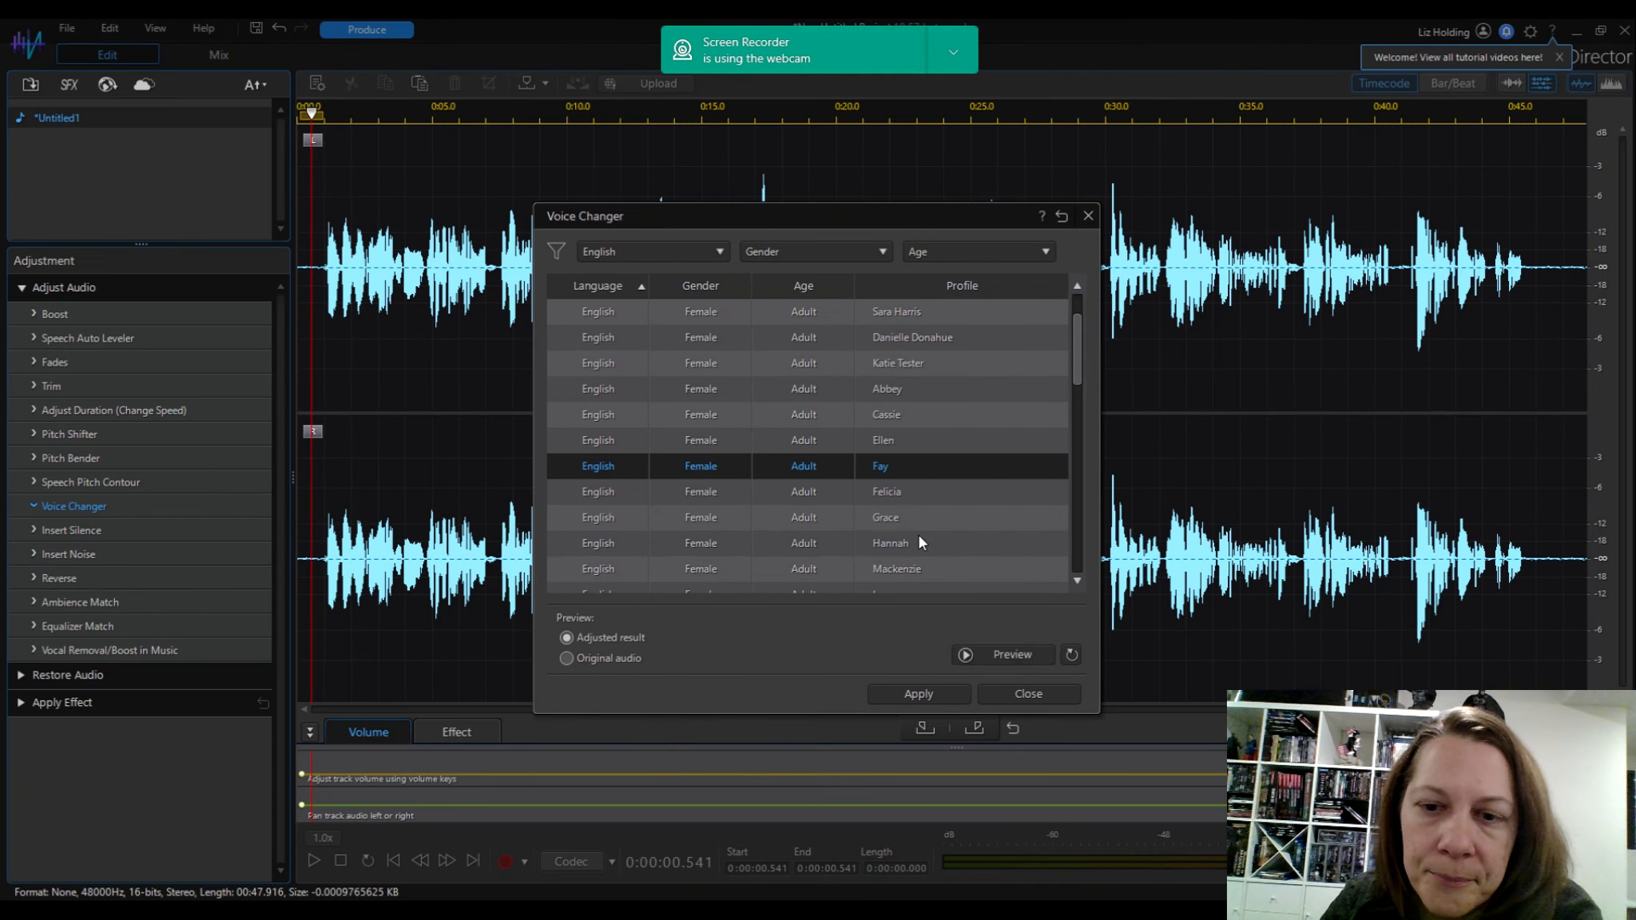
left_click(1015, 693)
Start Voice Changer on the whole recording and filter the profiles to female English voices.
left_click(327, 200)
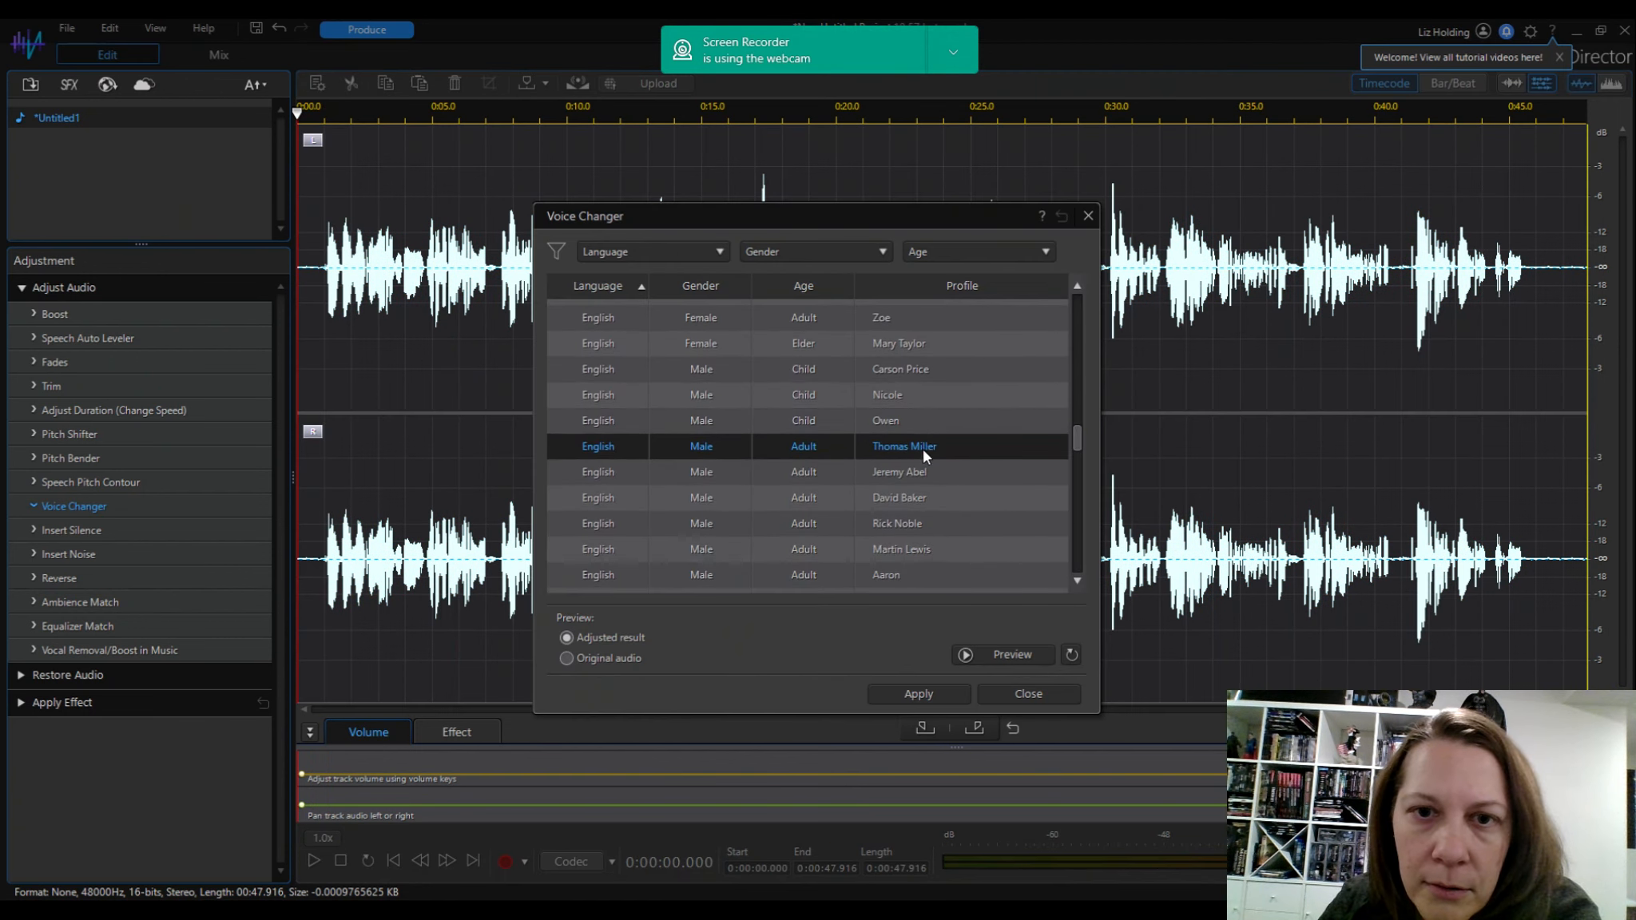
scroll(856, 455, "down", 2)
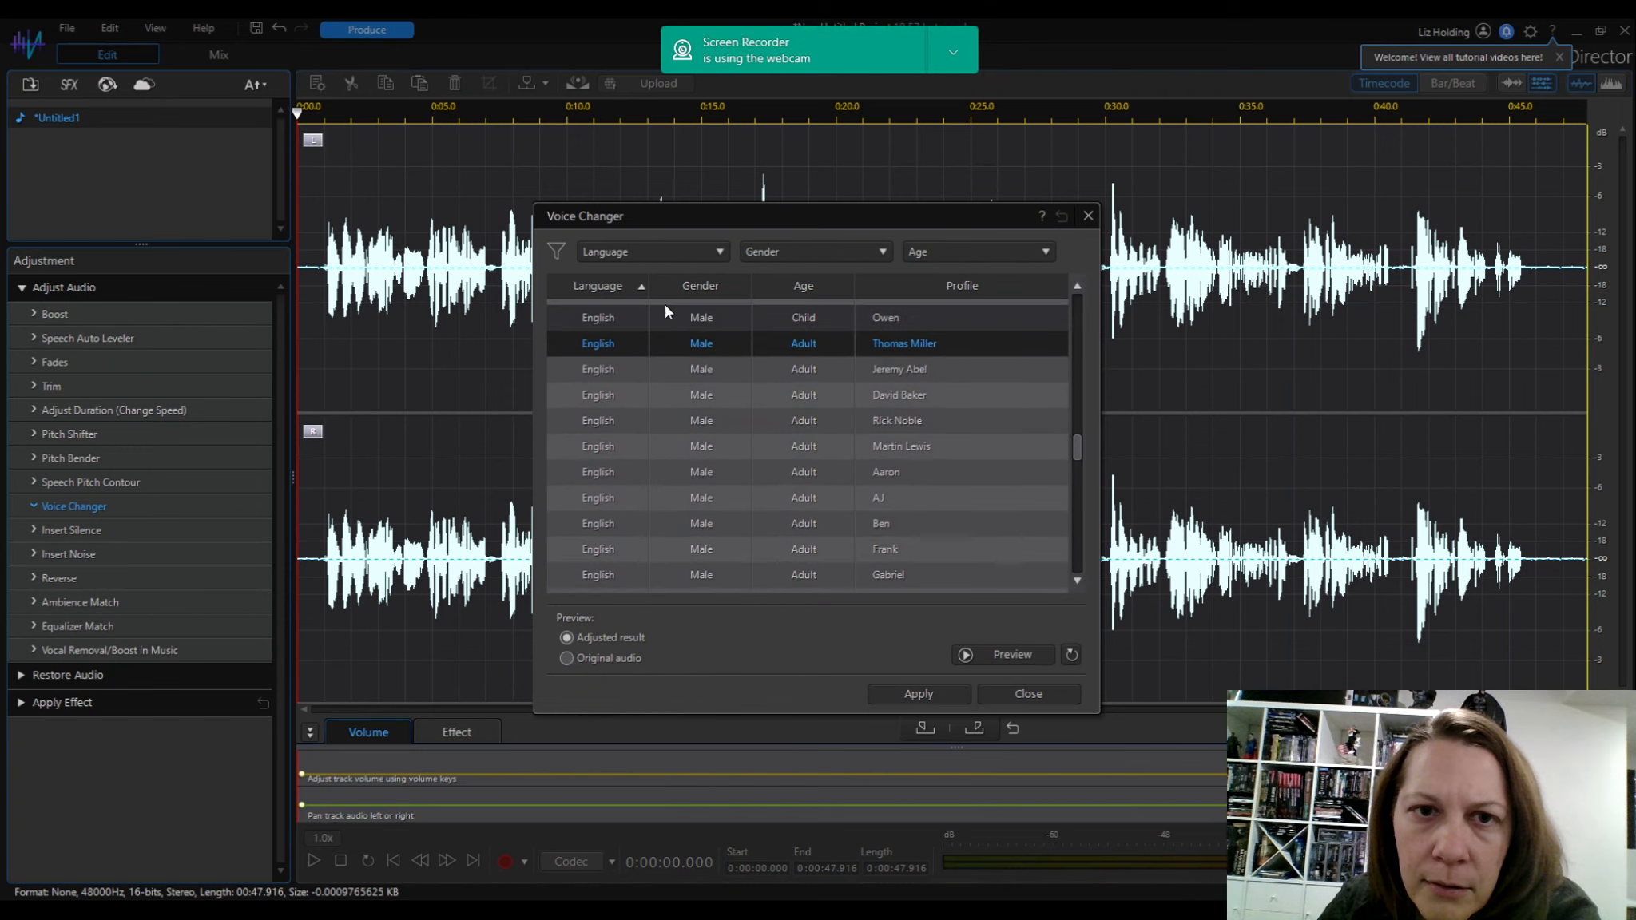
left_click(784, 254)
left_click(767, 280)
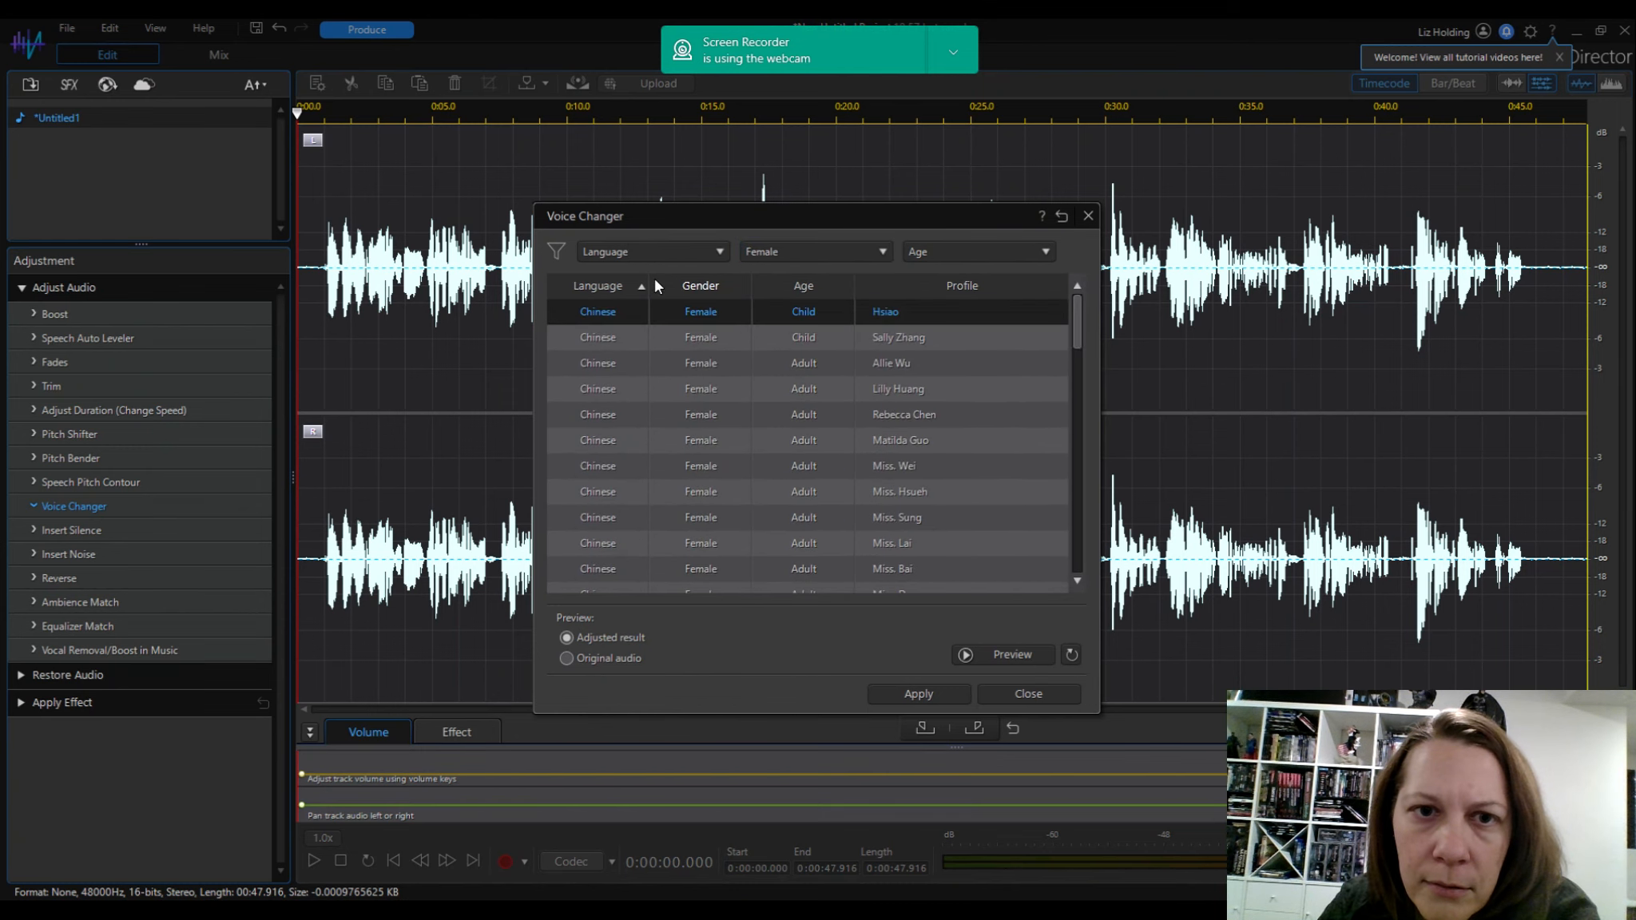
left_click(675, 253)
left_click(624, 284)
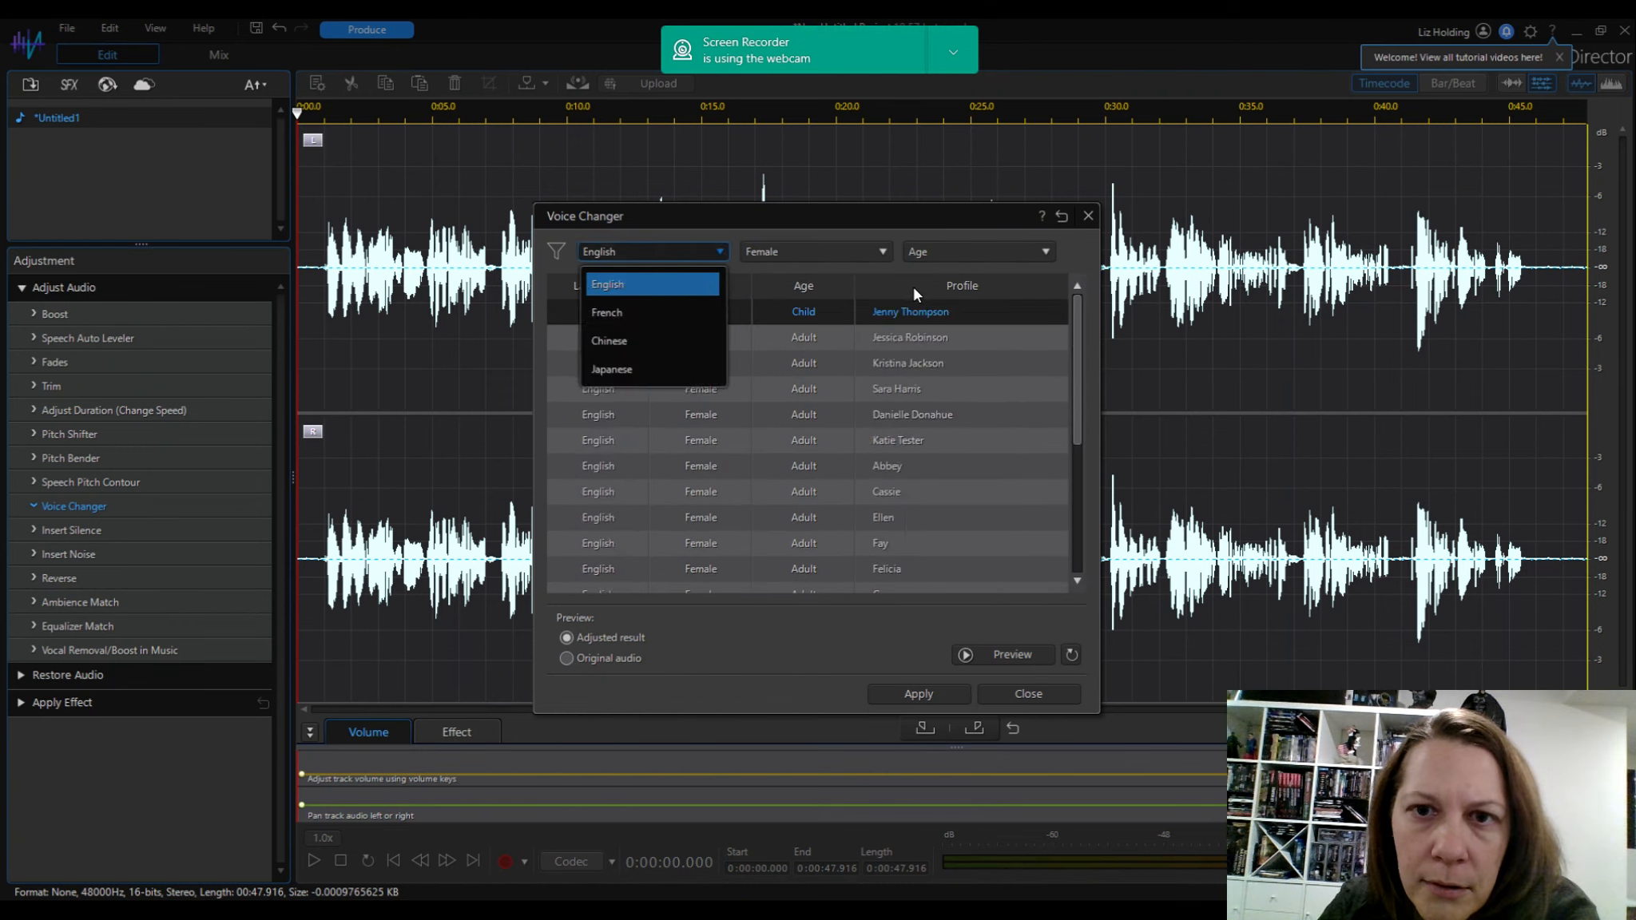
left_click(950, 532)
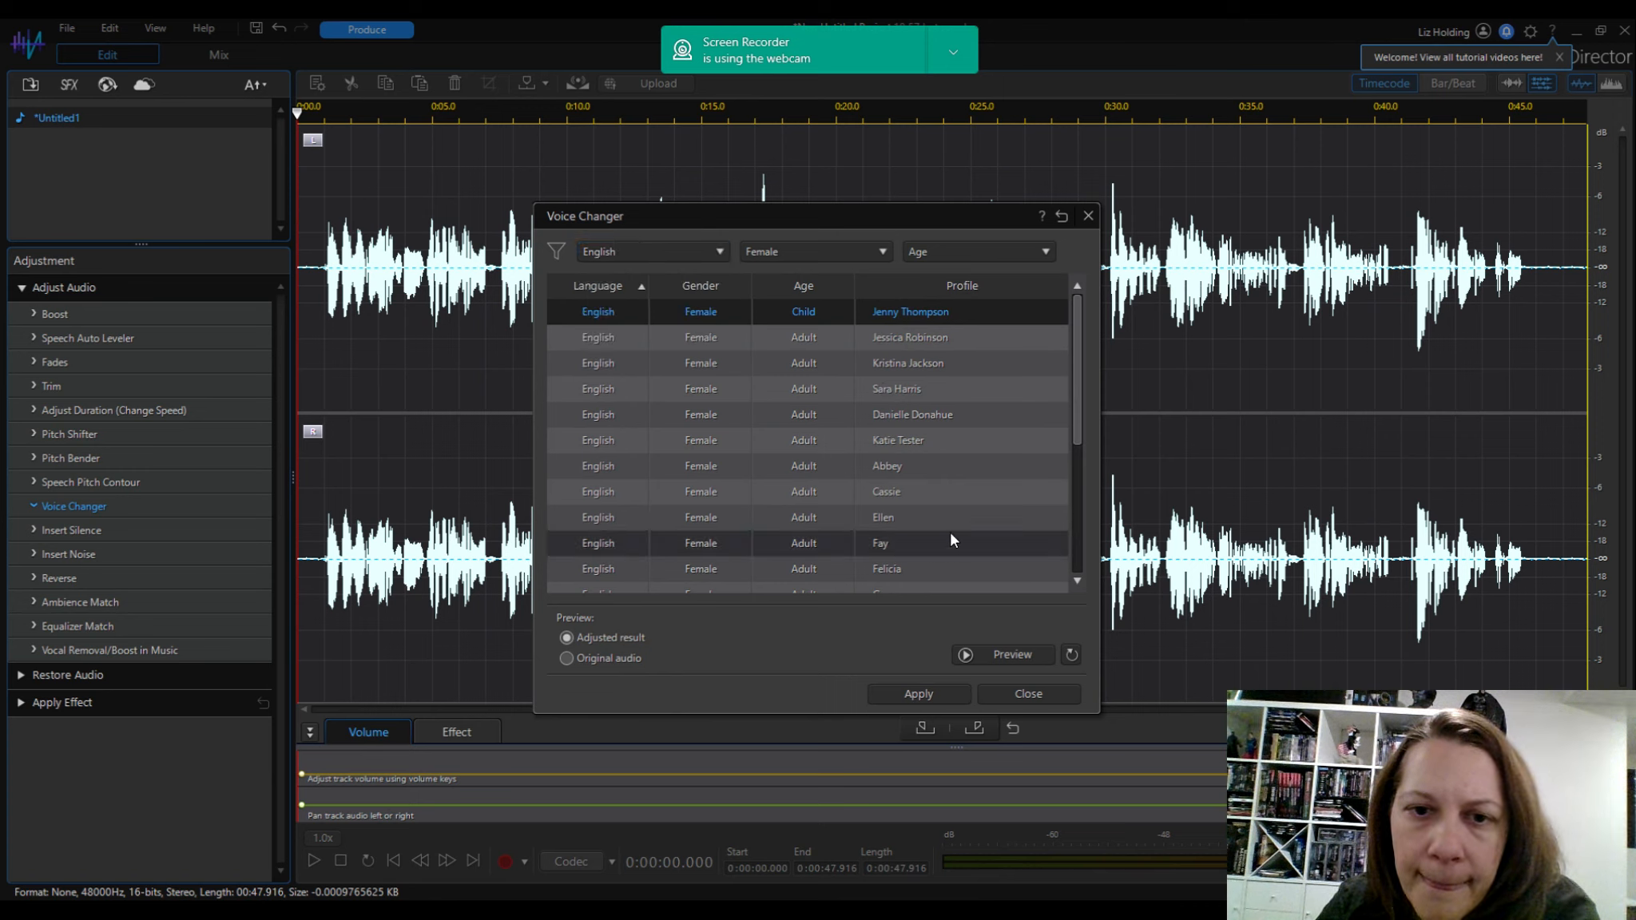
Choose the adult female Fay profile and preview the first few seconds of the adjusted voice.
scroll(800, 499, "down", 1)
left_click(837, 494)
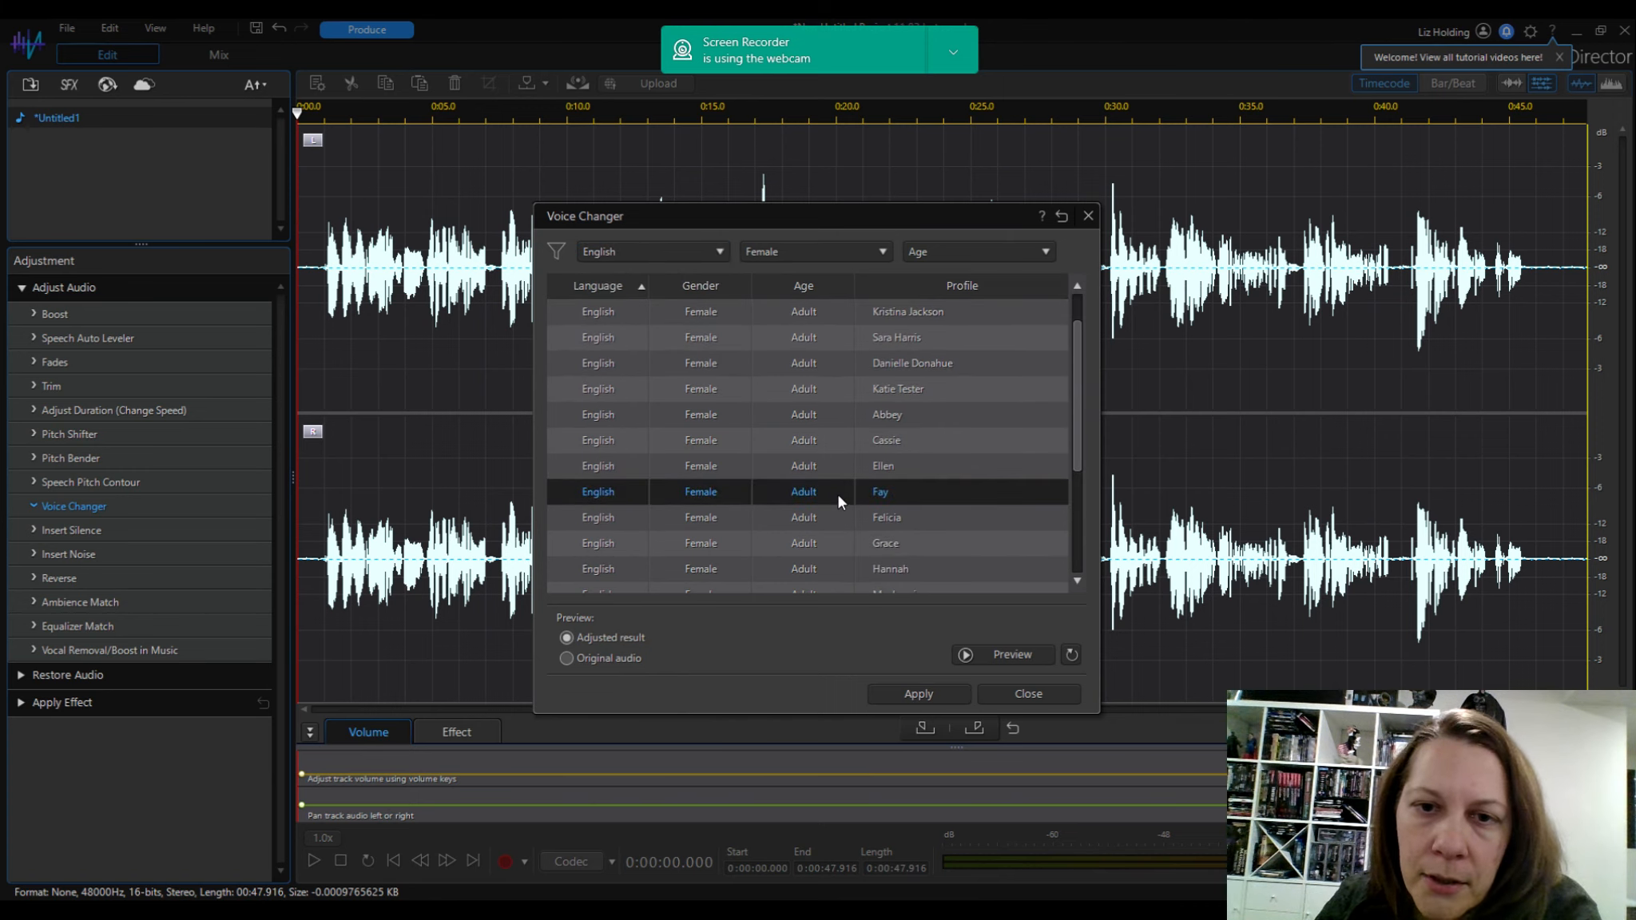
scroll(890, 498, "down", 1)
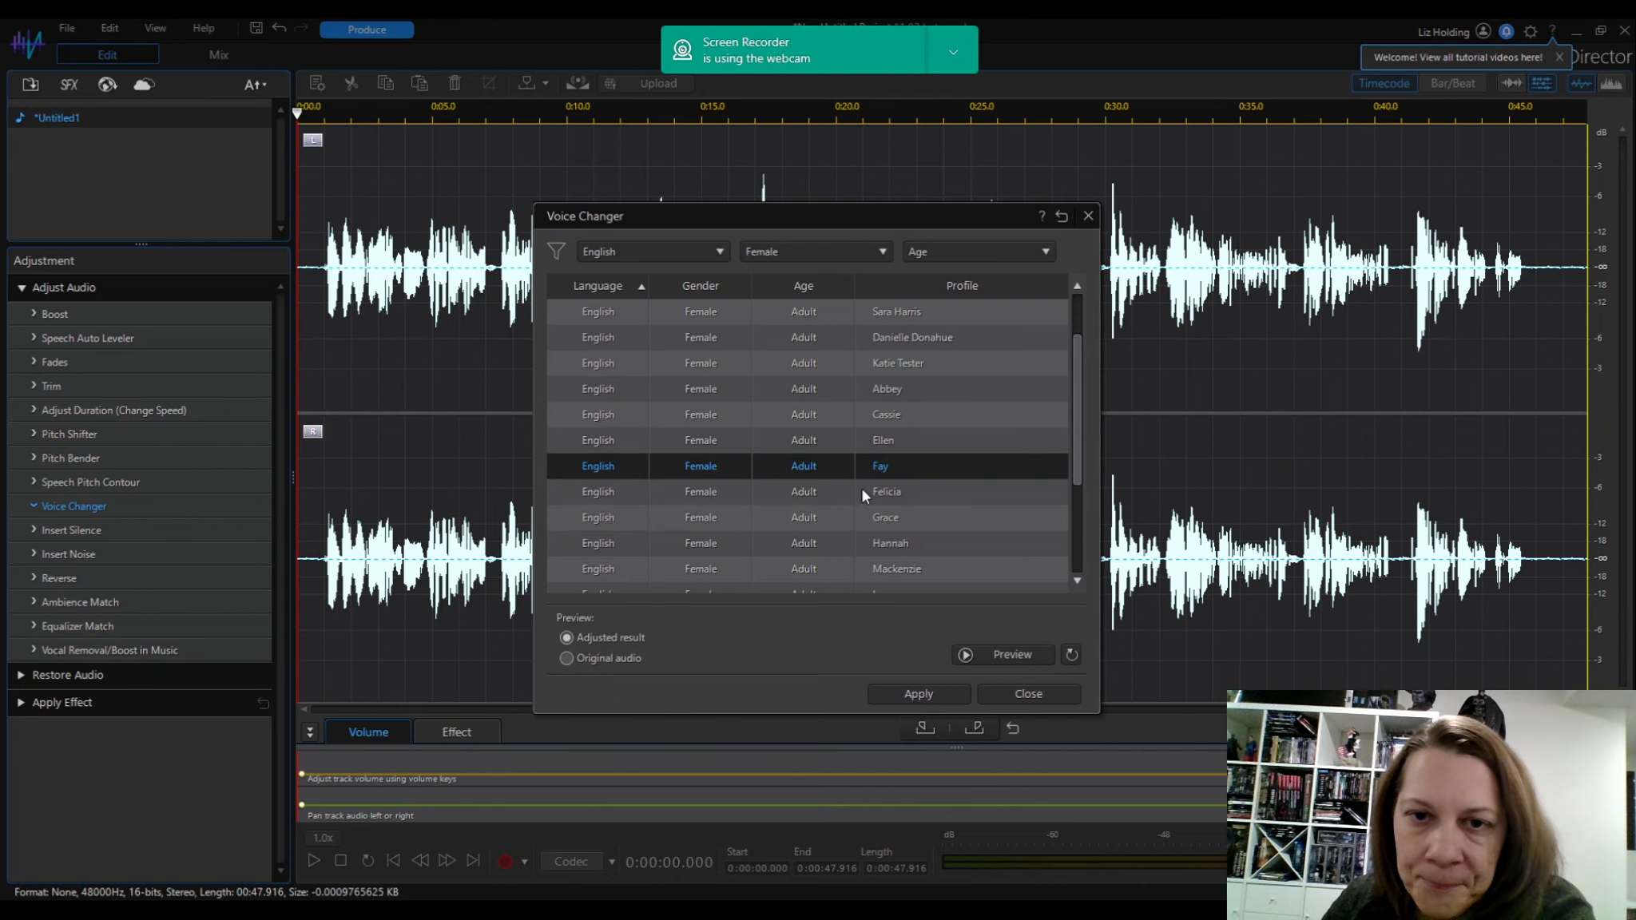
left_click(965, 657)
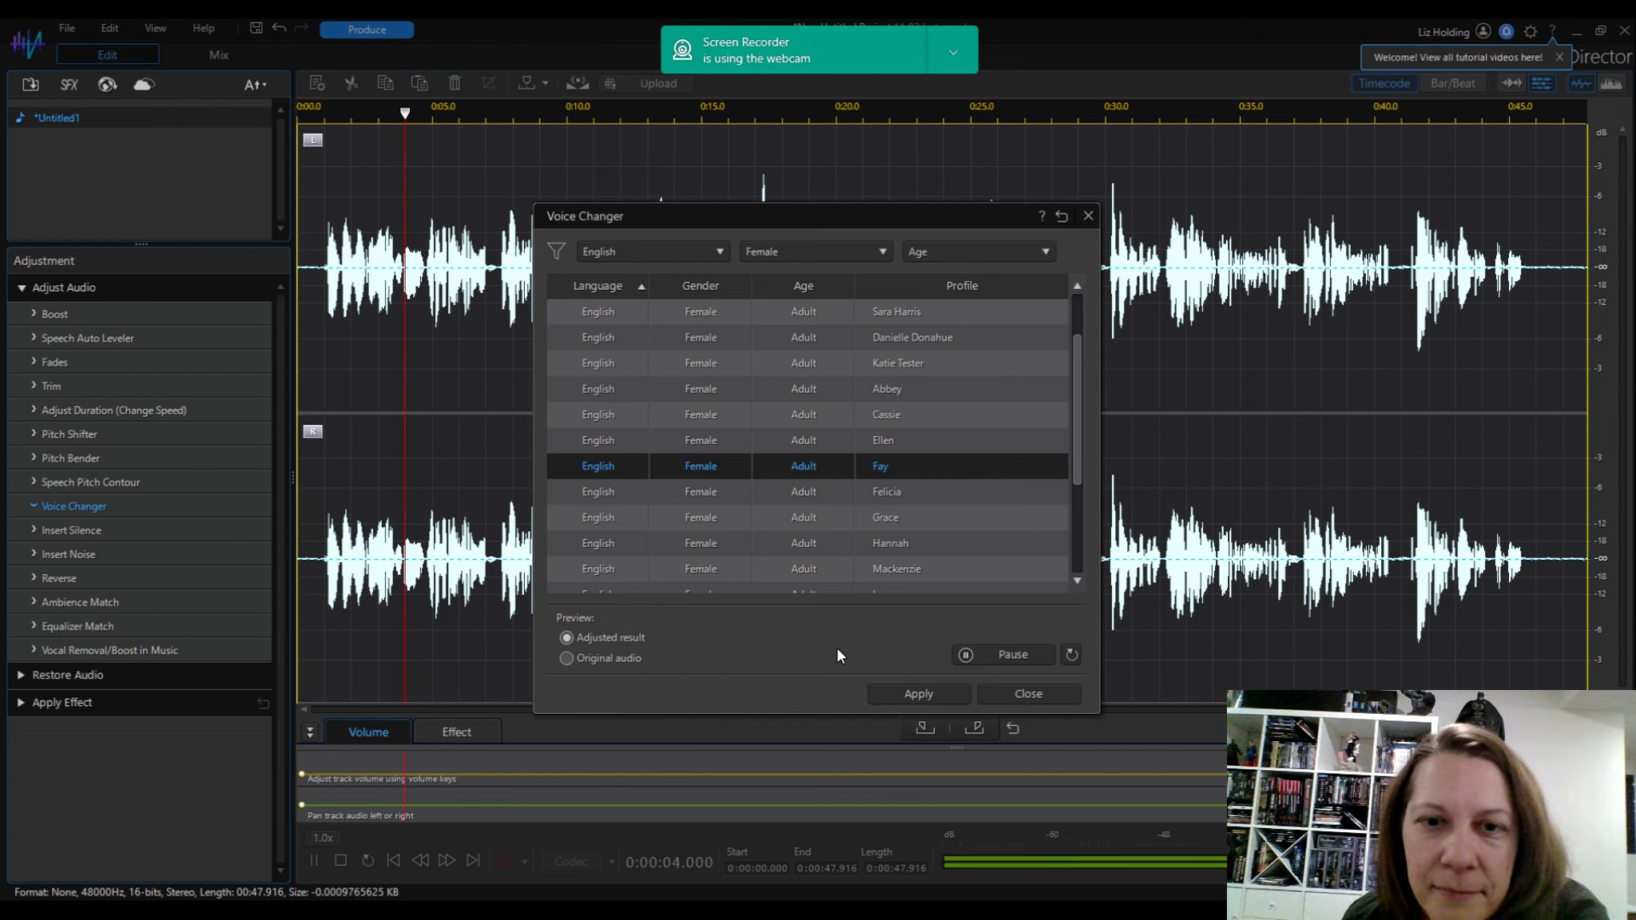
left_click(1034, 652)
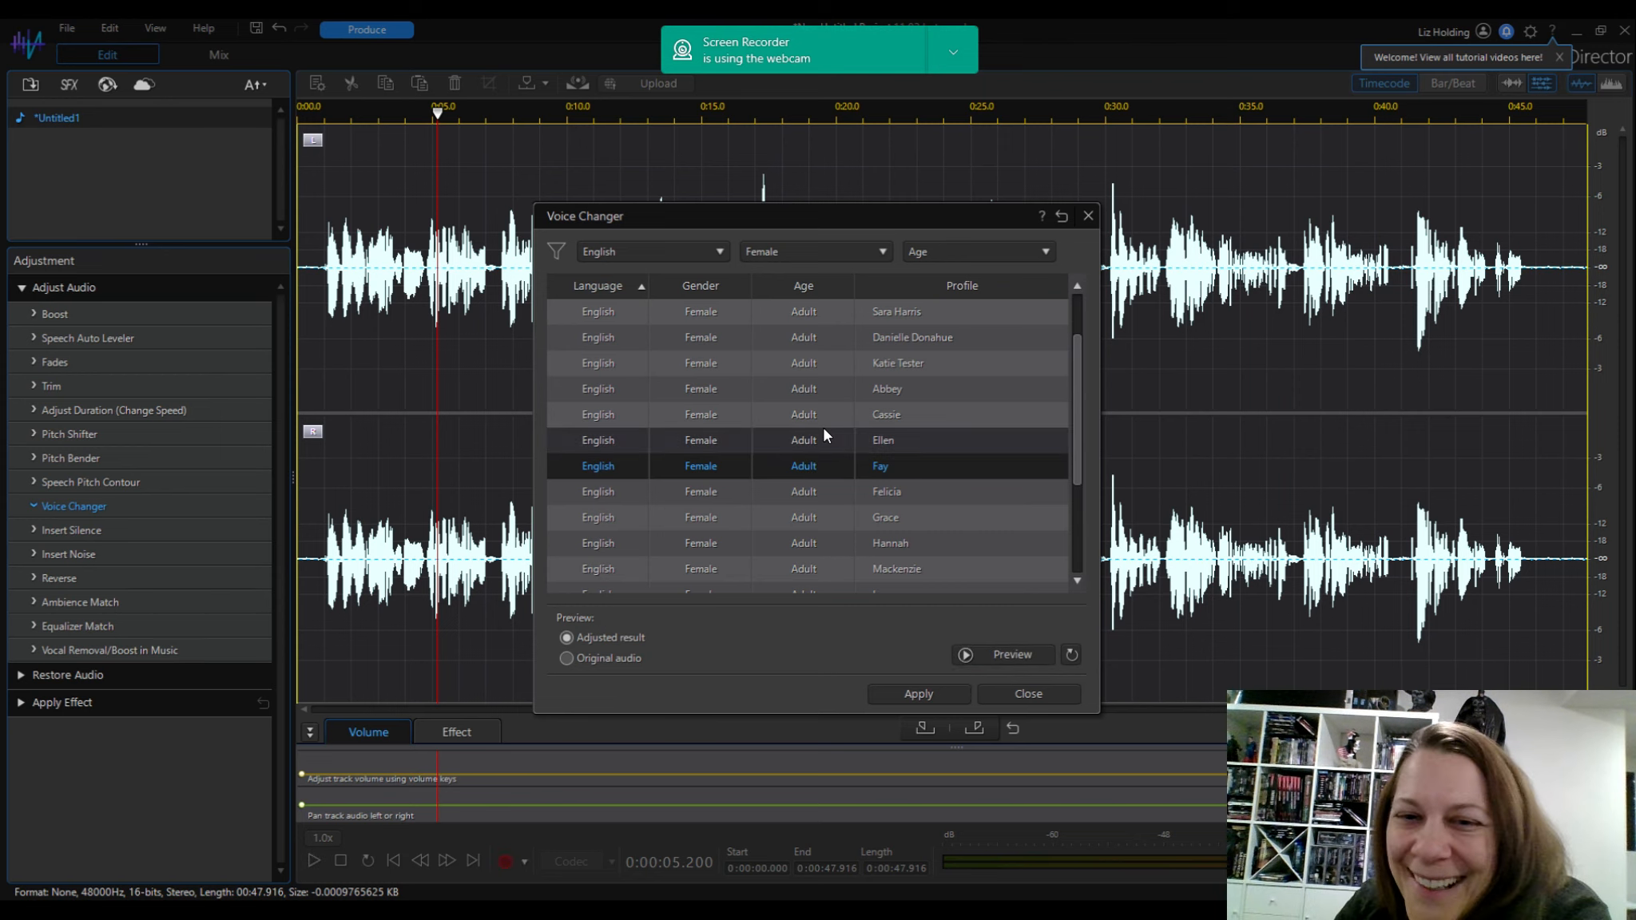
Browse the remaining female profiles and change the gender filter to Male only.
scroll(816, 434, "down", 3)
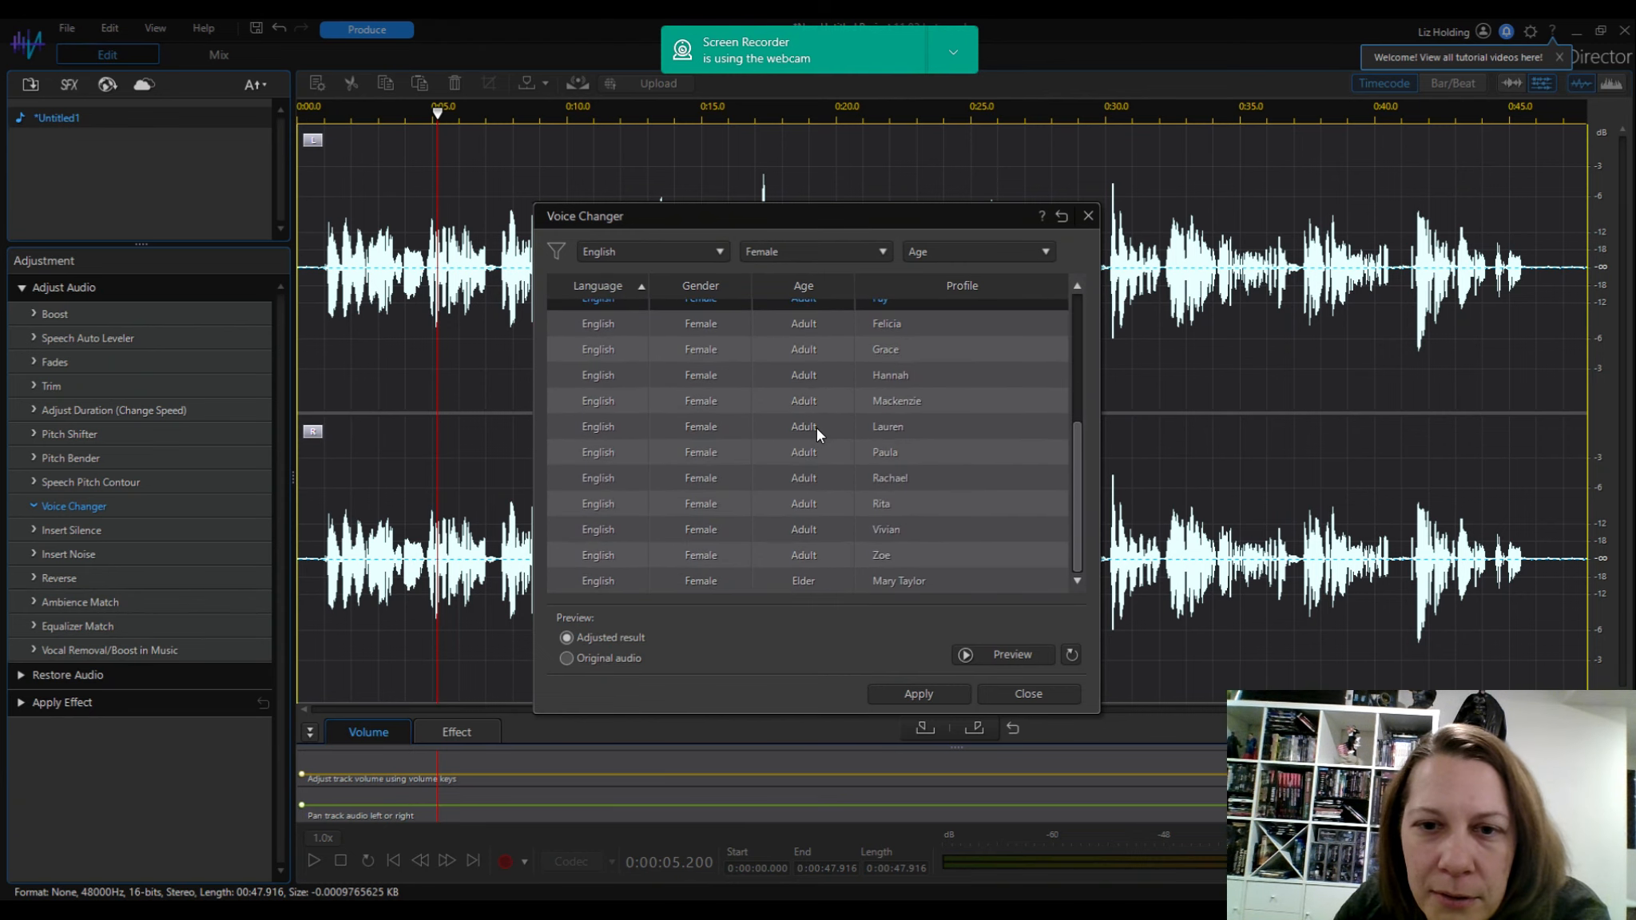
left_click(826, 252)
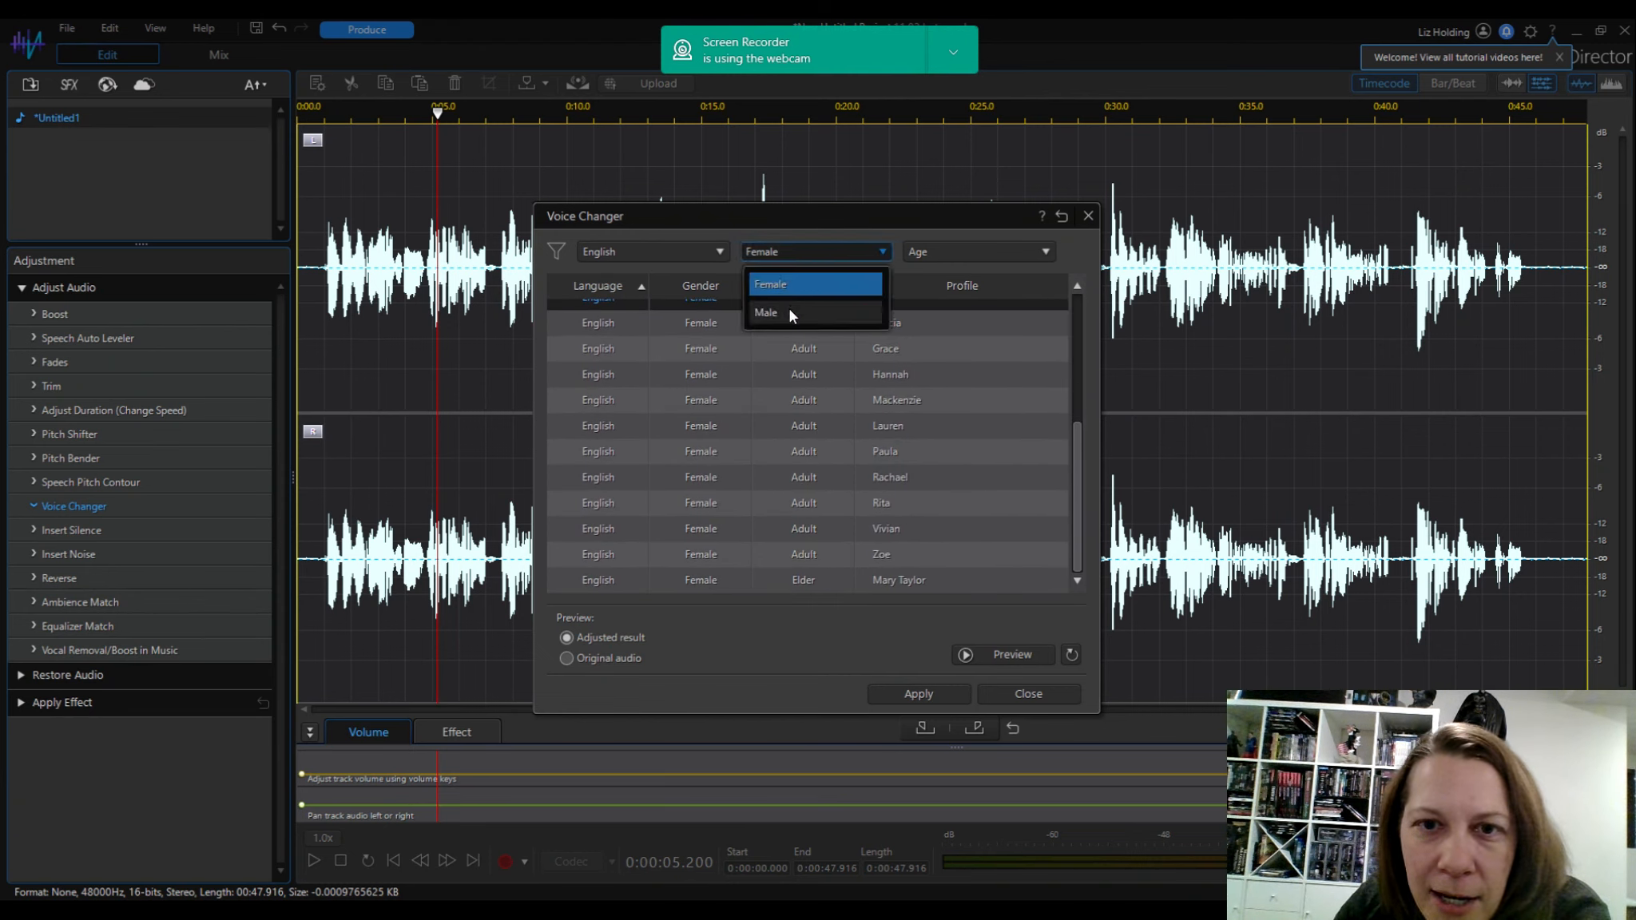
left_click(790, 311)
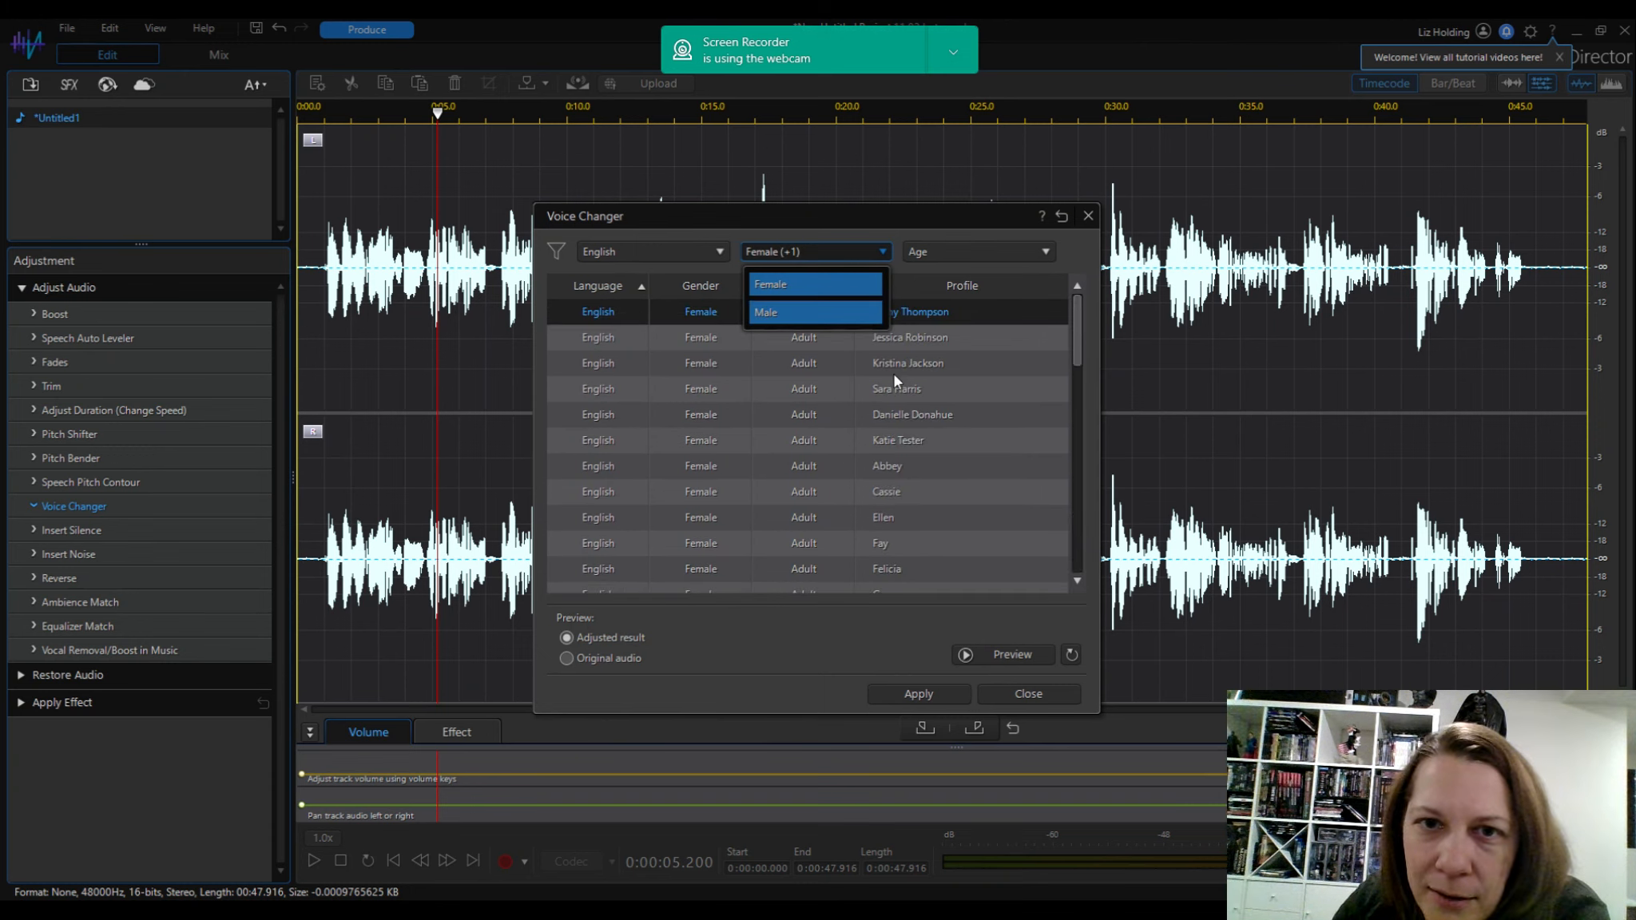
left_click(821, 286)
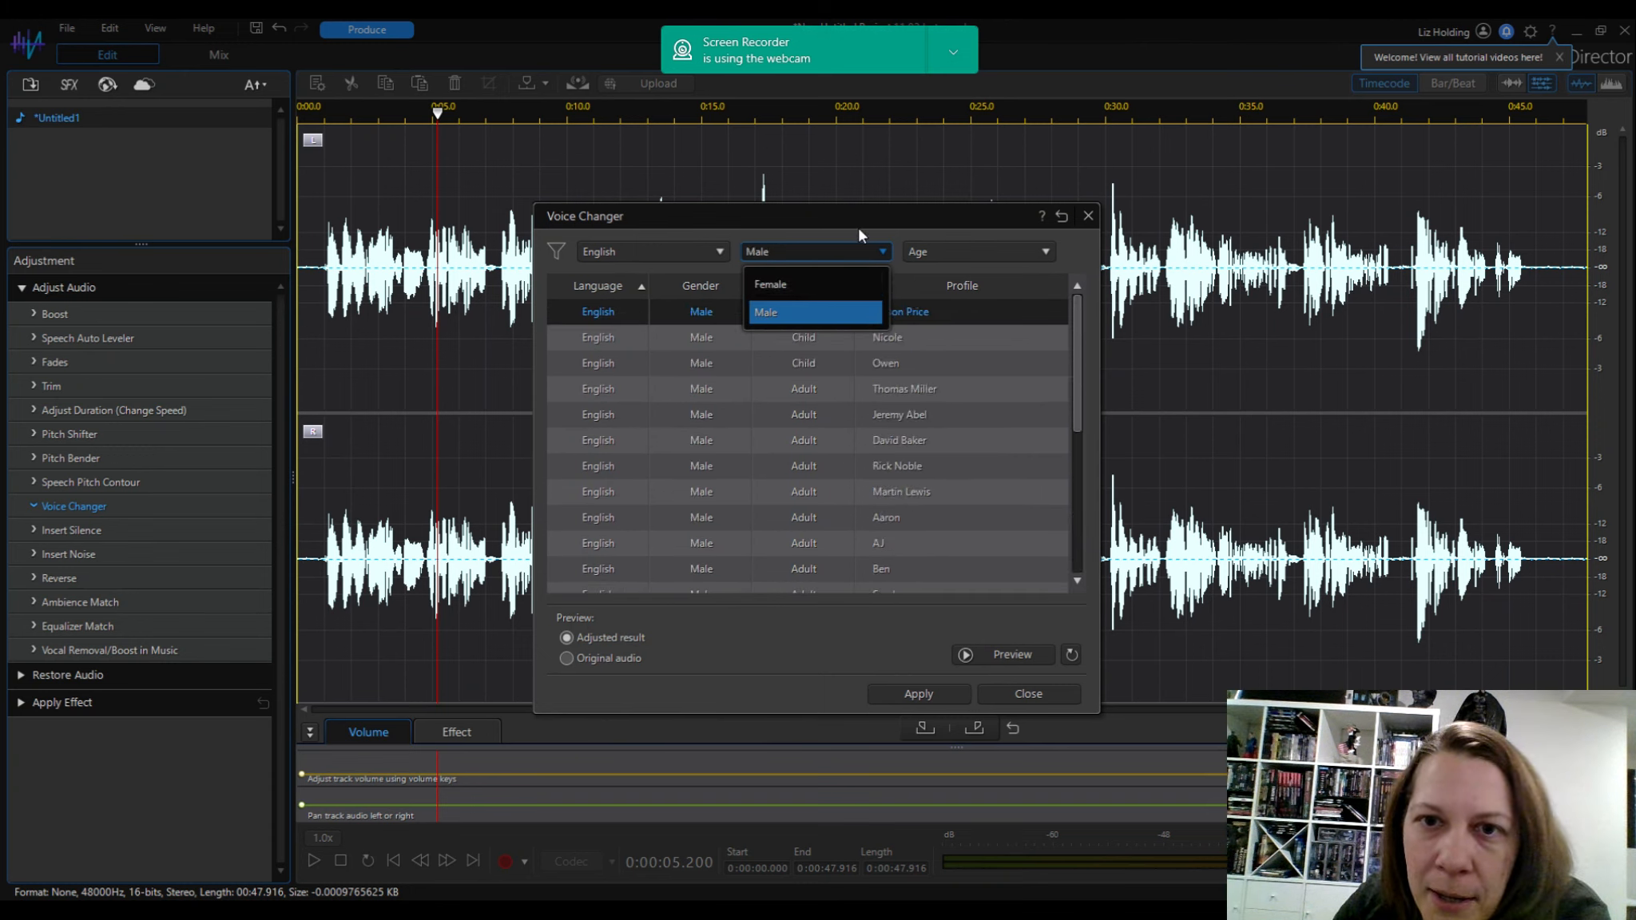
Choose the English male profile listed just above Eric, preview it, apply it to the recording and close Voice Changer.
left_click(883, 252)
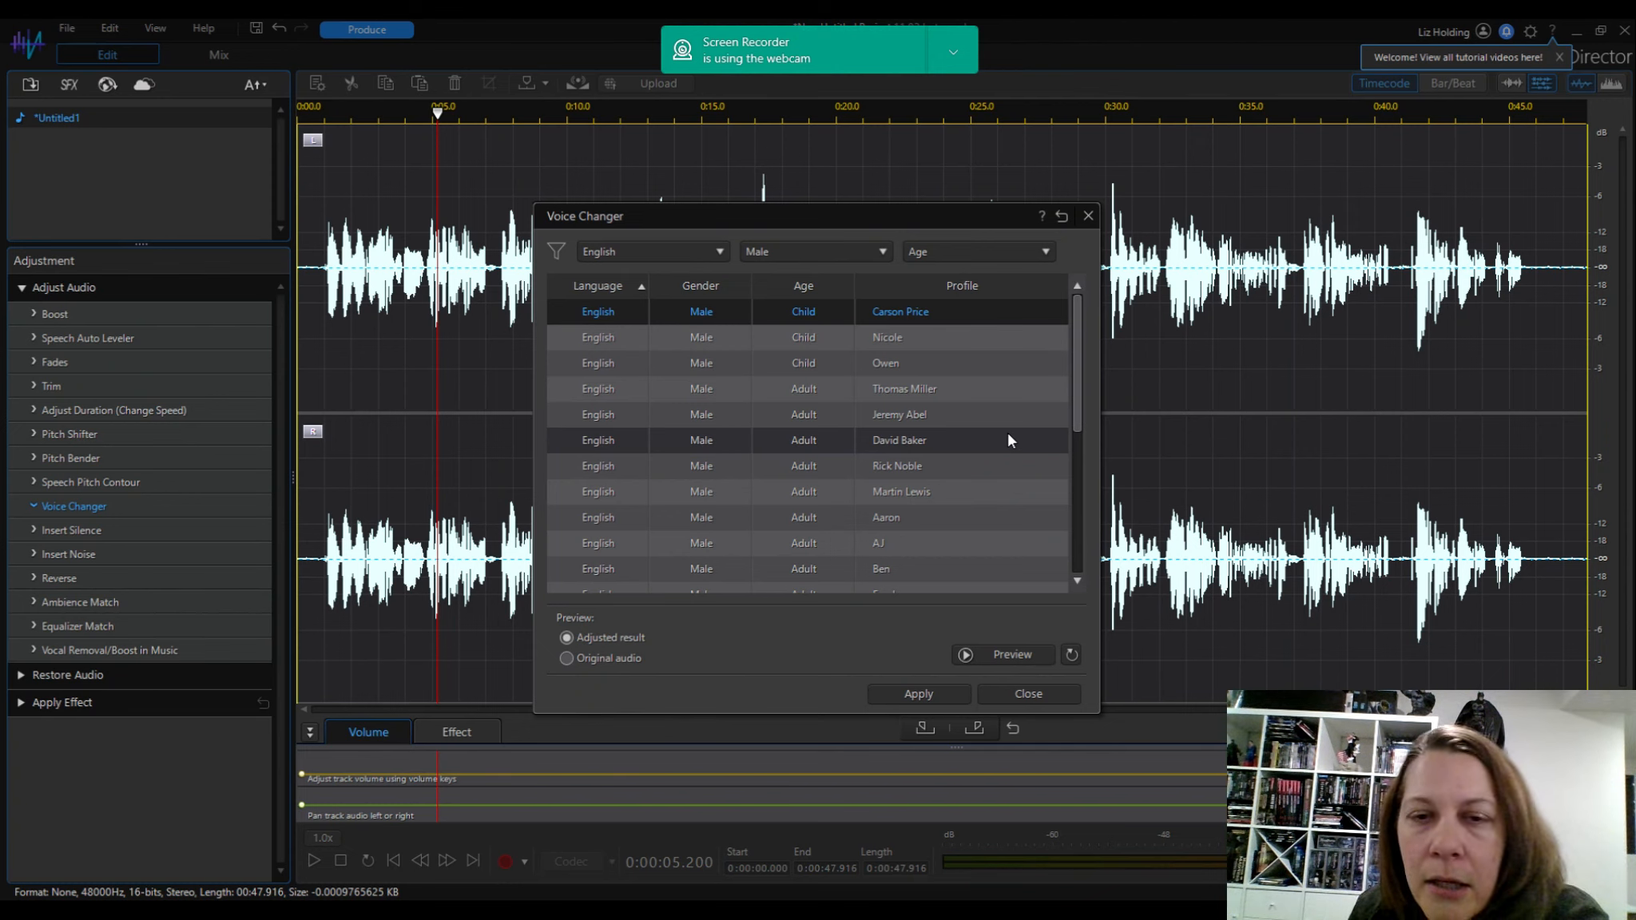
scroll(951, 472, "down", 1)
scroll(911, 509, "down", 5)
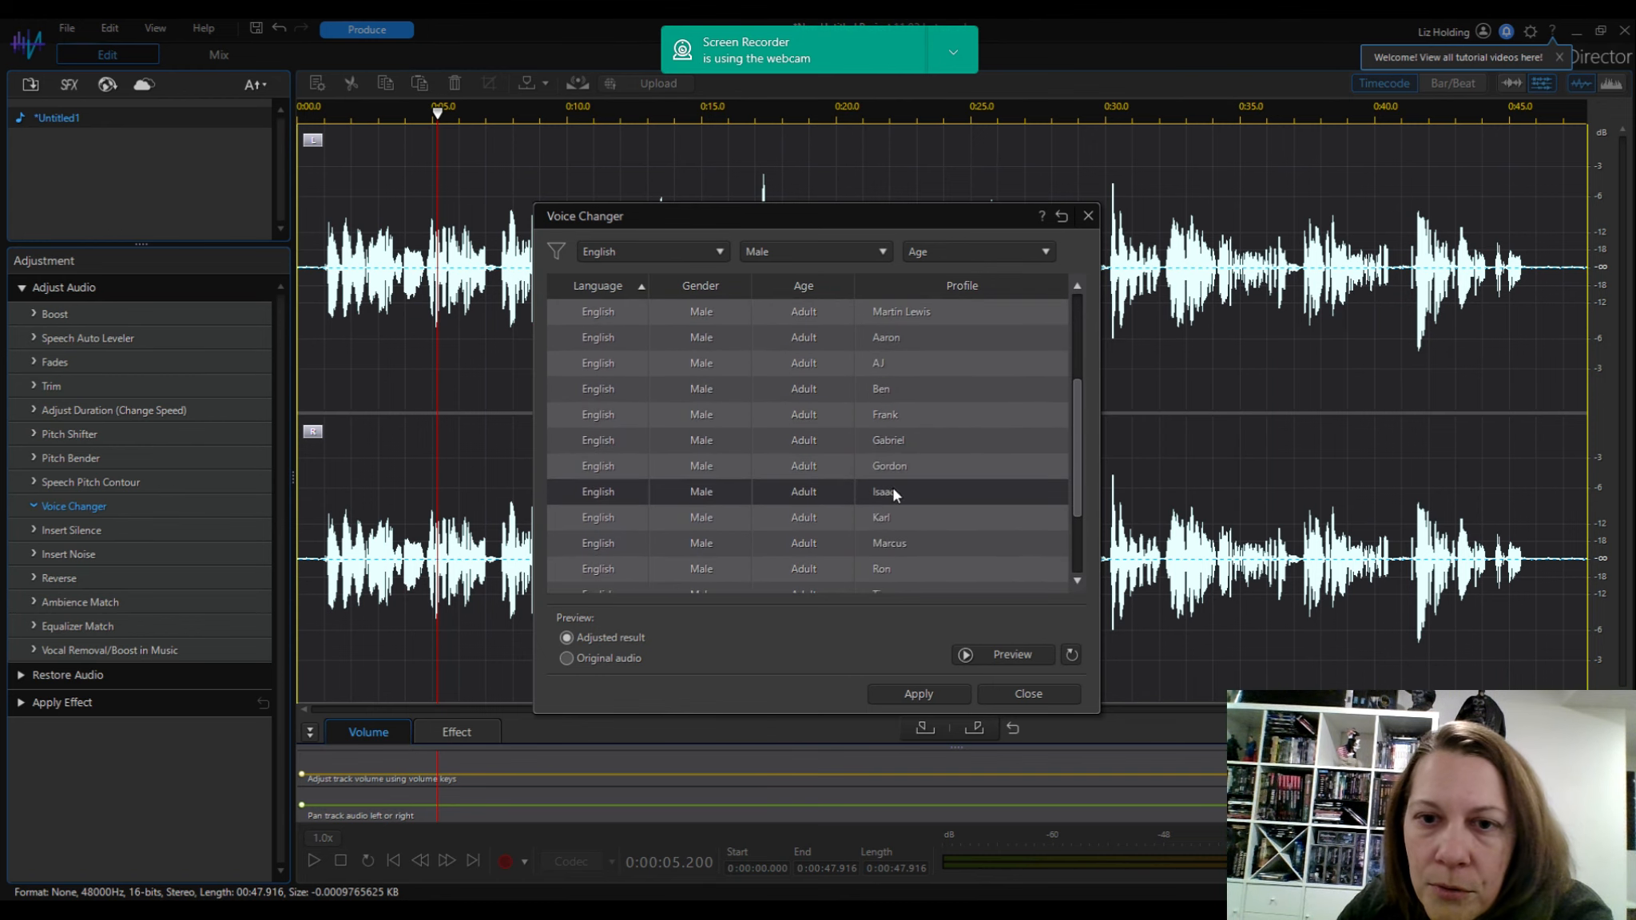
scroll(887, 495, "down", 4)
left_click(869, 534)
left_click(965, 652)
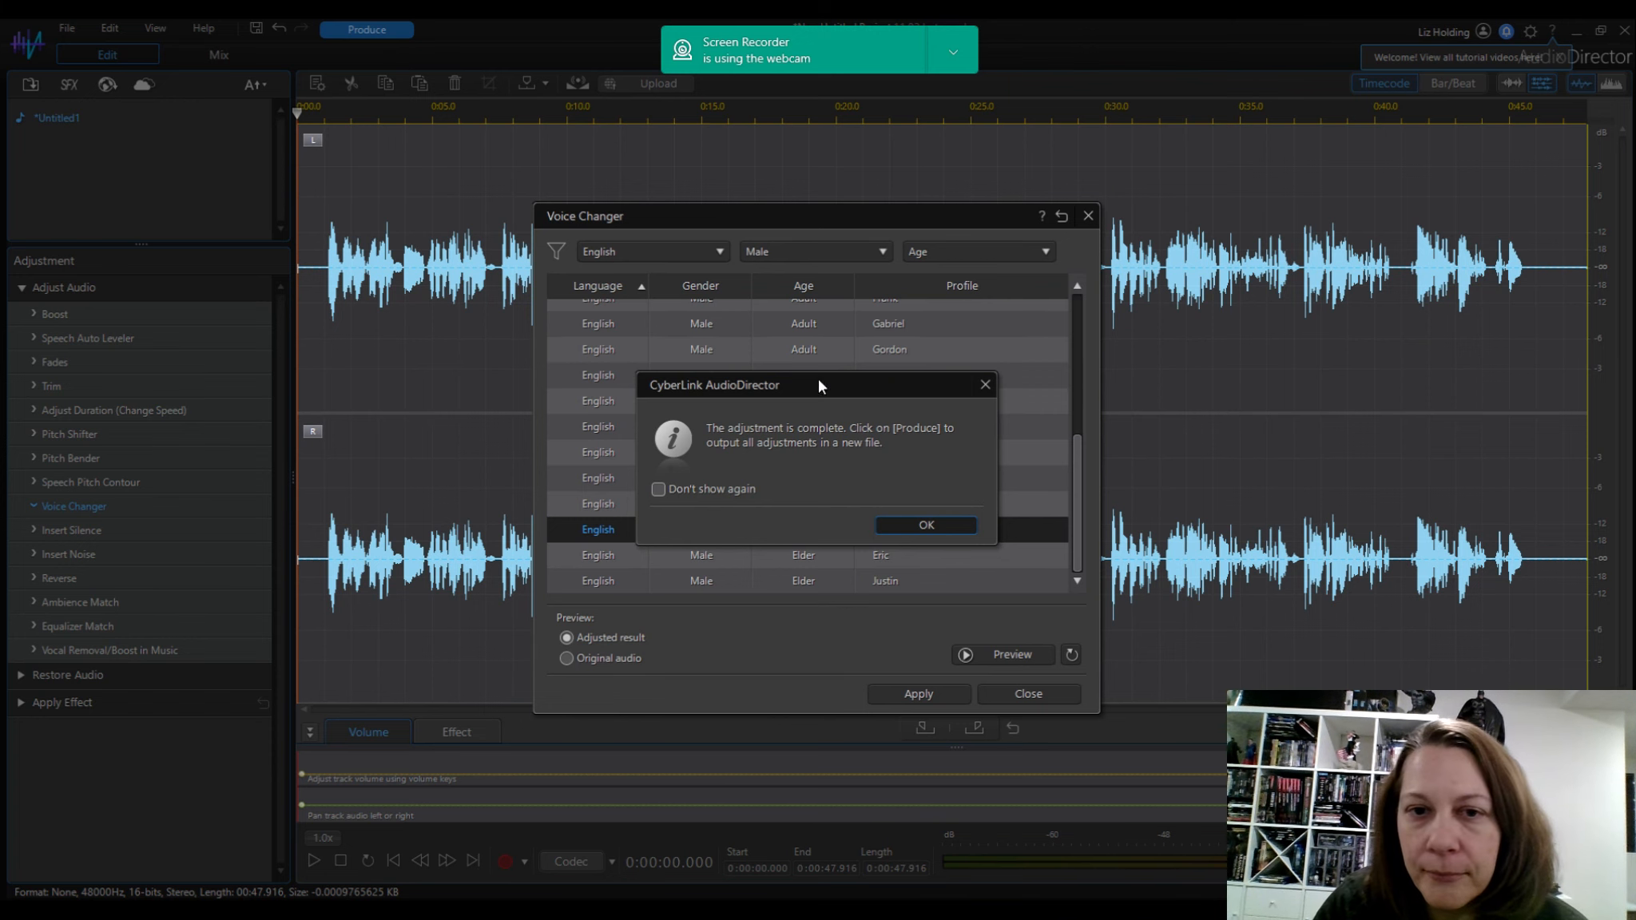
left_click(995, 694)
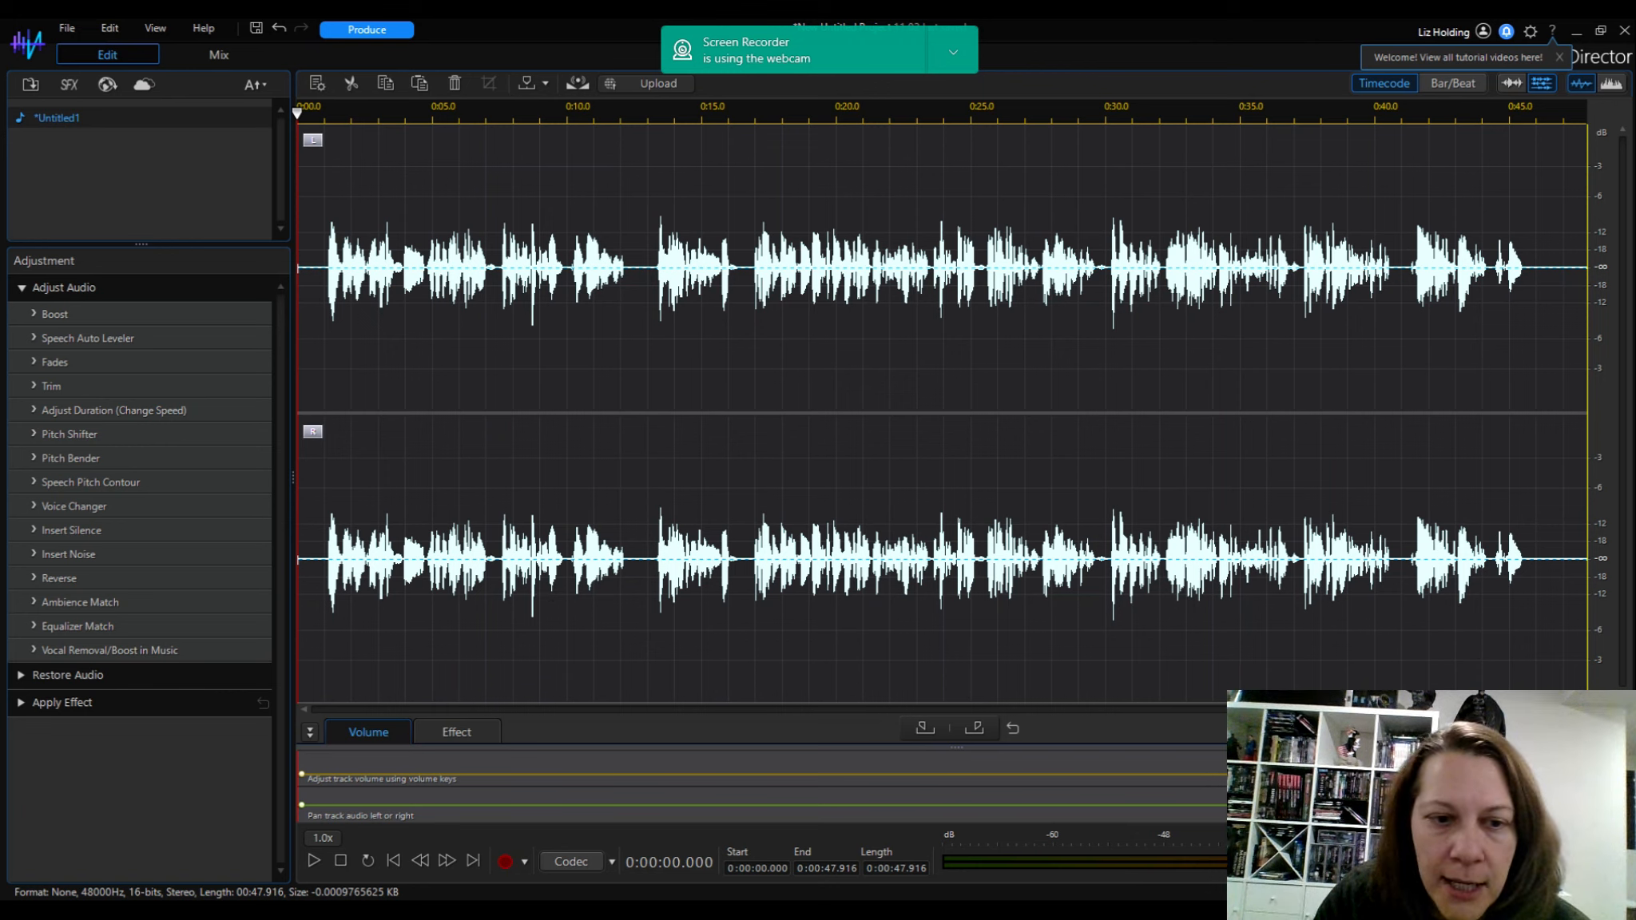
Play the first few seconds of the voice-changed recording, stop playback and show the available Apply Effect options.
left_click(308, 867)
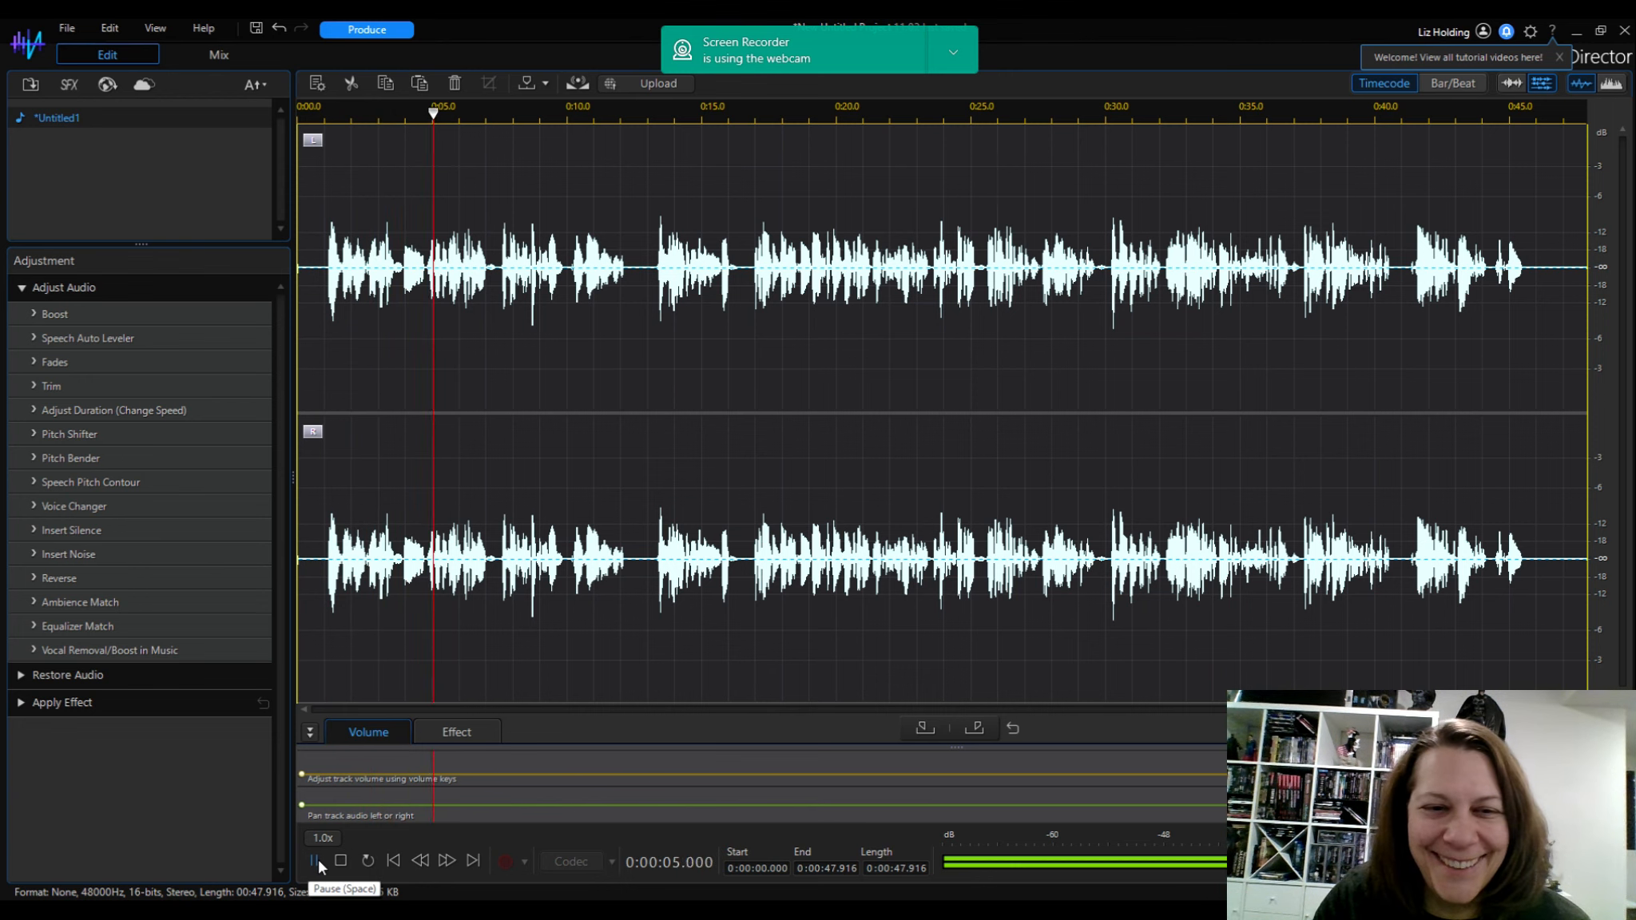
left_click(313, 860)
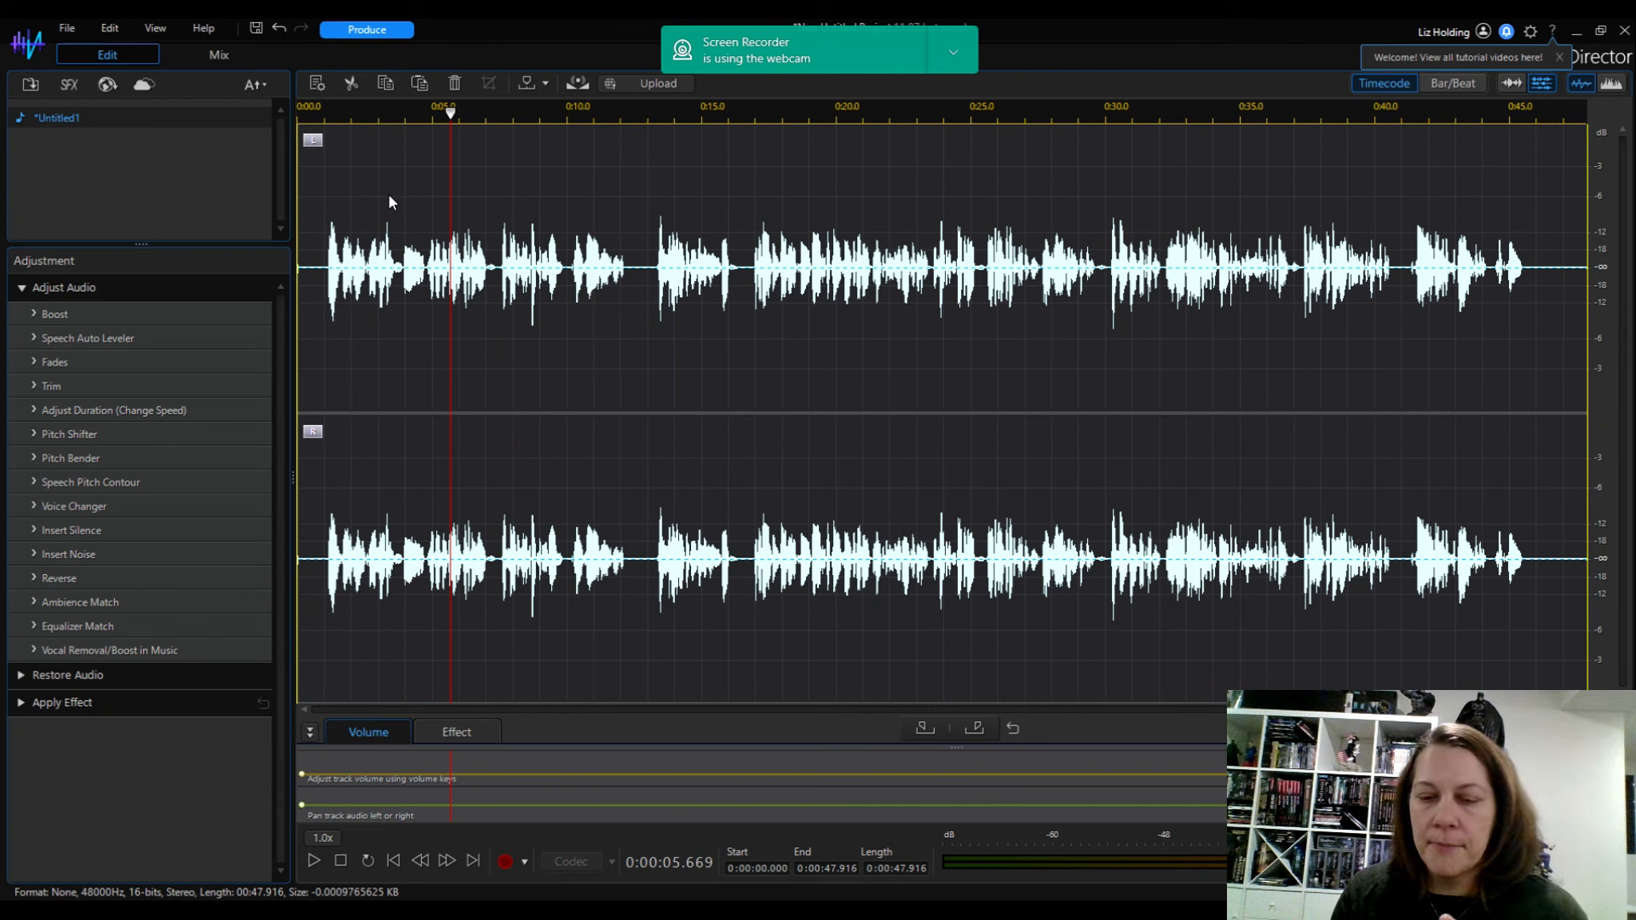
left_click(21, 700)
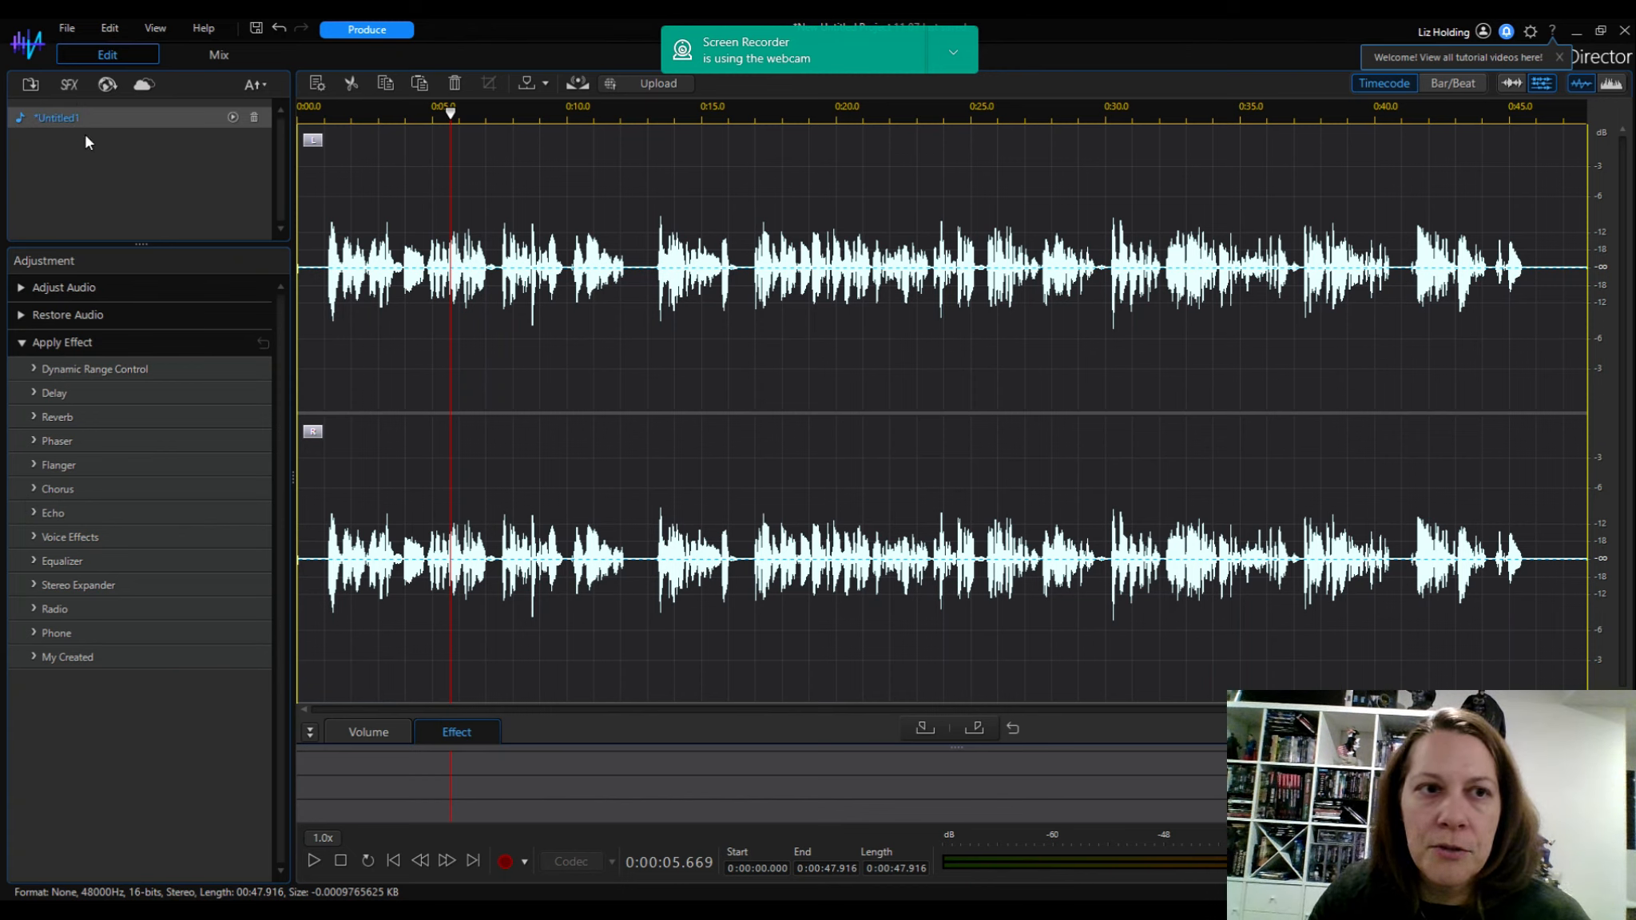
Start producing the recording as an audio file named Sample Track, saved in the AudioDirector live folder.
left_click(67, 28)
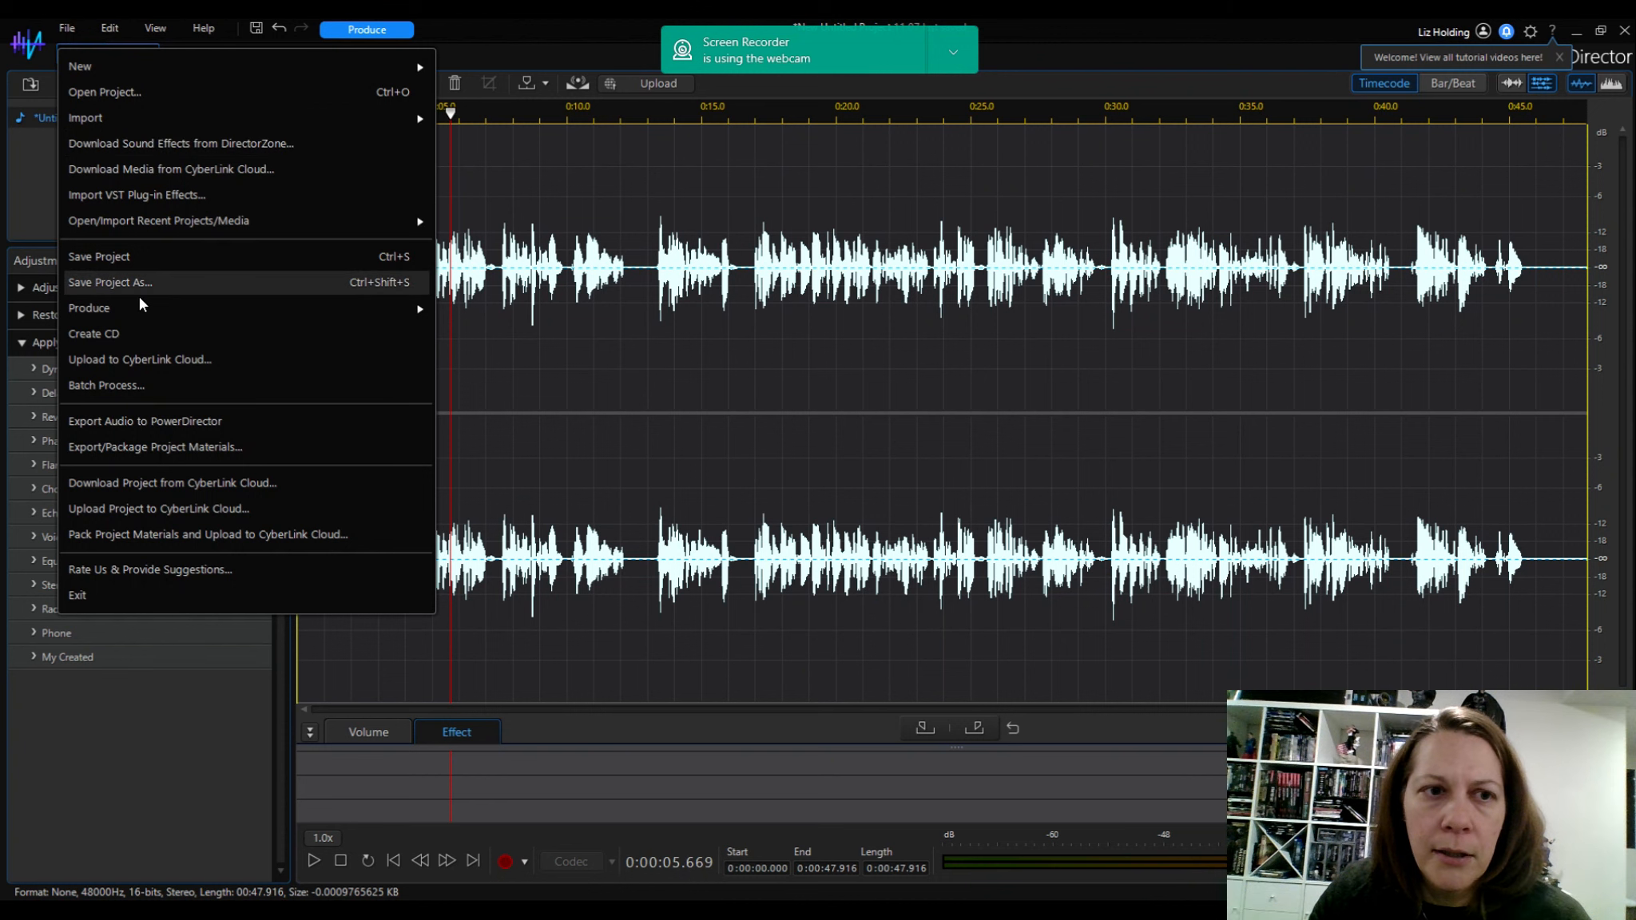
mouse_move(145, 307)
left_click(464, 309)
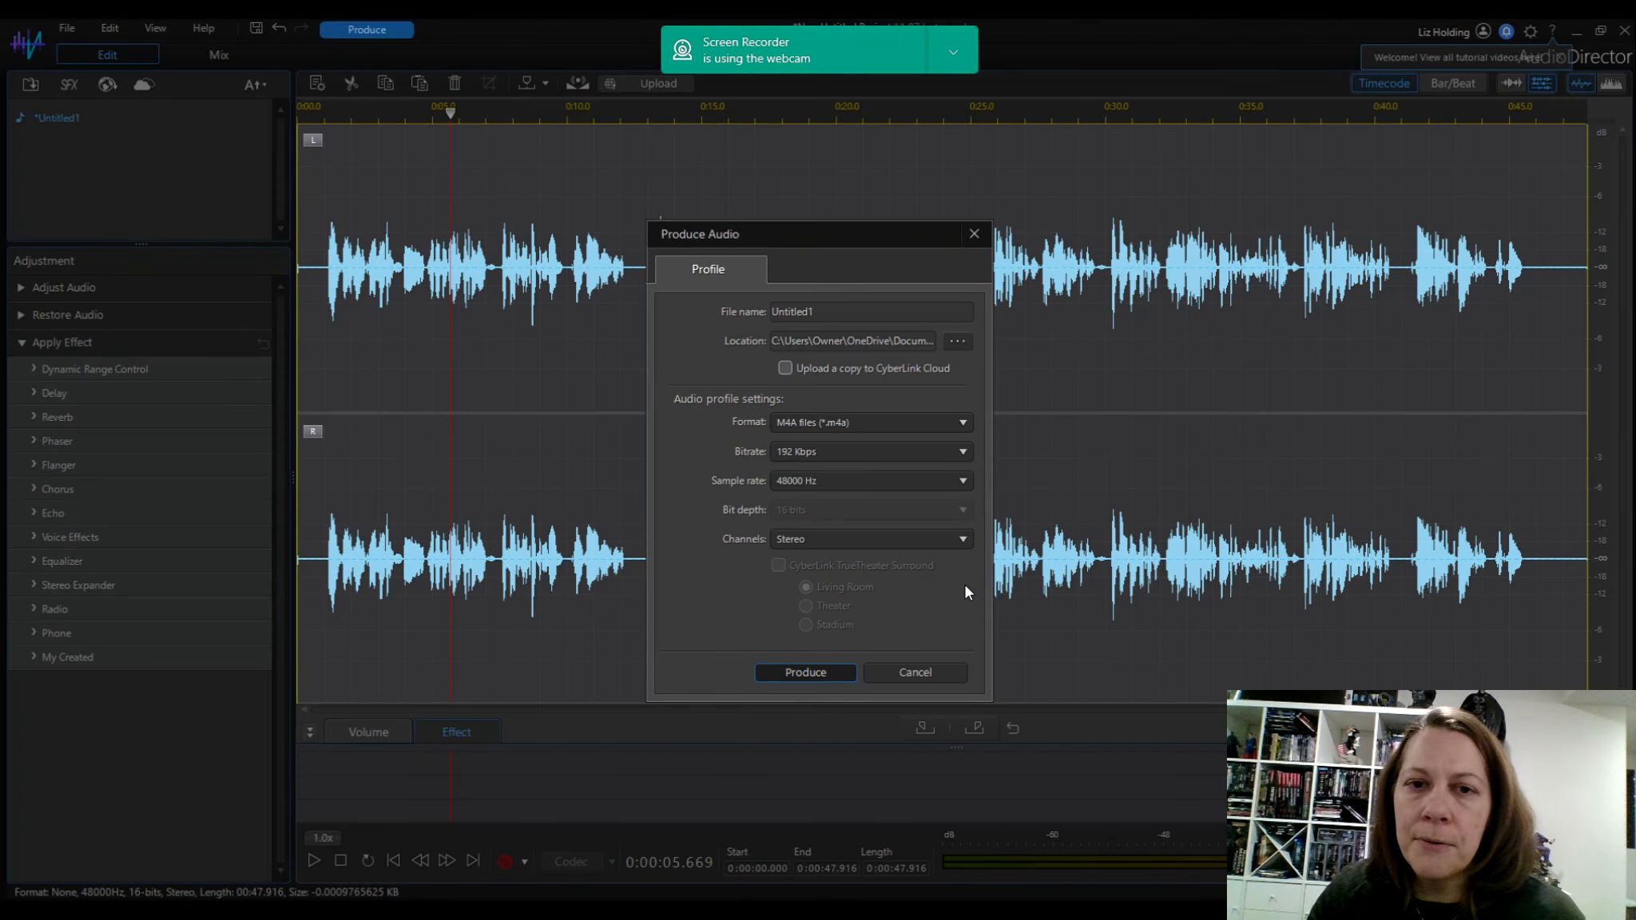
double_click(851, 320)
type("Sample Tra")
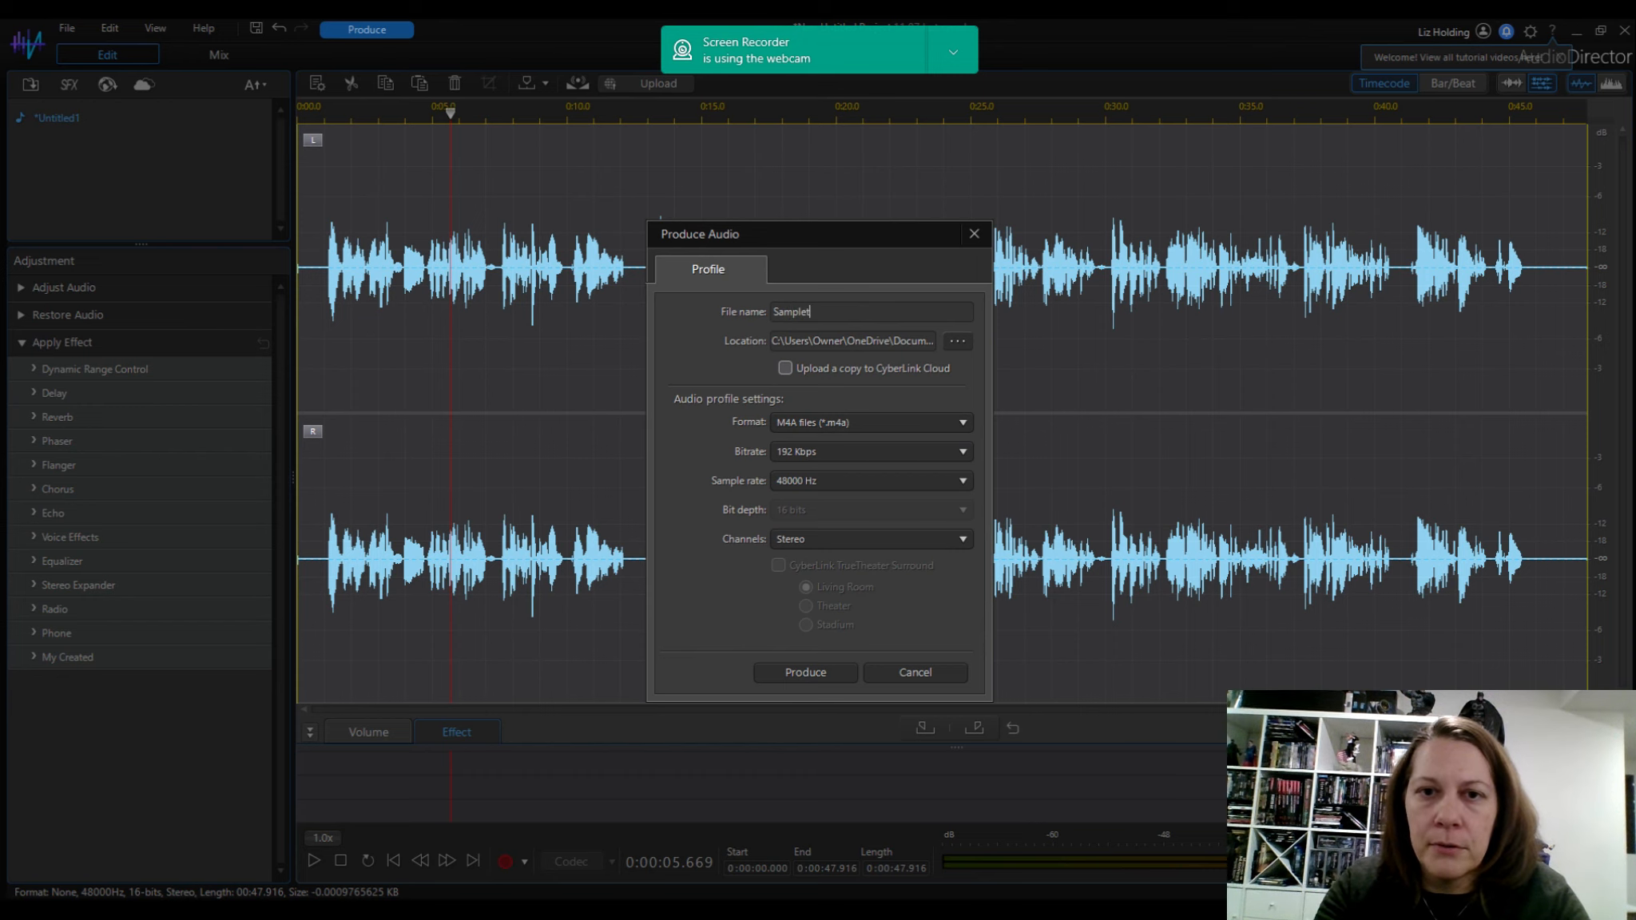
type("ck")
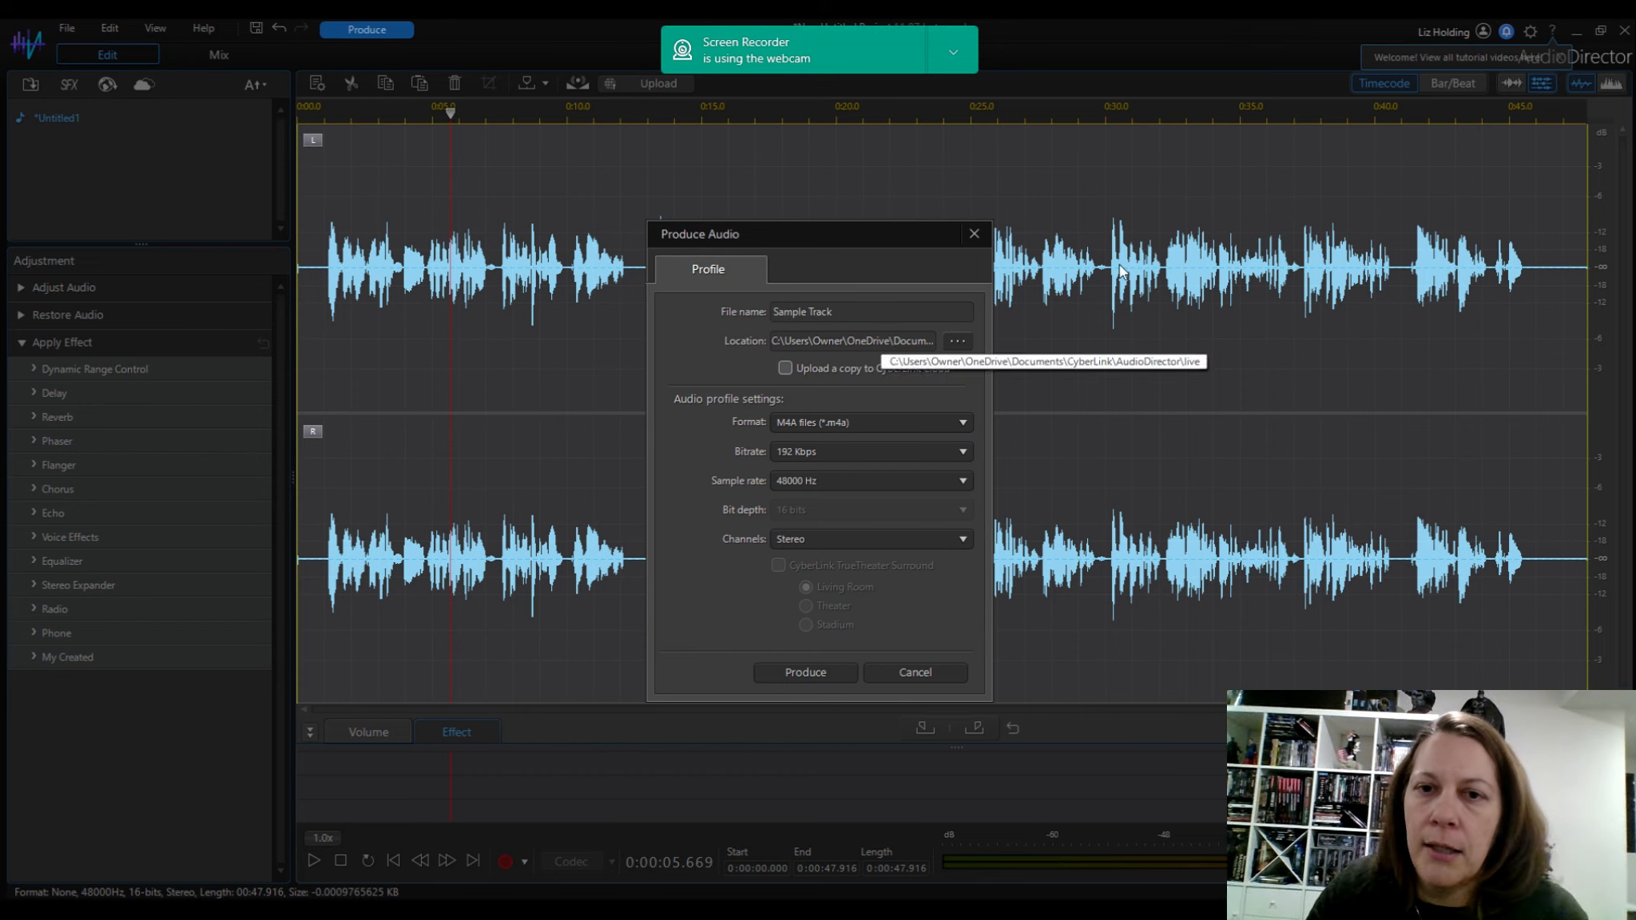
left_click(958, 341)
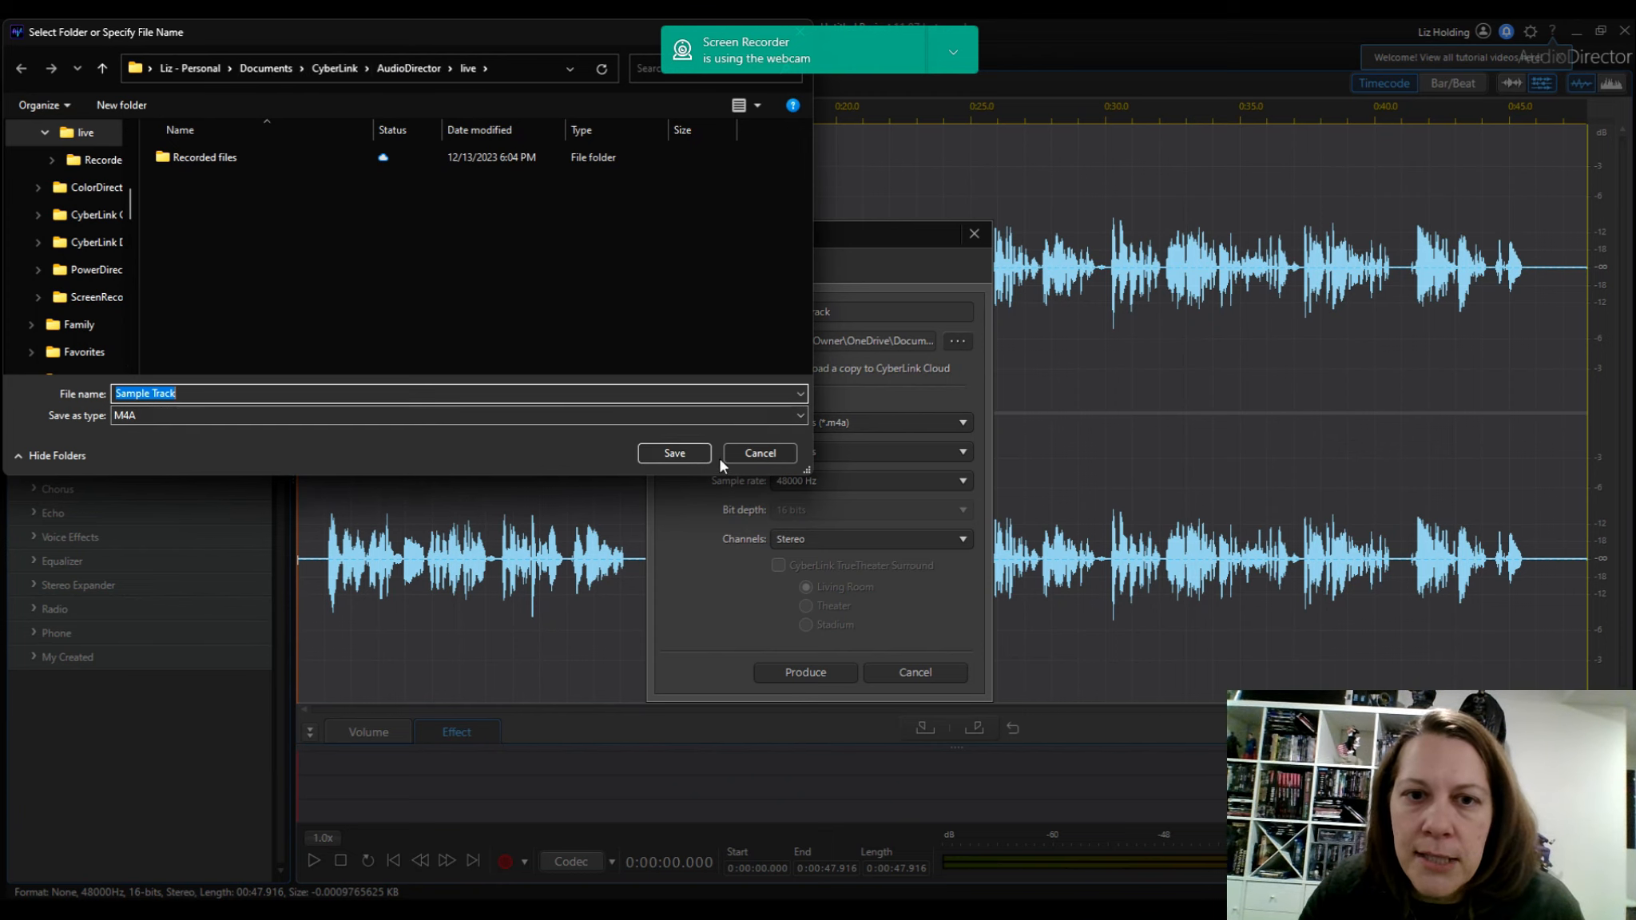
left_click(679, 453)
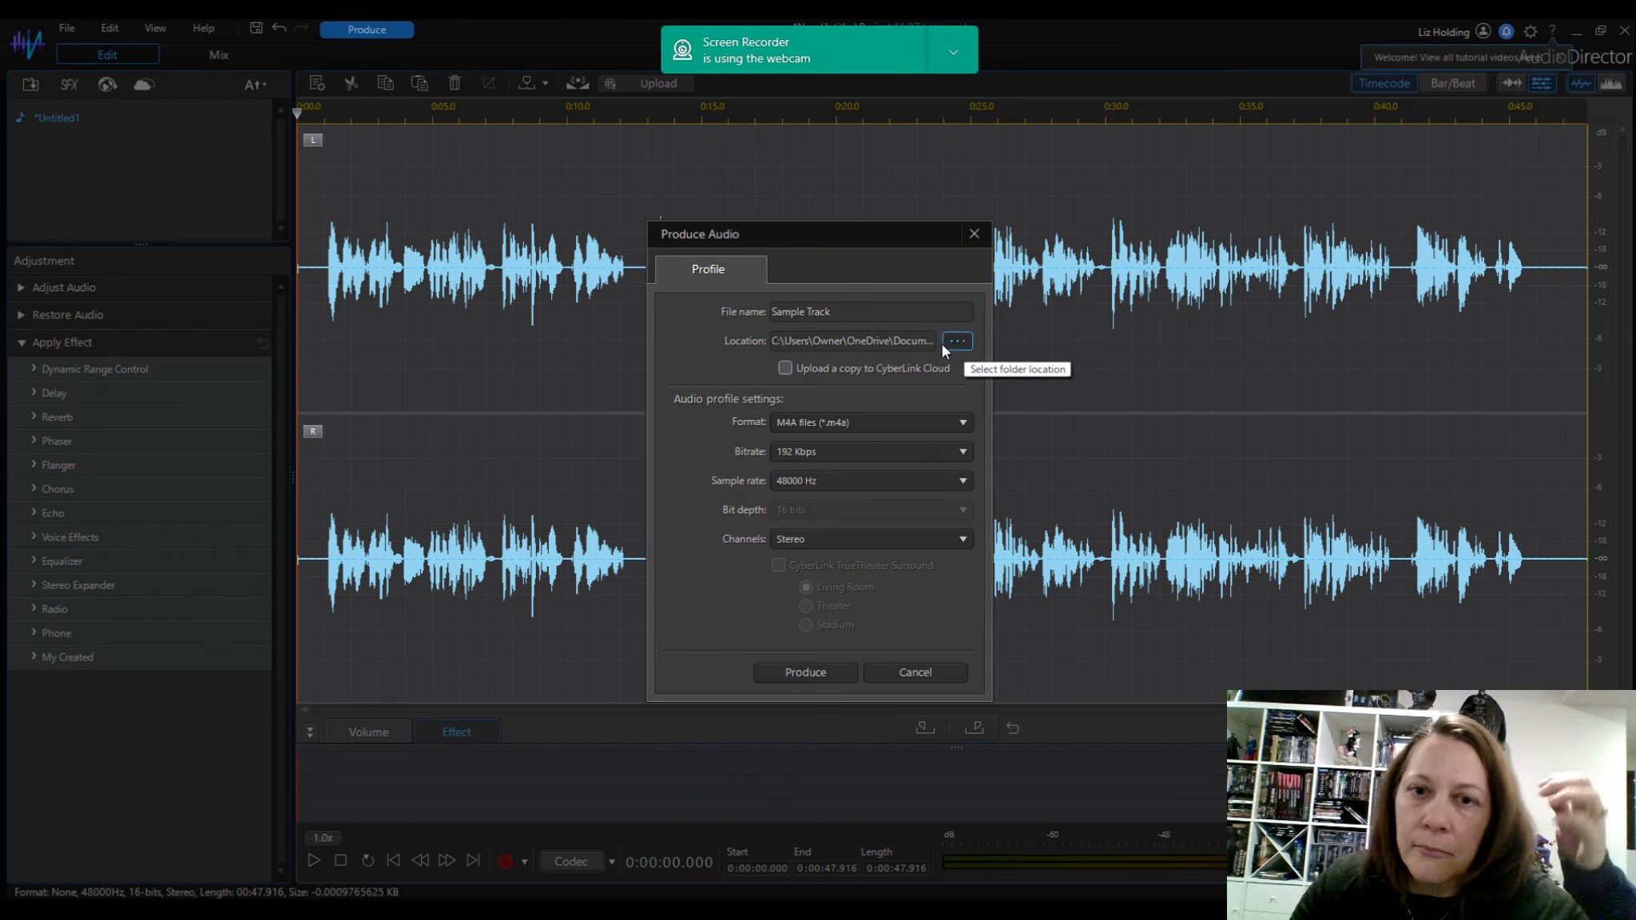
Produce the track as an MP3 file without a CyberLink Cloud copy, overwriting the existing file of the same name.
left_click(867, 375)
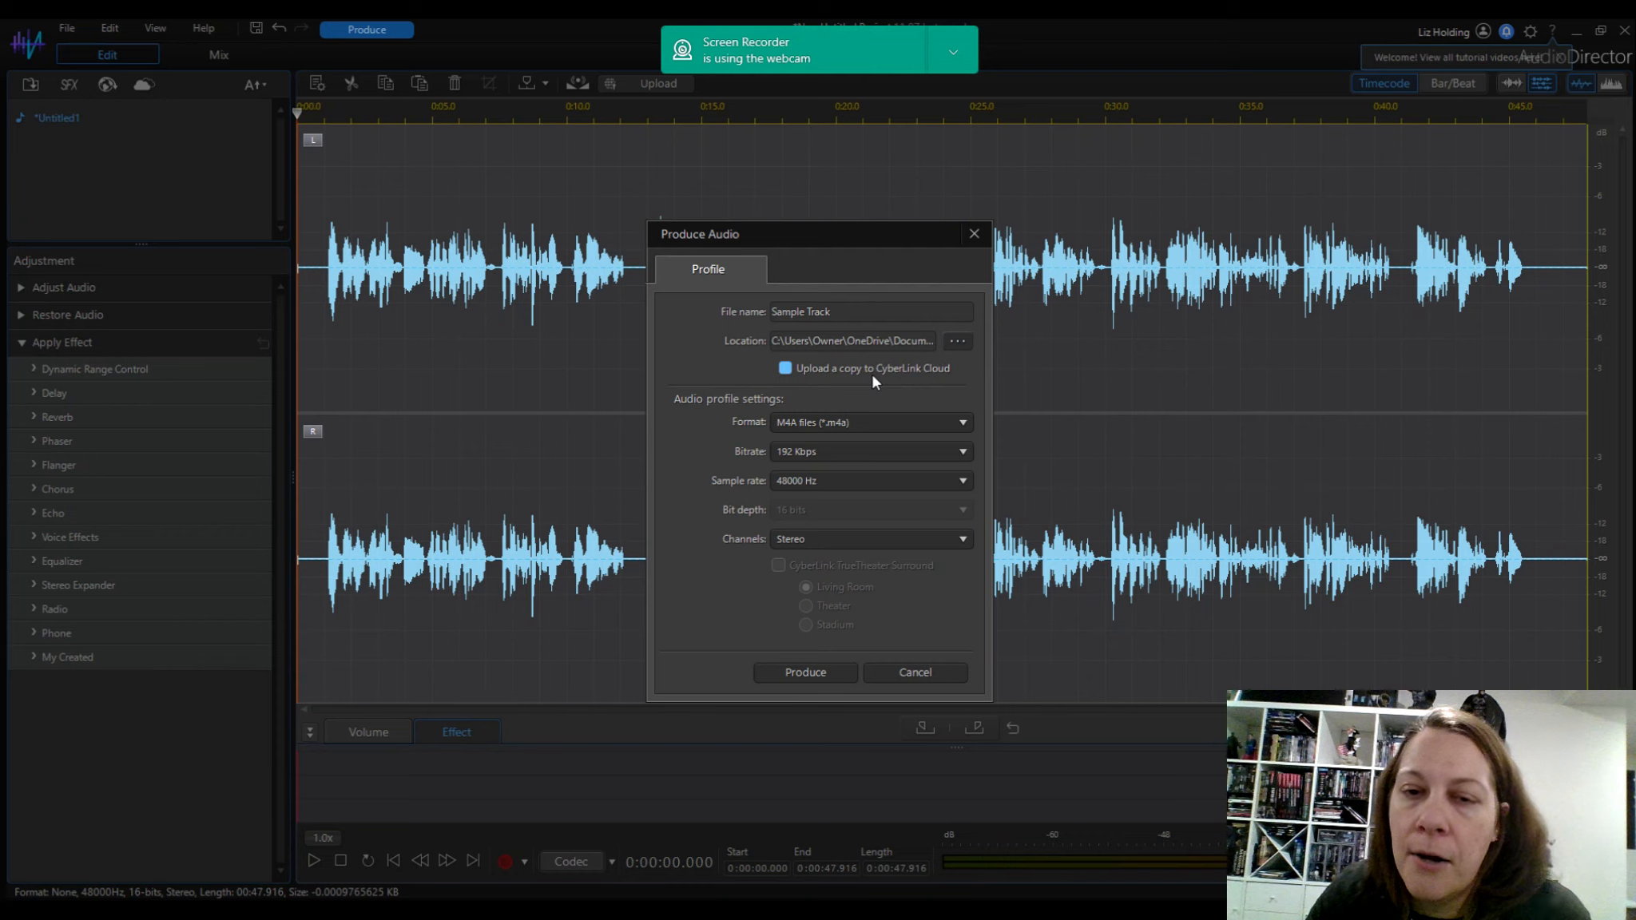
left_click(873, 375)
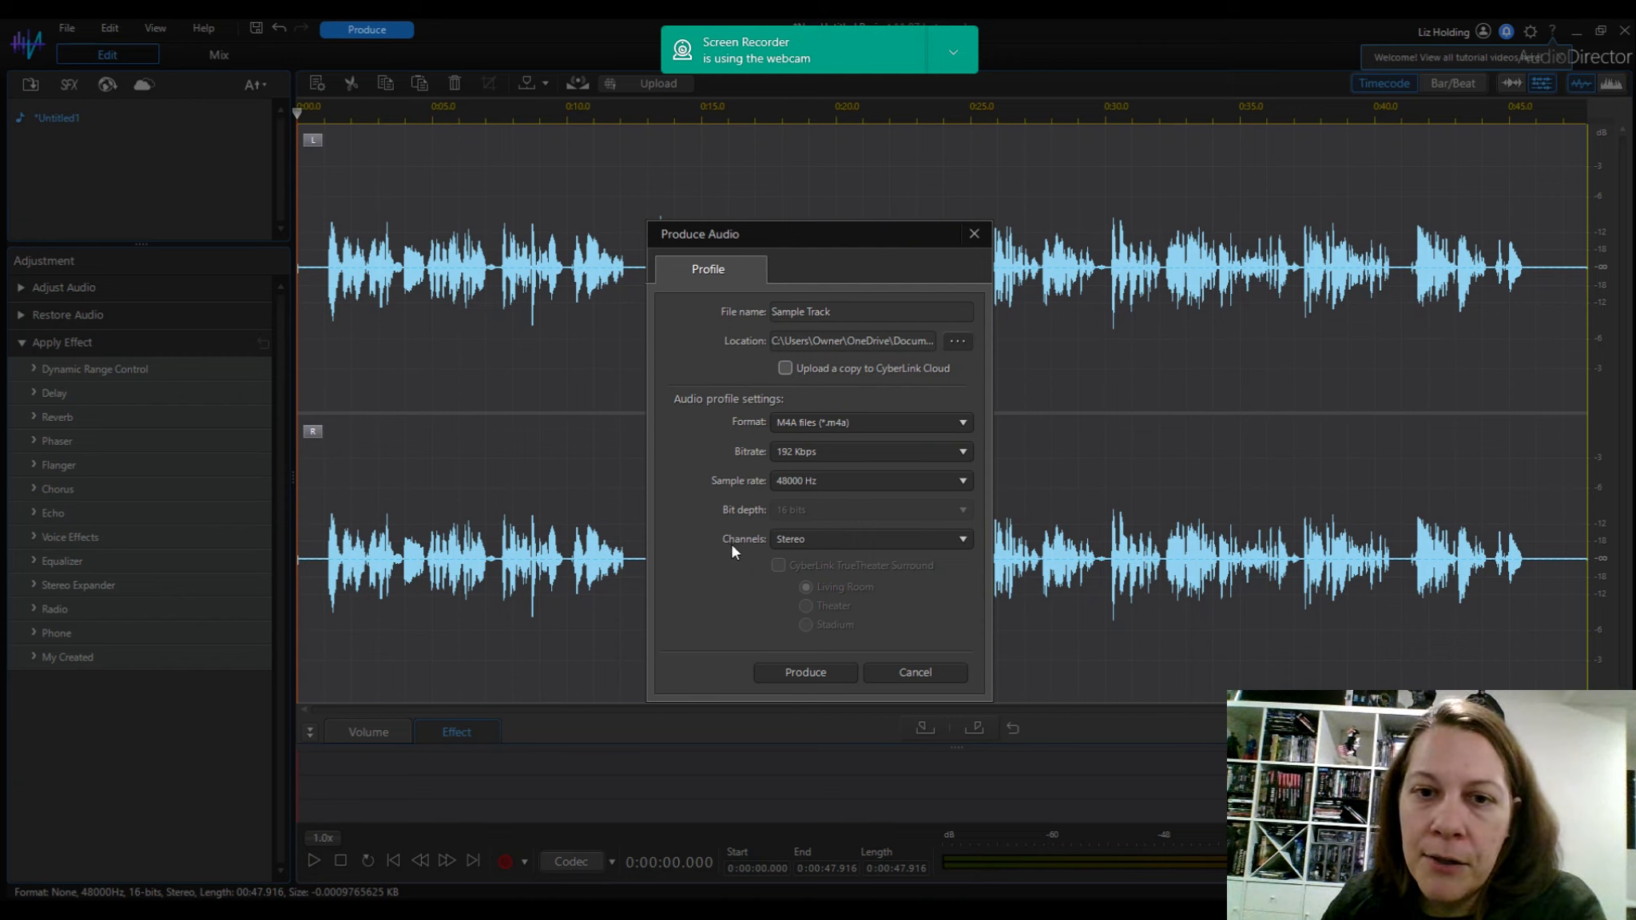
left_click(902, 425)
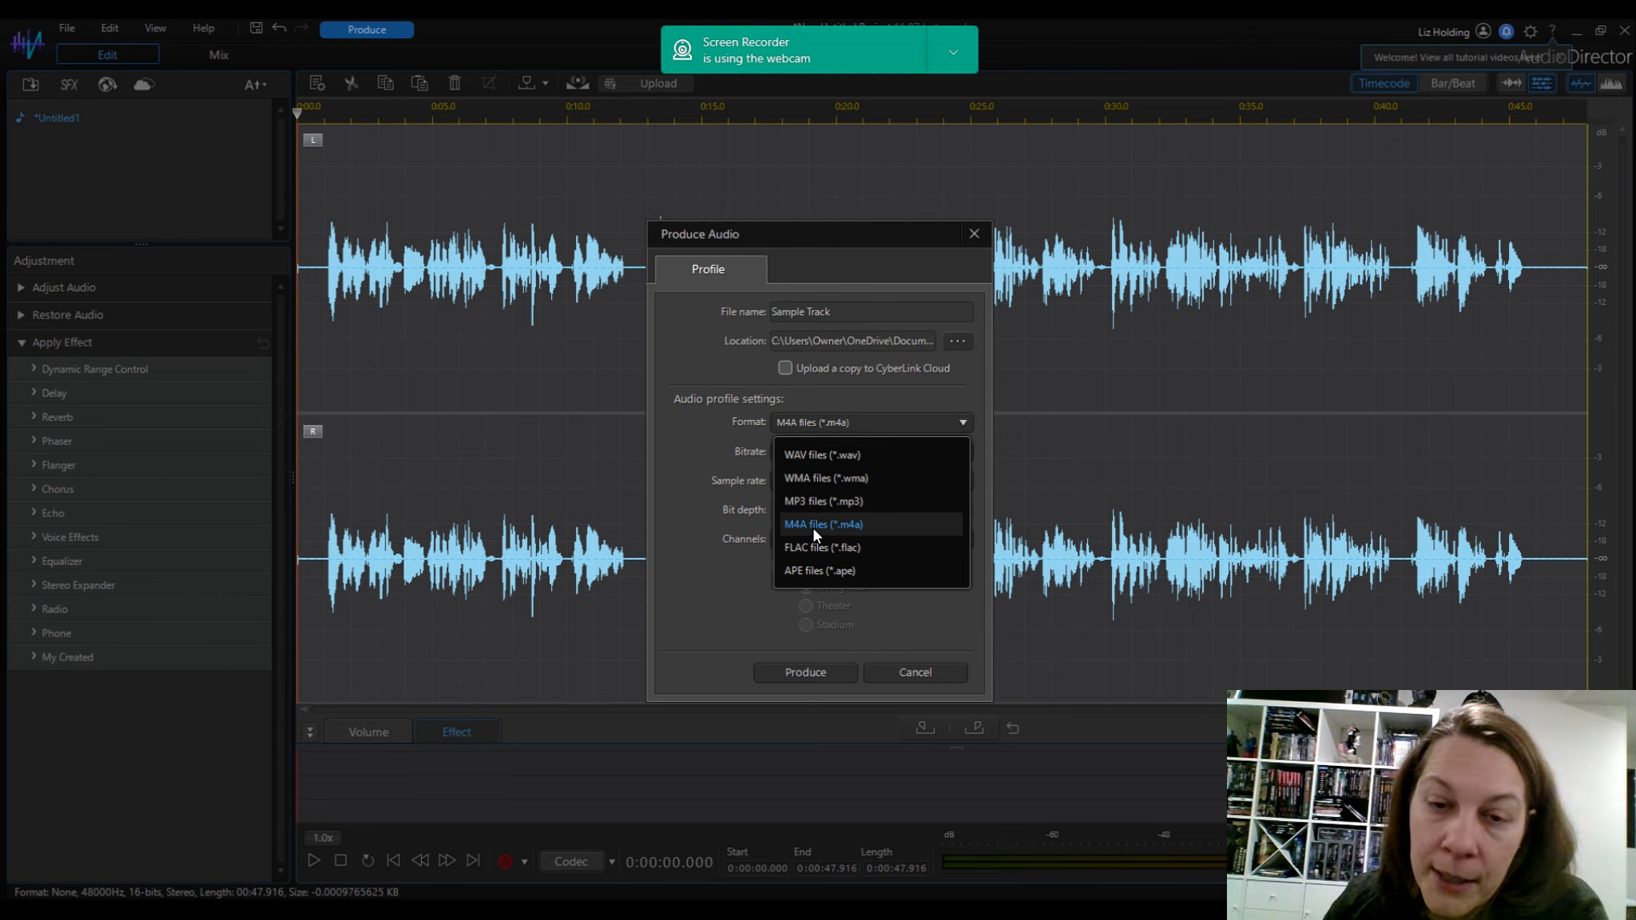
left_click(816, 501)
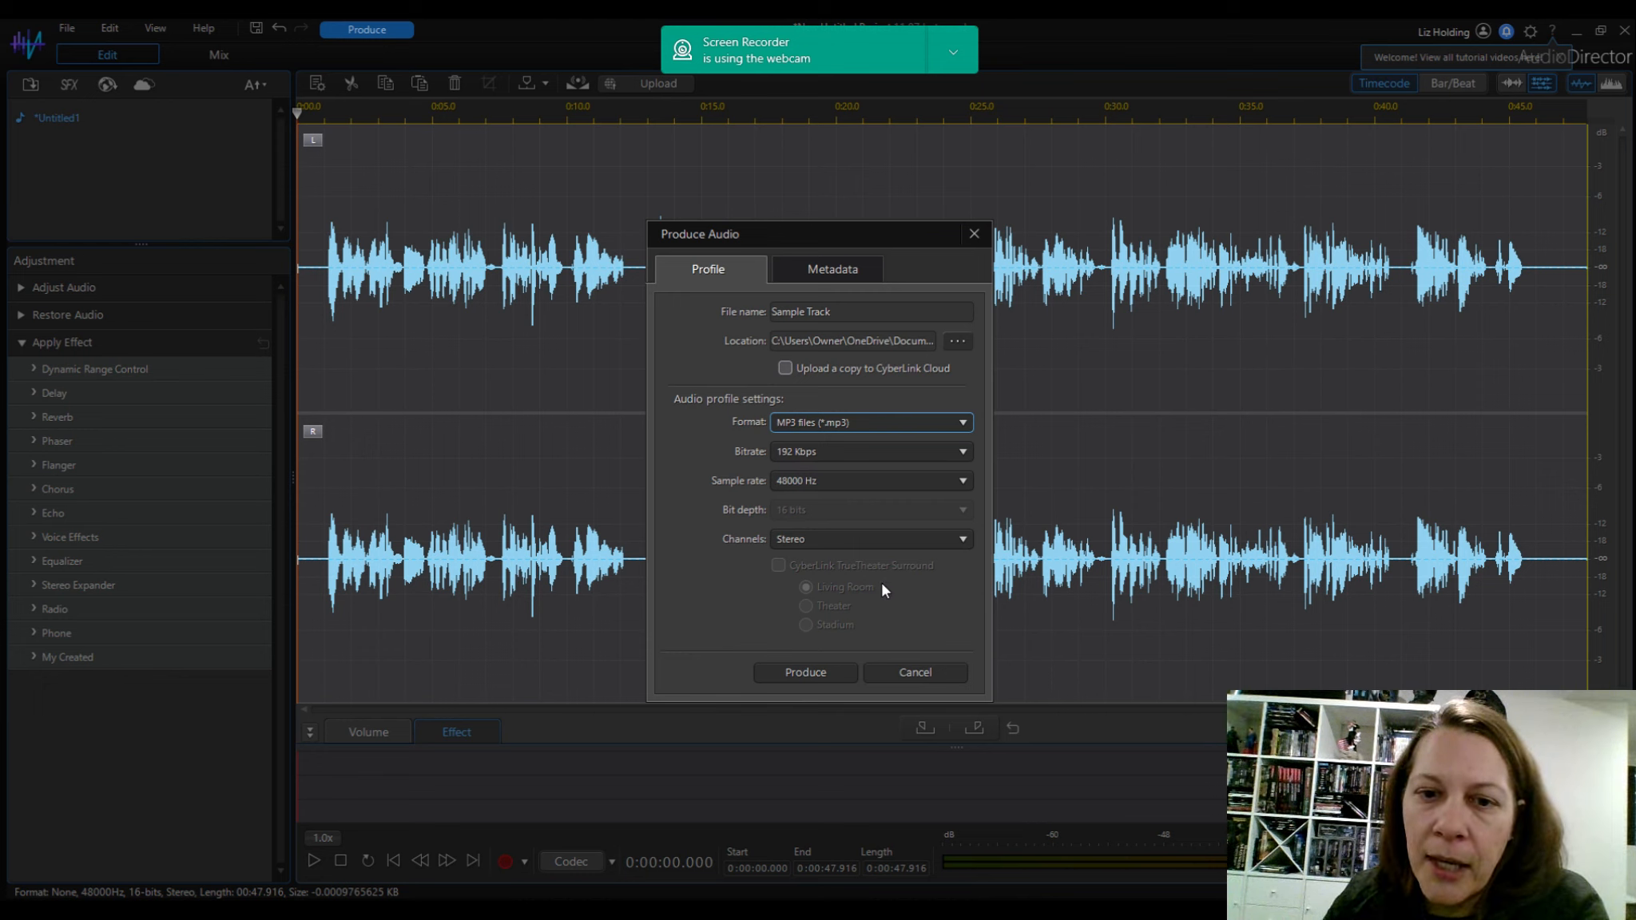
left_click(820, 663)
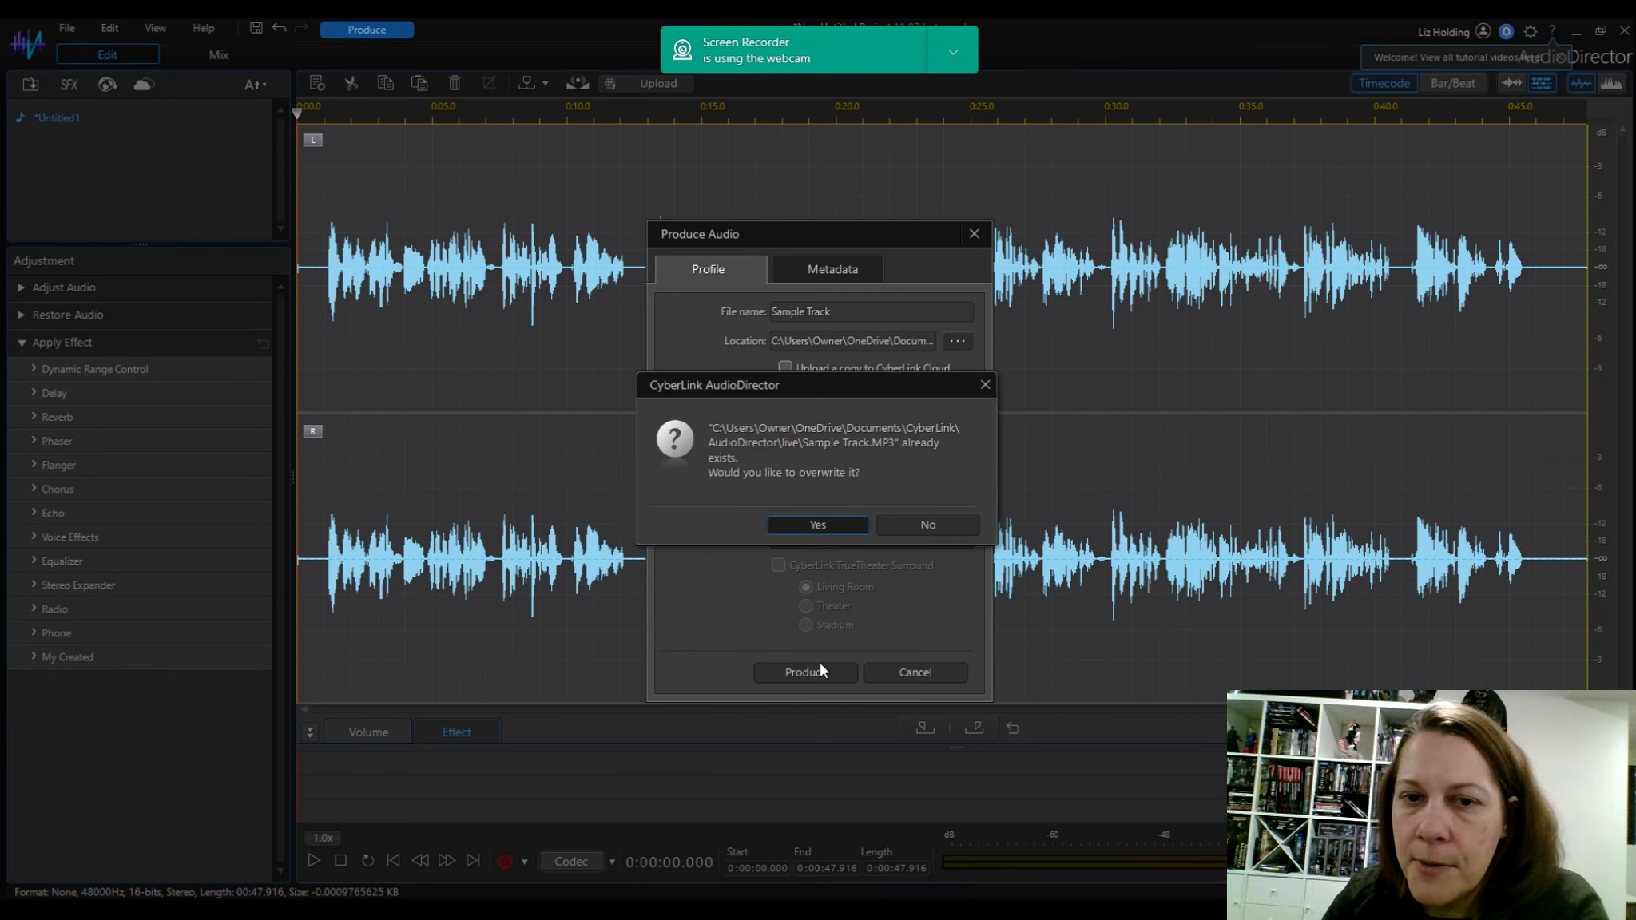
left_click(828, 525)
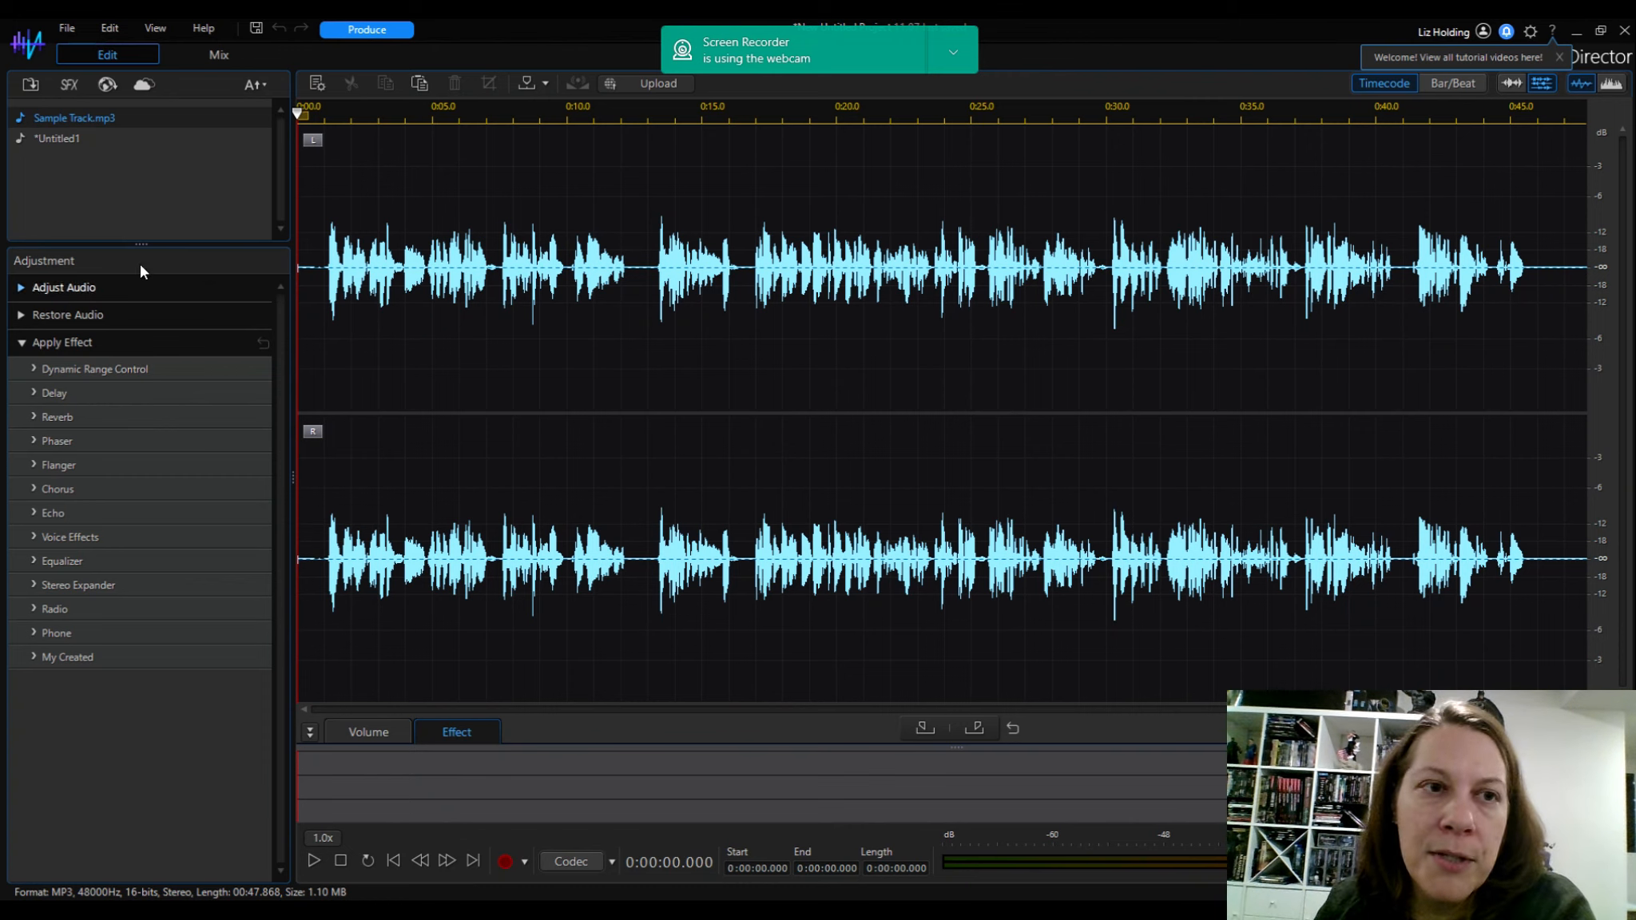
Compare the editable Untitled1 recording with the produced Sample Track.mp3 by showing one after the other.
left_click(103, 142)
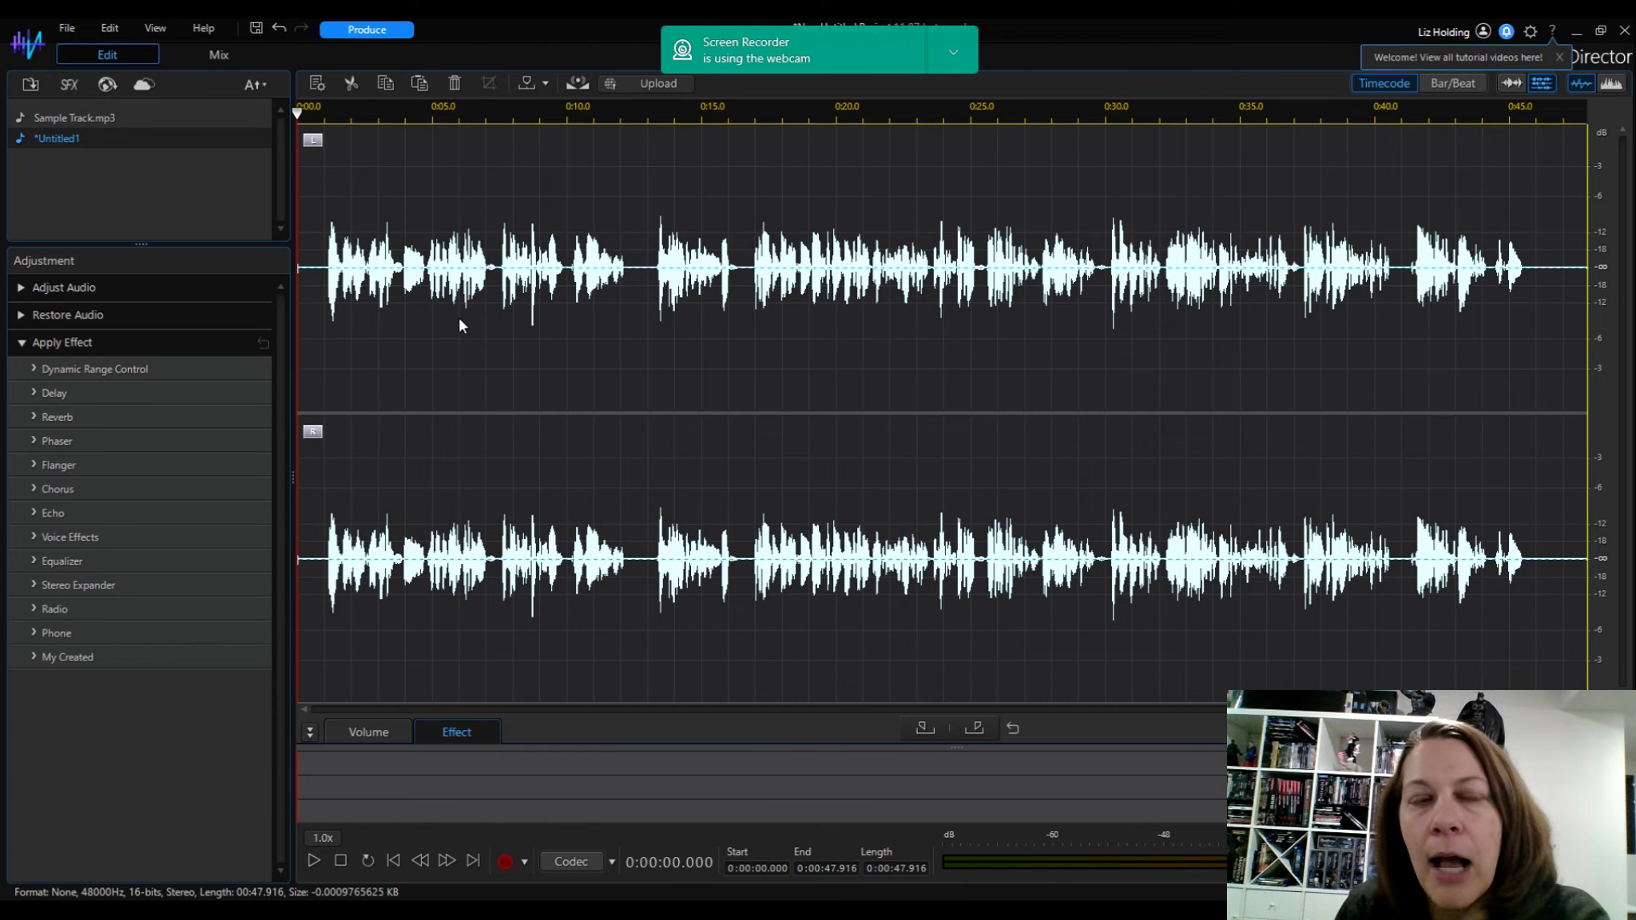
left_click(74, 117)
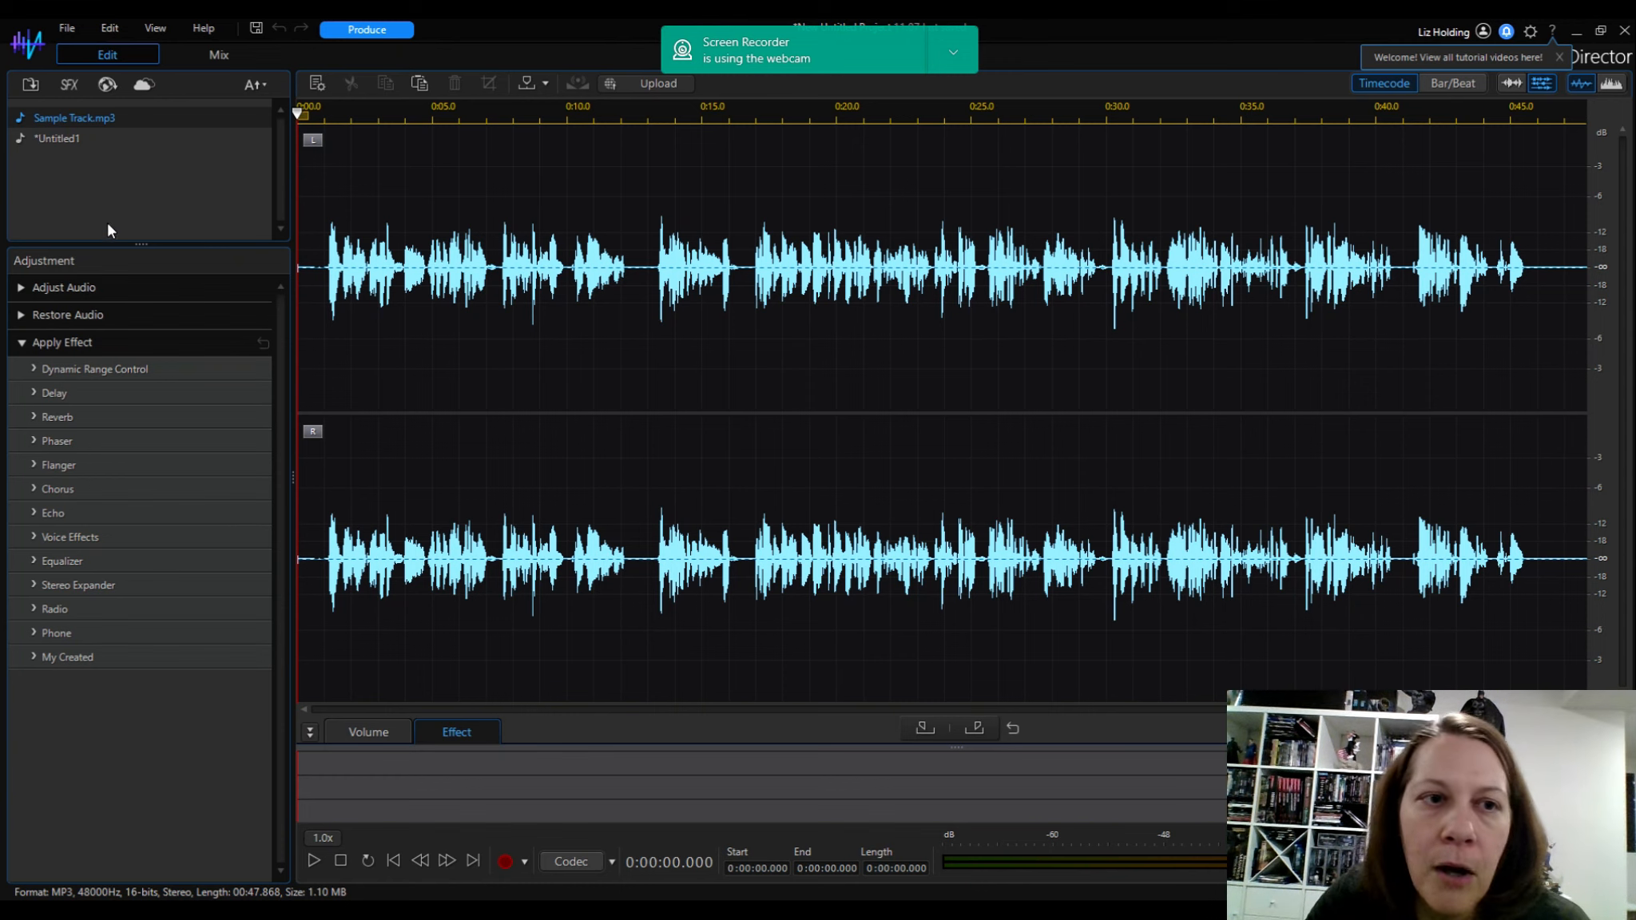
left_click_drag(147, 245, 150, 194)
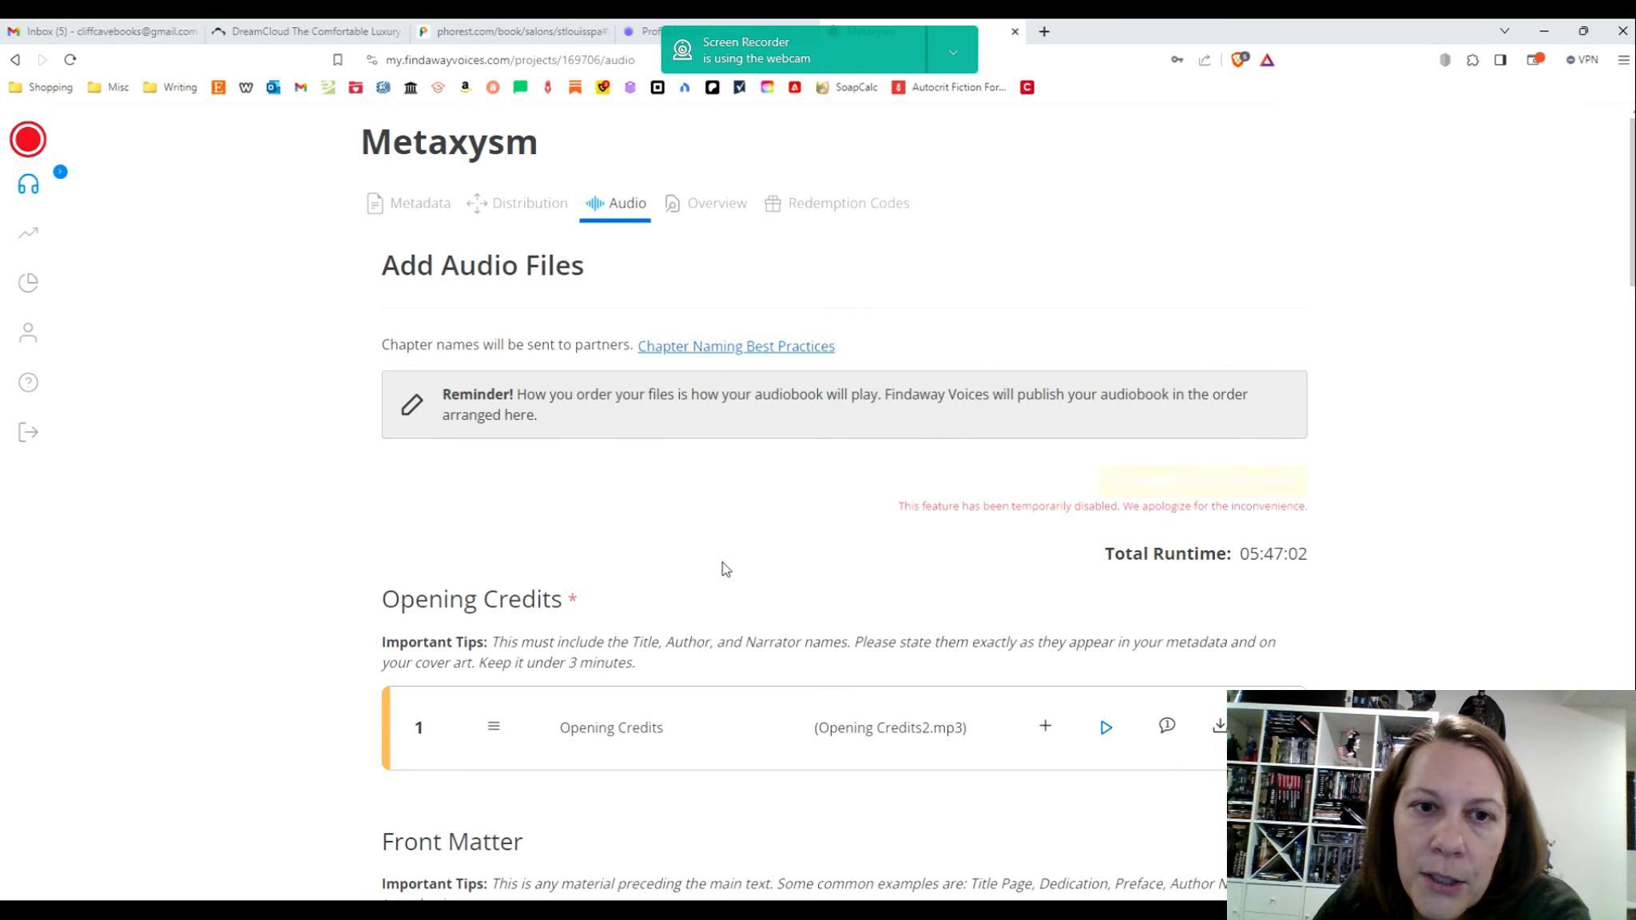
Switch to Findaway Voices in the browser and examine the audiobook's Opening Credits, Front Matter and Body Matter audio file sections.
scroll(895, 507, "down", 4)
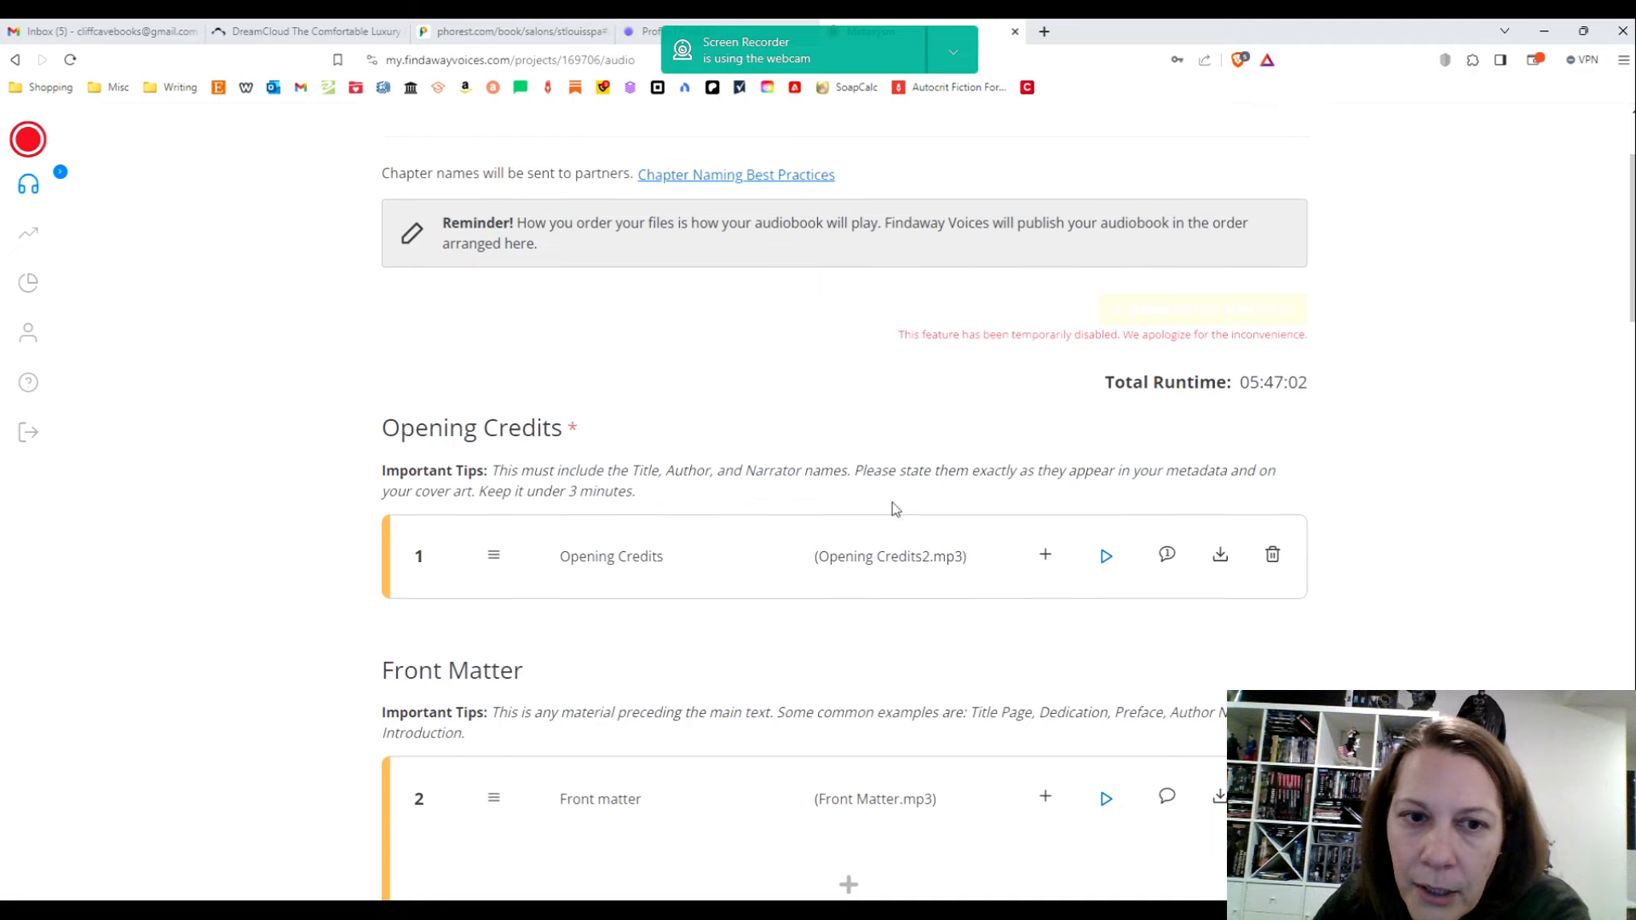
scroll(492, 544, "down", 5)
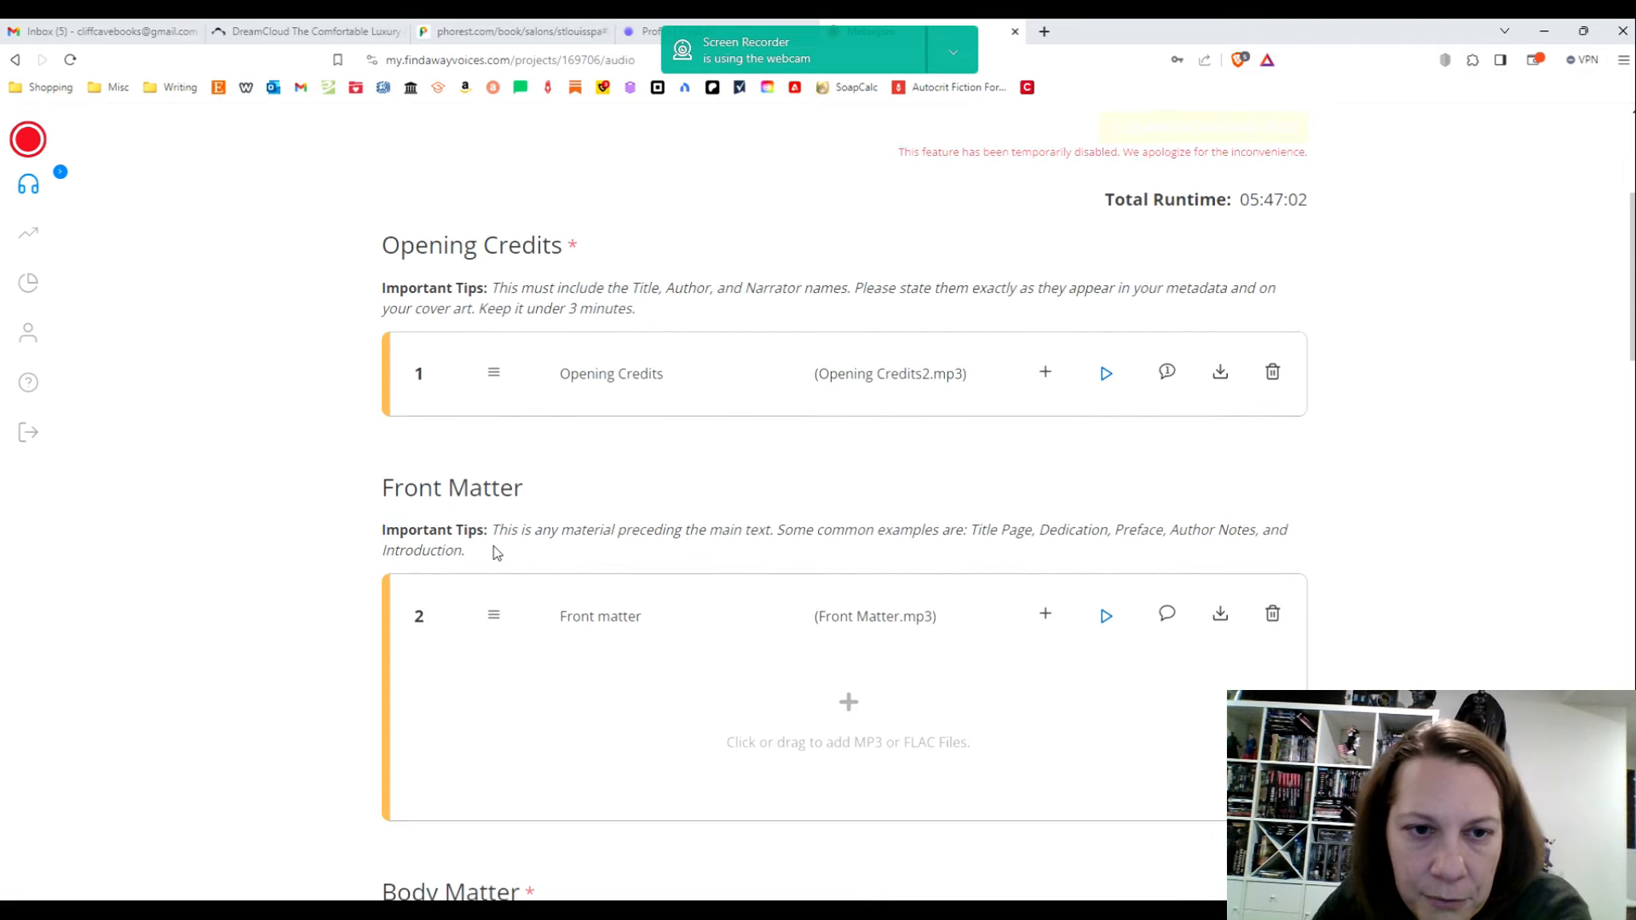
scroll(493, 561, "down", 8)
scroll(467, 579, "up", 14)
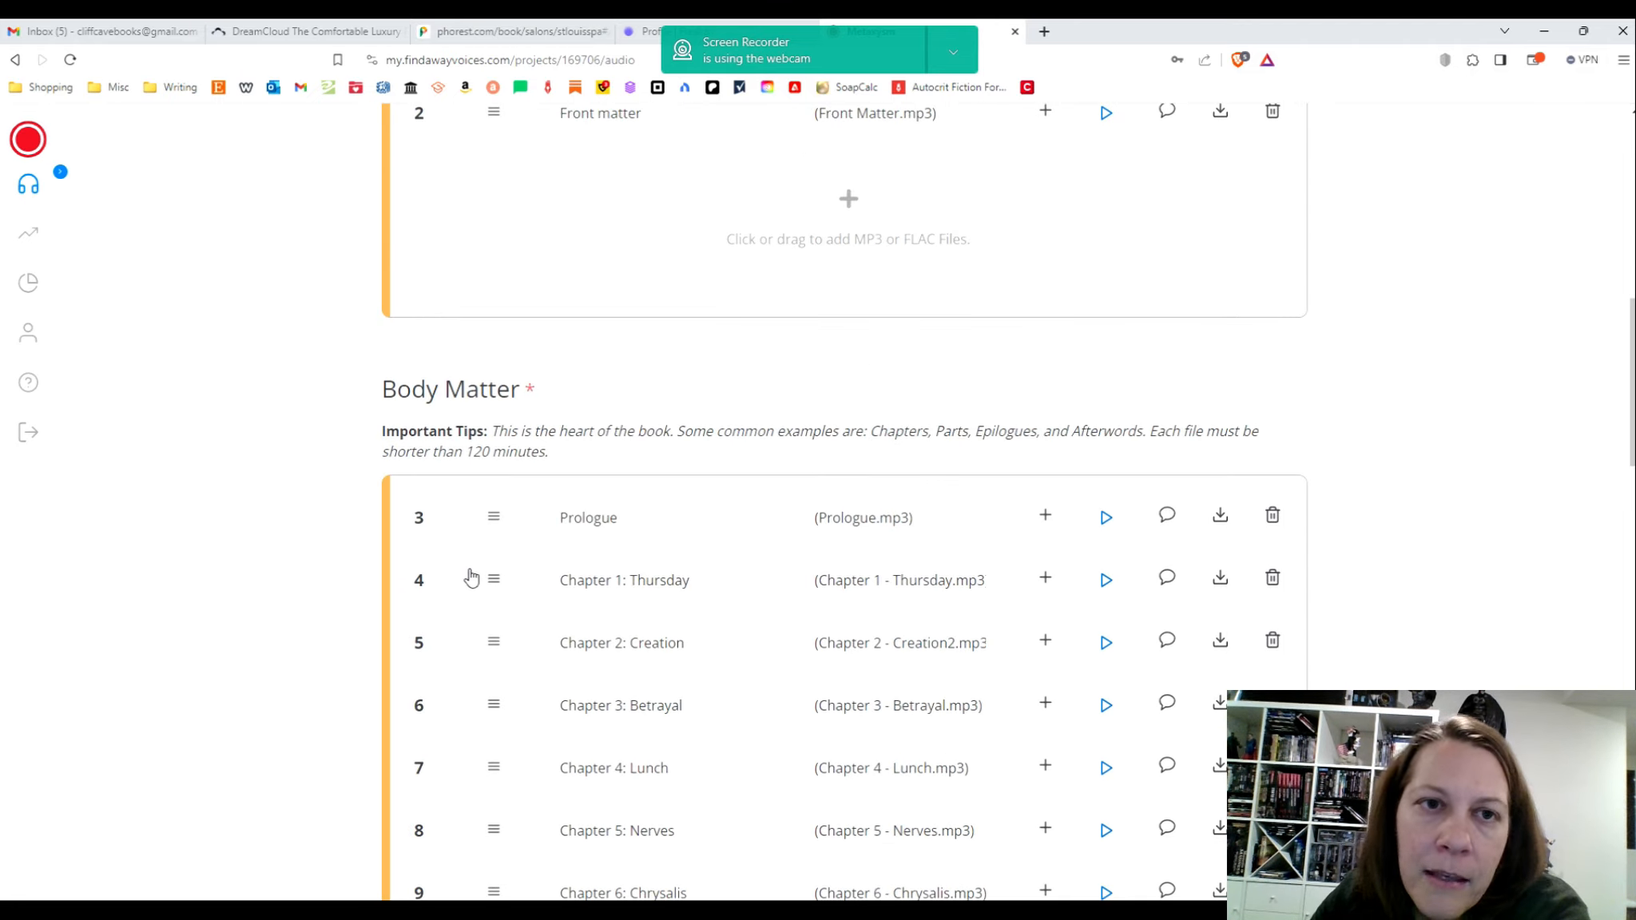
scroll(470, 572, "up", 1)
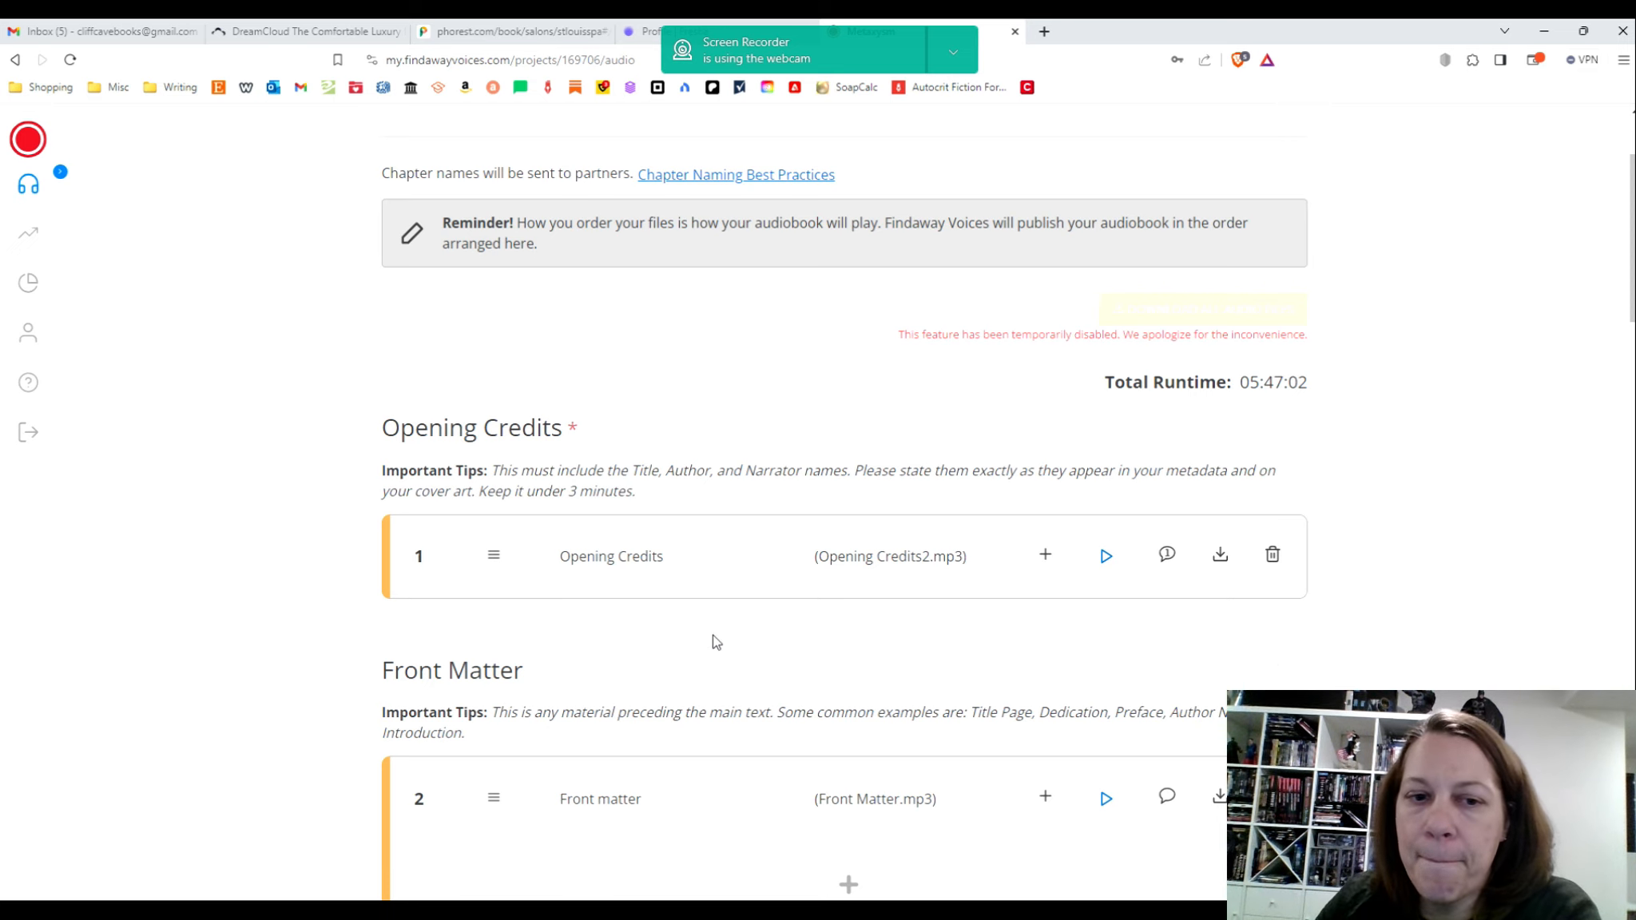
scroll(711, 635, "down", 3)
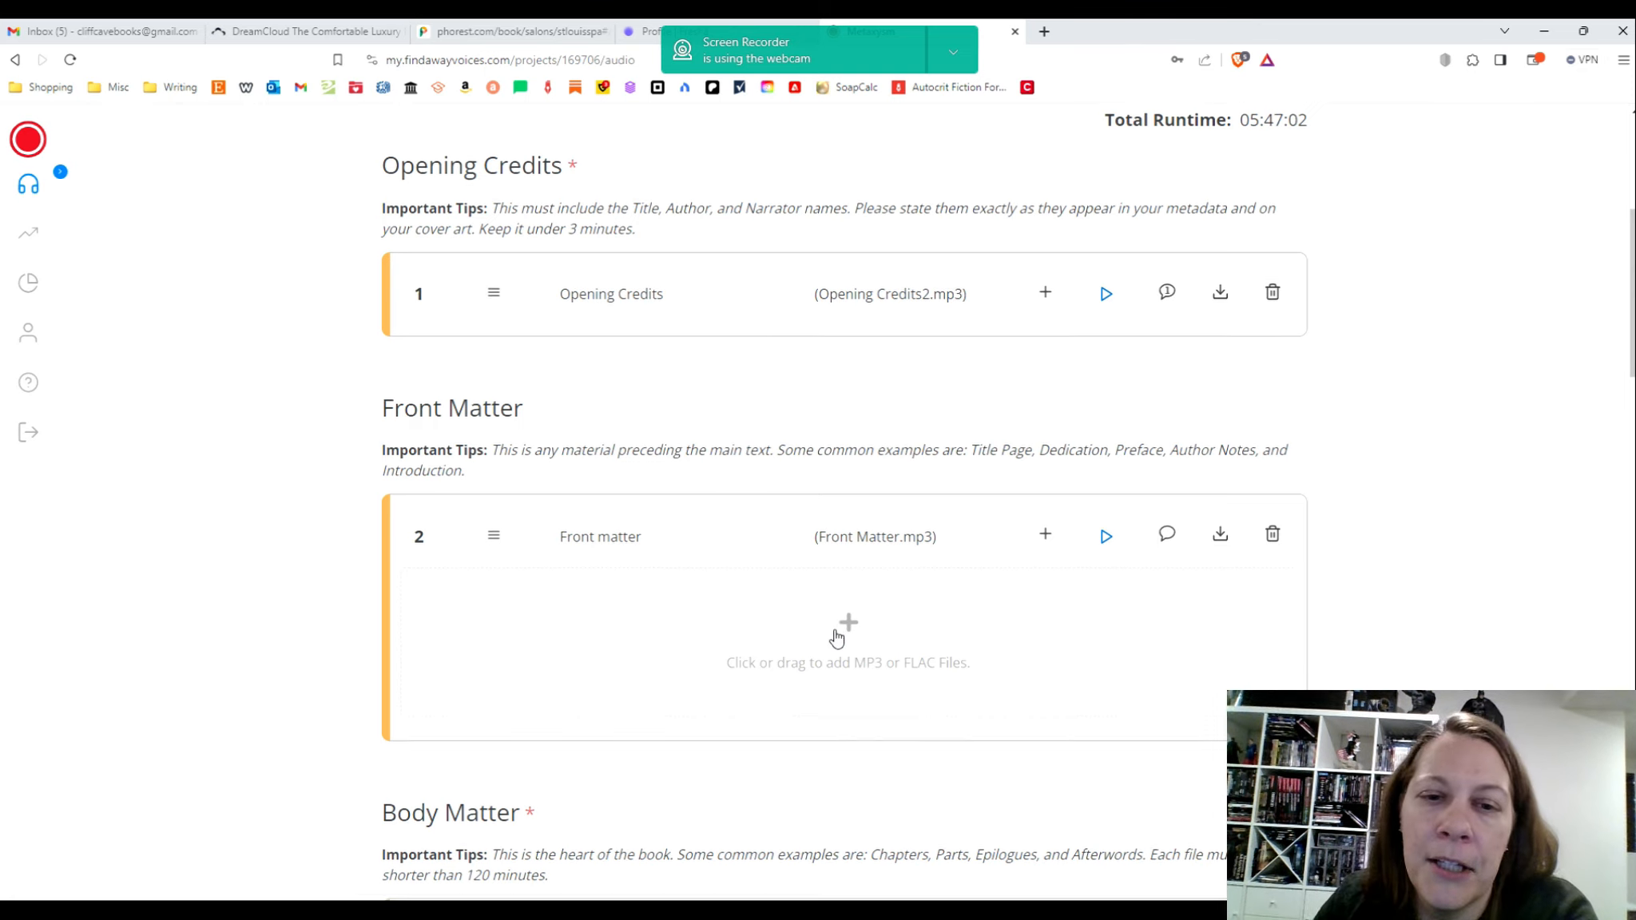
scroll(719, 647, "down", 7)
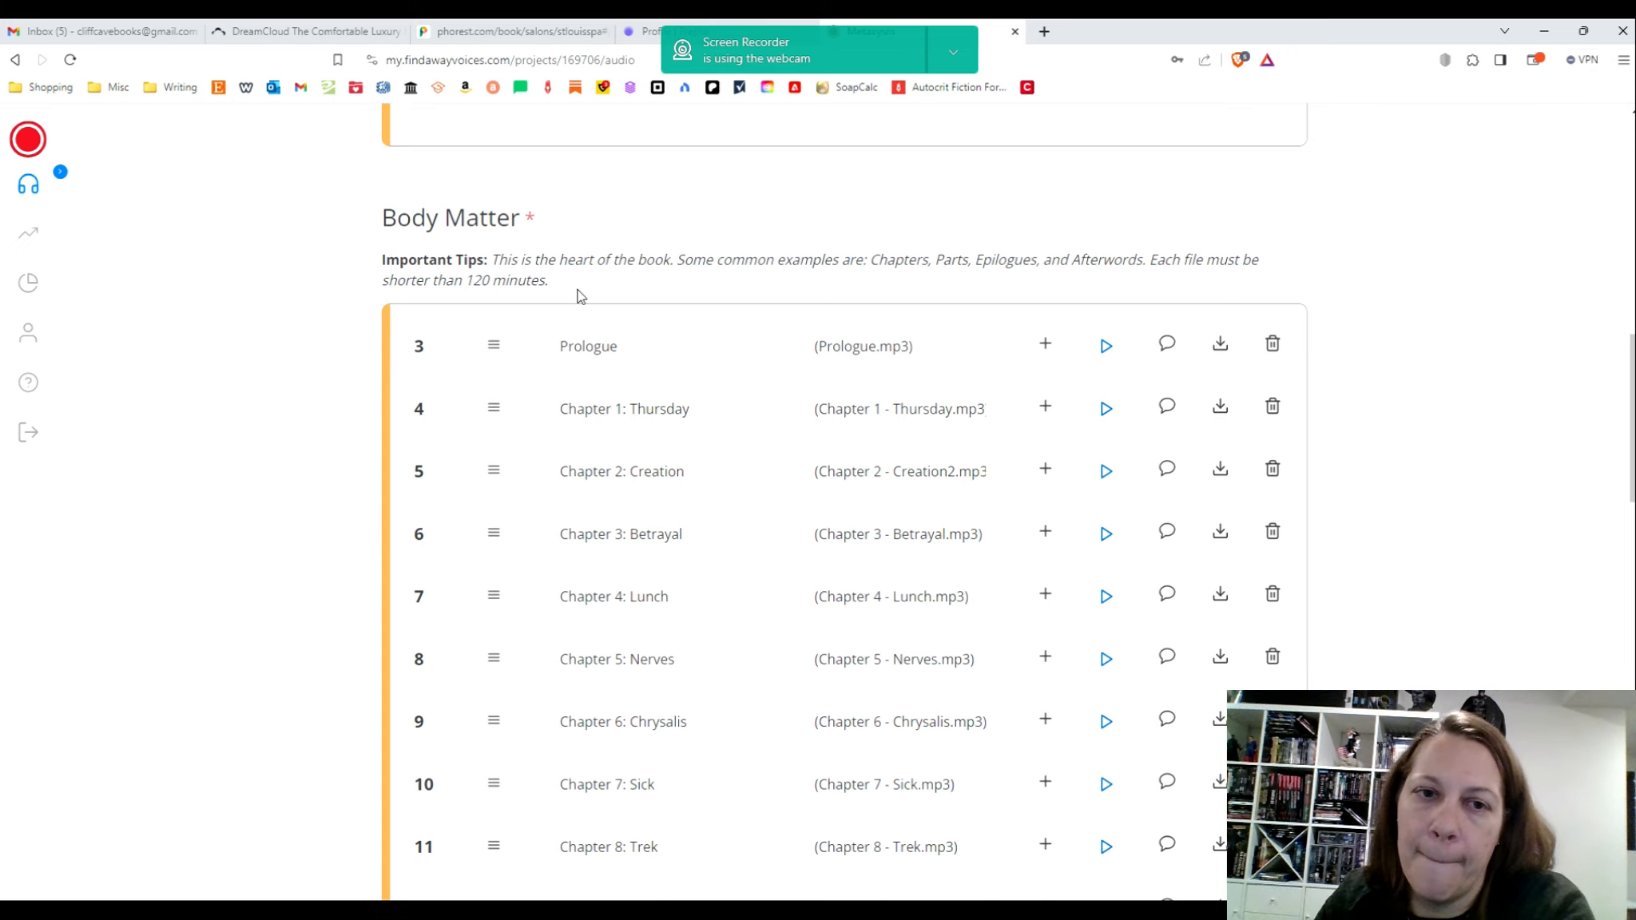
scroll(719, 832, "down", 2)
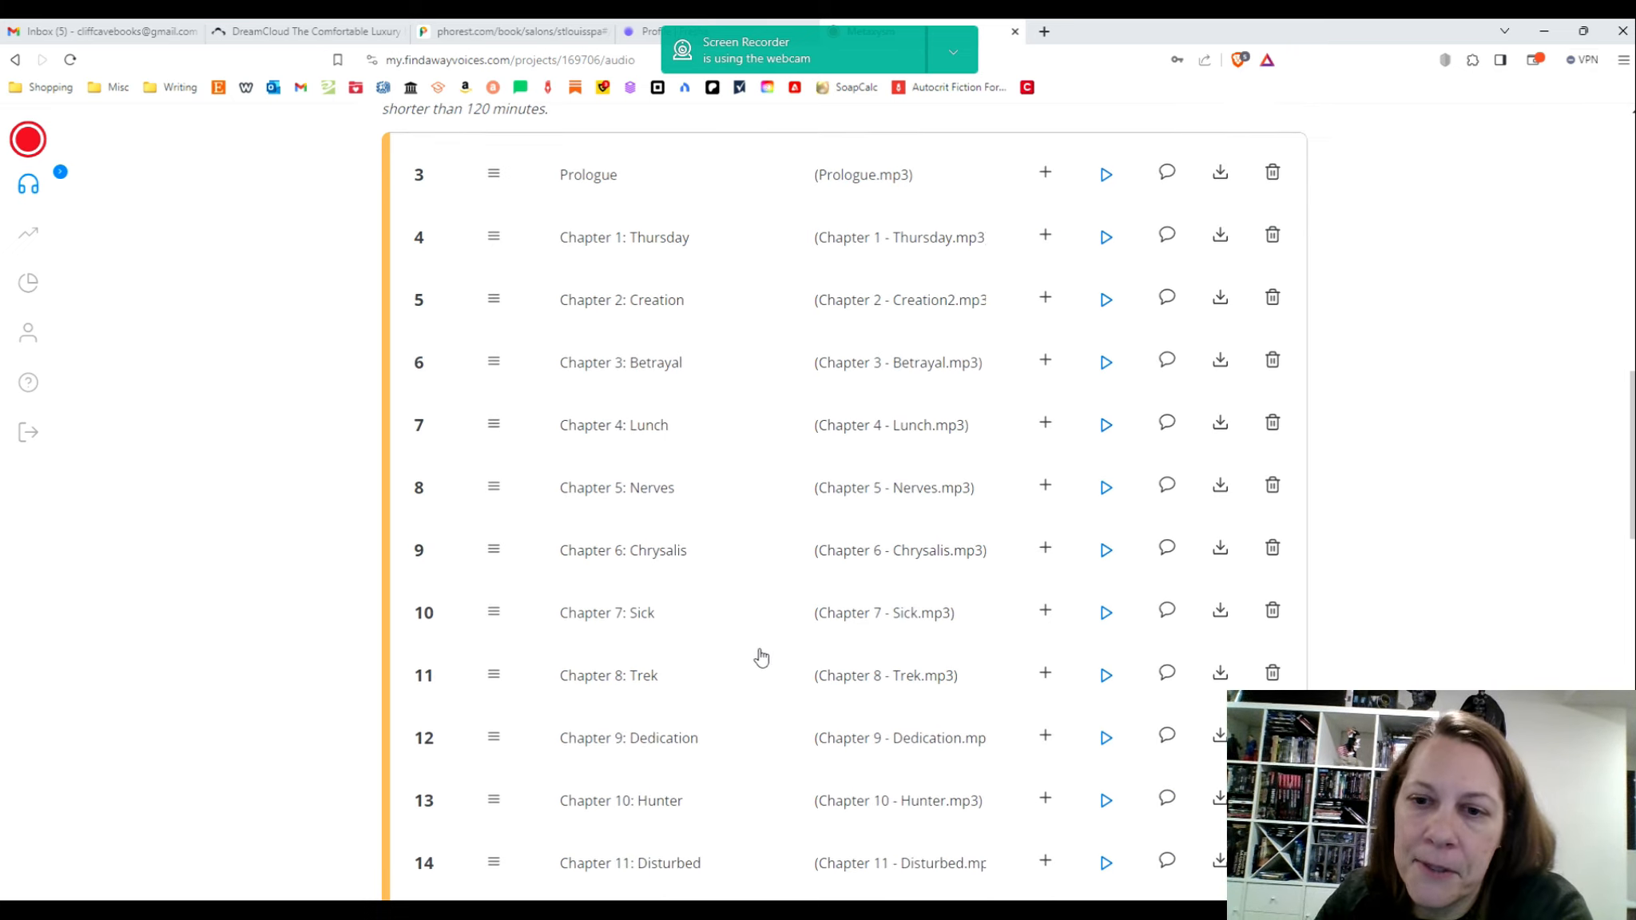
scroll(799, 607, "up", 2)
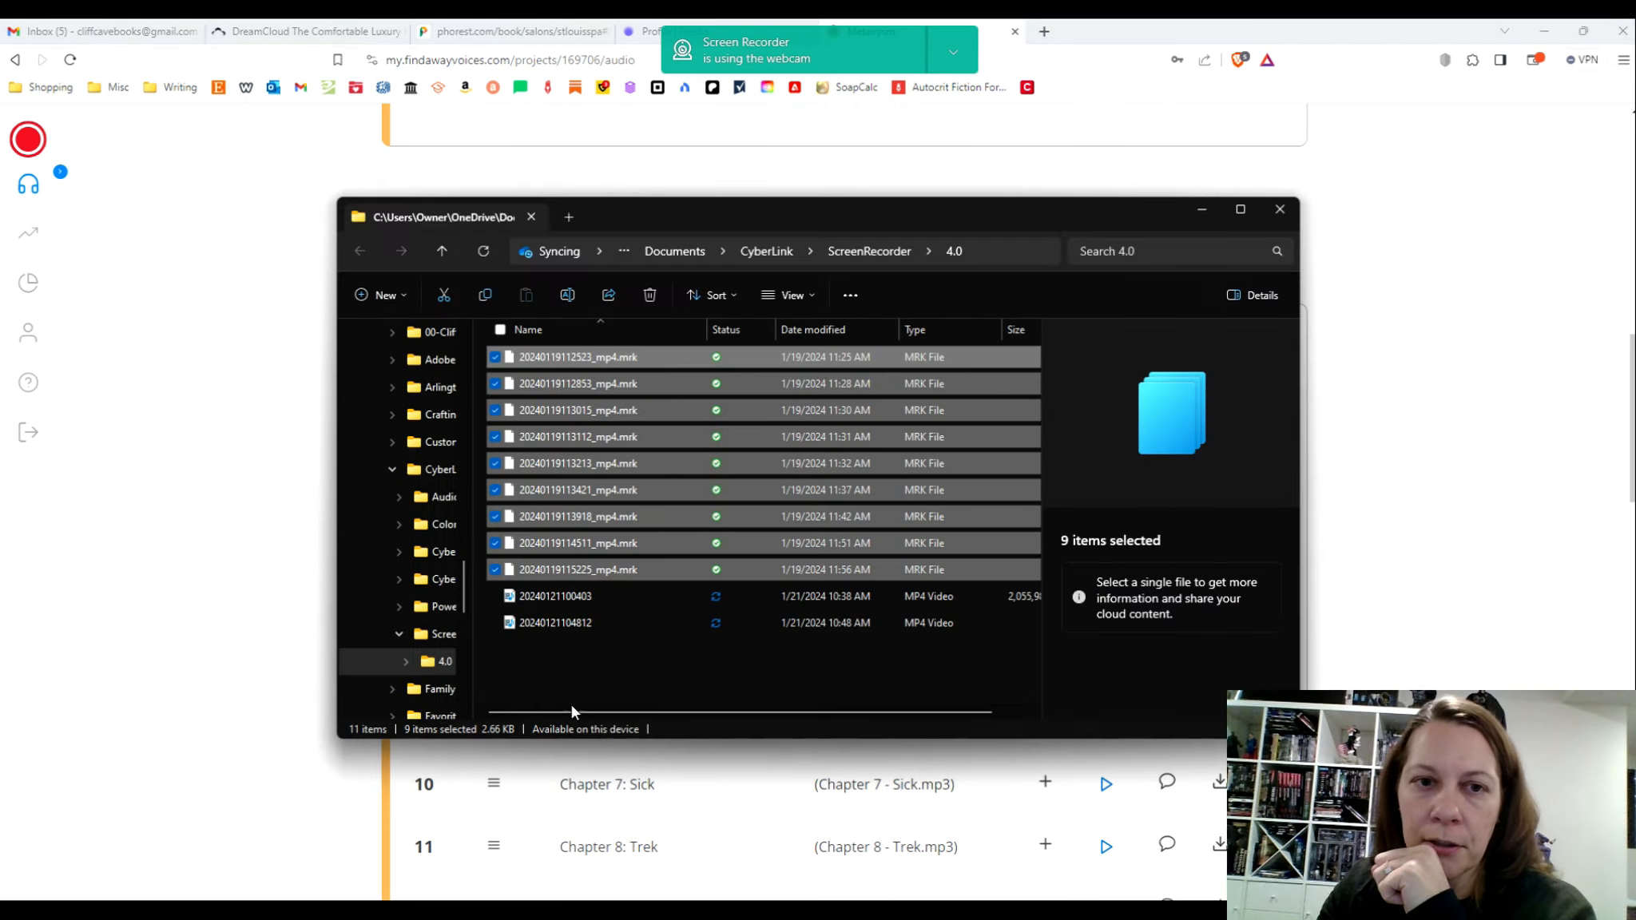
In File Explorer, deselect the recordings and open the live folder inside CyberLink's AudioDirector documents folder.
left_click(595, 675)
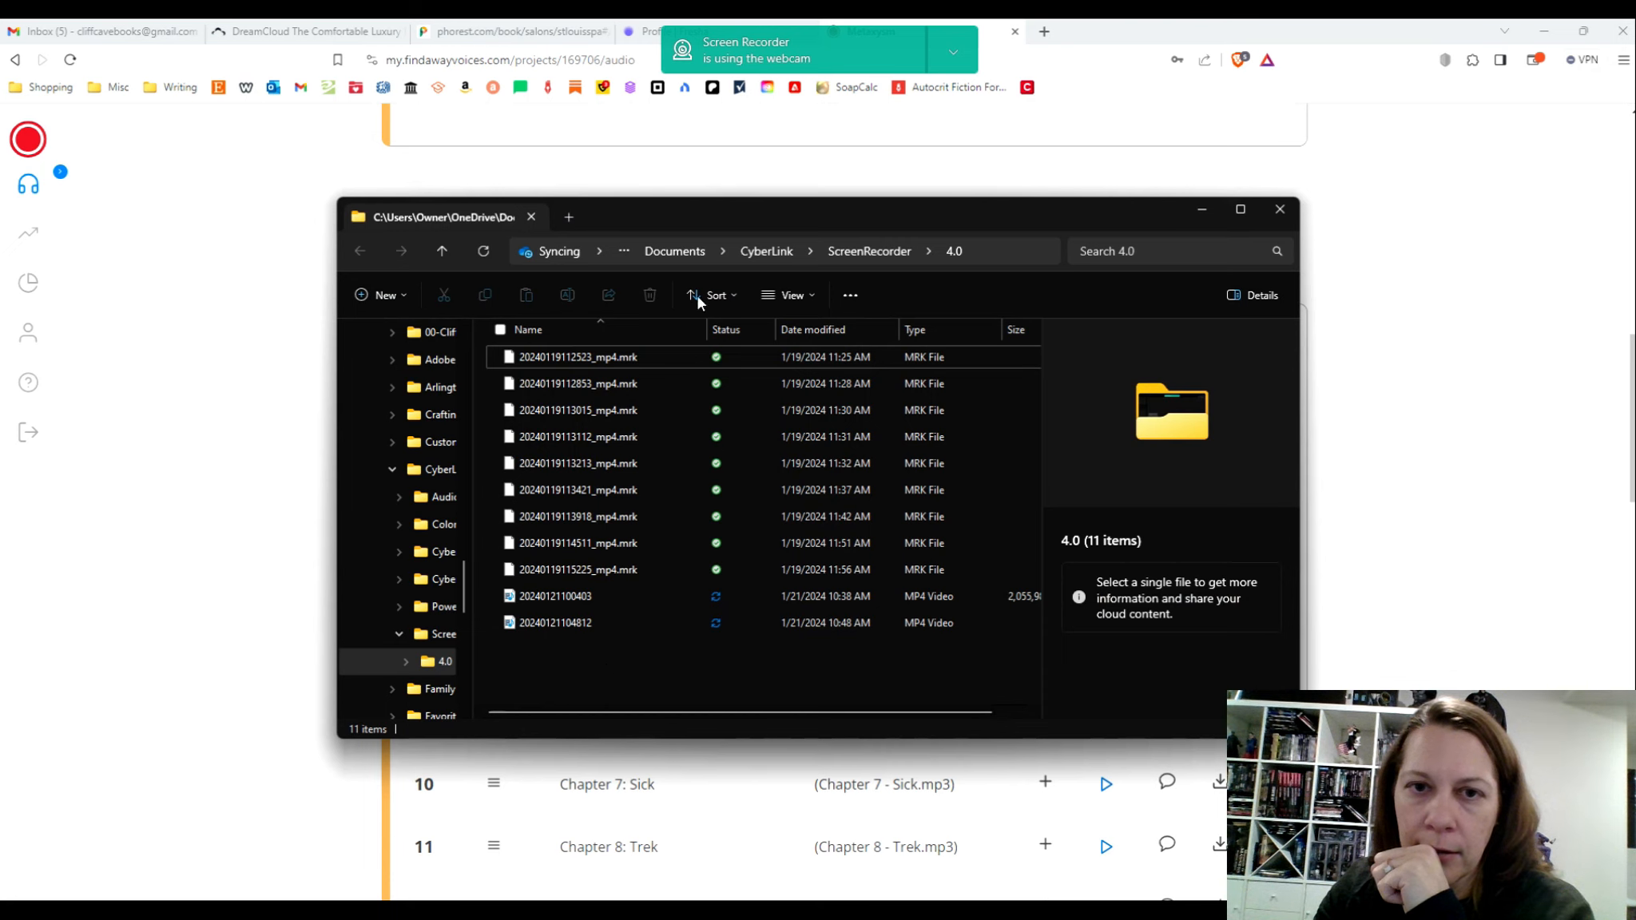
left_click(773, 252)
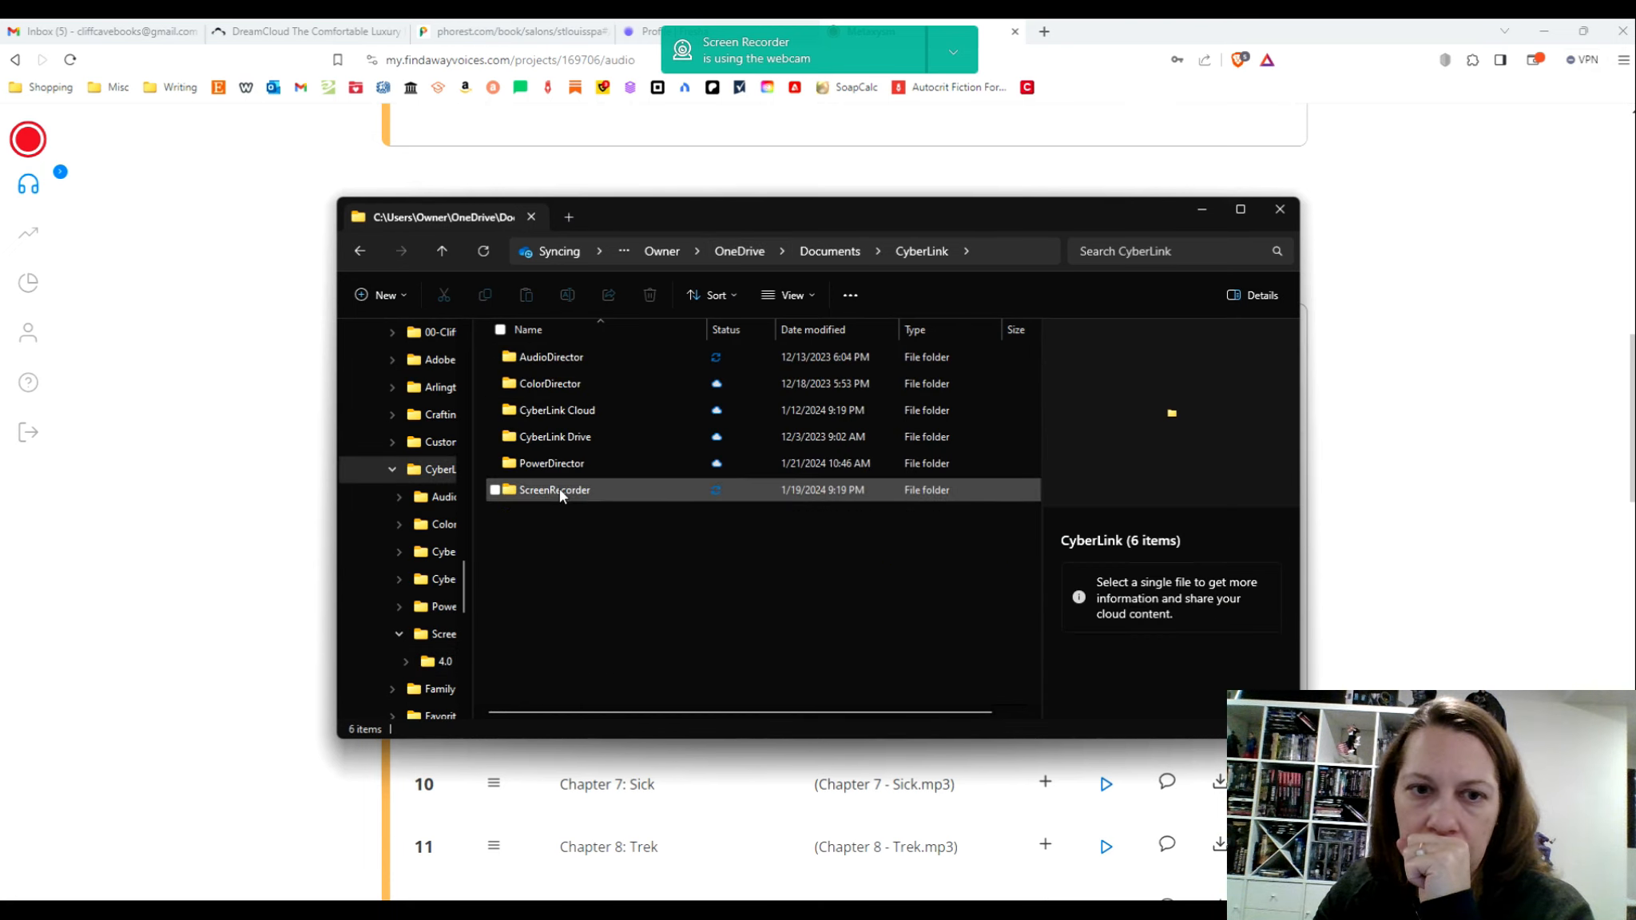
left_click(560, 357)
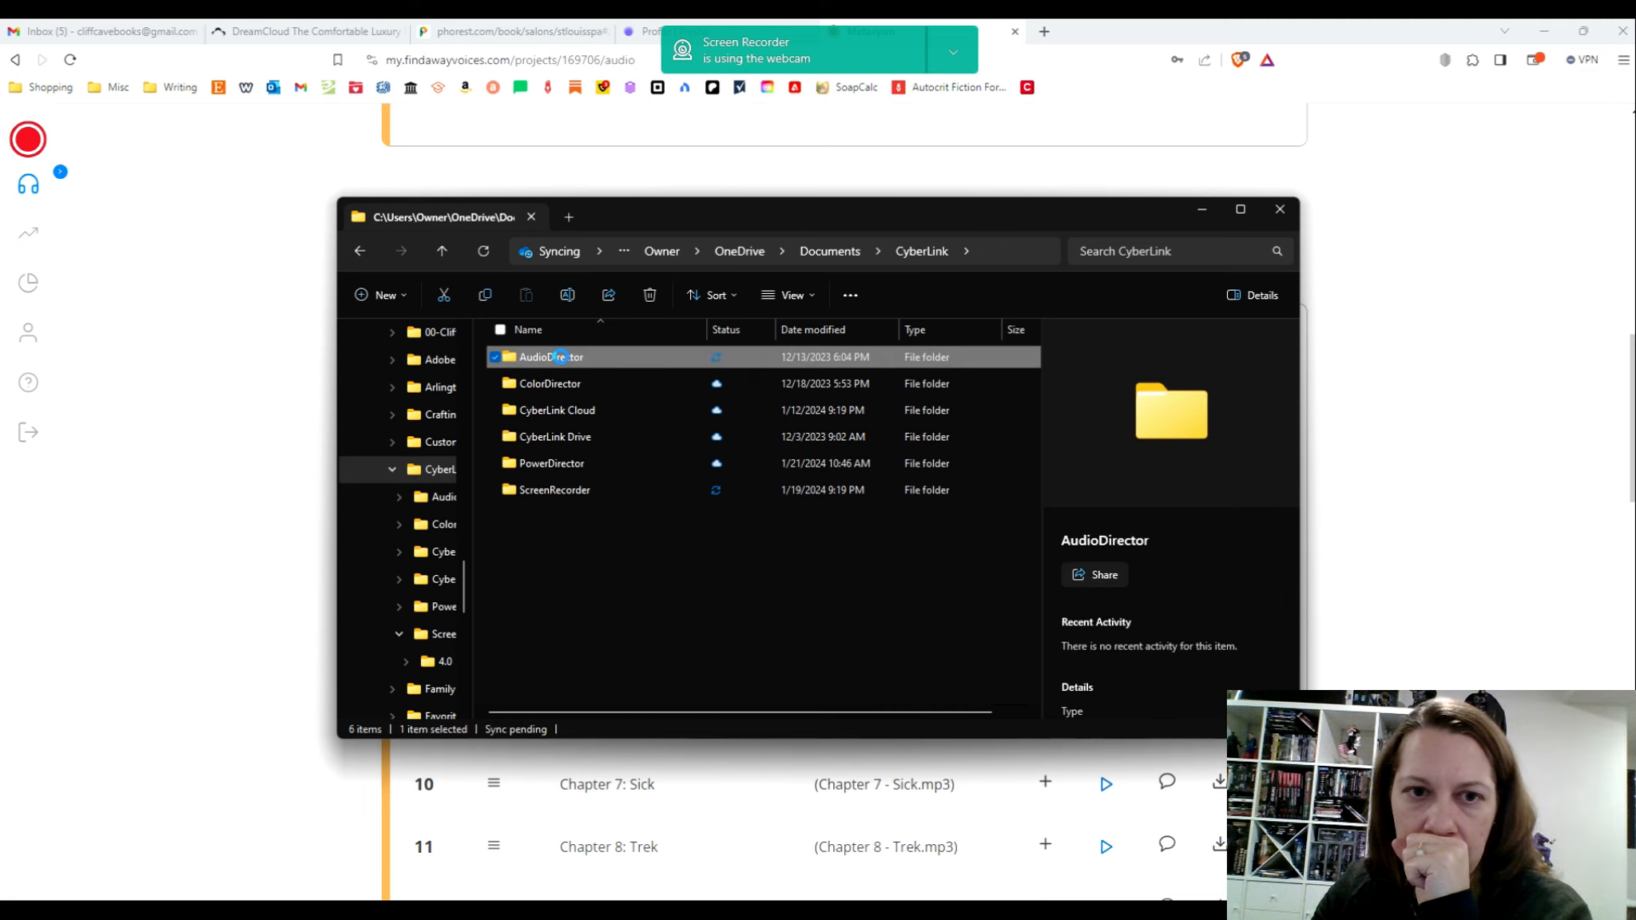
double_click(584, 362)
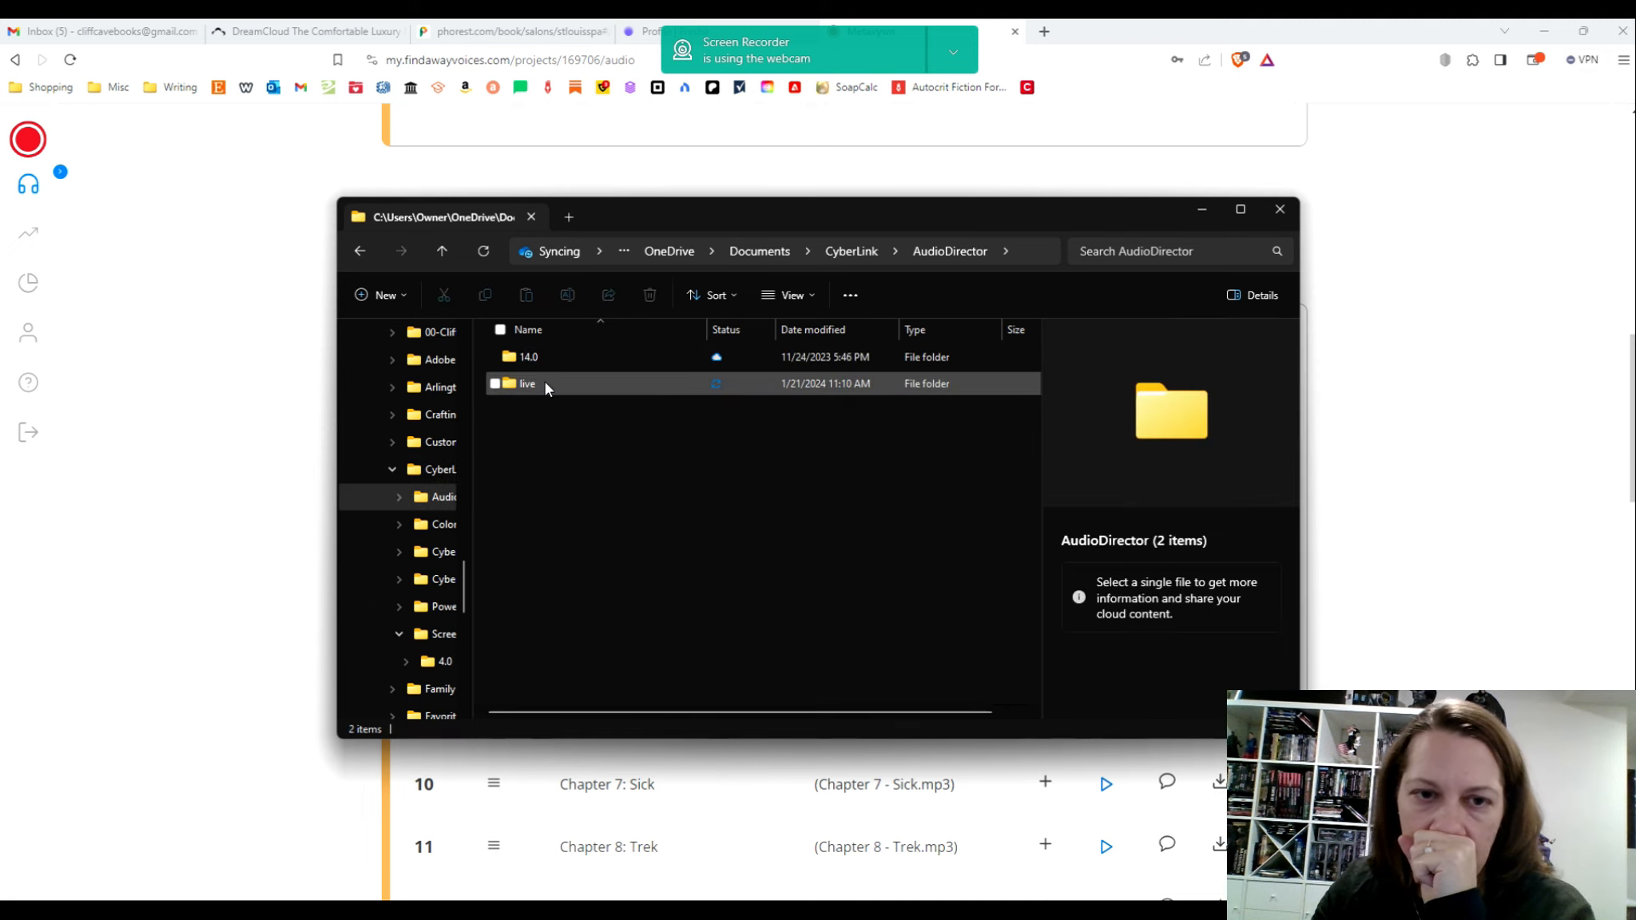
left_click(544, 382)
double_click(545, 381)
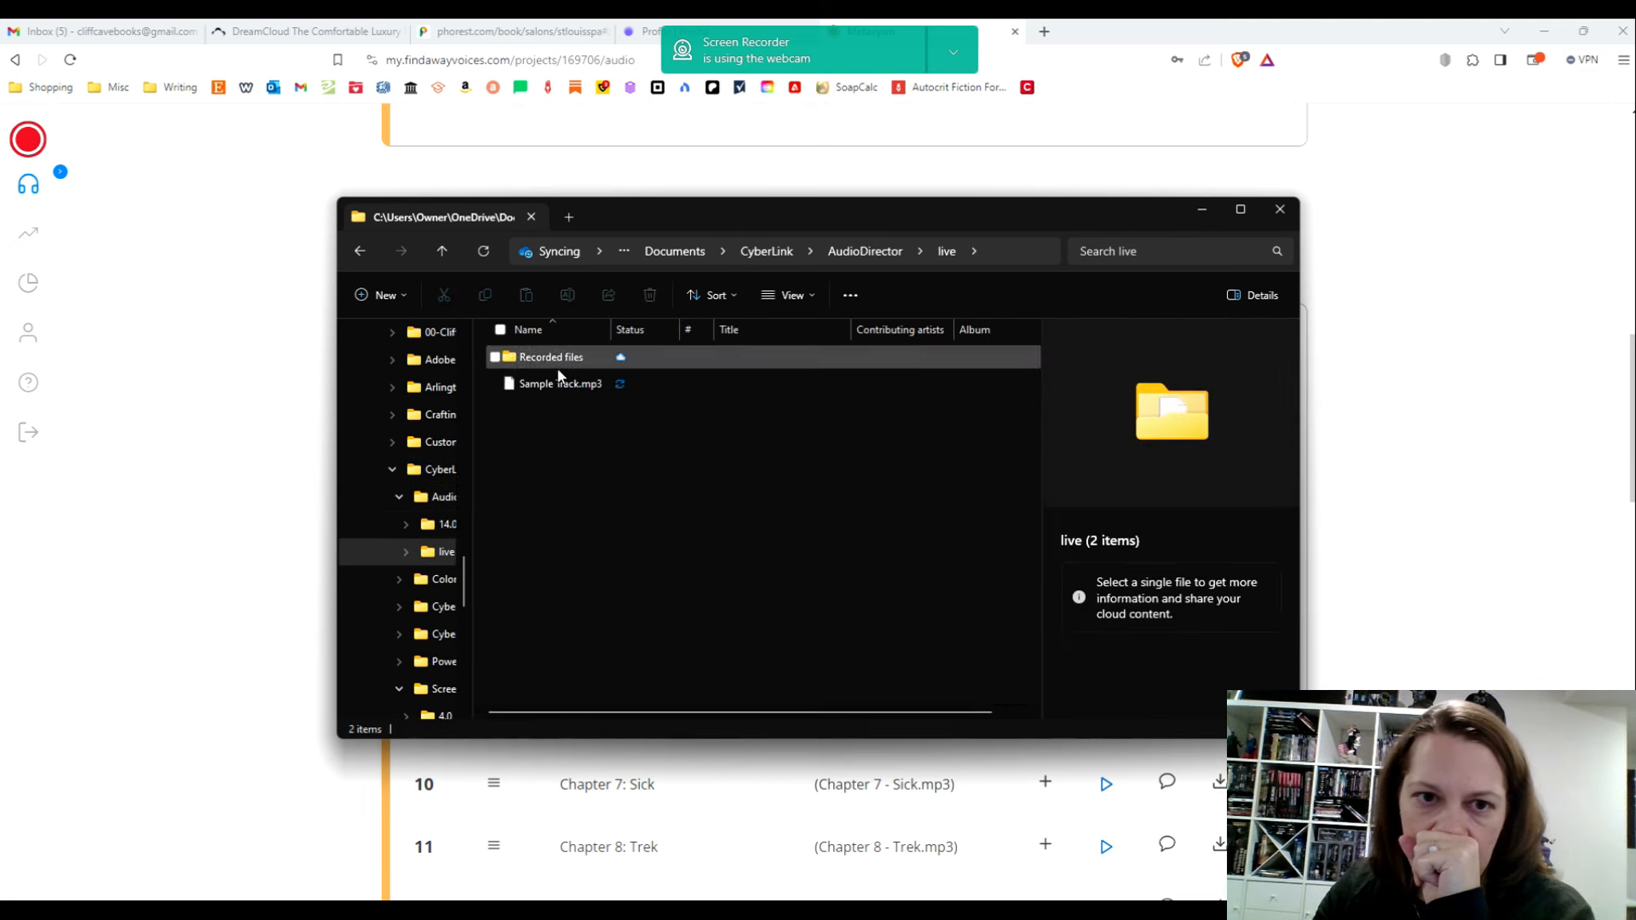
Move the File Explorer window aside to reveal the Body Matter file list, bring it back and minimize it.
left_click_drag(706, 216, 1213, 246)
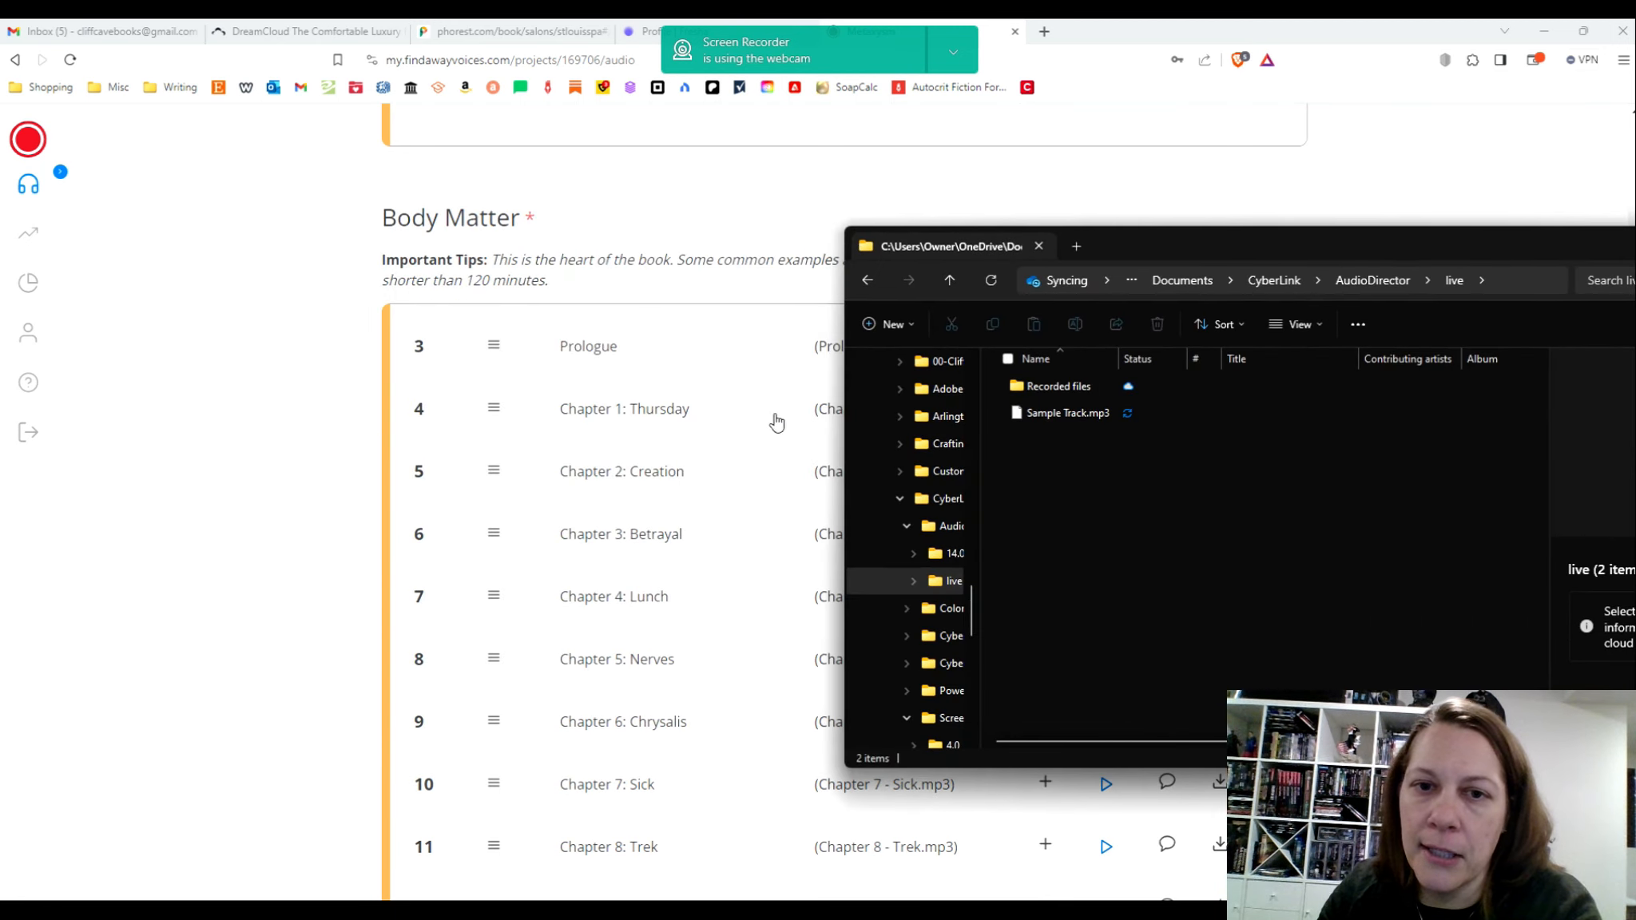
left_click_drag(1444, 238, 986, 222)
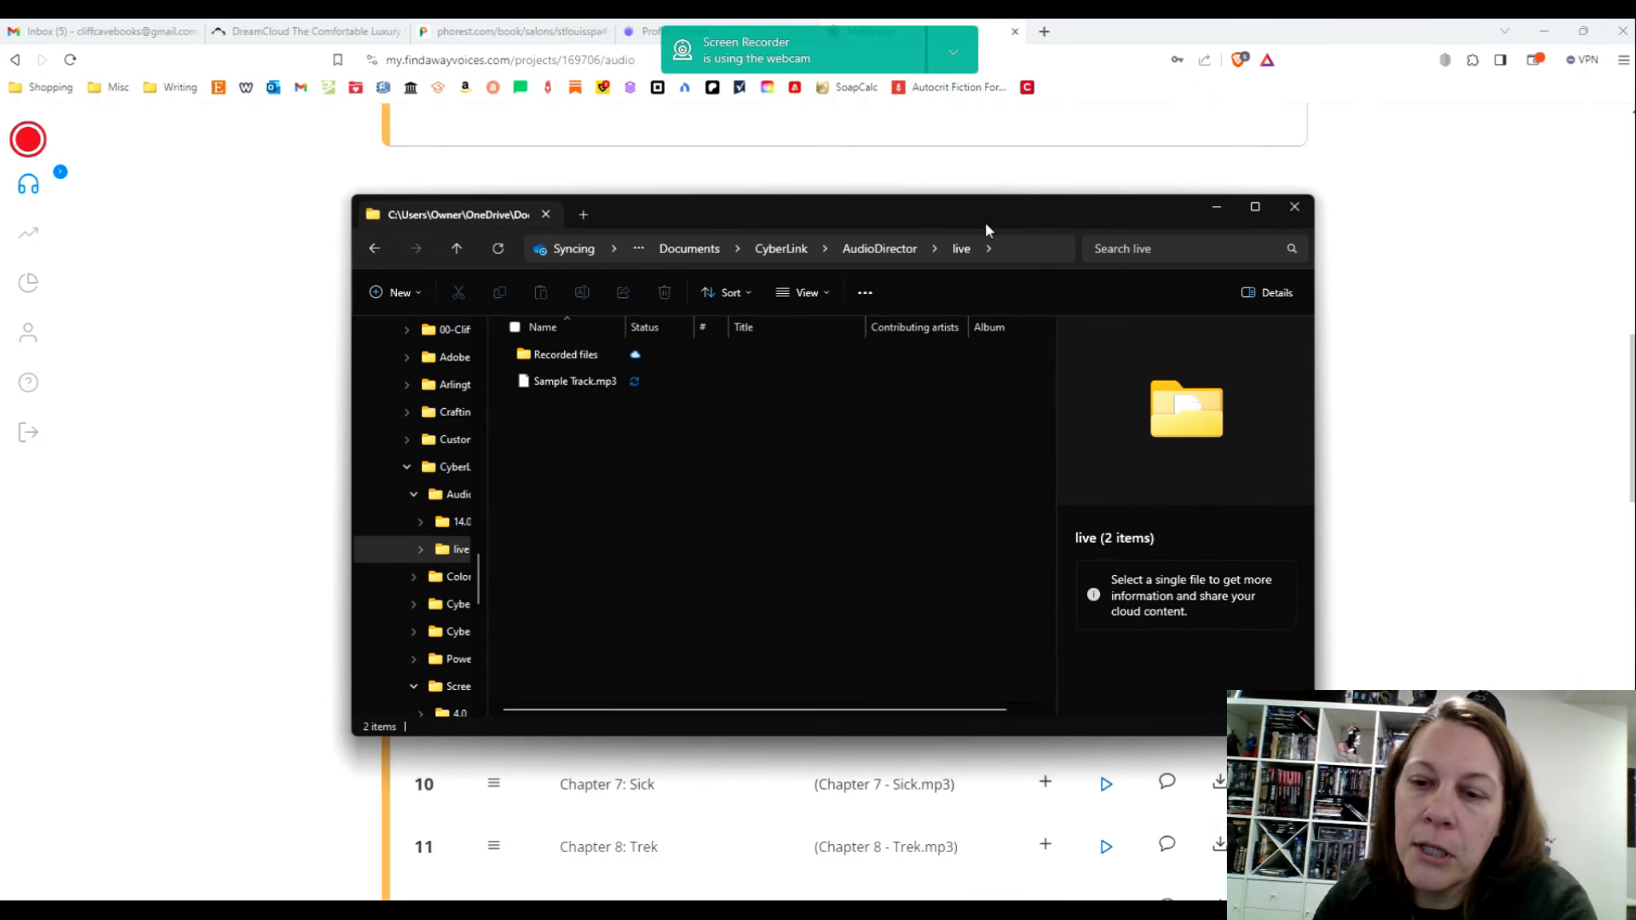
left_click(1214, 206)
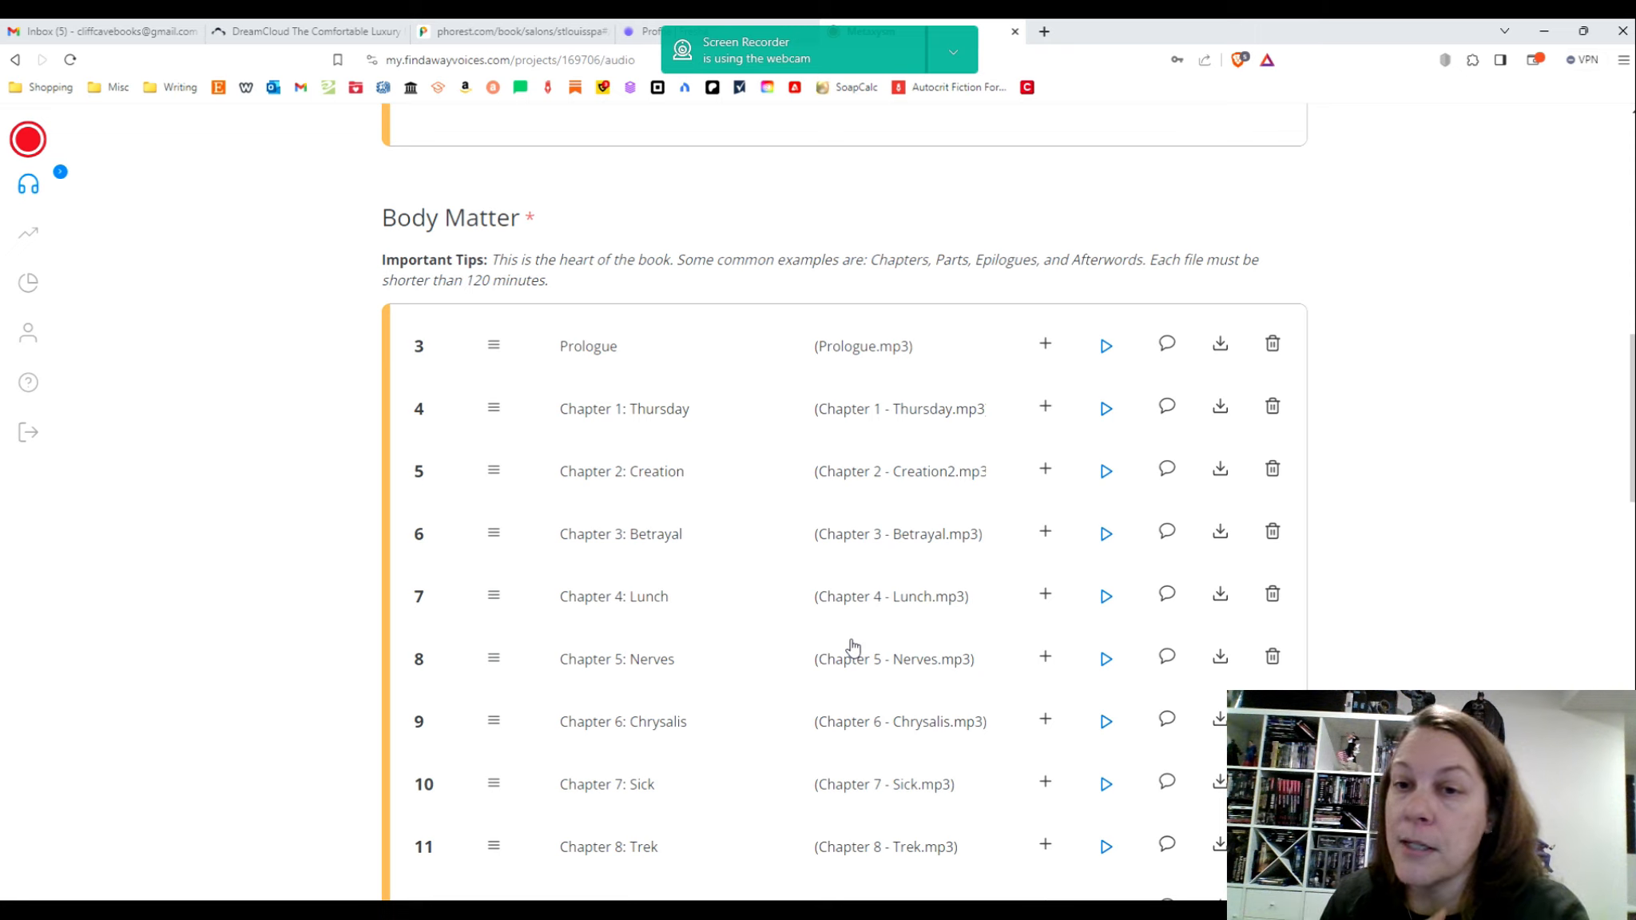
Examine the audiobook's Body Matter, Back Matter, Ending Credits and Retail Sample file sections, and switch back to AudioDirector.
scroll(774, 507, "down", 5)
scroll(774, 507, "up", 6)
scroll(774, 508, "down", 15)
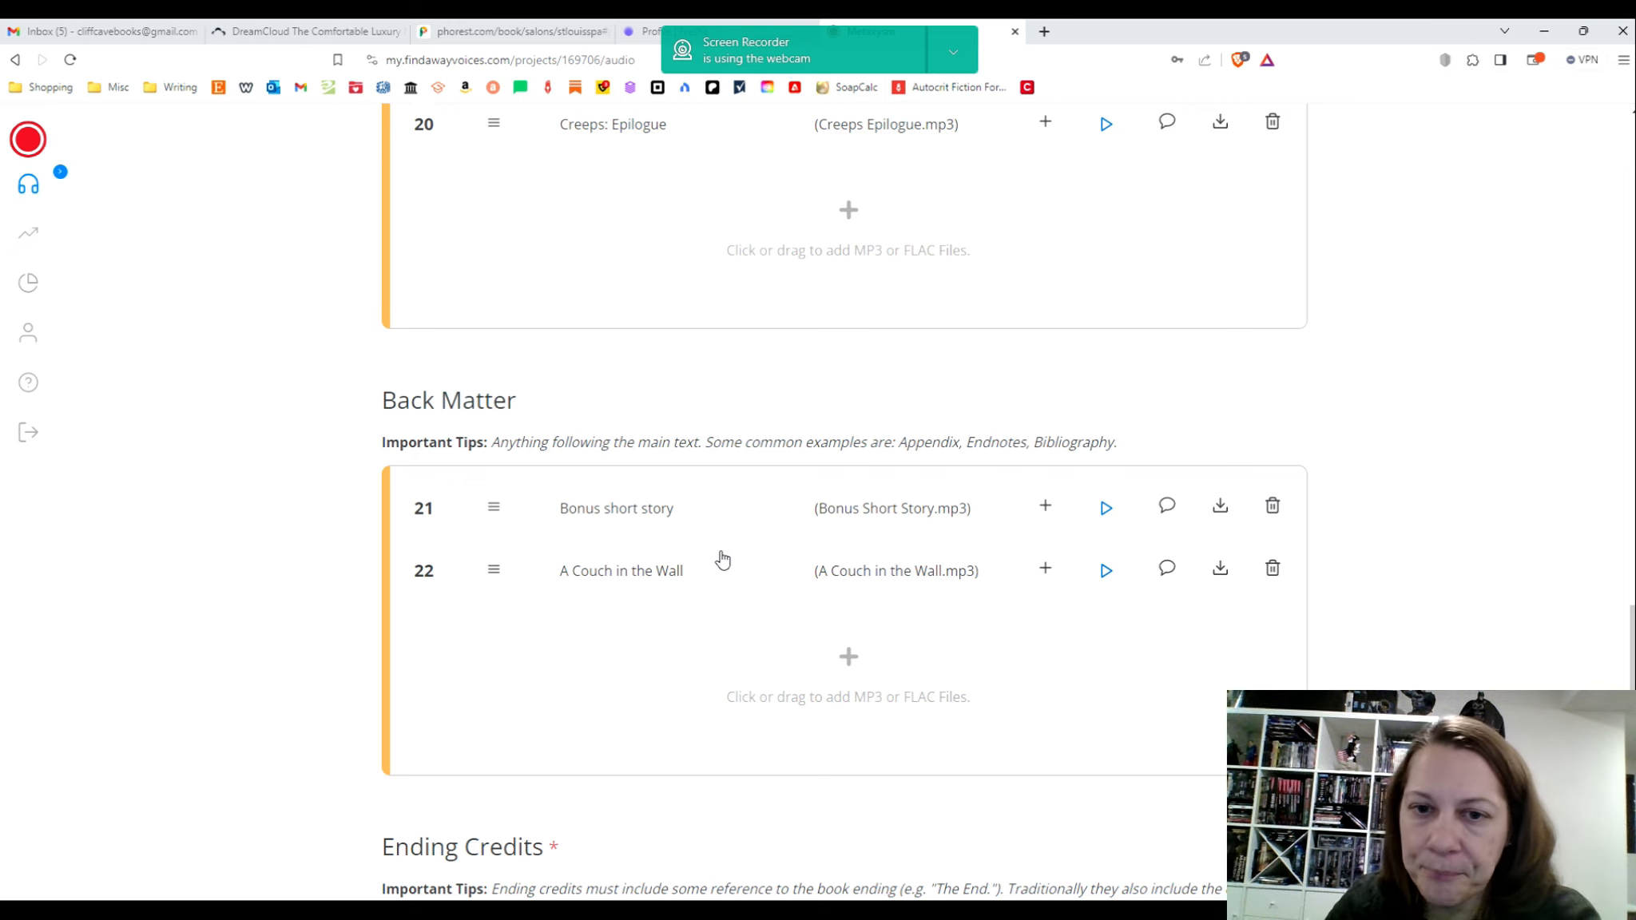
scroll(675, 573, "down", 6)
scroll(650, 556, "up", 5)
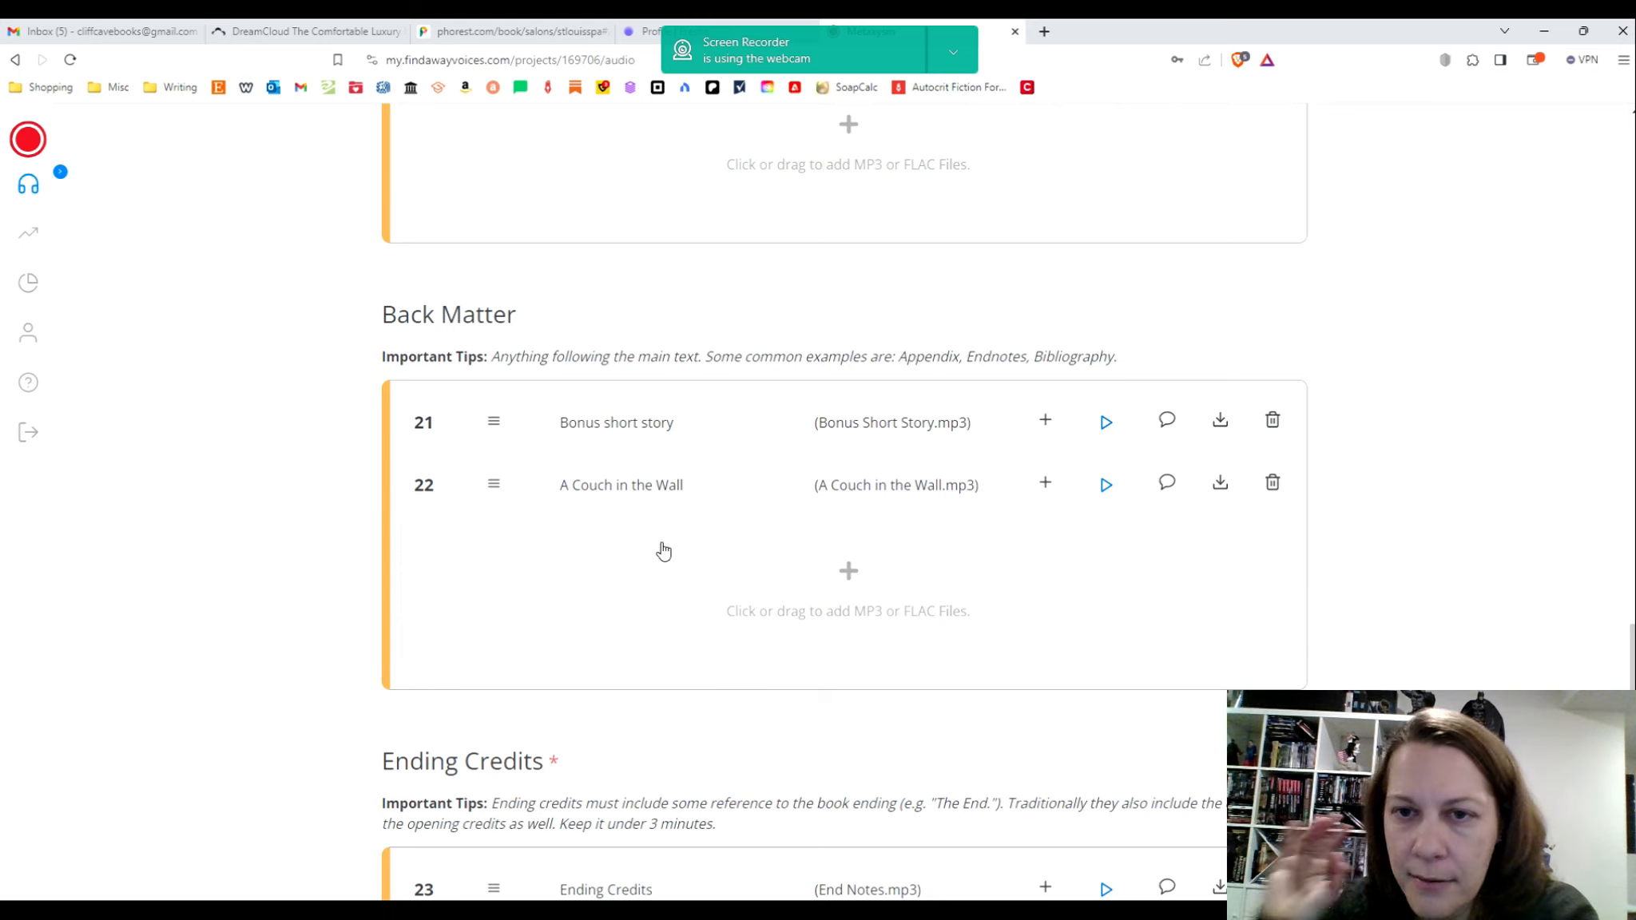
scroll(607, 567, "down", 5)
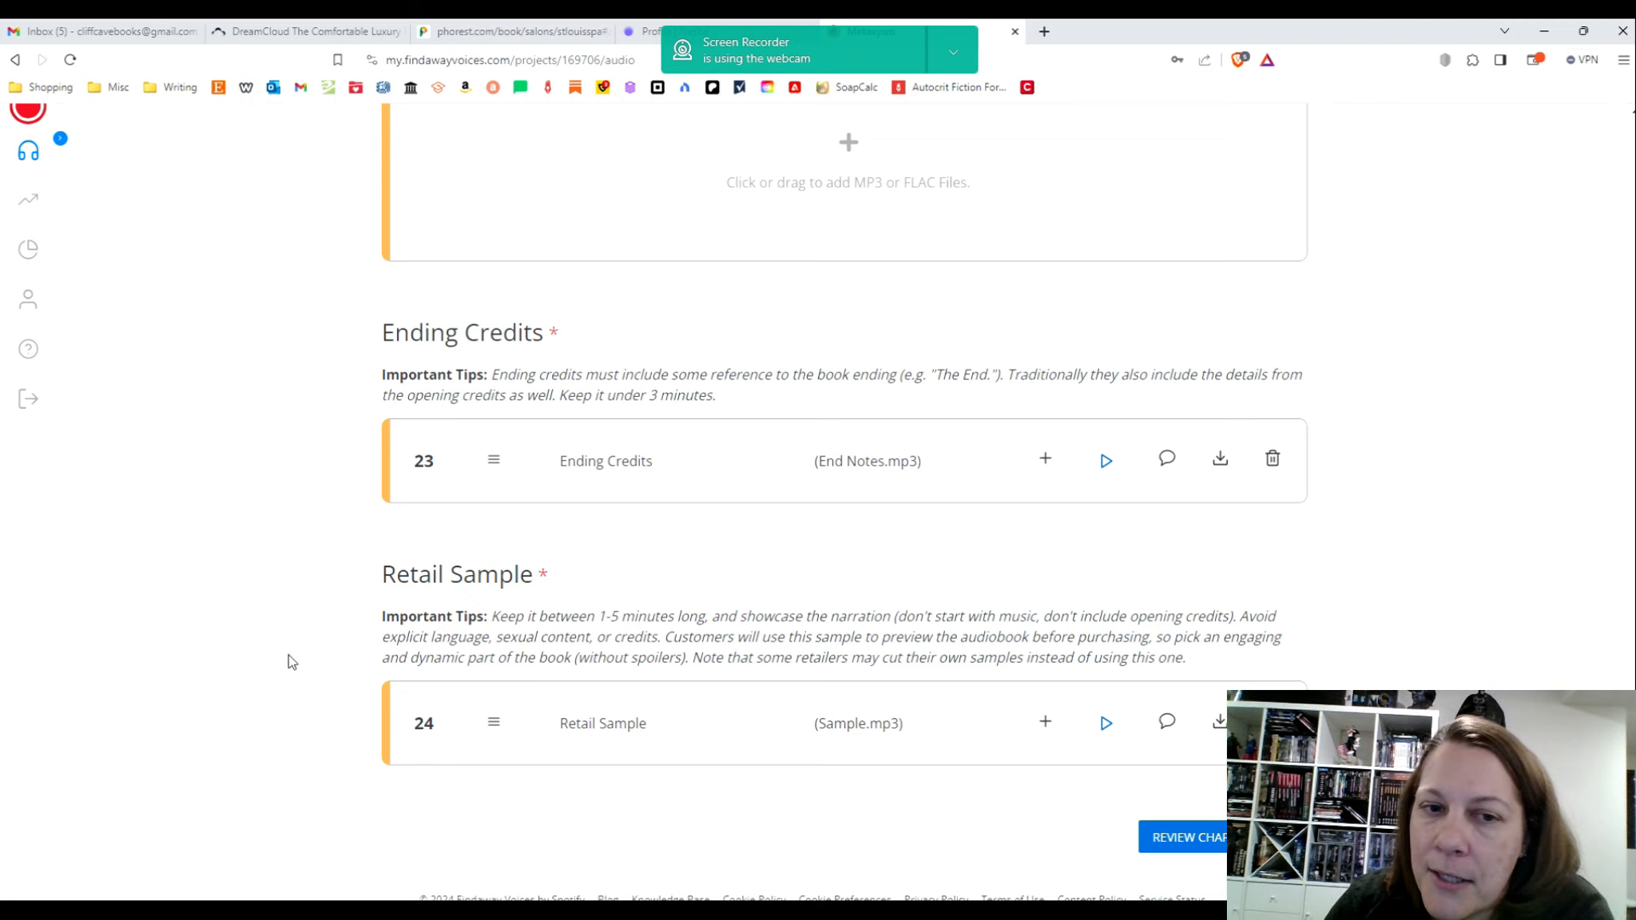
scroll(538, 632, "down", 1)
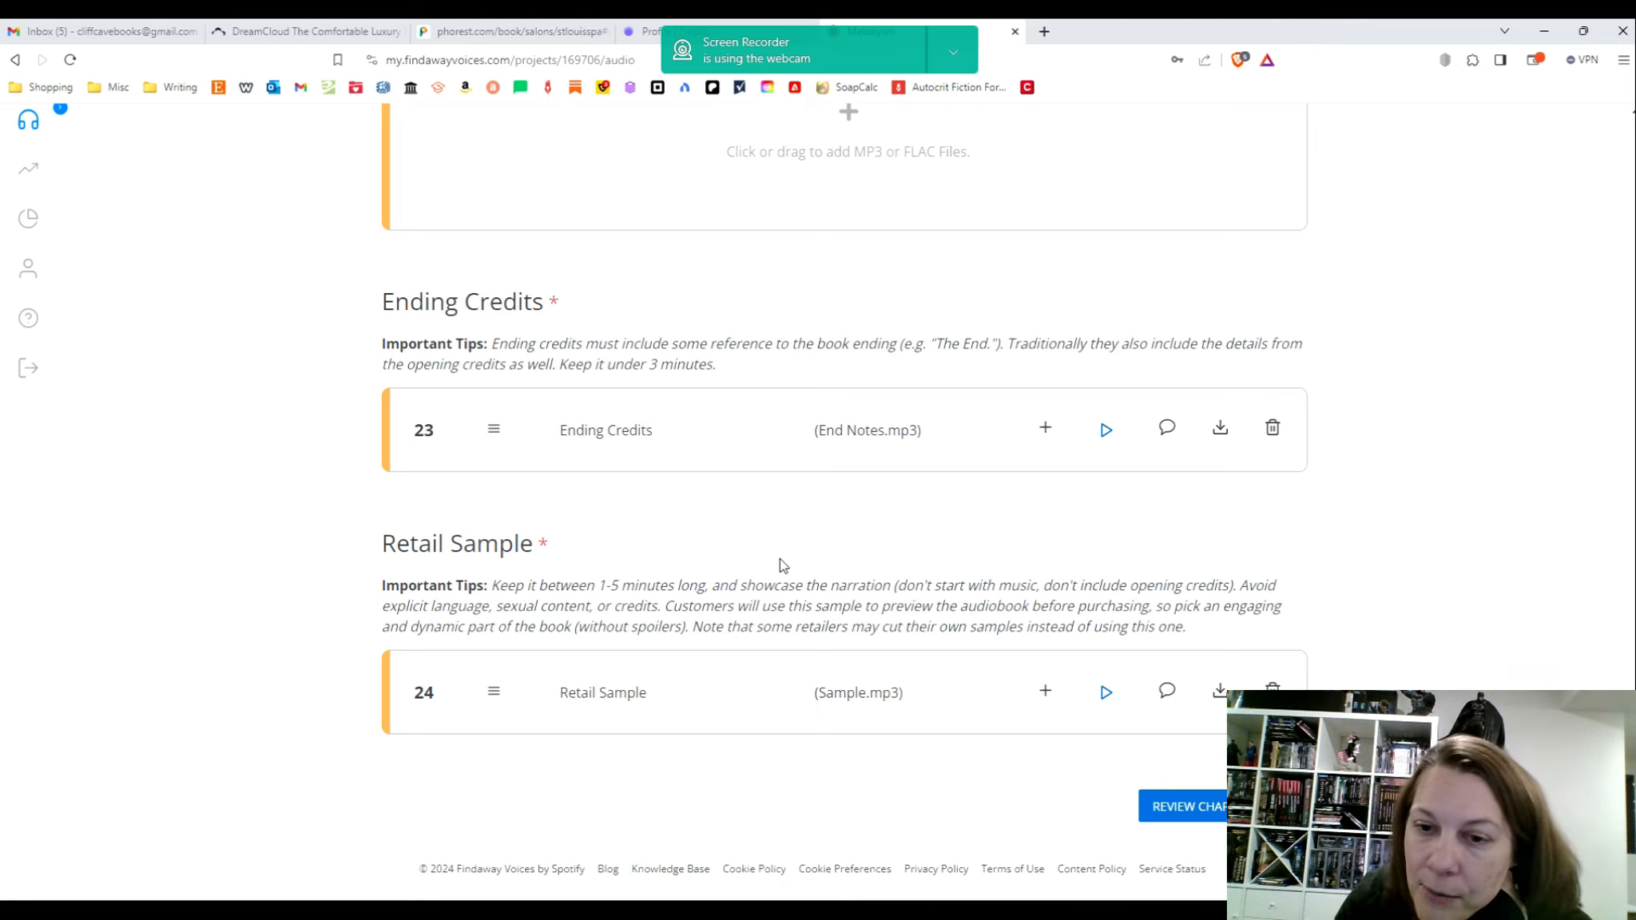
left_click(1031, 911)
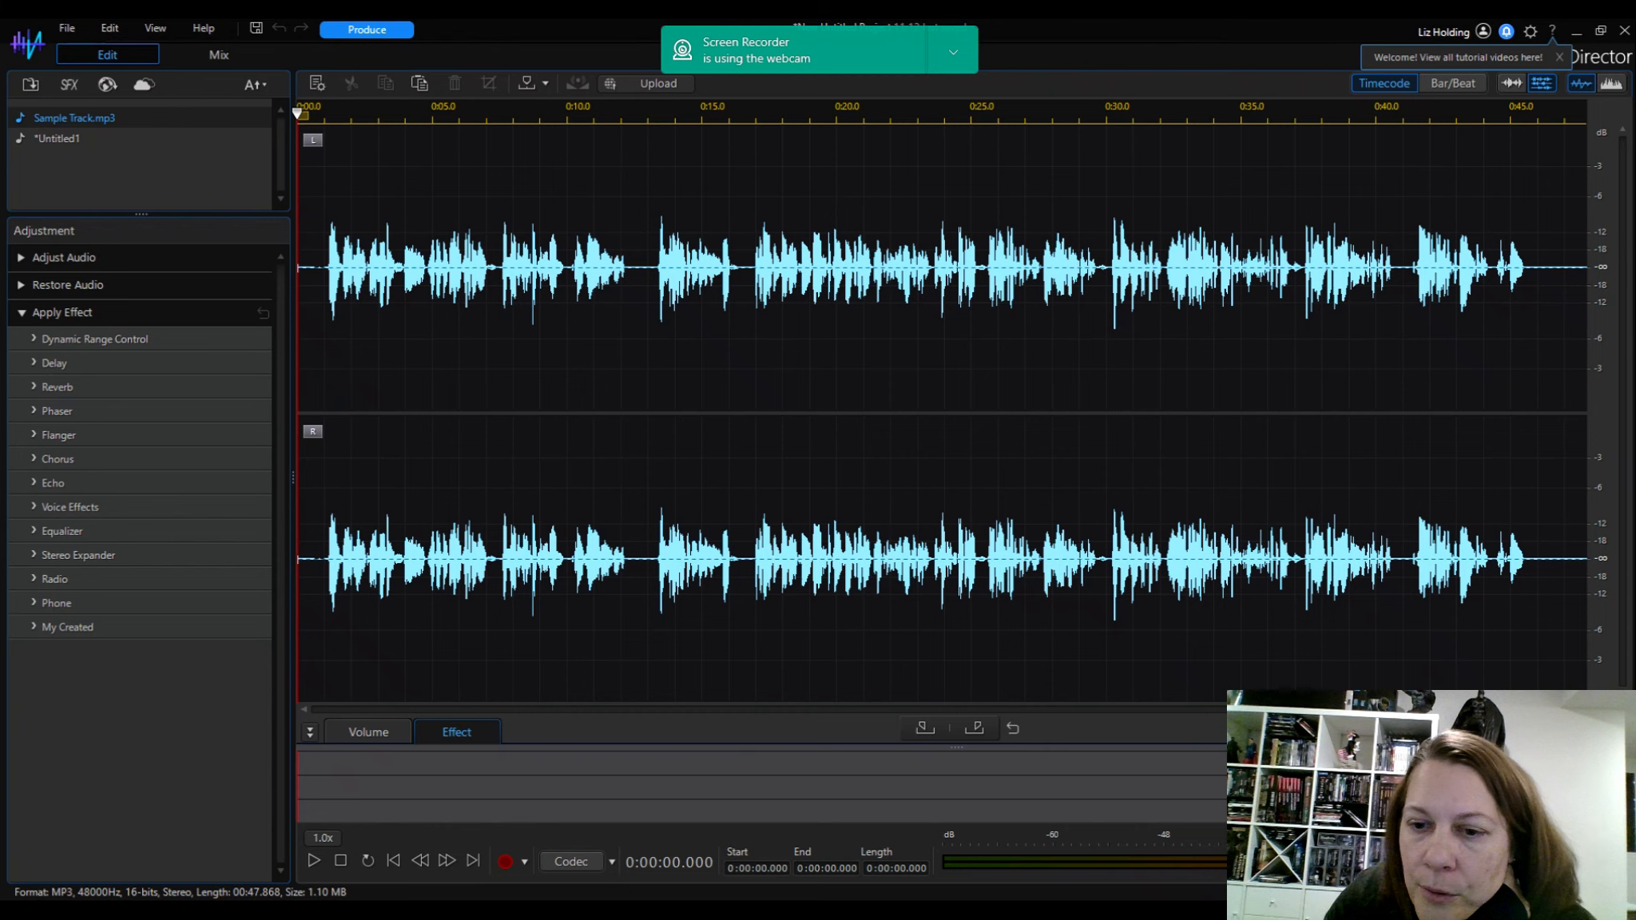